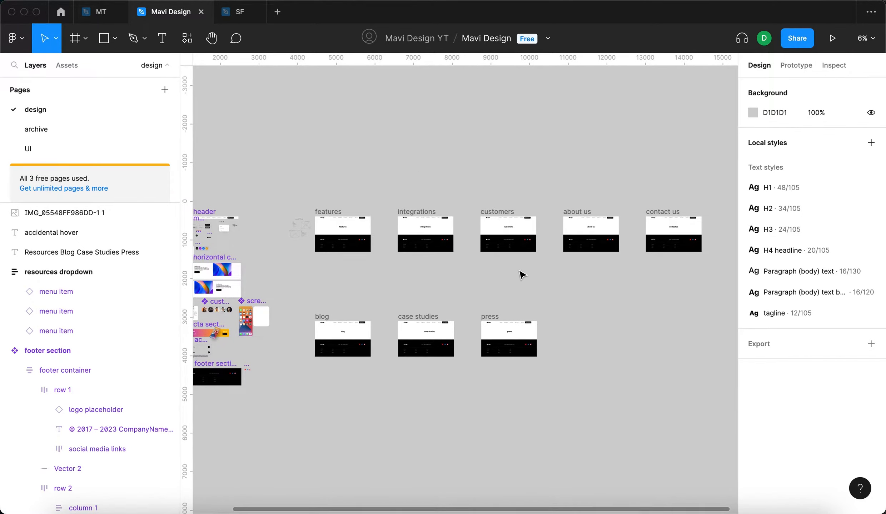
Step: Examine the homepage frame and the components beside it, from the header and menu item to the footer section
scroll(421, 281, left, 3)
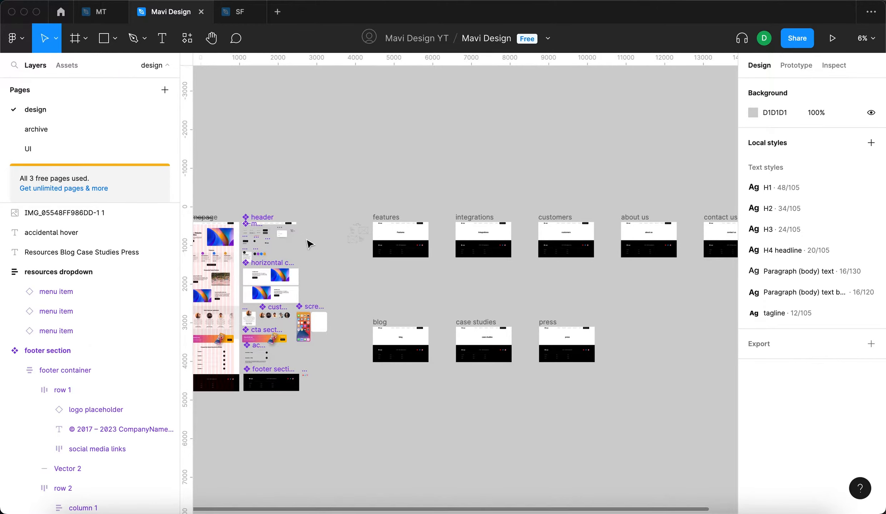
scroll(310, 244, up, 10)
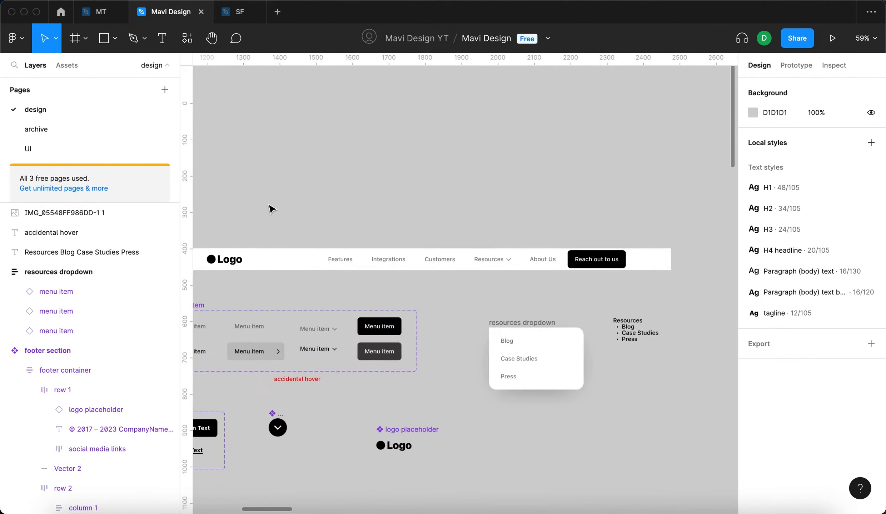
scroll(475, 300, down, 5)
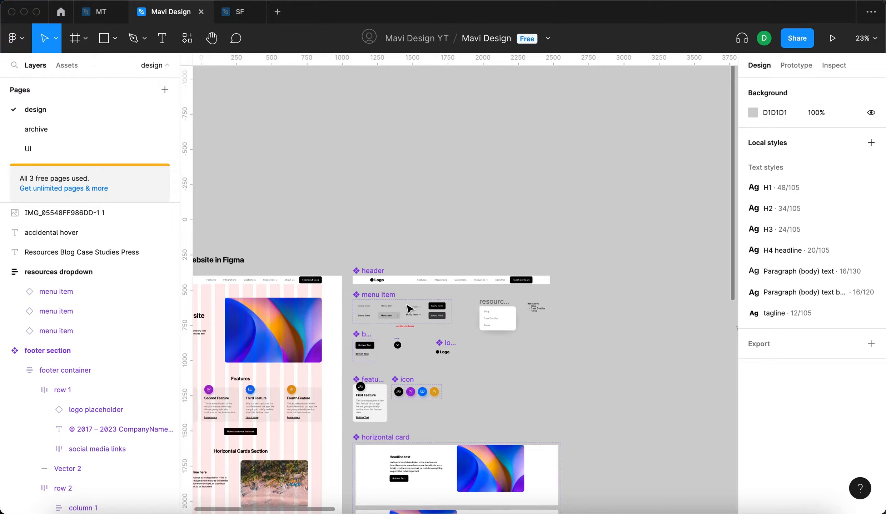
scroll(409, 315, left, 3)
scroll(358, 278, up, 6)
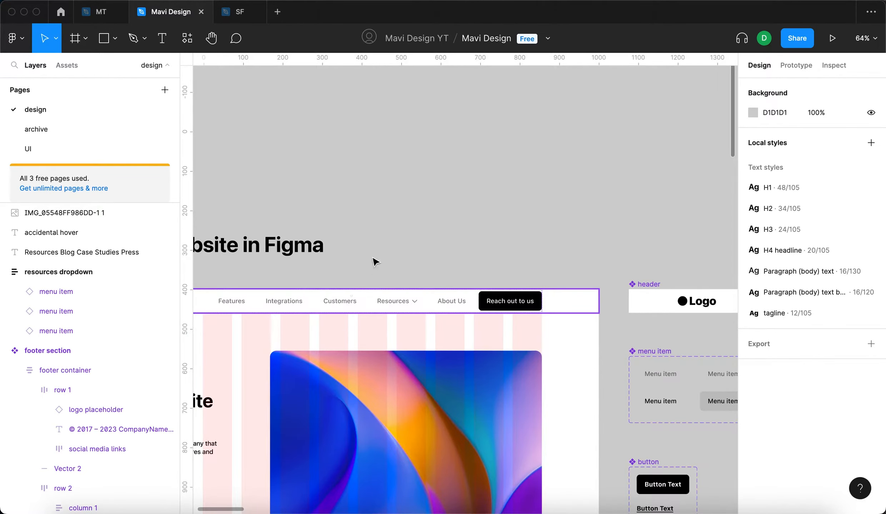
scroll(409, 223, down, 6)
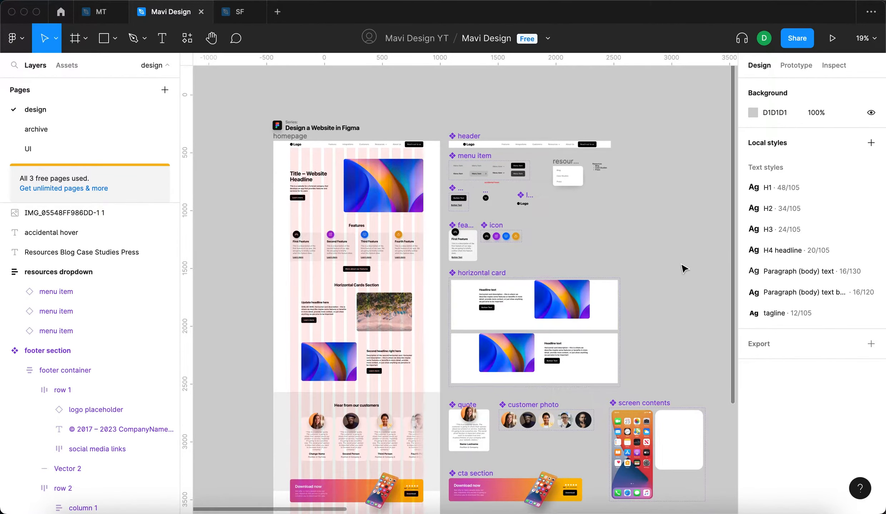
scroll(682, 268, down, 5)
ctrl+scroll(682, 269, down, 4)
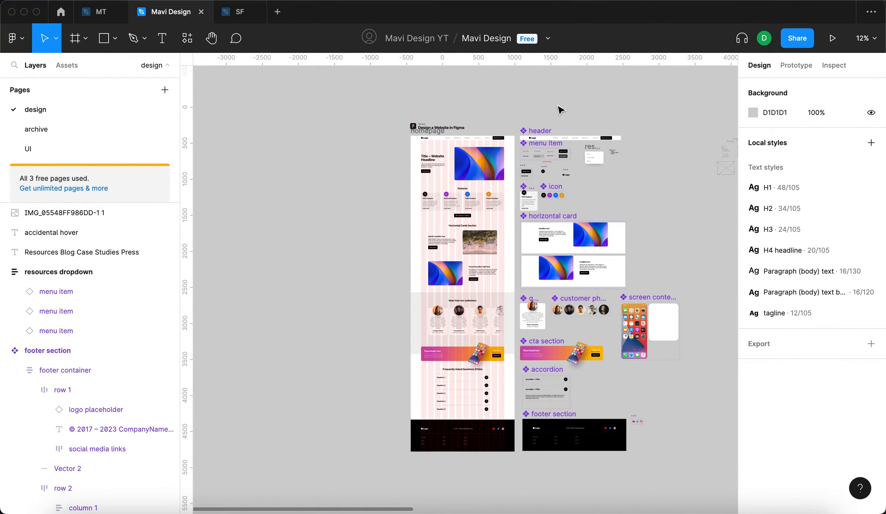
scroll(652, 435, right, 3)
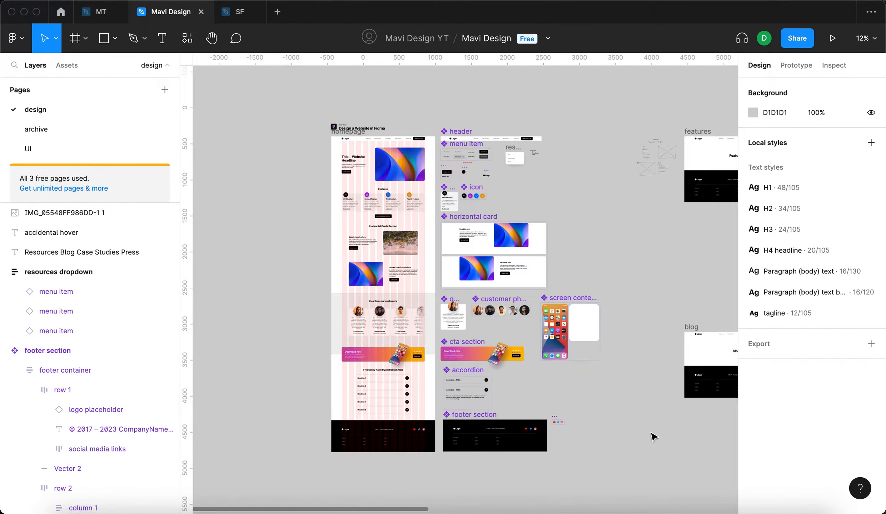
scroll(631, 237, right, 2)
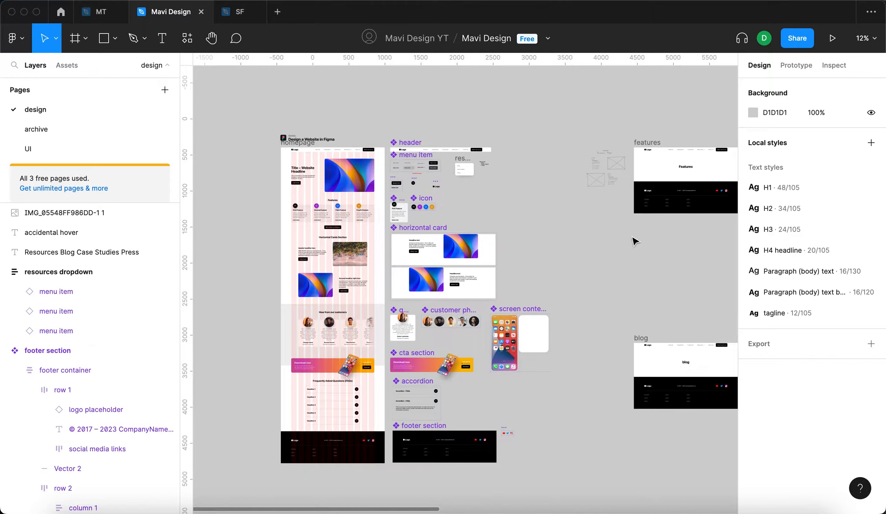
Step: Examine the features frame and the hand-drawn Features Page sketch next to it
scroll(635, 241, right, 4)
scroll(634, 241, up, 1)
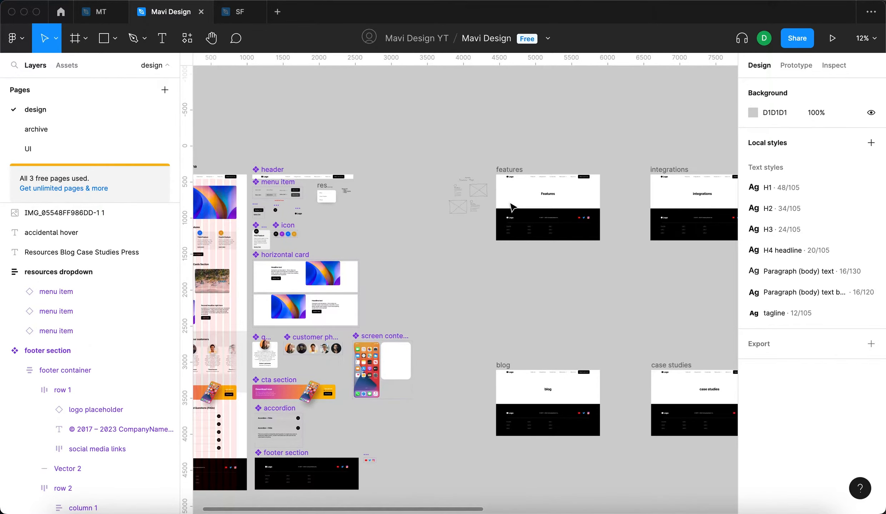
scroll(562, 174, up, 5)
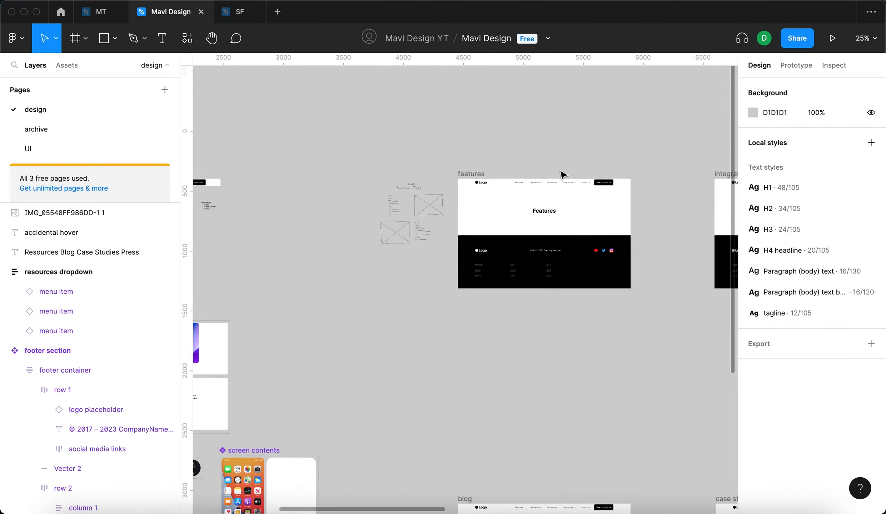
scroll(475, 157, down, 3)
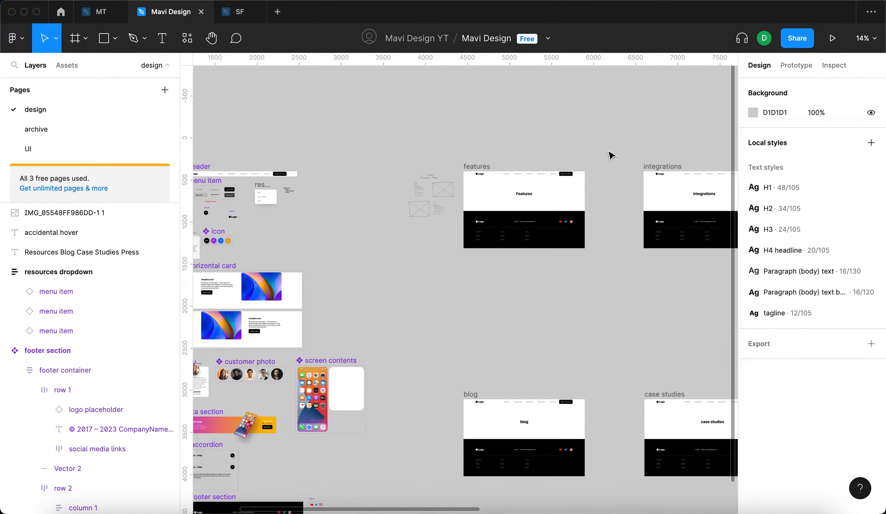
scroll(515, 157, up, 5)
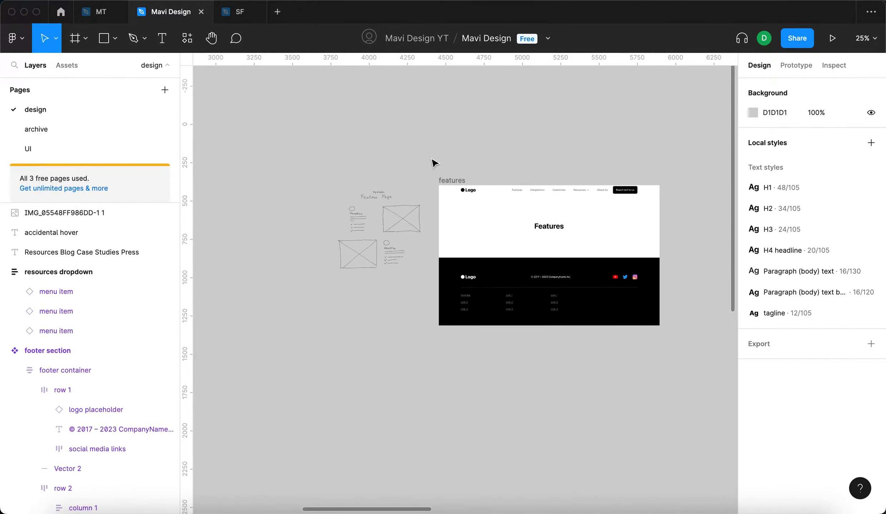
drag(512, 174, 424, 127)
click(378, 149)
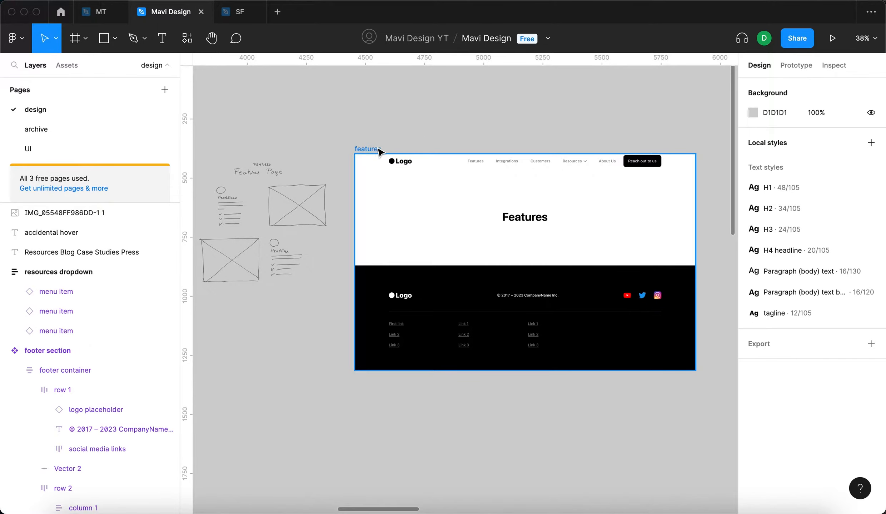
click(441, 122)
scroll(443, 122, left, 1)
scroll(411, 358, left, 5)
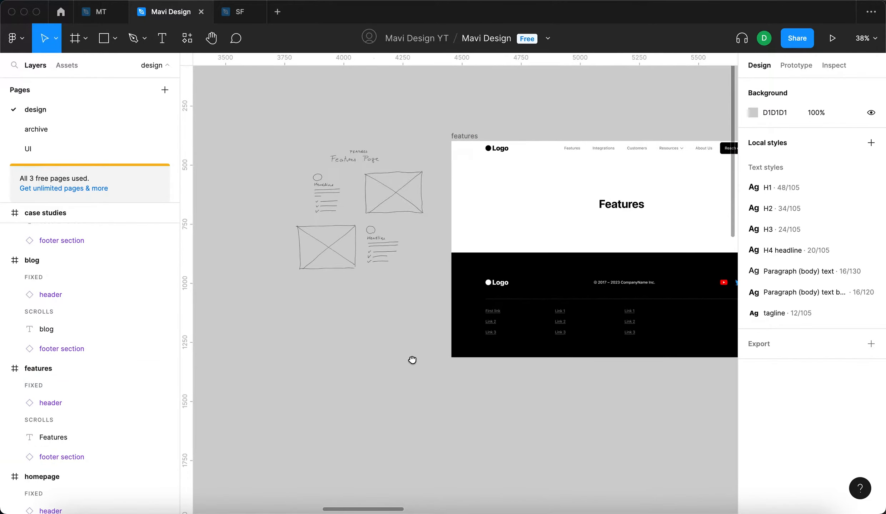
scroll(438, 231, up, 5)
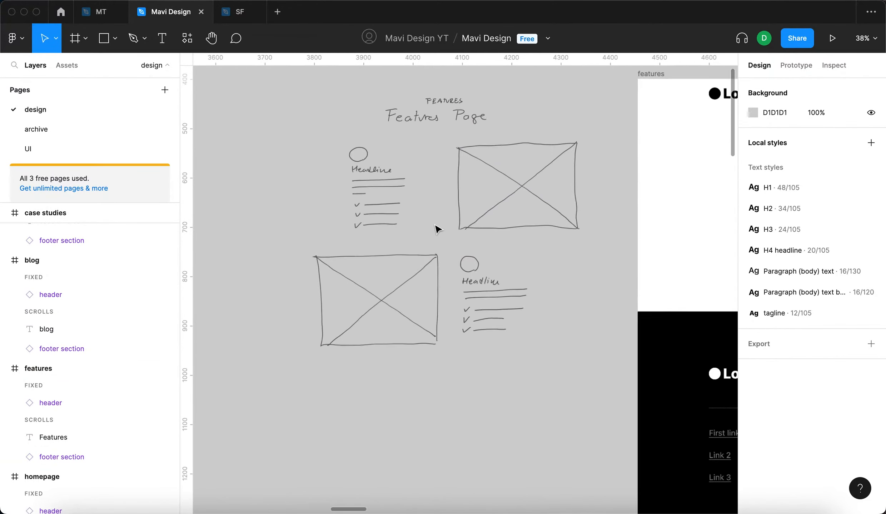
scroll(438, 230, down, 3)
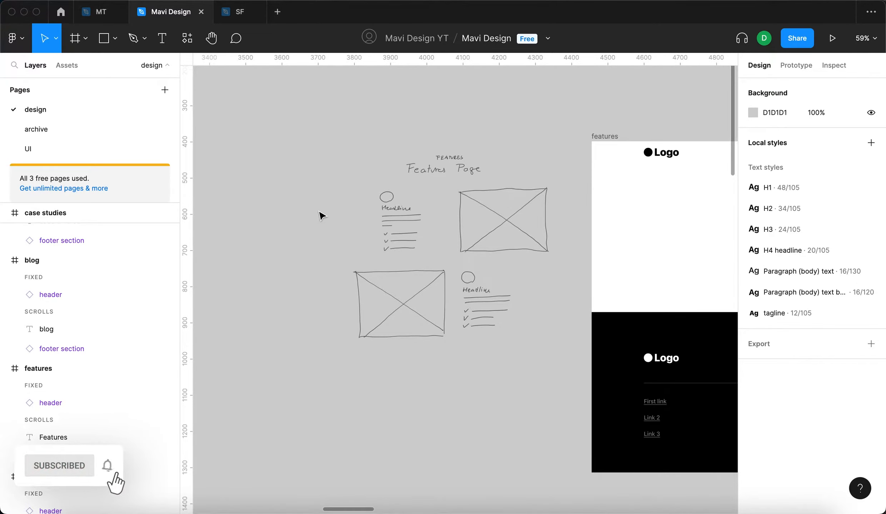
scroll(426, 246, up, 2)
scroll(617, 273, right, 1)
scroll(617, 273, up, 1)
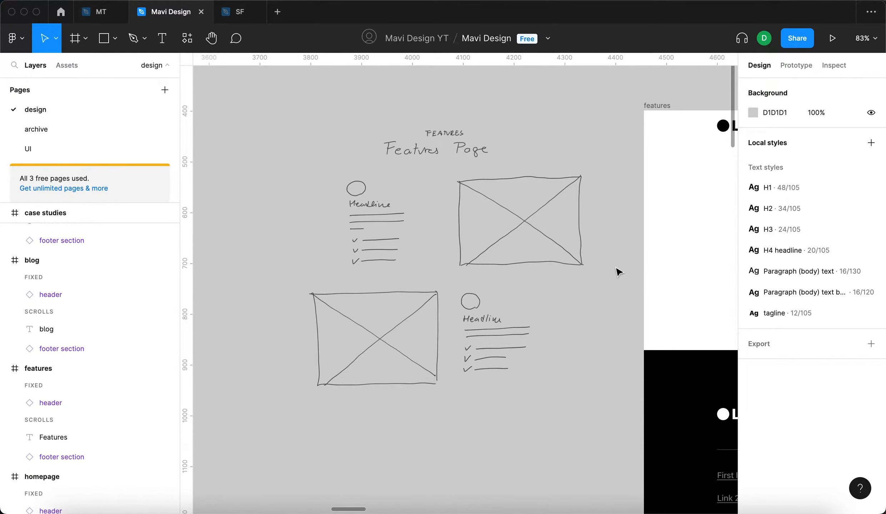
Step: Move the Features Page sketch slightly down beside the features frame and deselect it
scroll(619, 272, right, 2)
scroll(619, 272, down, 1)
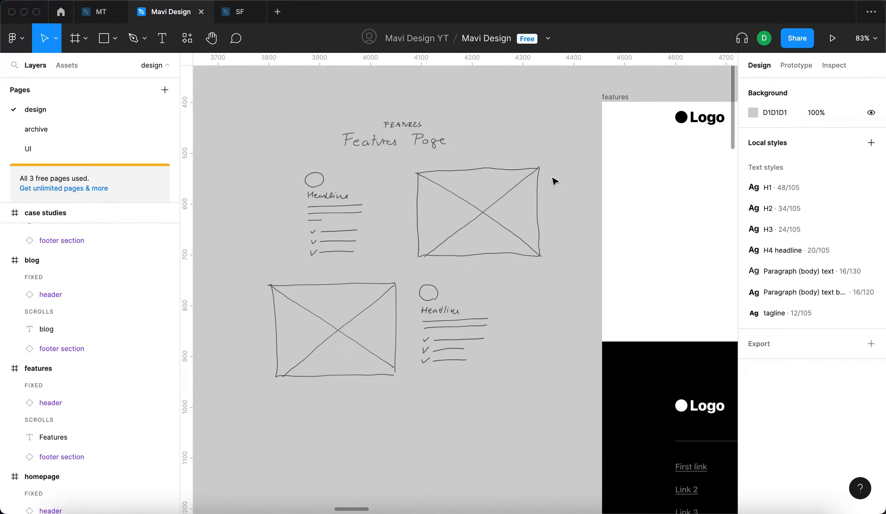
click(411, 166)
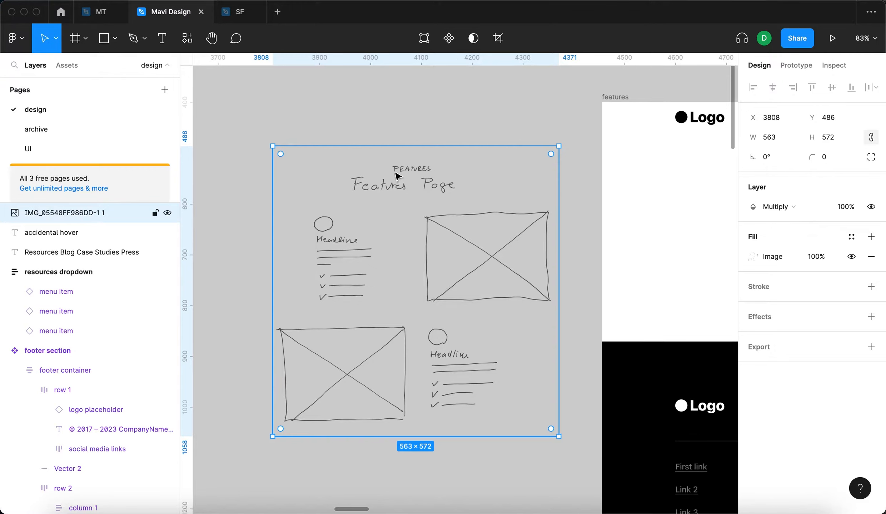
click(461, 104)
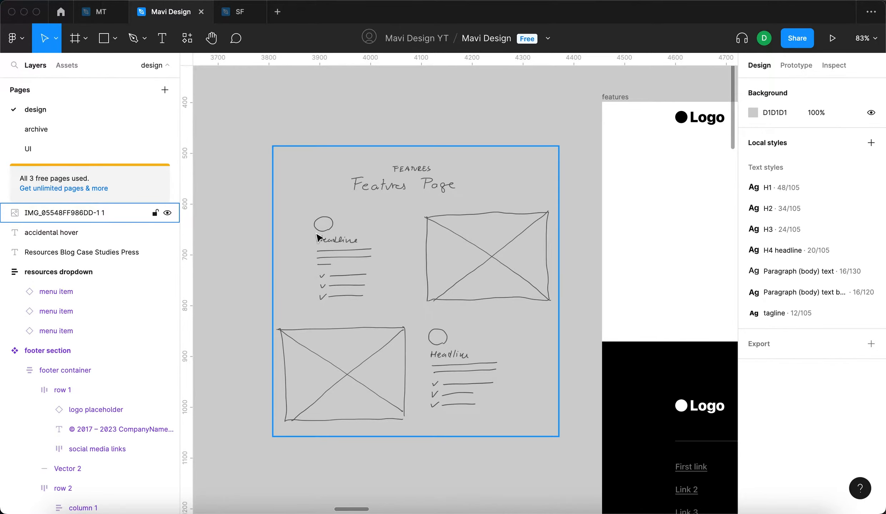
Step: Compare the icon components with the sketch's circles, and examine its headlines, text lines, checklists and alternating image placeholders
scroll(316, 238, down, 10)
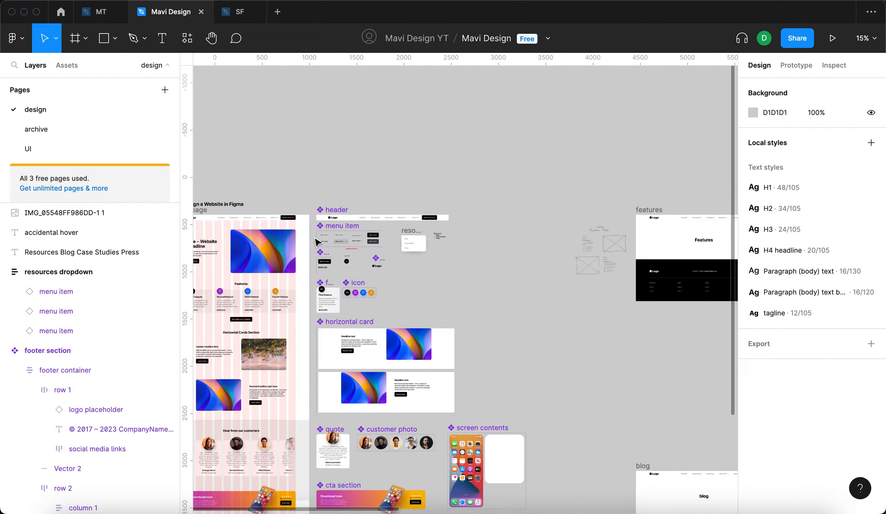
scroll(362, 293, up, 8)
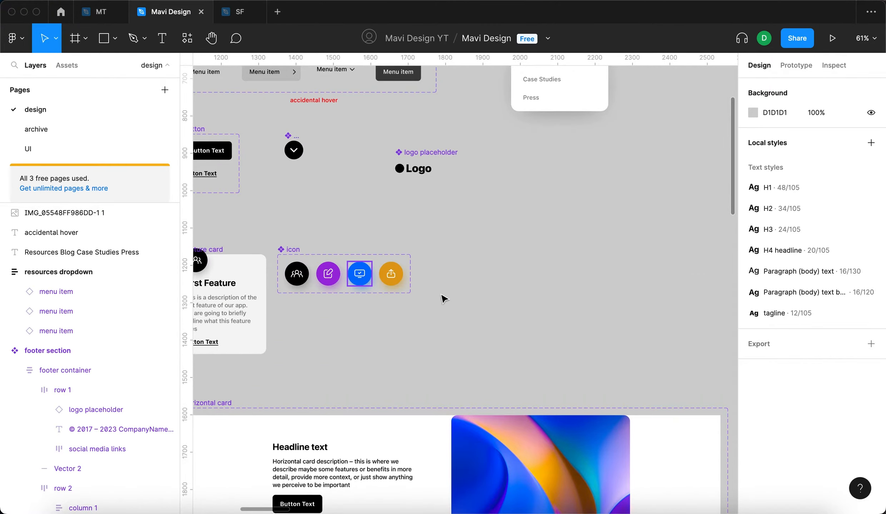
scroll(444, 298, down, 8)
scroll(540, 257, right, 3)
scroll(550, 251, up, 10)
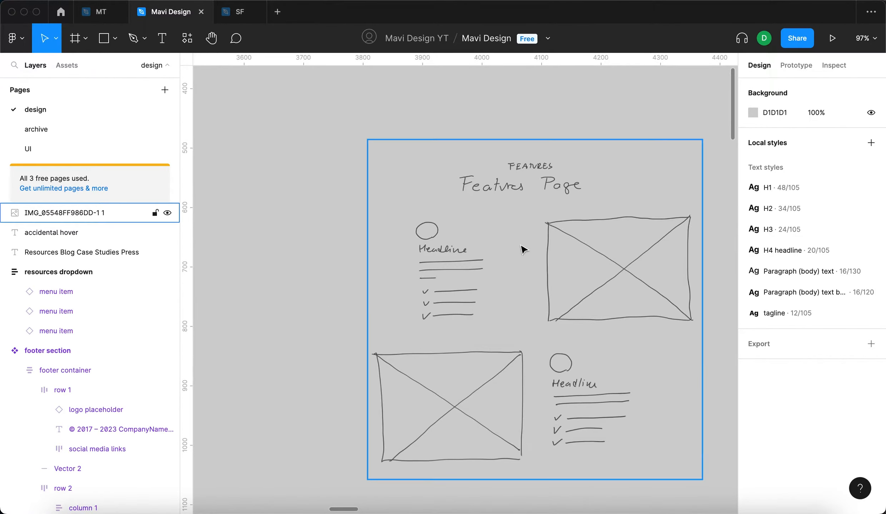
scroll(523, 249, up, 5)
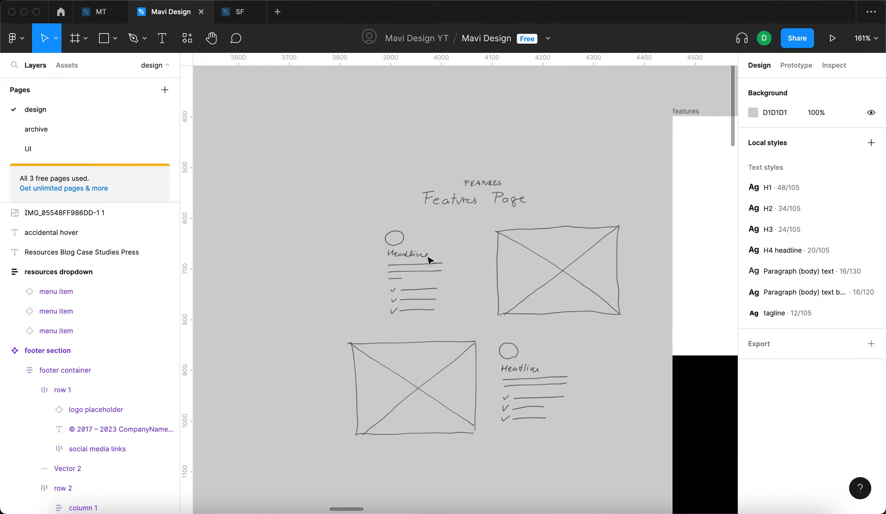
scroll(430, 261, down, 1)
click(477, 282)
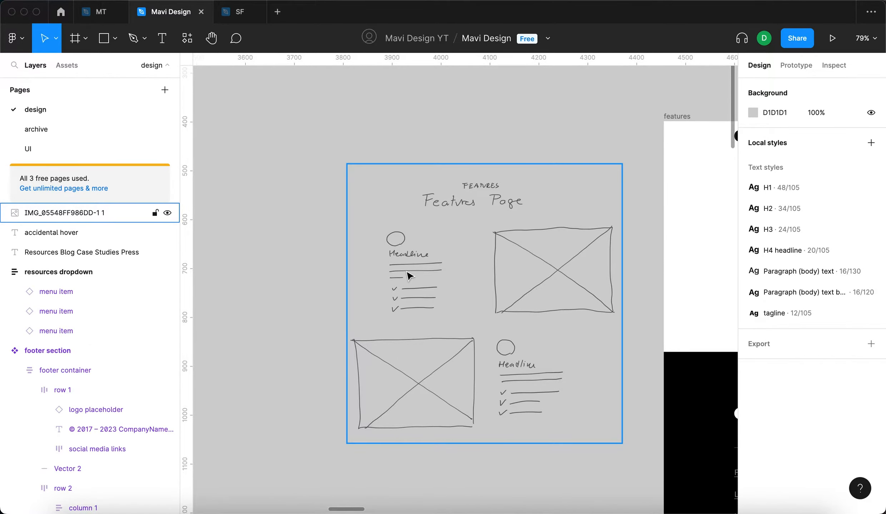
scroll(409, 275, up, 3)
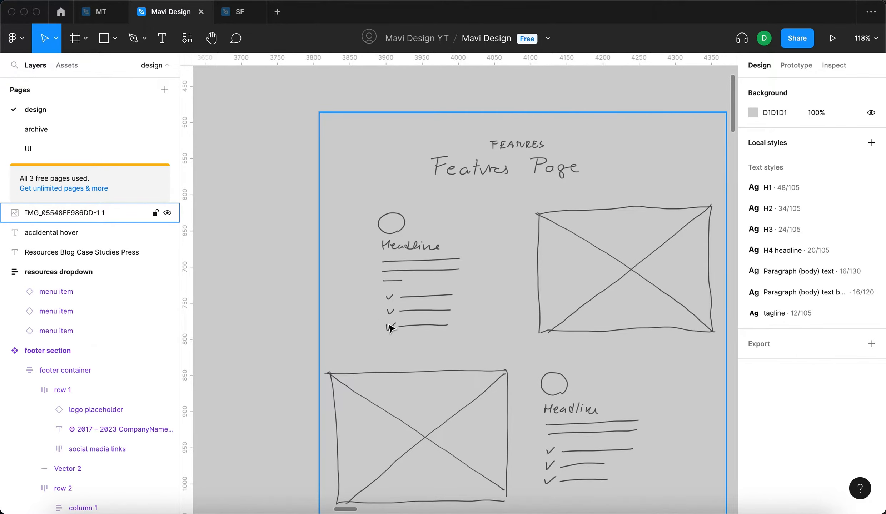
scroll(390, 328, right, 2)
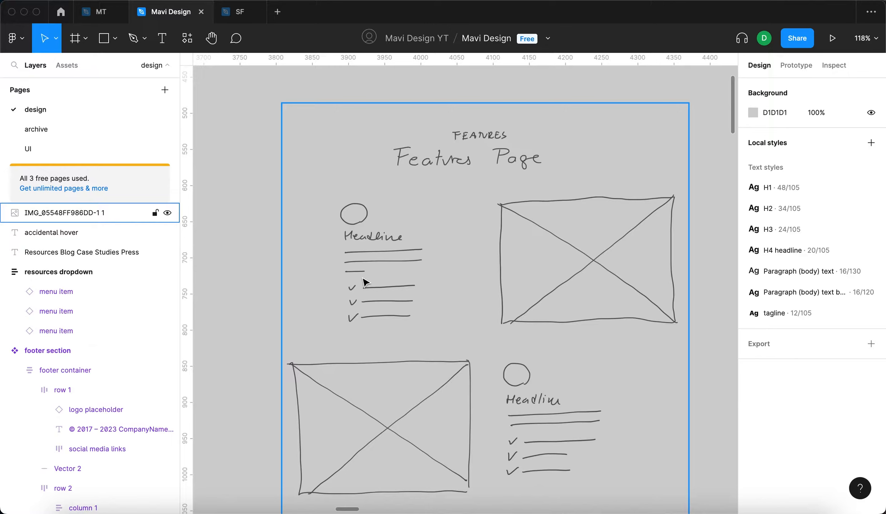
scroll(435, 249, right, 3)
scroll(435, 249, down, 1)
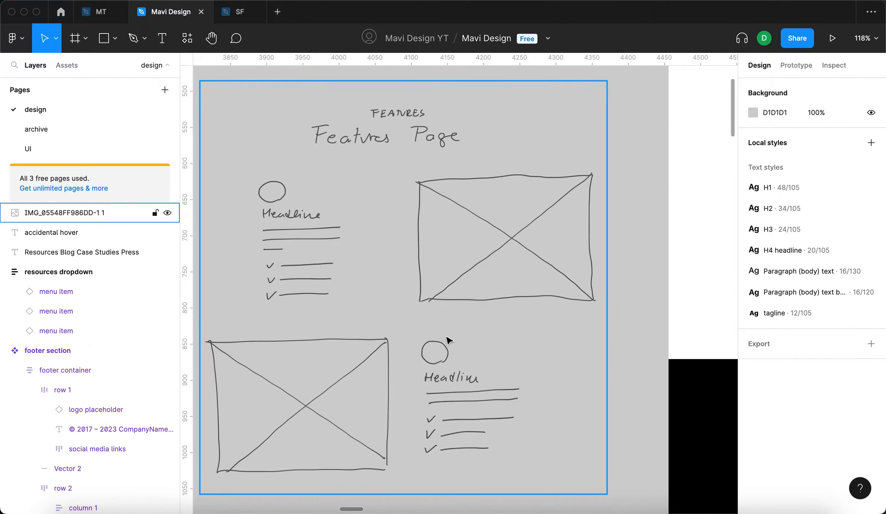
scroll(463, 340, left, 3)
scroll(464, 341, down, 1)
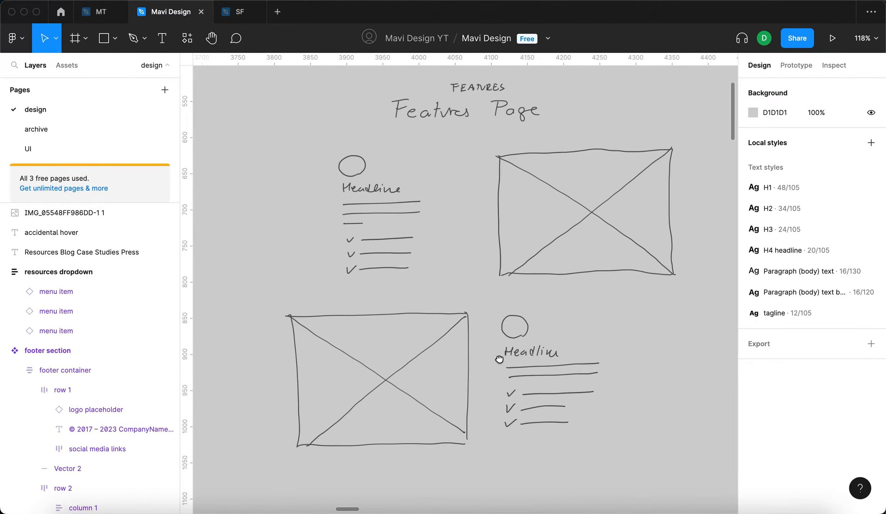
click(222, 331)
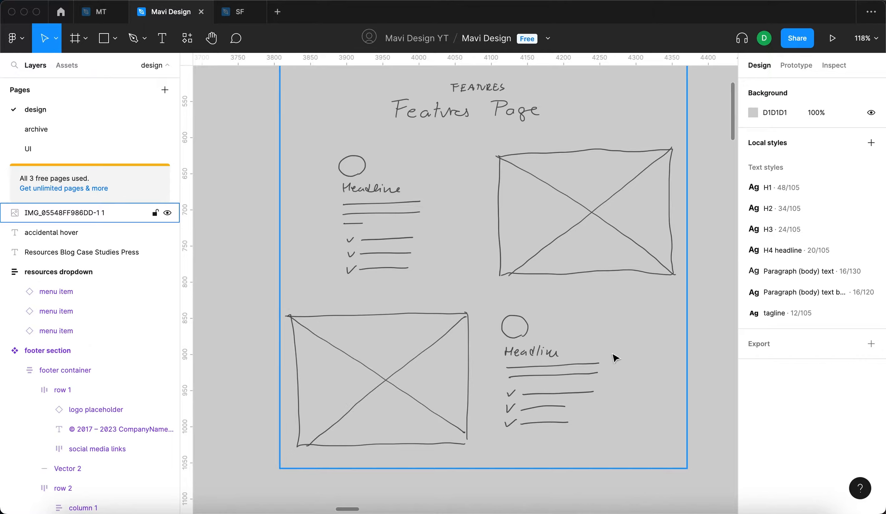
Step: Move the Features Page sketch next to the horizontal card component, at about X 2632, Y 1482, for comparison
scroll(613, 356, down, 10)
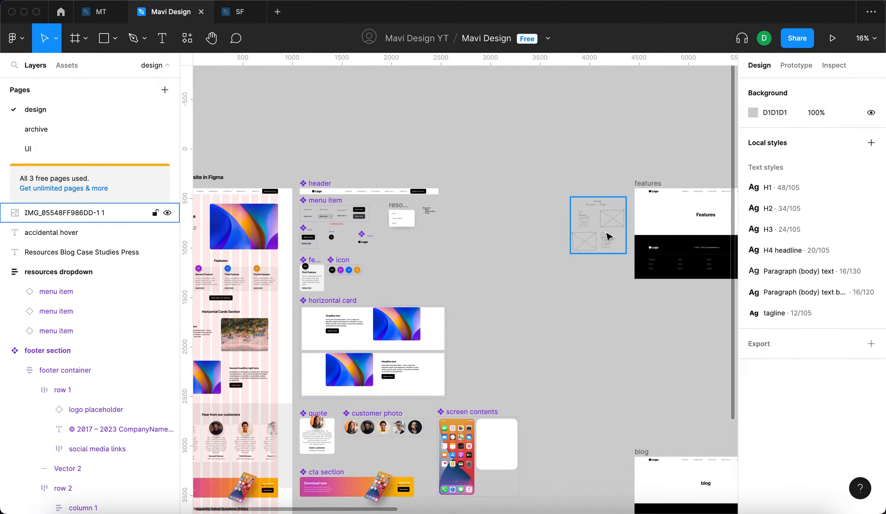
mouse_move(594, 214)
mouse_down()
mouse_move(510, 301)
mouse_move(491, 342)
mouse_move(495, 325)
mouse_up()
scroll(495, 325, up, 5)
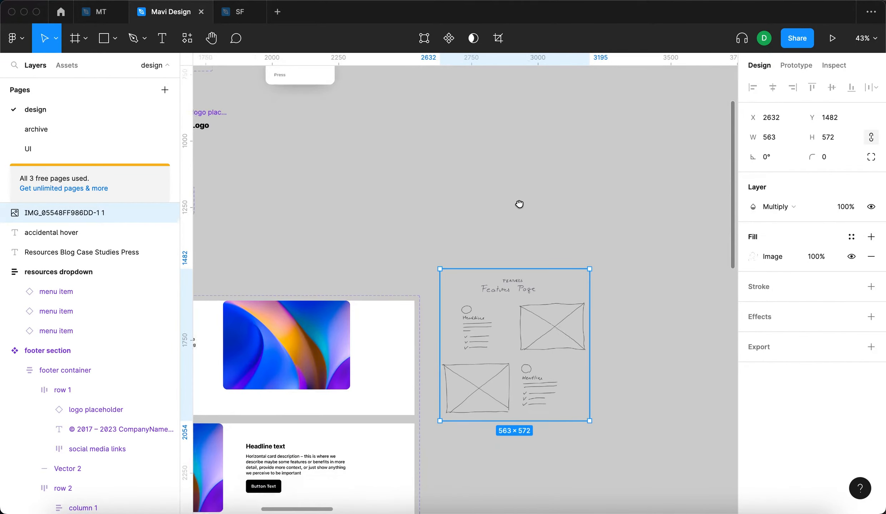
scroll(518, 201, left, 5)
scroll(672, 251, right, 3)
scroll(672, 251, down, 1)
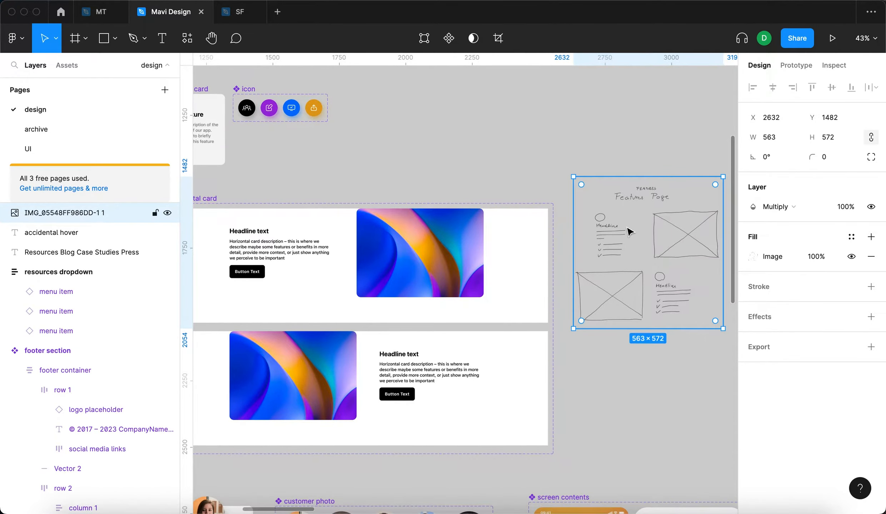
click(459, 187)
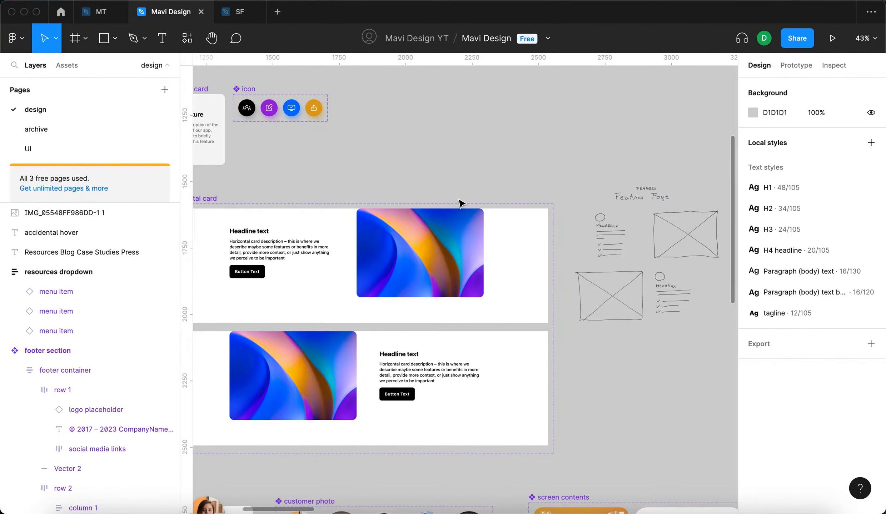
click(632, 281)
click(453, 194)
scroll(462, 171, down, 3)
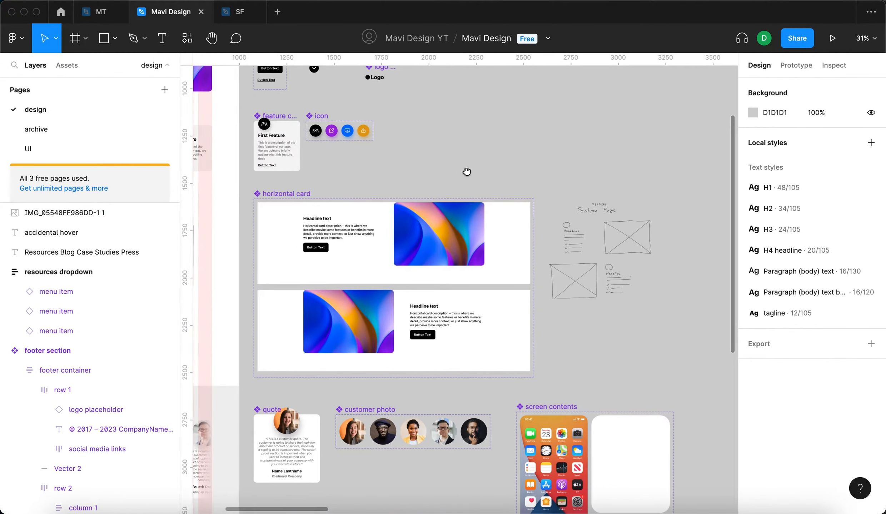
Step: Move the Features Page sketch directly above the horizontal card component, at about X 1973, Y 989, and deselect it
scroll(462, 172, left, 2)
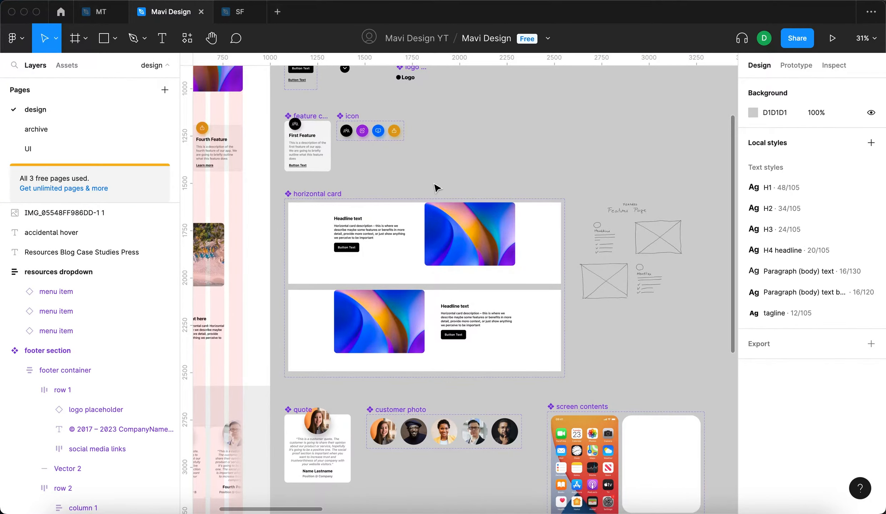
click(419, 260)
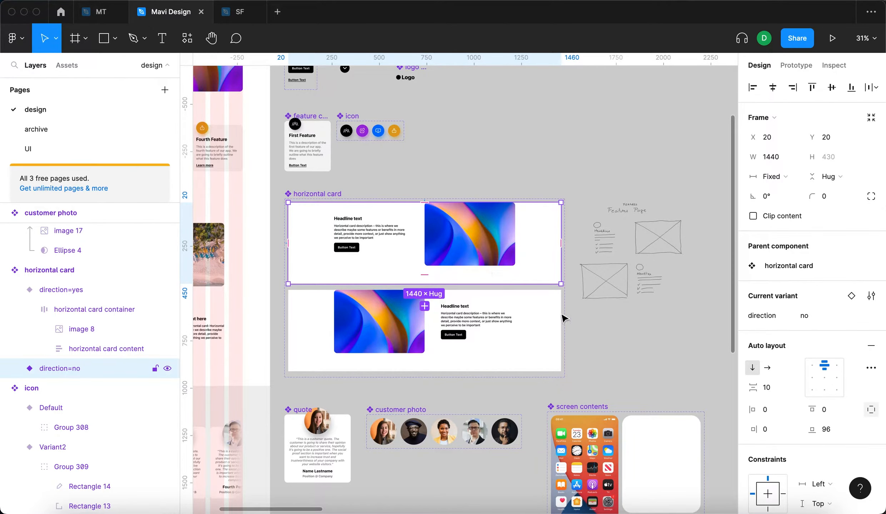
mouse_move(599, 290)
mouse_down()
mouse_move(524, 158)
mouse_move(528, 172)
mouse_up()
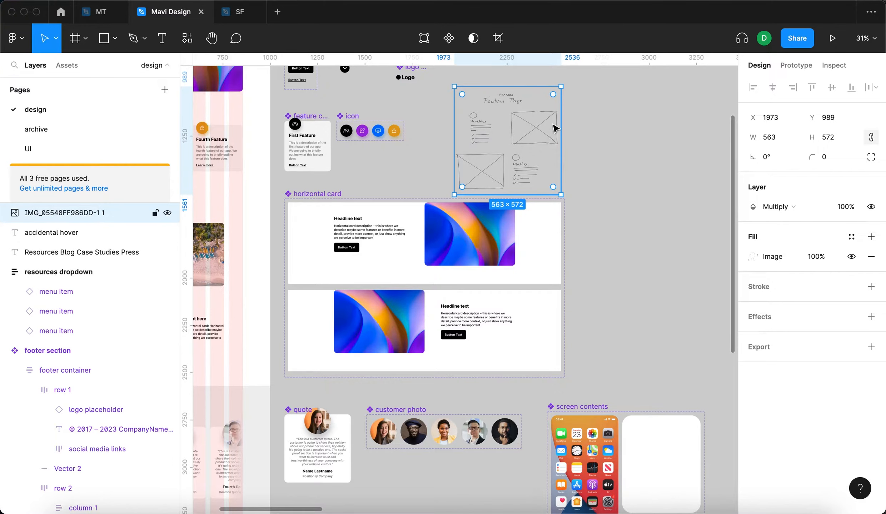
click(609, 183)
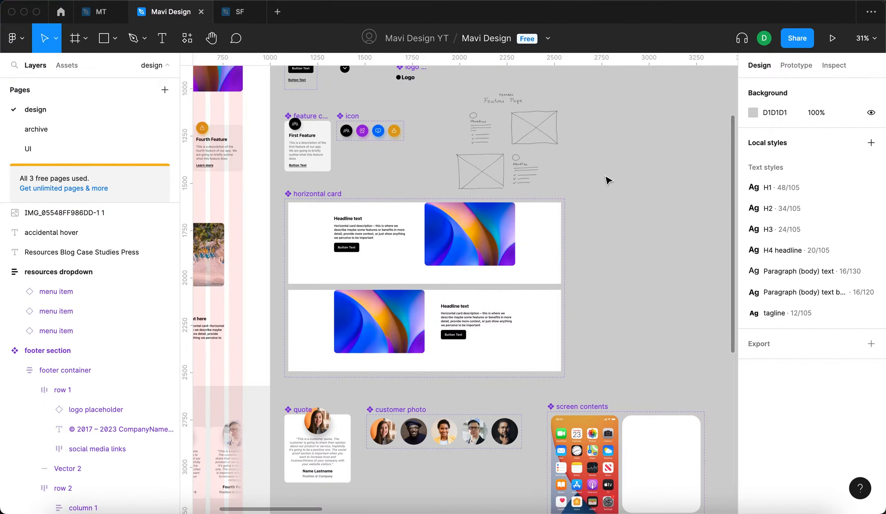
Step: Widen the horizontal card component set to about 3184 to make empty space beside its two variants
scroll(609, 183, down, 10)
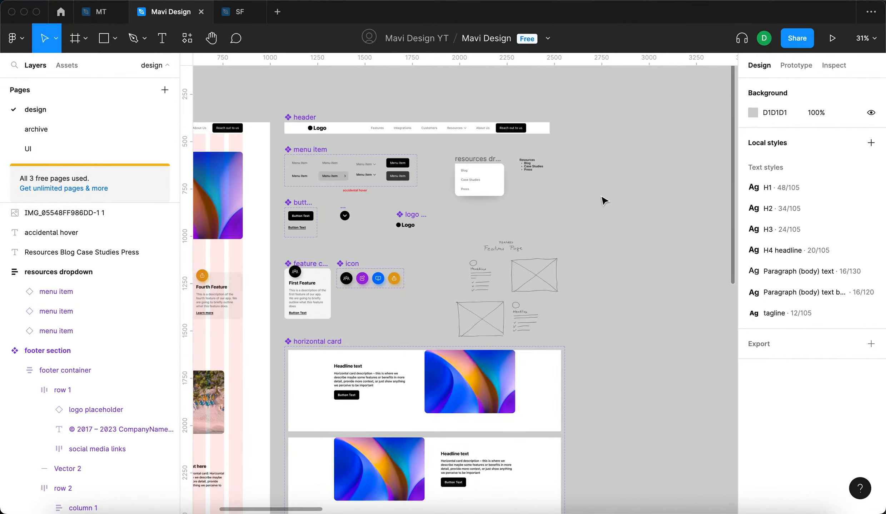
scroll(576, 224, up, 8)
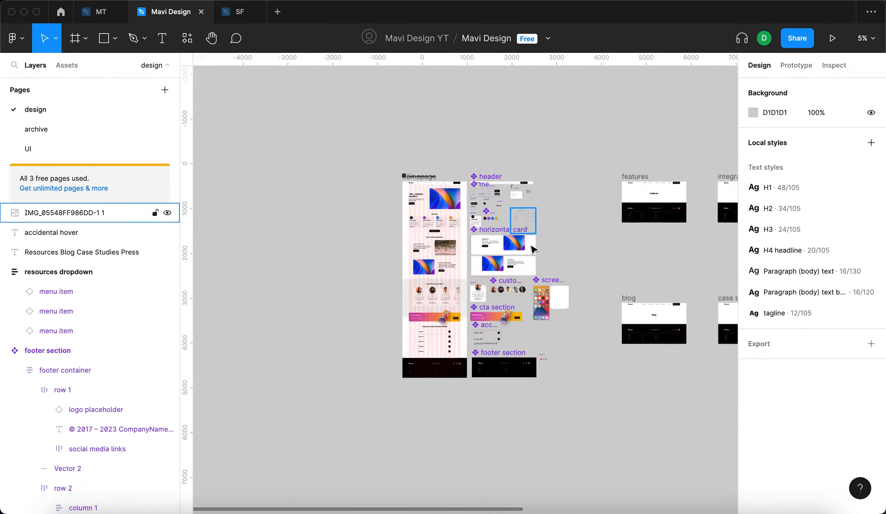
scroll(637, 222, right, 3)
click(327, 228)
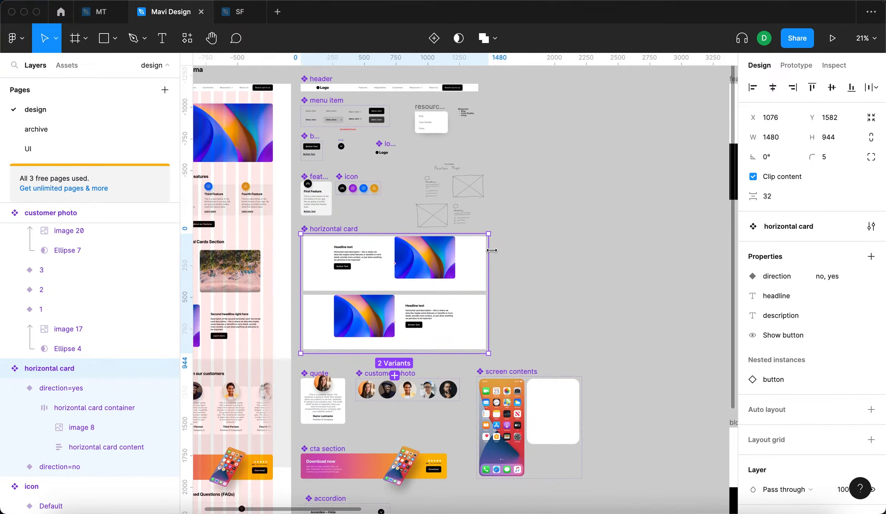
drag(489, 259, 705, 271)
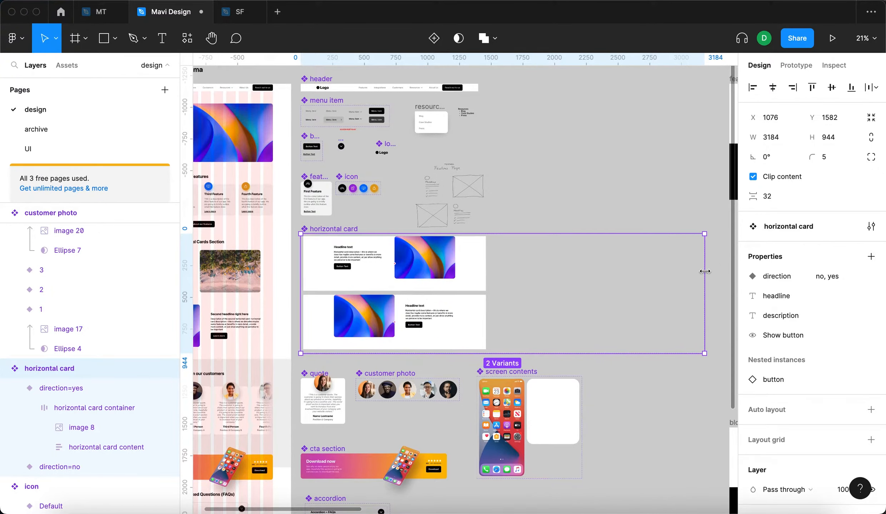
scroll(621, 172, right, 3)
scroll(622, 172, down, 1)
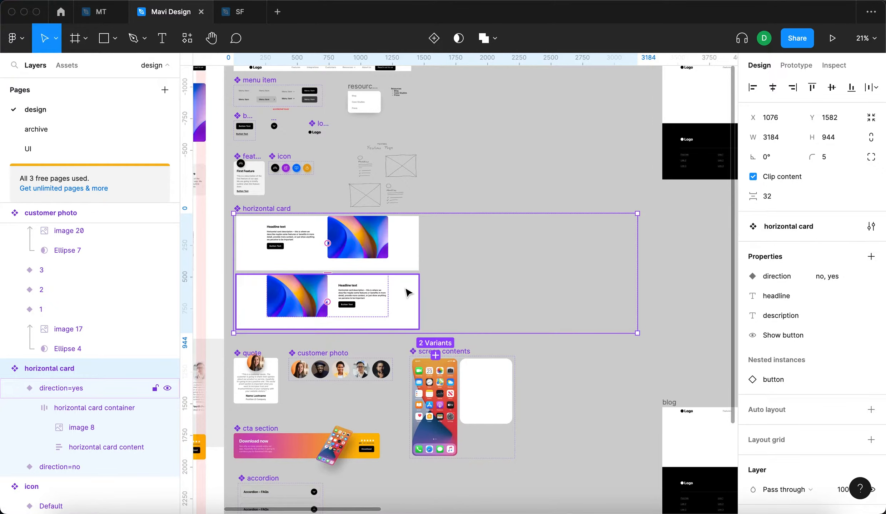
Step: Add a variant property named Type with the value Default to the horizontal card component set
click(507, 176)
click(258, 211)
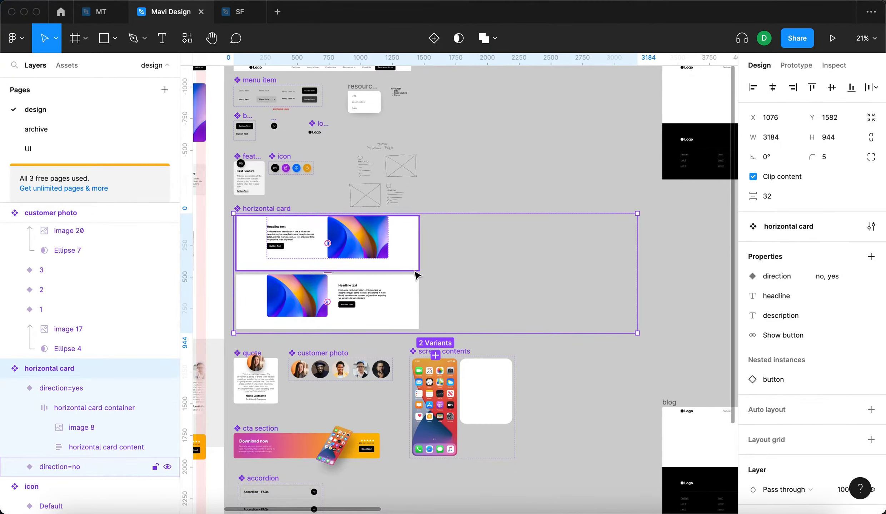
click(870, 257)
click(829, 272)
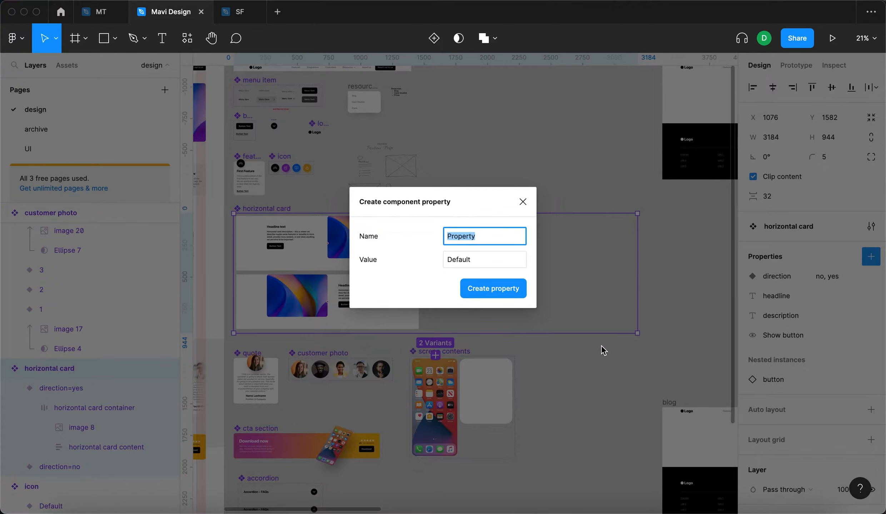
text(Type)
key(Return)
Step: Duplicate both horizontal card variants into the component set's empty area, at about X 1505, aligned with the originals
click(595, 271)
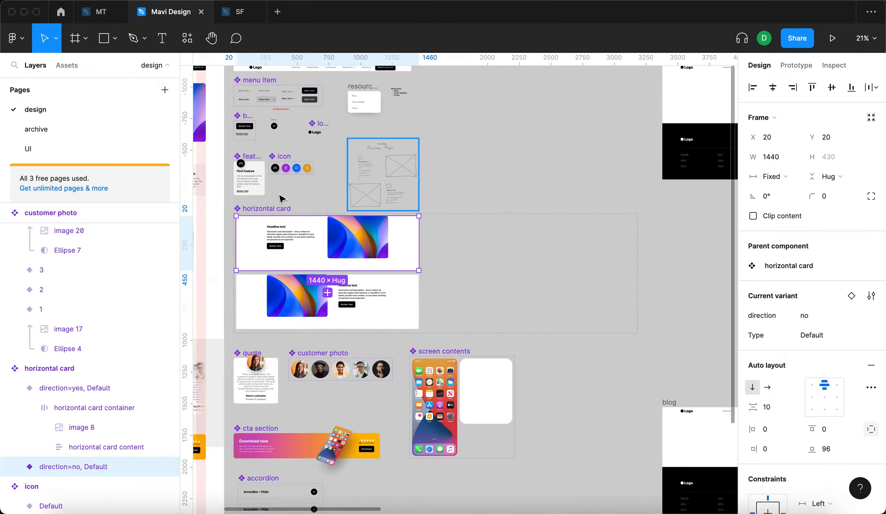
shift+click(289, 315)
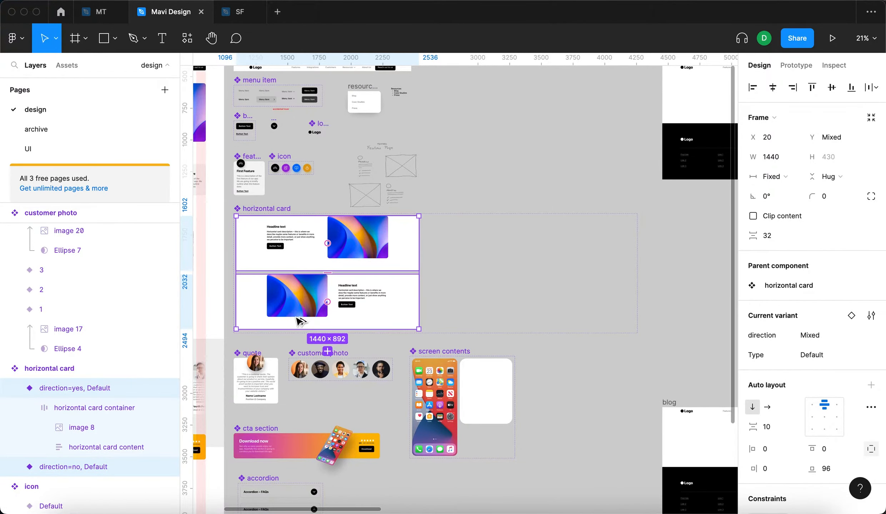
drag(260, 309, 450, 312)
drag(451, 312, 446, 308)
key(super+alt+k)
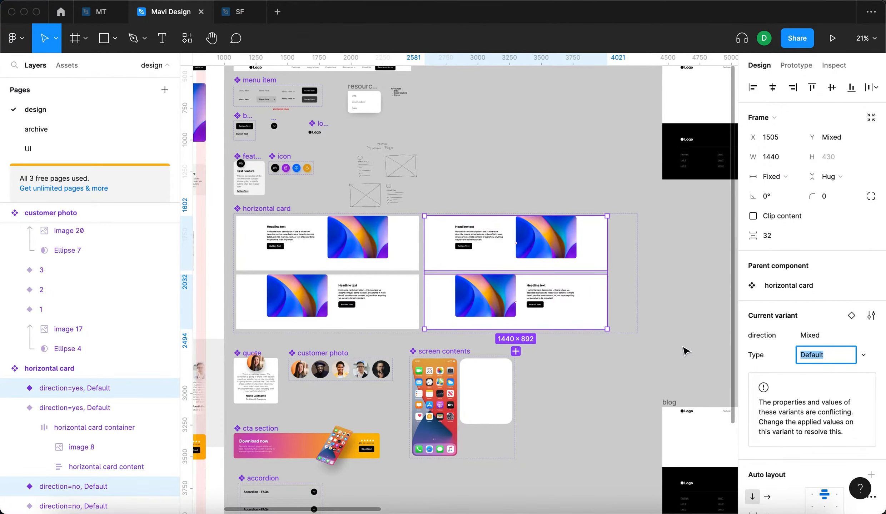
Step: Examine the direction and Type properties of the duplicated horizontal card variants
scroll(69, 368, down, 3)
click(68, 323)
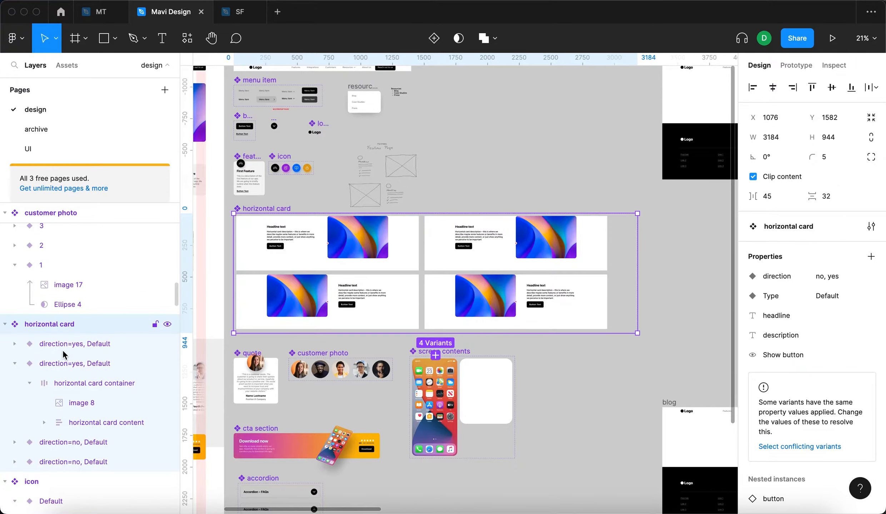
click(68, 347)
click(469, 252)
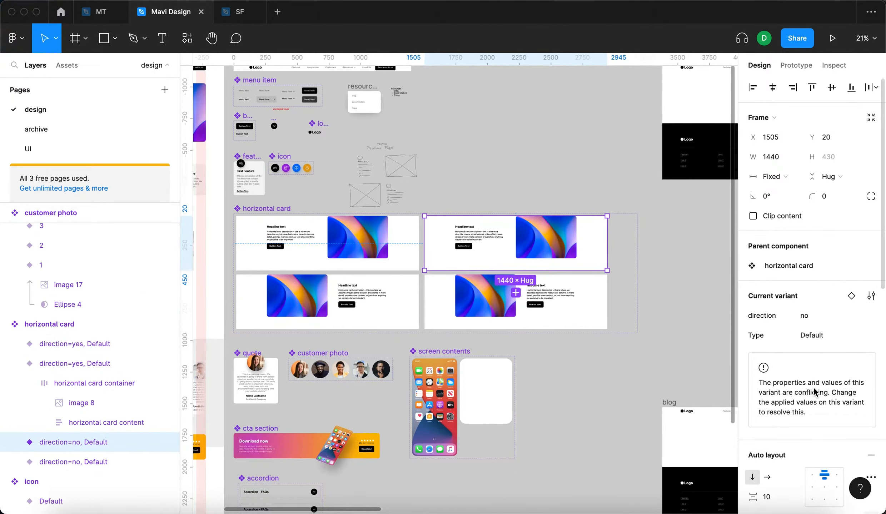
click(593, 310)
scroll(591, 307, up, 5)
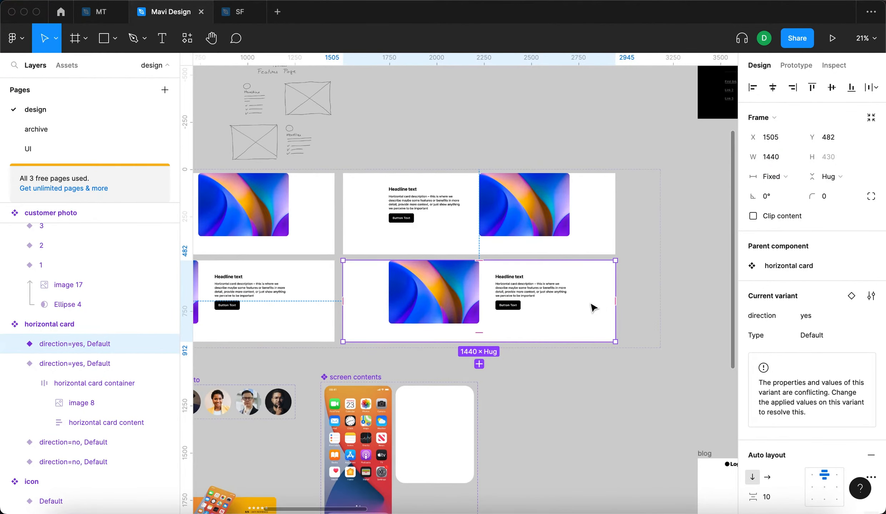
Step: Set the Type of both duplicated horizontal card variants to a new value named feature
click(571, 258)
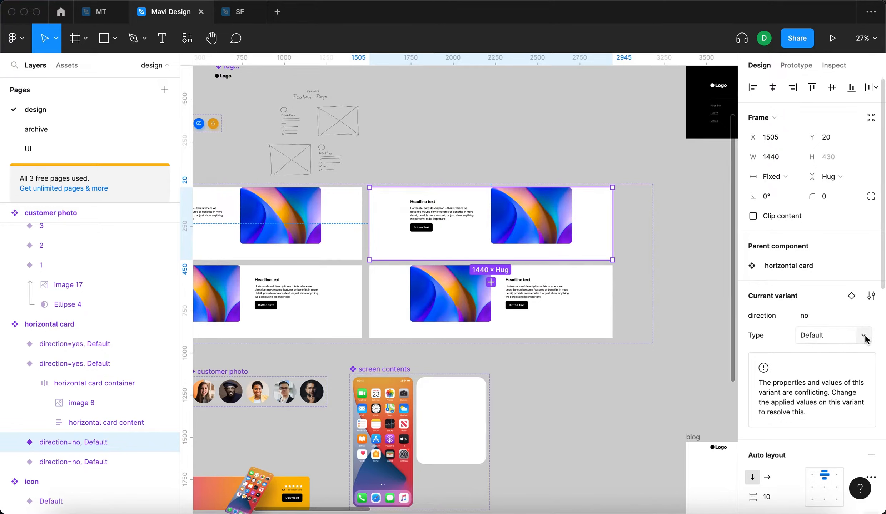
click(865, 336)
key(Escape)
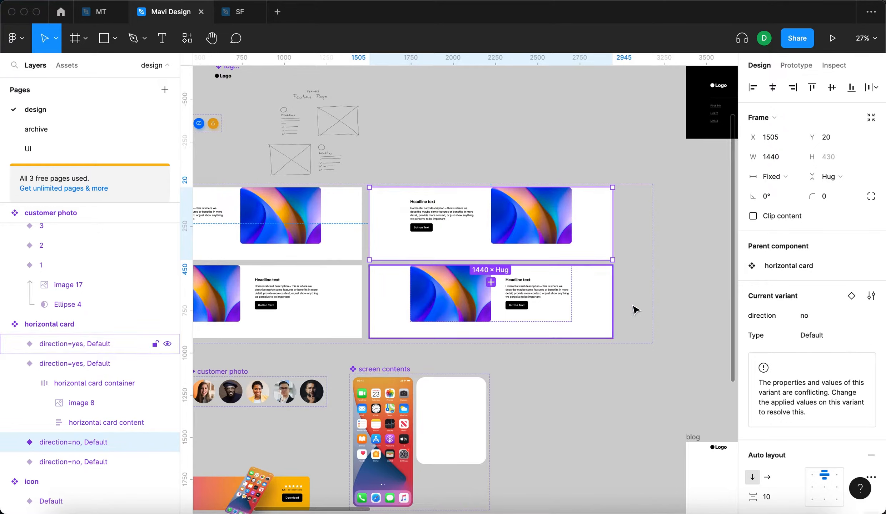
shift+click(596, 304)
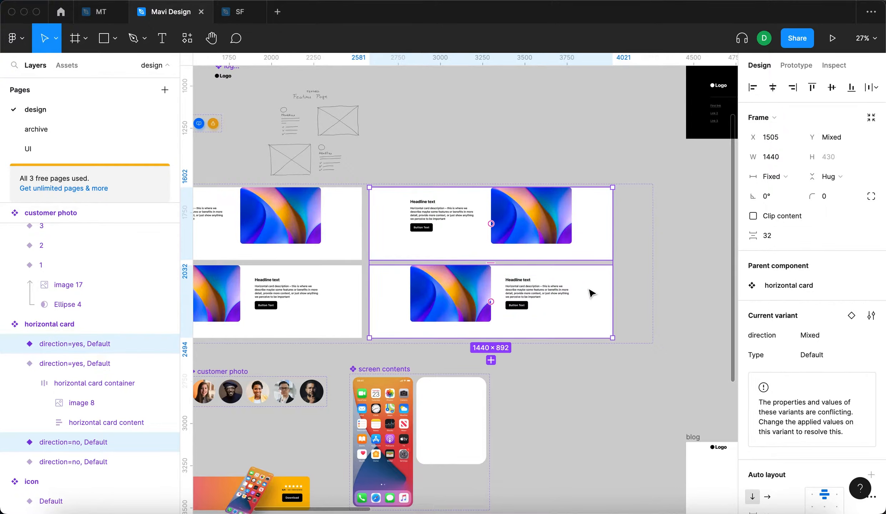
click(863, 356)
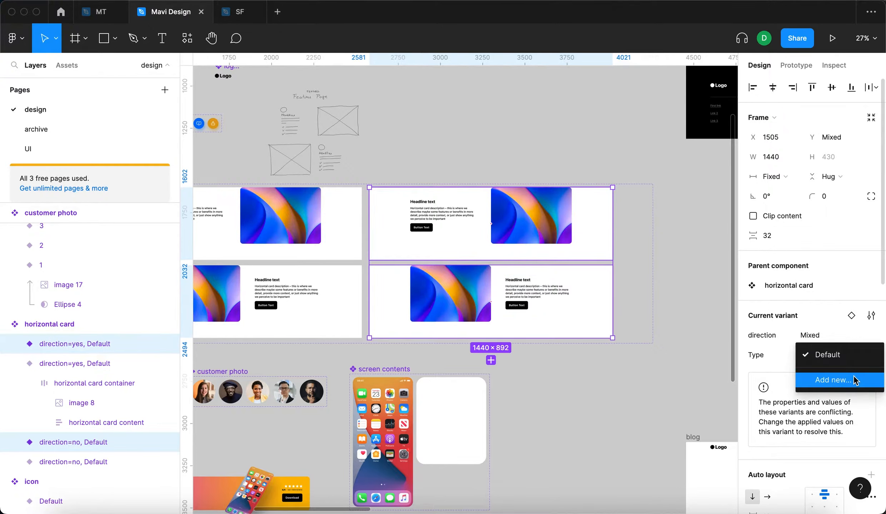
click(854, 376)
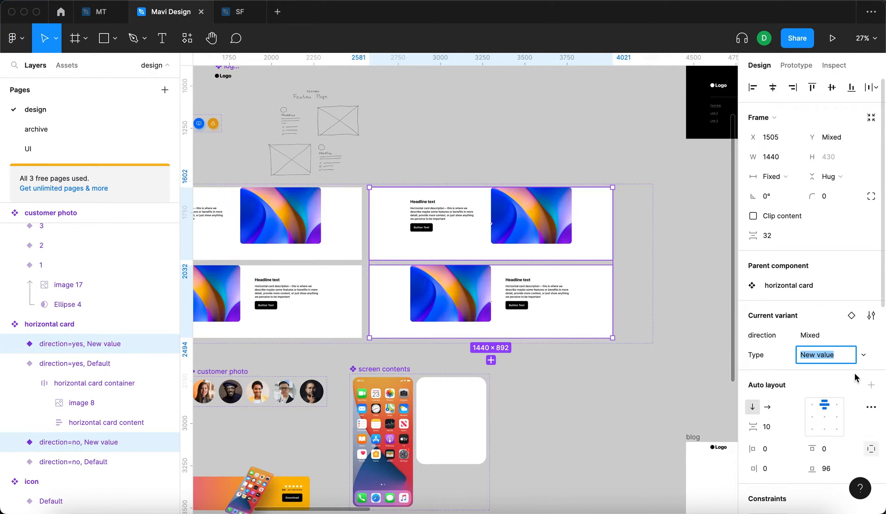
text(feature)
key(Return)
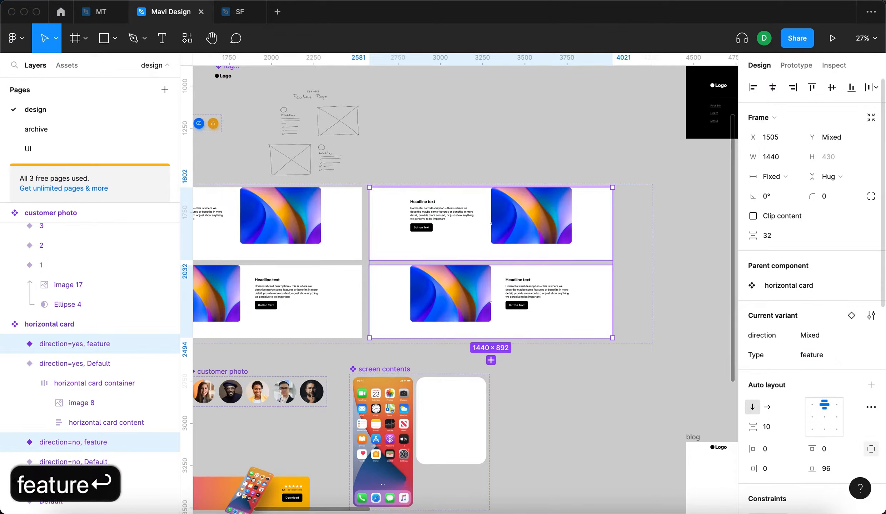
Step: Move the Features Page sketch above the two horizontal card variants of type feature for reference
click(630, 117)
click(530, 234)
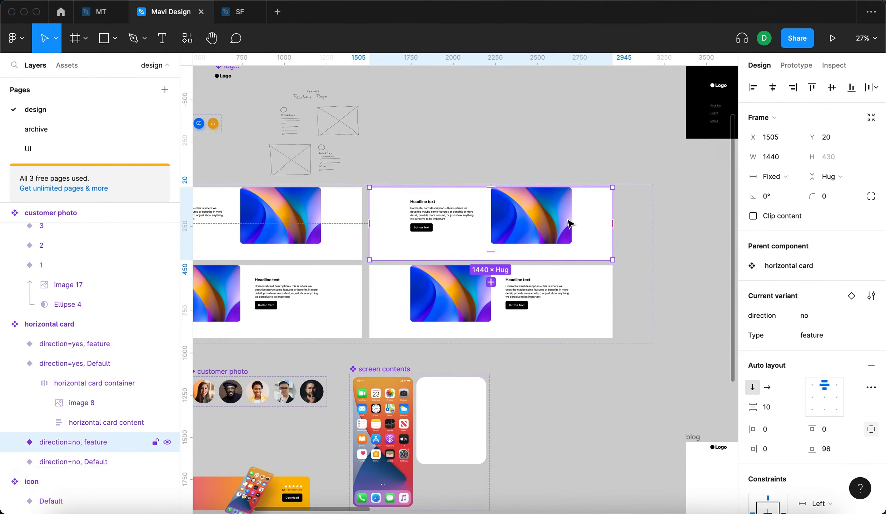
click(579, 142)
click(576, 137)
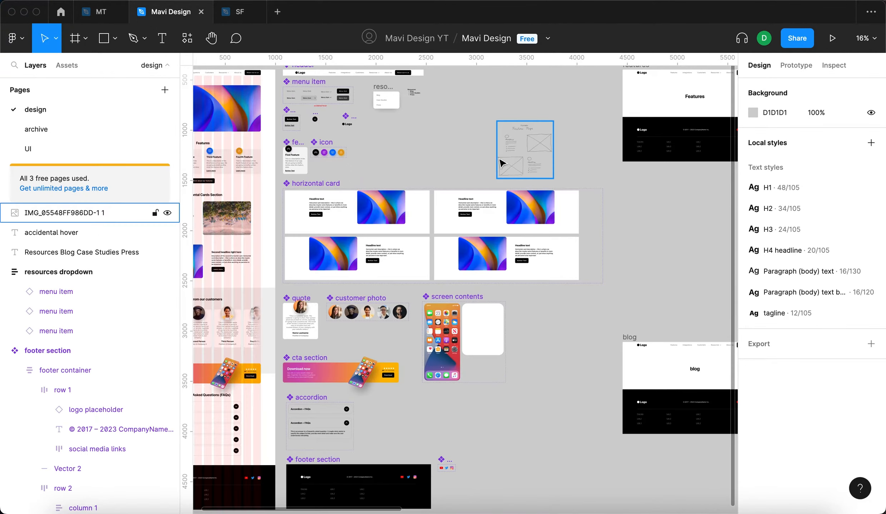
scroll(490, 175, up, 5)
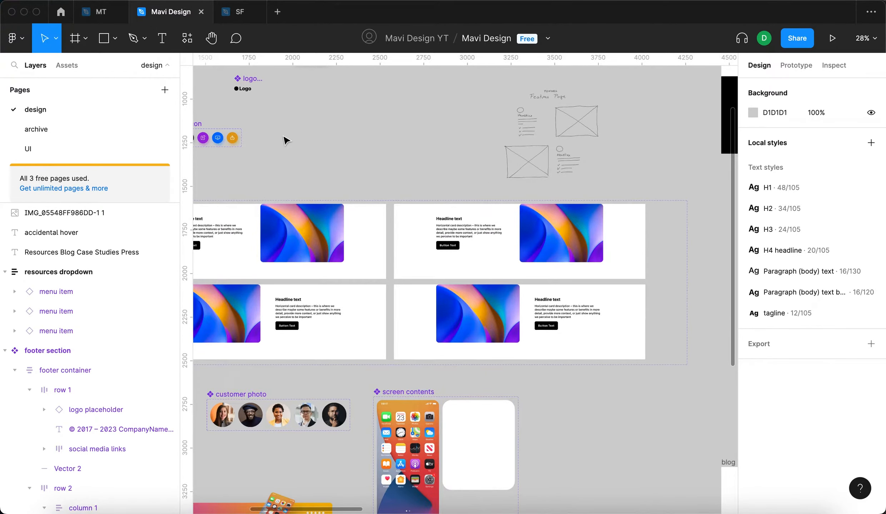
click(525, 131)
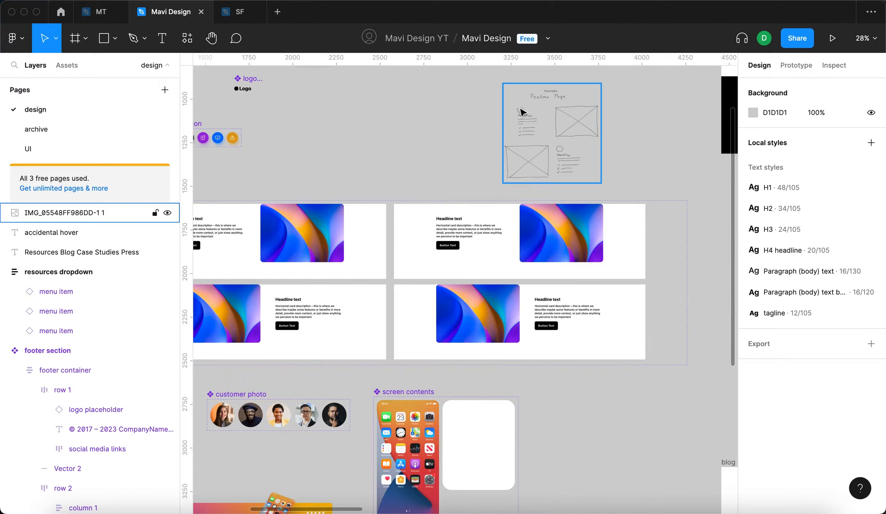
Step: Place an instance of the local icon component on the empty canvas between the icon set and the sketch
click(79, 64)
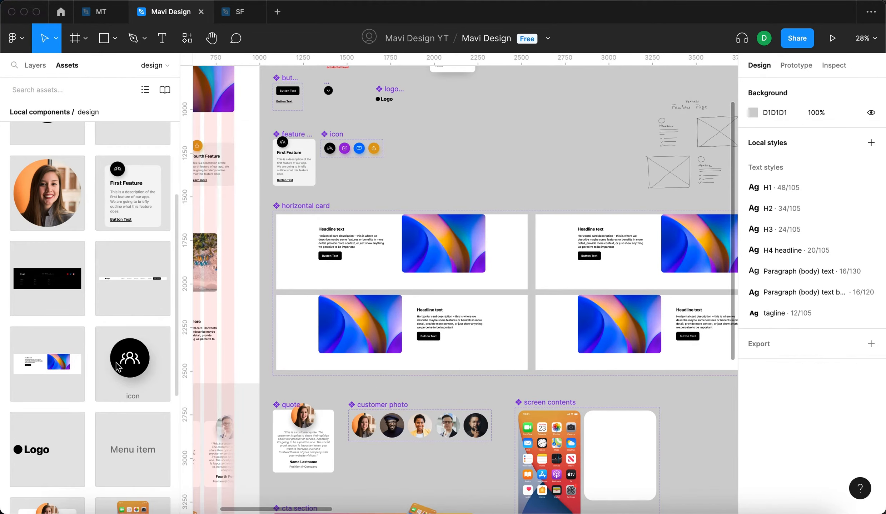
drag(117, 367, 551, 174)
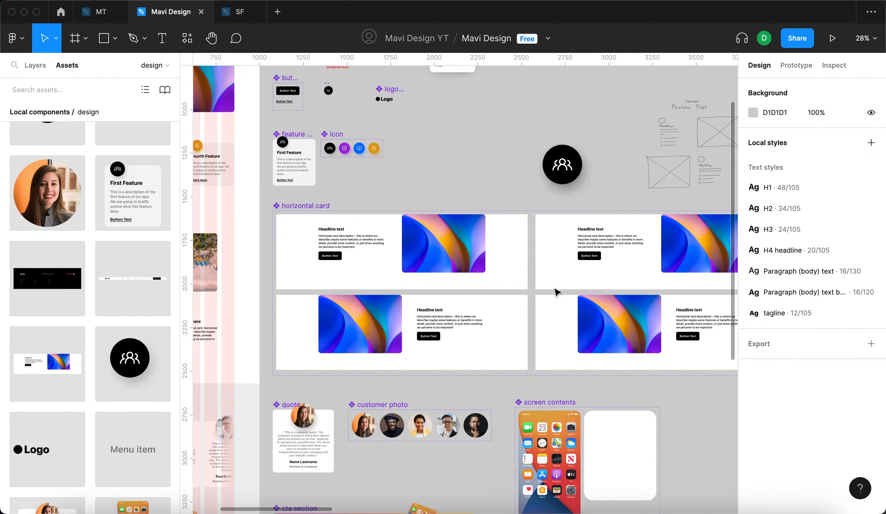
scroll(304, 150, up, 1)
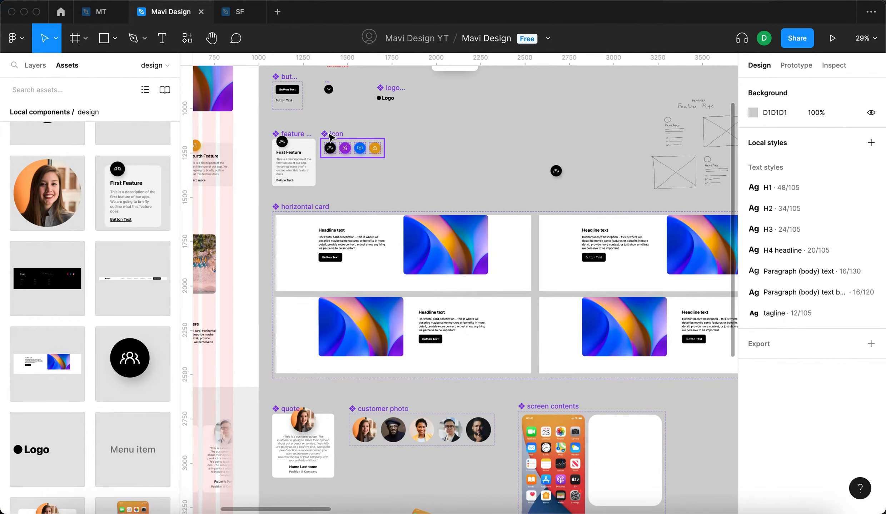
Step: Rename the icon component set to "features icon" and deselect it
scroll(330, 138, up, 5)
double_click(321, 147)
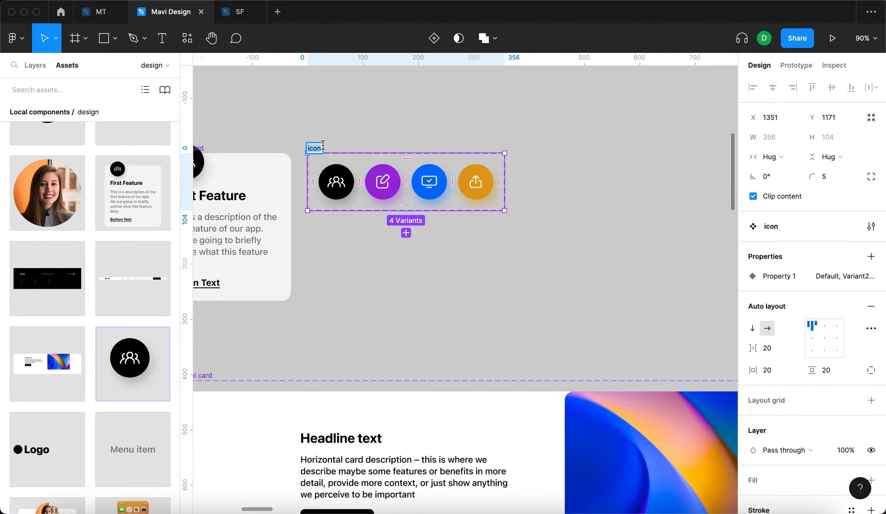
key(Left)
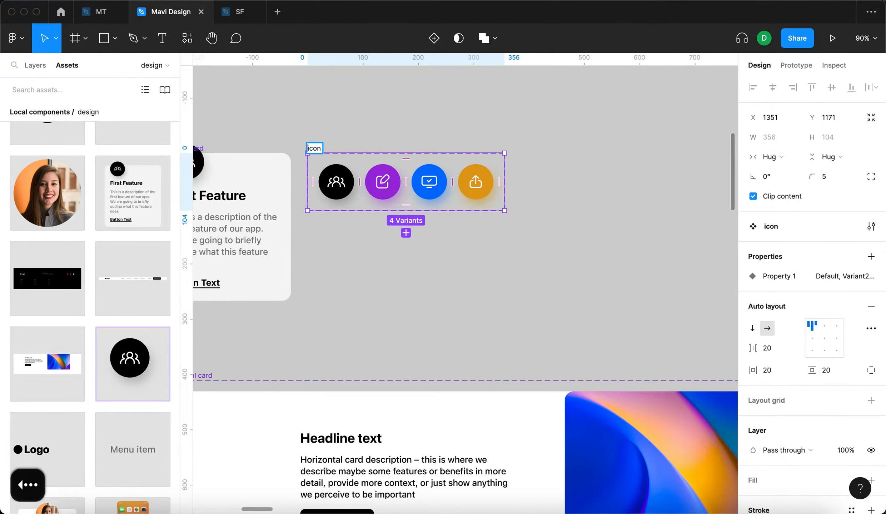
text(features)
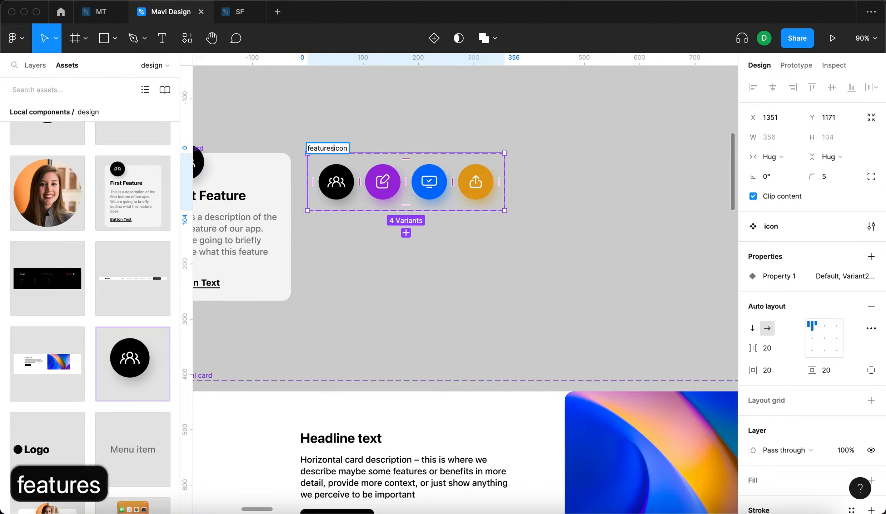
key(Return)
click(485, 283)
scroll(485, 283, down, 4)
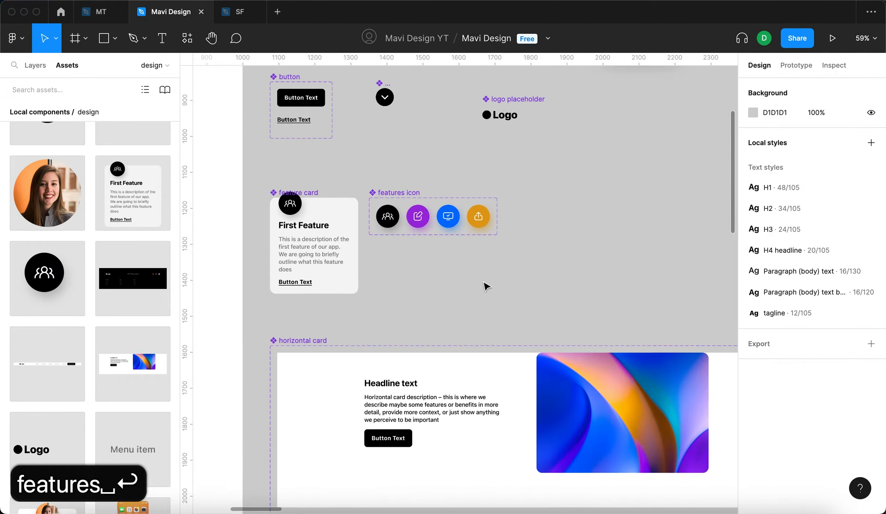
scroll(485, 286, down, 5)
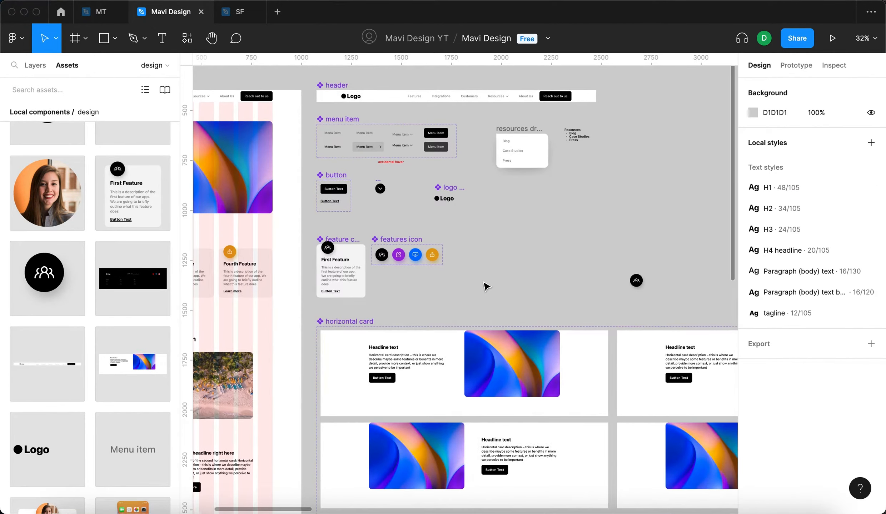
Step: Move the features icon instance closer to the sketch, to about X 2841 and Y 1275, and display the page's layer structure
scroll(554, 287, right, 3)
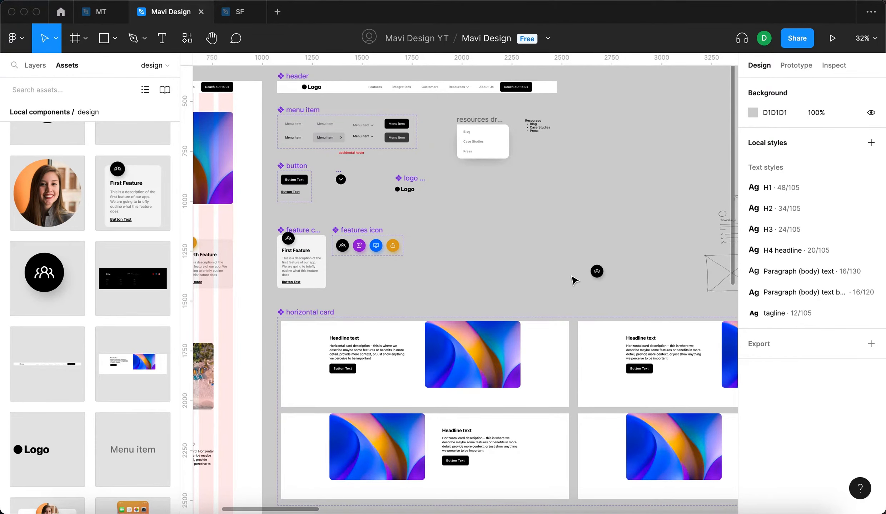
click(597, 272)
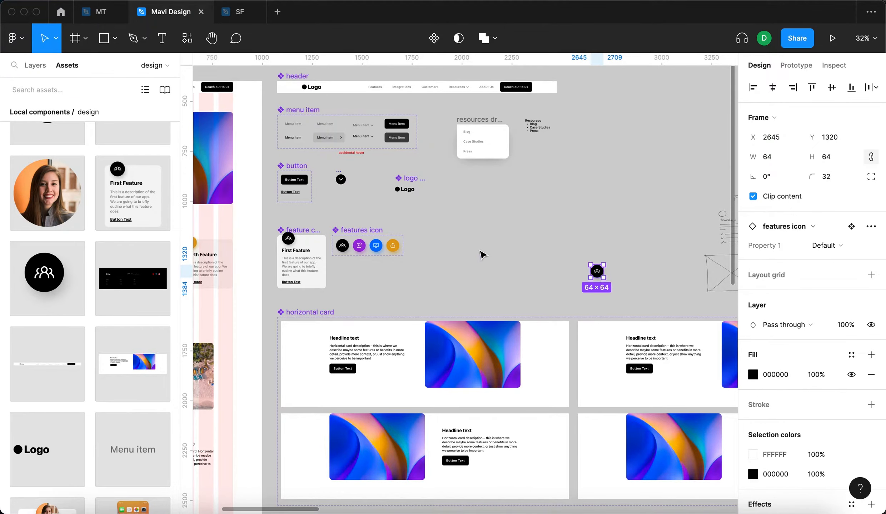
drag(503, 265, 398, 230)
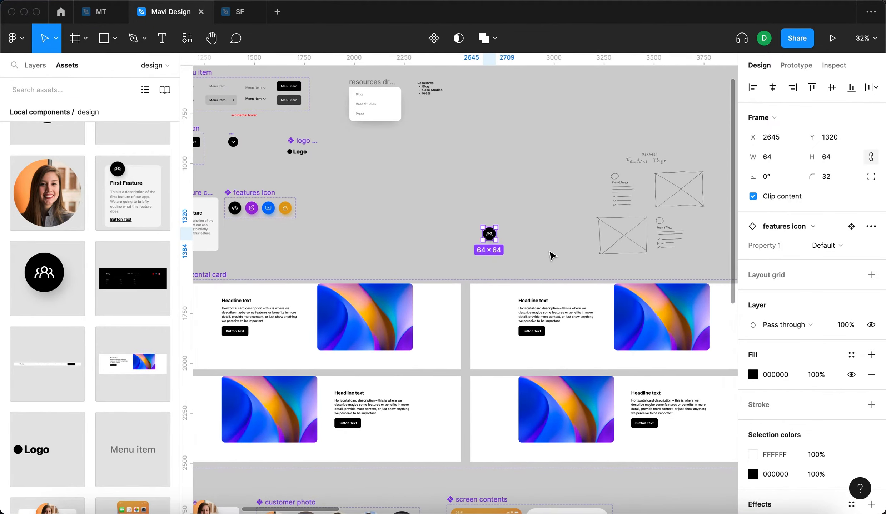
scroll(546, 243, up, 5)
click(486, 242)
drag(485, 242, 387, 201)
click(291, 180)
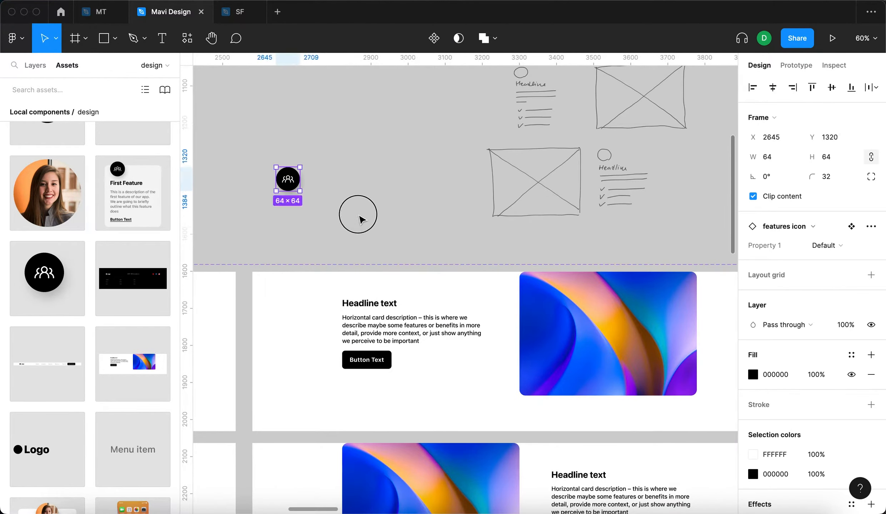
drag(291, 181, 363, 165)
click(35, 65)
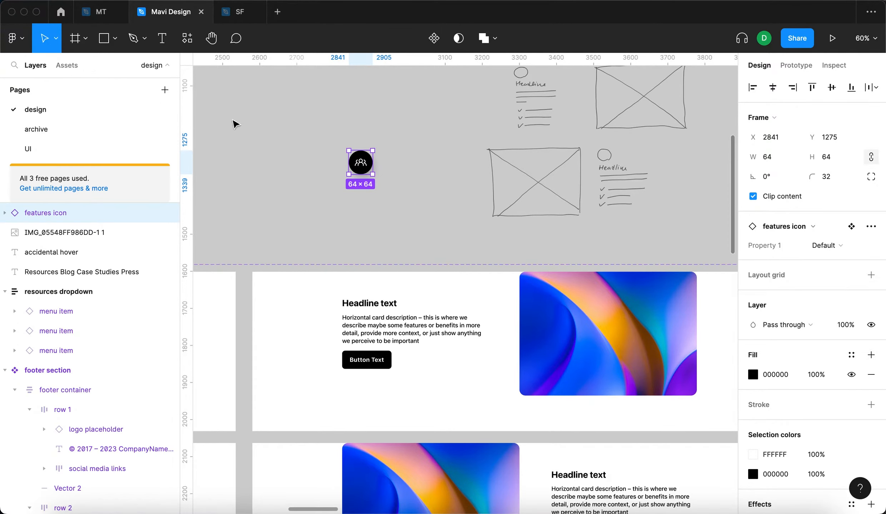
drag(409, 120, 323, 205)
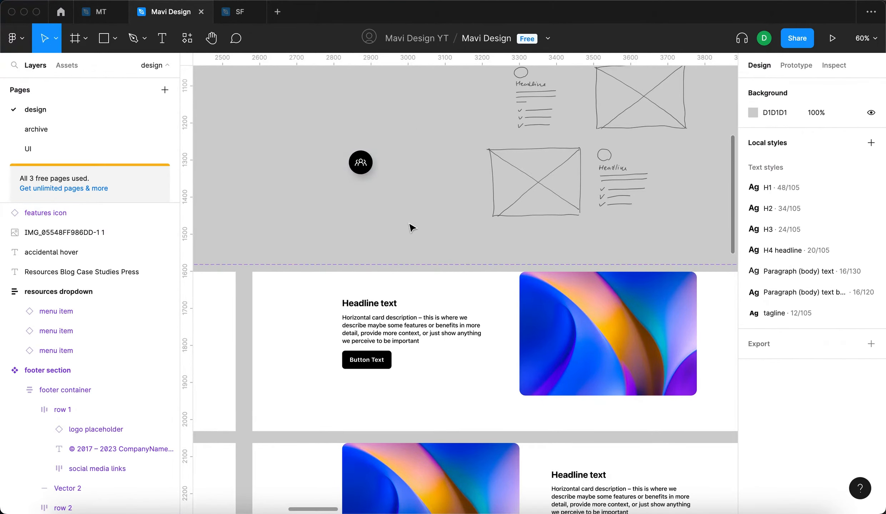
Step: Place the features icon inside the content stack of the feature variant with direction no, above its headline text
scroll(411, 221, down, 5)
drag(381, 193, 393, 283)
scroll(393, 282, up, 5)
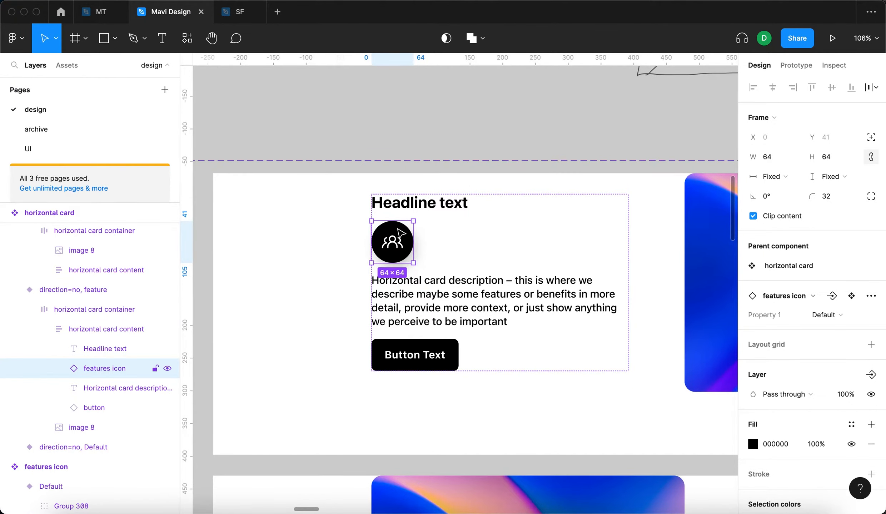
key(super+bracketright)
key(super+bracketleft)
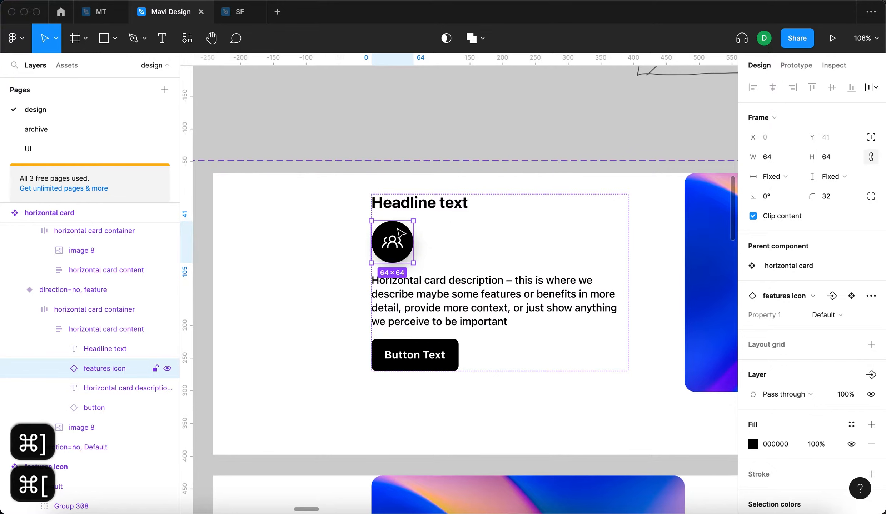
key(super+bracketleft)
click(392, 125)
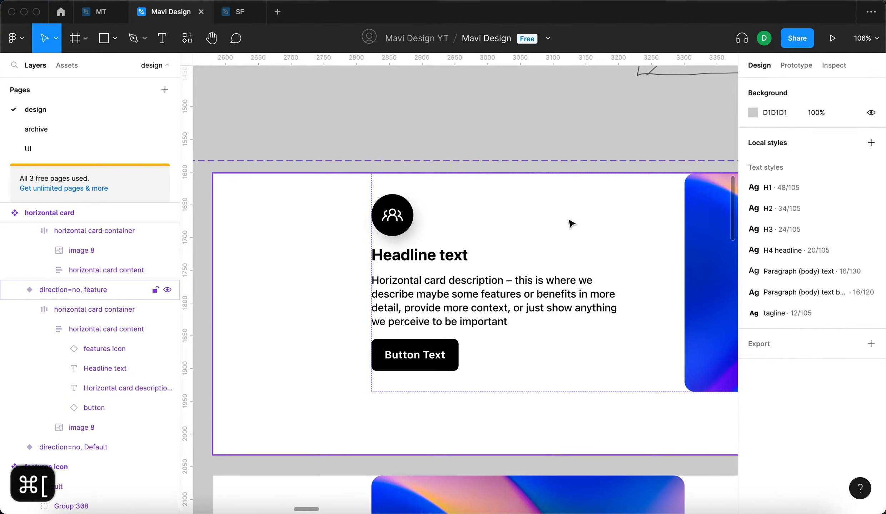
click(511, 119)
Step: Copy the features icon into the content stack of the feature variant with direction yes
scroll(512, 120, down, 5)
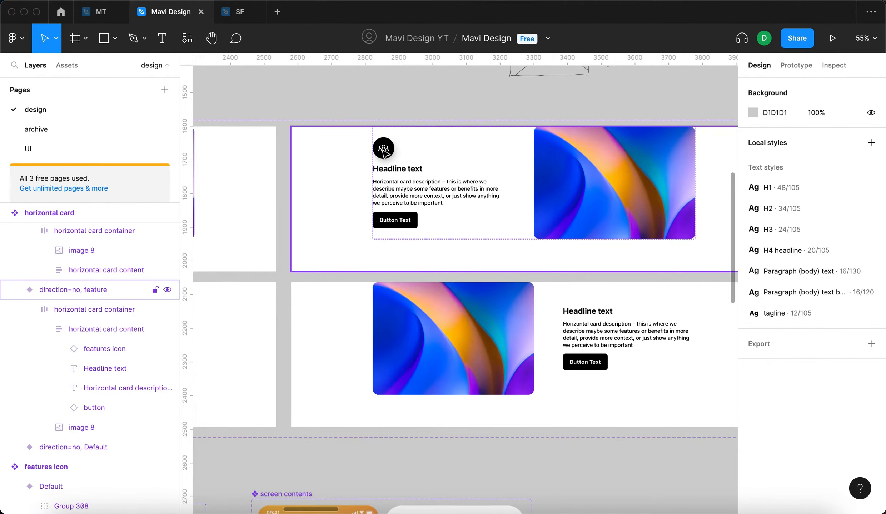
click(377, 147)
click(382, 148)
click(383, 149)
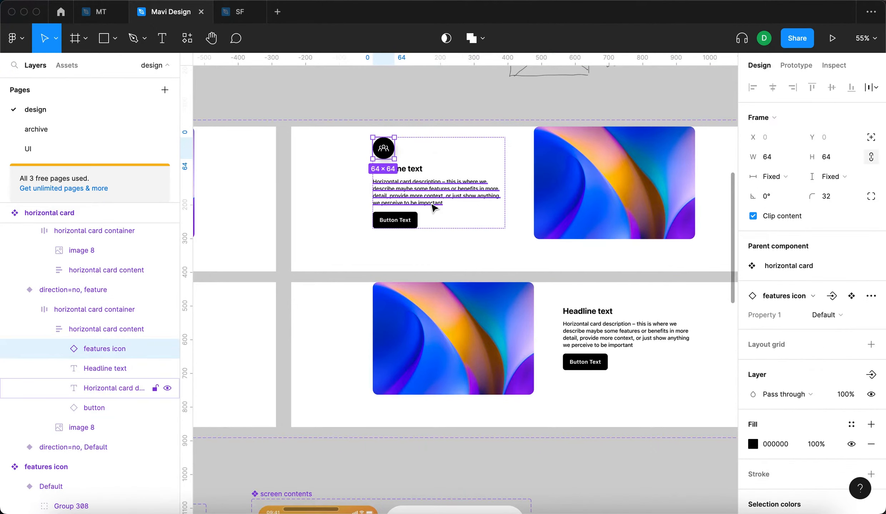
key(super+c)
click(612, 326)
click(611, 326)
key(super+v)
Step: Reorder the pasted features icon above the headline text in the direction=yes feature variant and deselect it
scroll(607, 324, right, 1)
key(super+[)
key(super+[)
key(super+[)
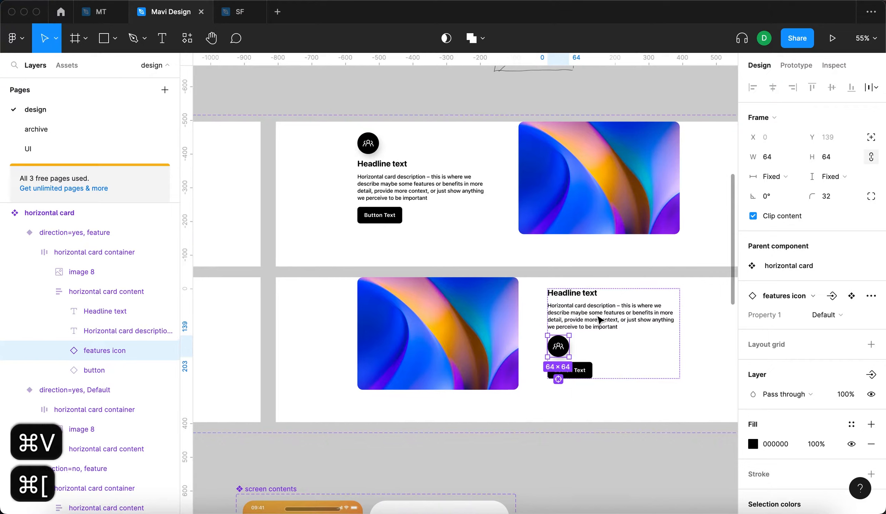
key(super+[)
scroll(600, 320, down, 3)
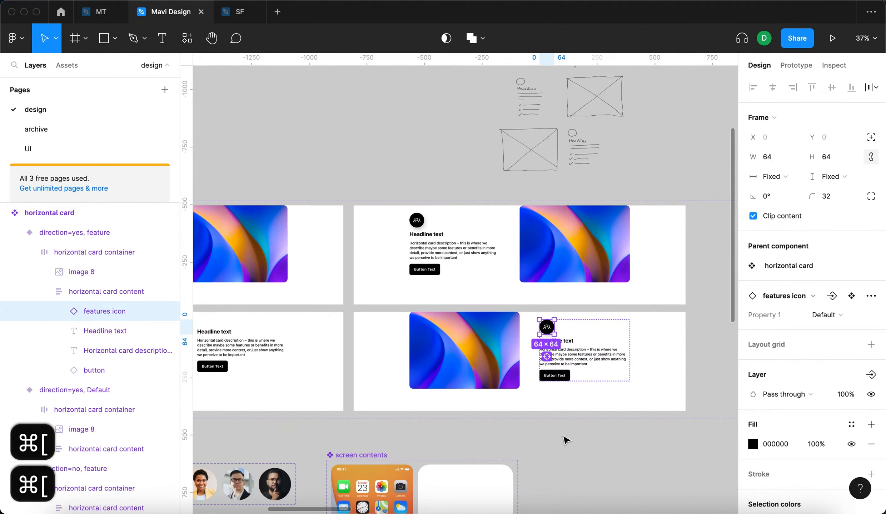
click(564, 439)
Step: Expose the nested features icon instance's properties on the horizontal card component set
scroll(566, 440, right, 1)
scroll(564, 440, right, 1)
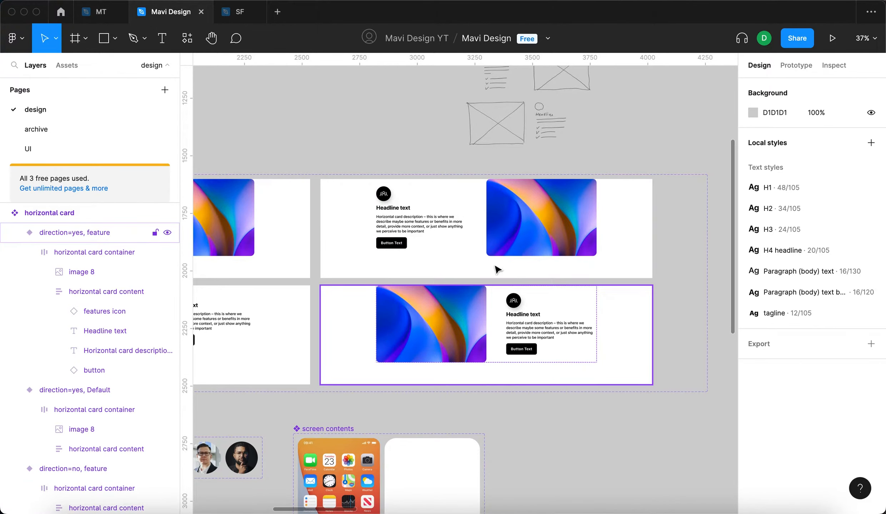
key(BackSpace)
scroll(633, 248, down, 5)
scroll(631, 245, up, 1)
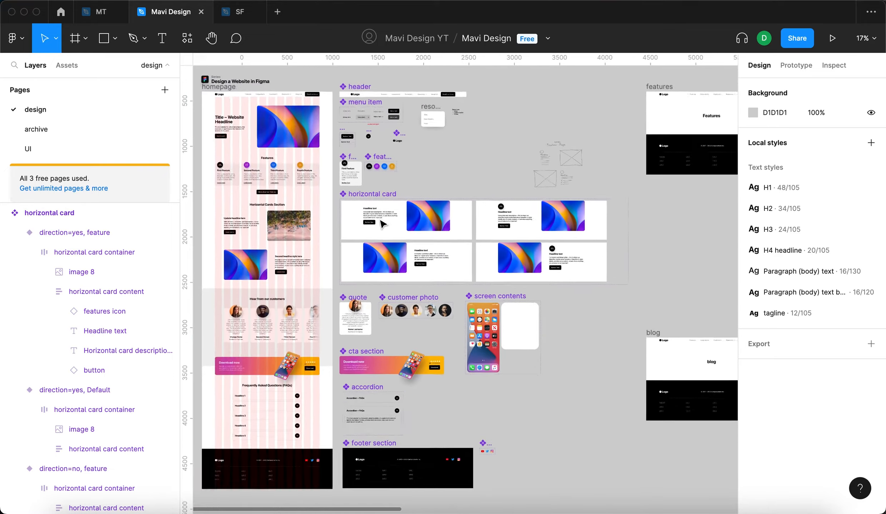
click(524, 257)
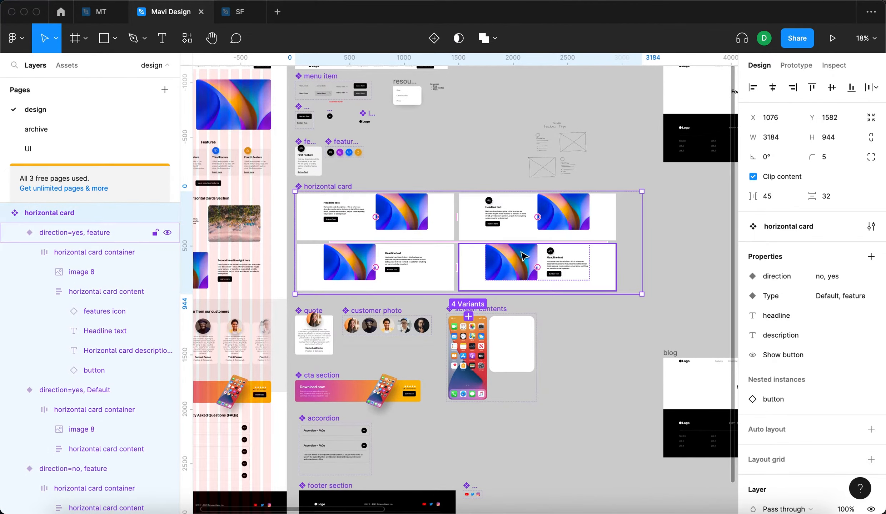
click(870, 258)
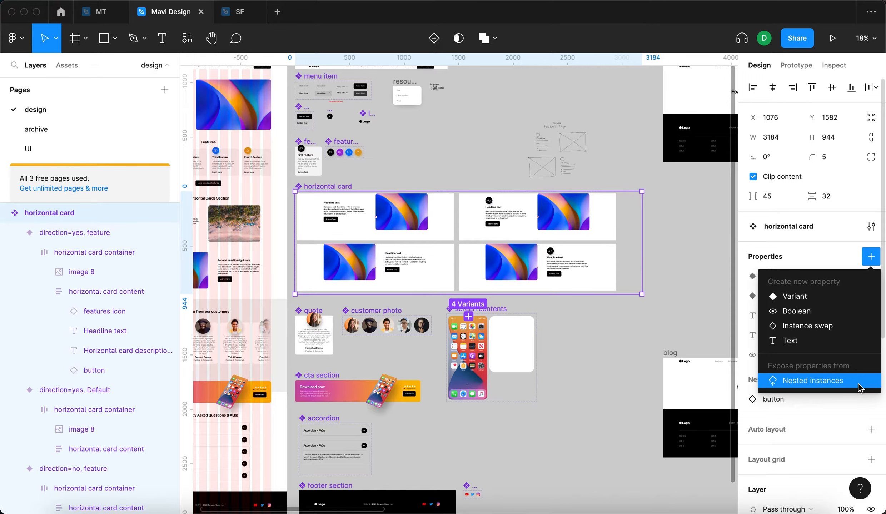
click(834, 385)
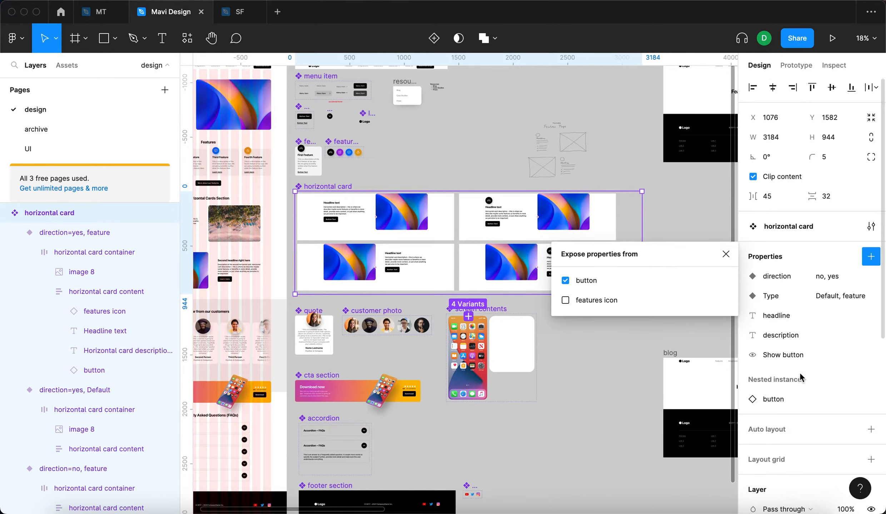
click(586, 299)
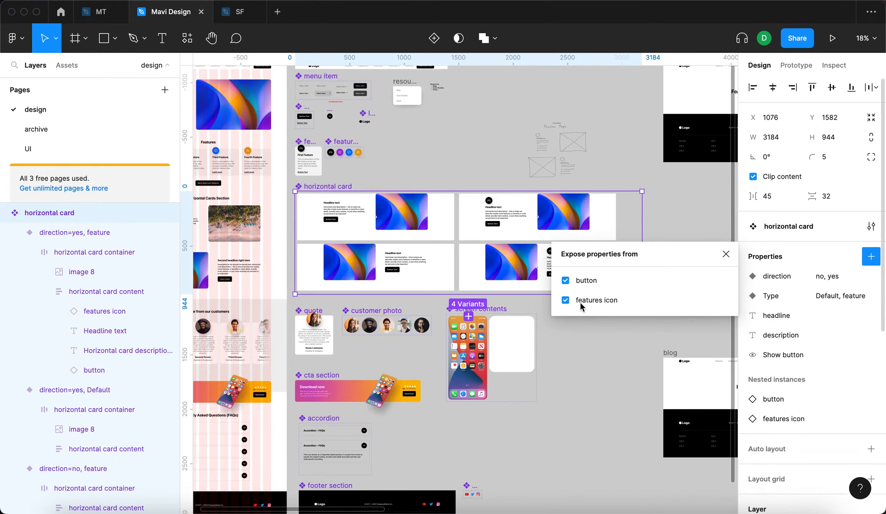
click(726, 254)
click(693, 254)
Step: Place an instance of the direction=no feature card on the empty canvas below the features page, at about X 4399 and Y 1709
scroll(607, 246, right, 5)
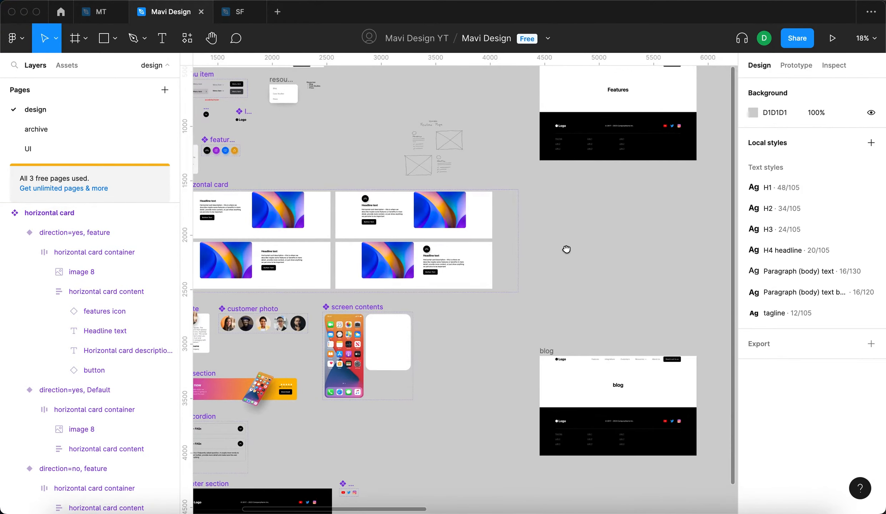
click(481, 227)
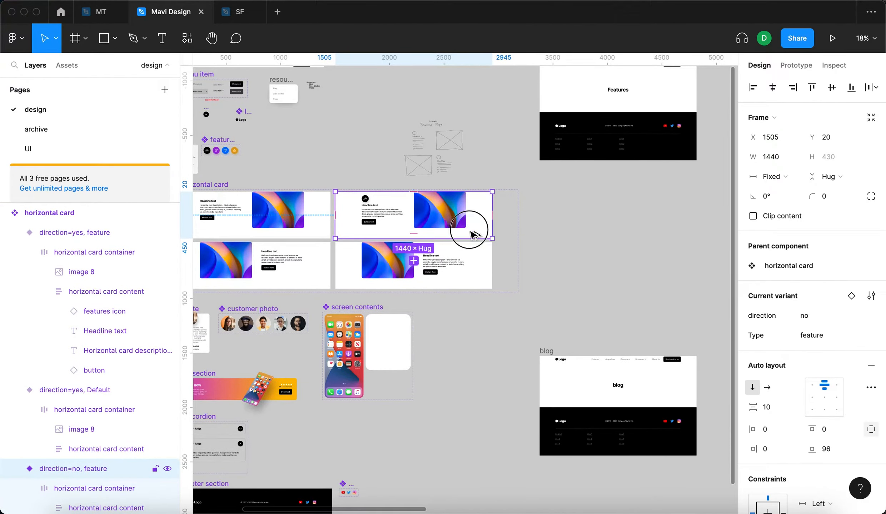
drag(464, 223, 649, 234)
click(627, 311)
click(644, 236)
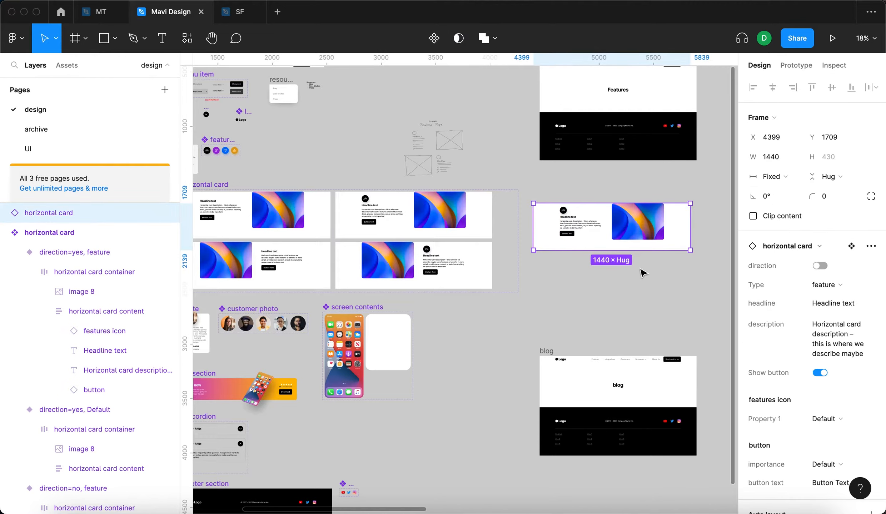
Step: Examine the card instance's headline and description properties and its nested features icon
scroll(546, 240, right, 3)
scroll(546, 241, up, 5)
click(859, 304)
click(838, 340)
scroll(840, 404, down, 3)
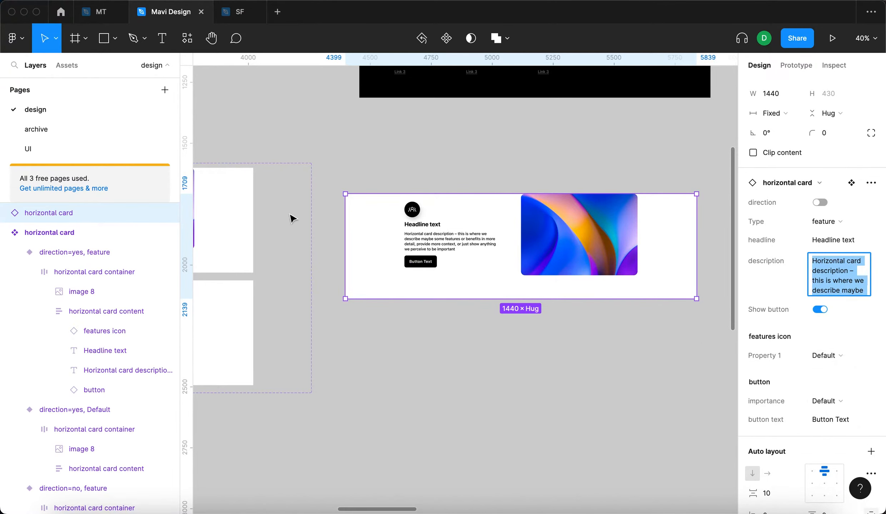
click(412, 211)
click(413, 213)
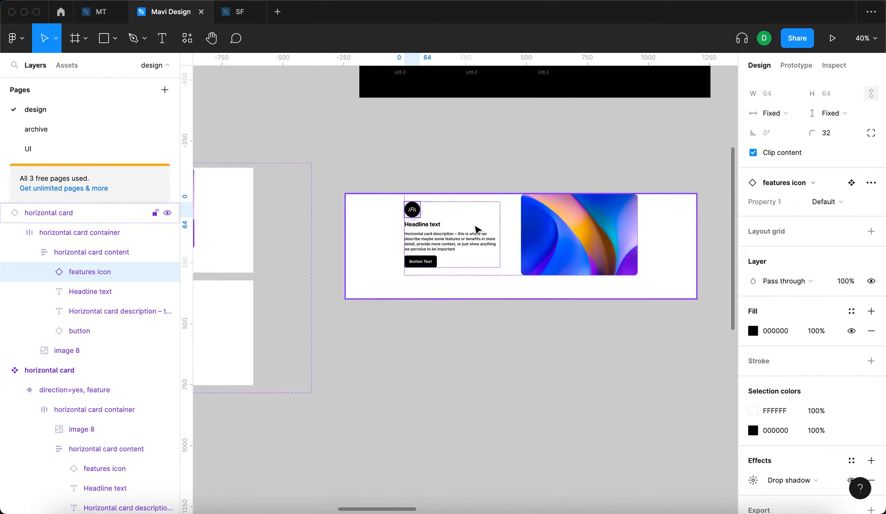
key(Escape)
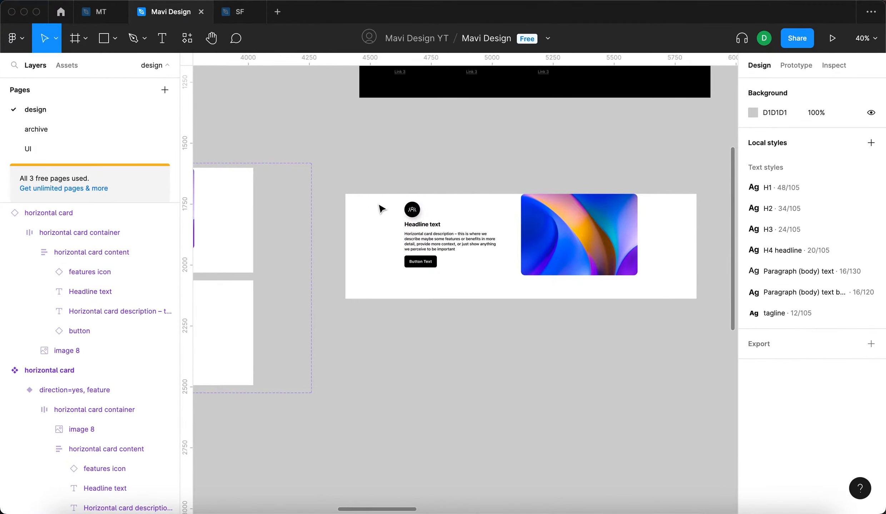
Step: Try Variant2 for the features icon property on the horizontal card instance
click(382, 206)
scroll(847, 420, down, 1)
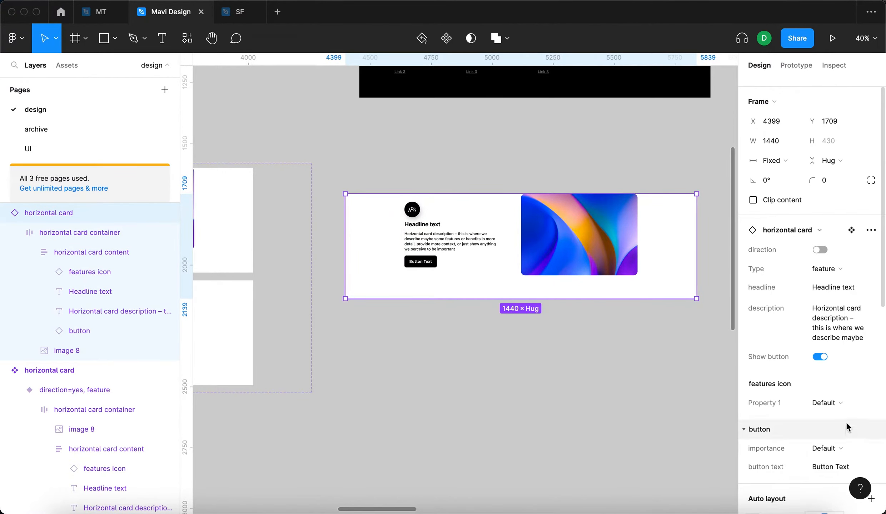
click(846, 404)
click(847, 418)
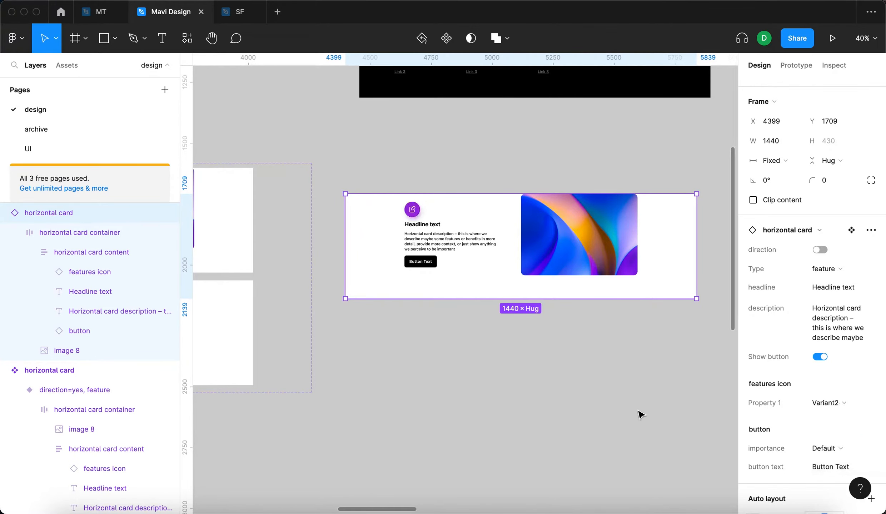
Step: Return the card instance's features icon to Default and deselect the card
click(603, 309)
click(608, 293)
click(838, 430)
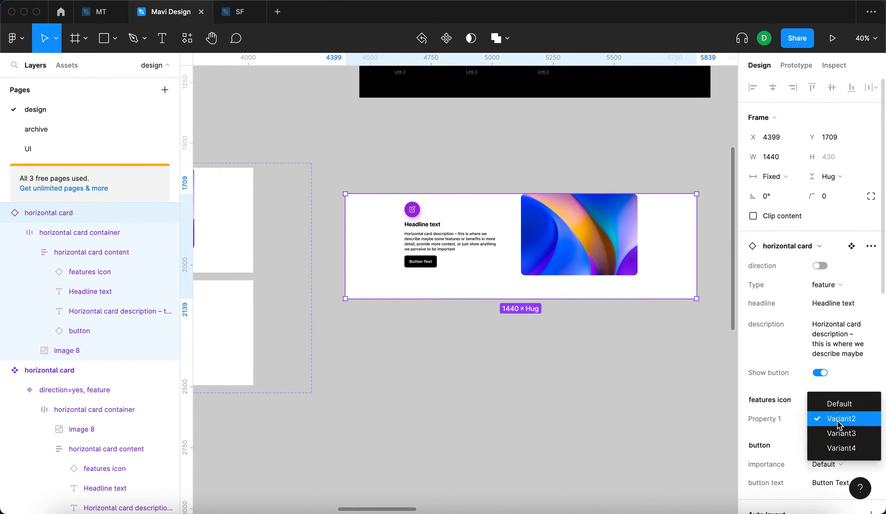
click(832, 433)
click(832, 433)
click(832, 434)
click(574, 390)
click(475, 234)
click(434, 366)
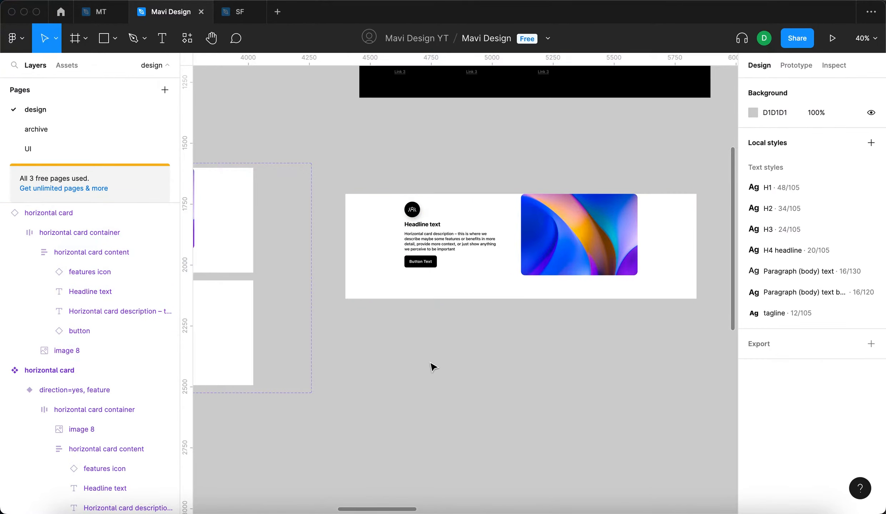
Step: Delete the button from both feature-type variants of the horizontal card component
scroll(431, 366, left, 15)
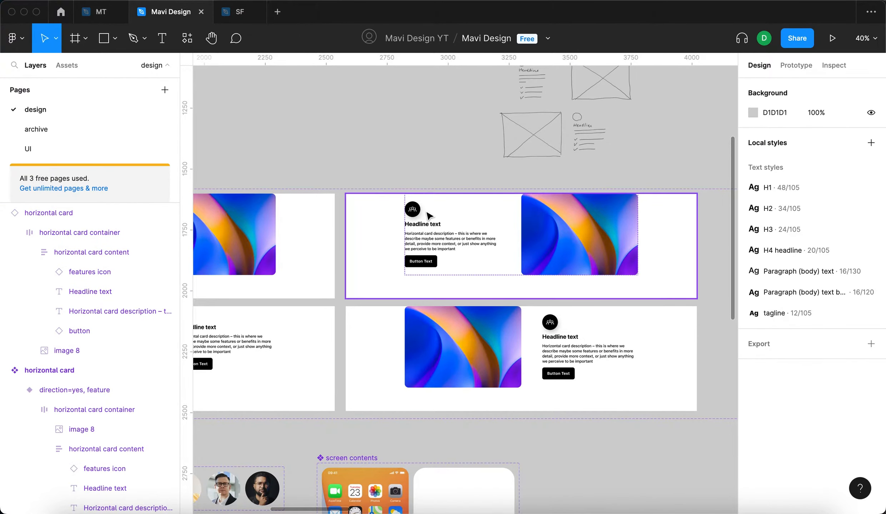
double_click(427, 265)
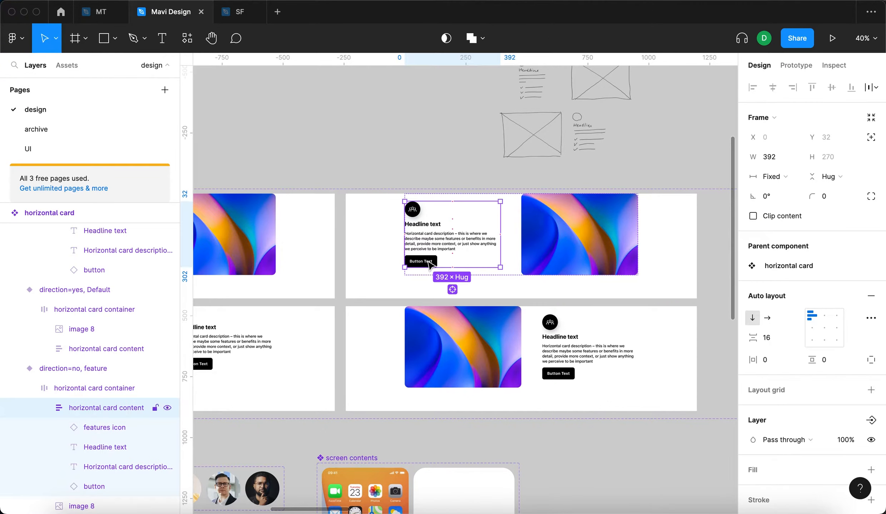
click(428, 265)
key(BackSpace)
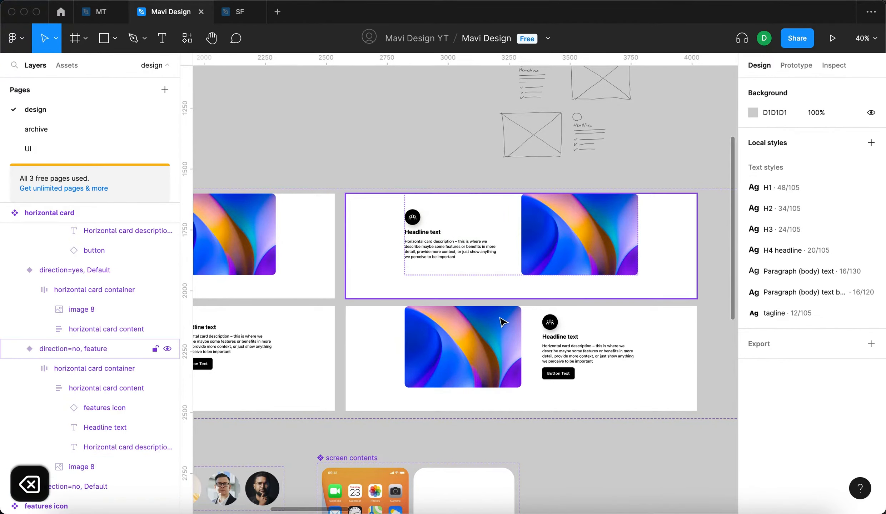
double_click(558, 374)
click(559, 374)
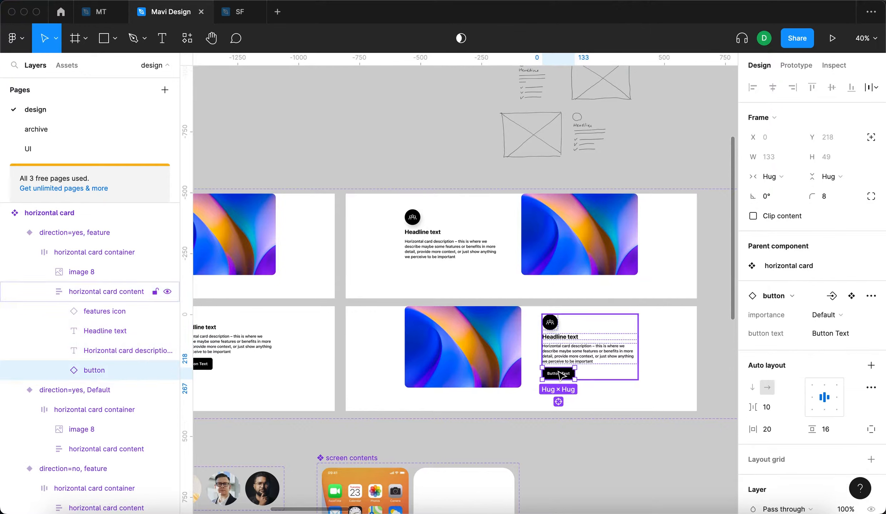
key(BackSpace)
key(super+v)
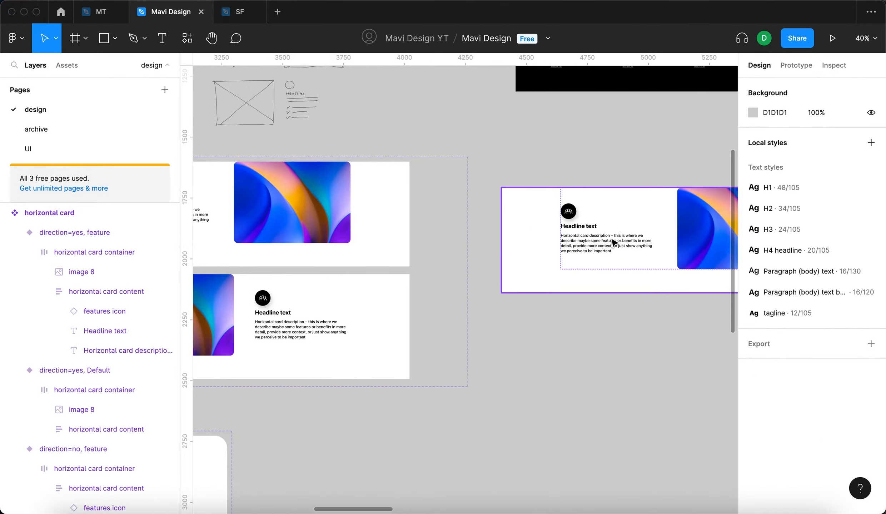
click(564, 382)
scroll(565, 382, left, 5)
click(303, 123)
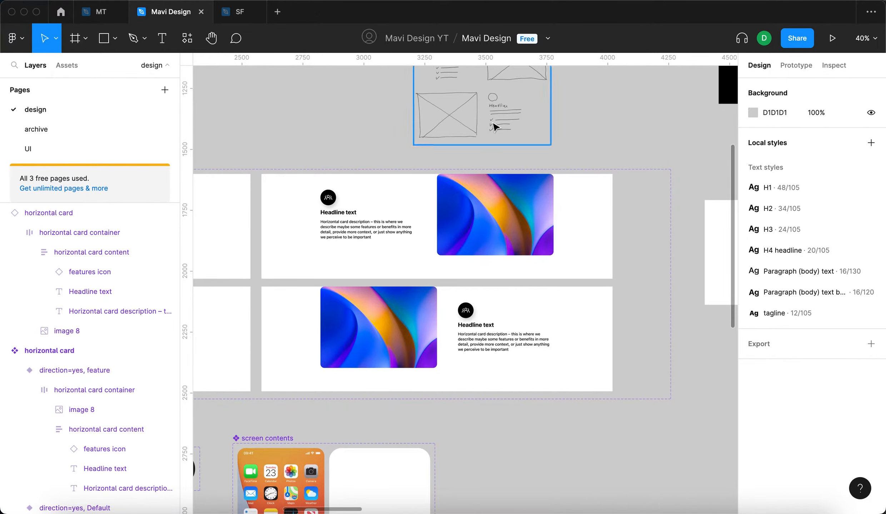
Step: Duplicate the feature card's description text onto the empty canvas above the card, following the bullet list in the sketch
scroll(377, 113, up, 3)
drag(477, 138, 532, 148)
click(643, 131)
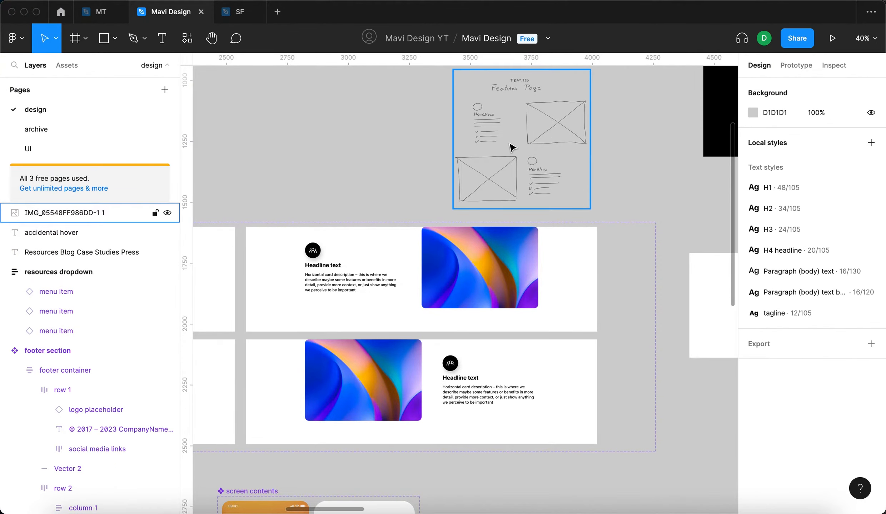
ctrl+scroll(362, 282, up, 5)
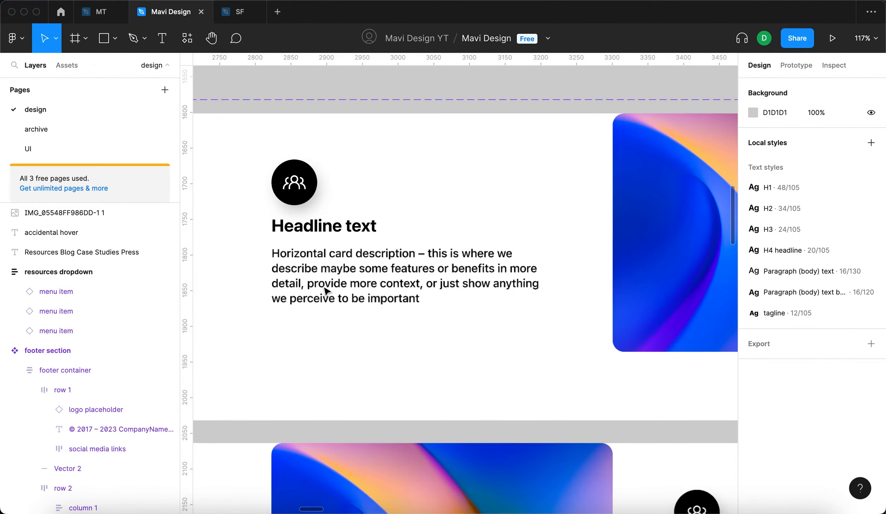
click(330, 288)
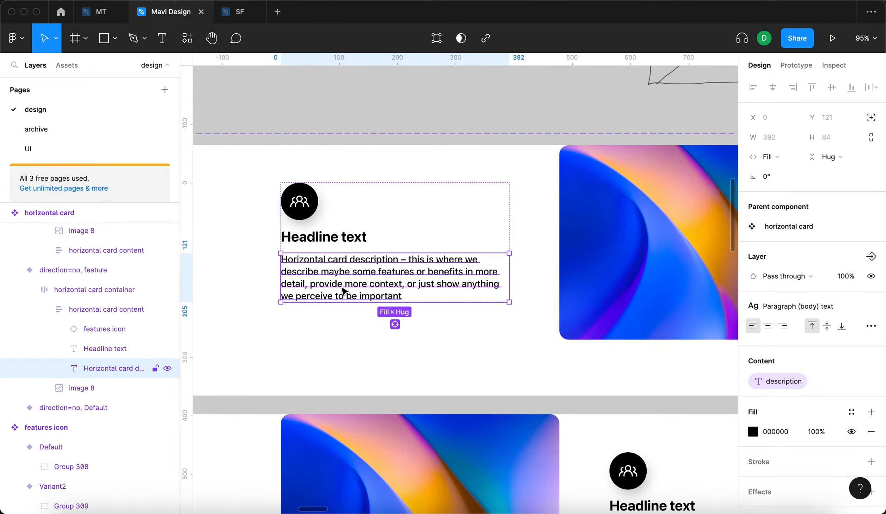
ctrl+scroll(342, 291, down, 4)
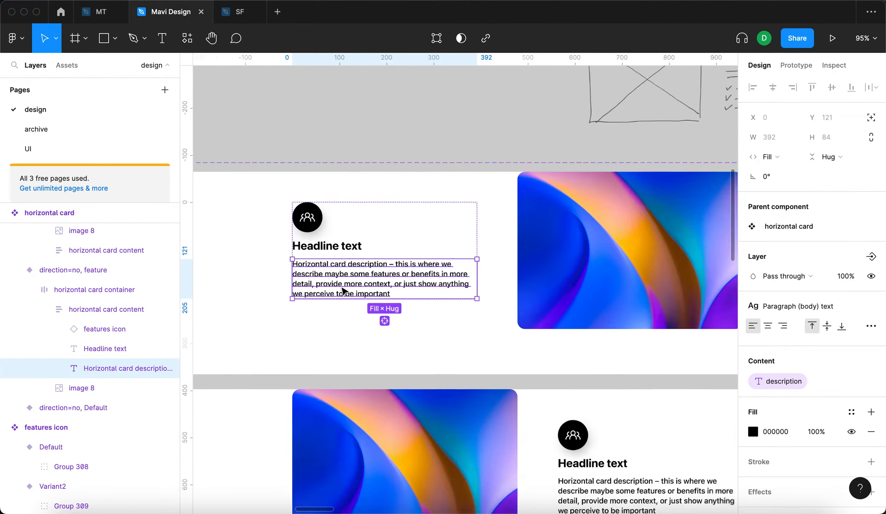
drag(338, 161, 337, 163)
scroll(318, 150, up, 5)
Step: Replace the duplicated description text with "Features bullet point"
double_click(329, 152)
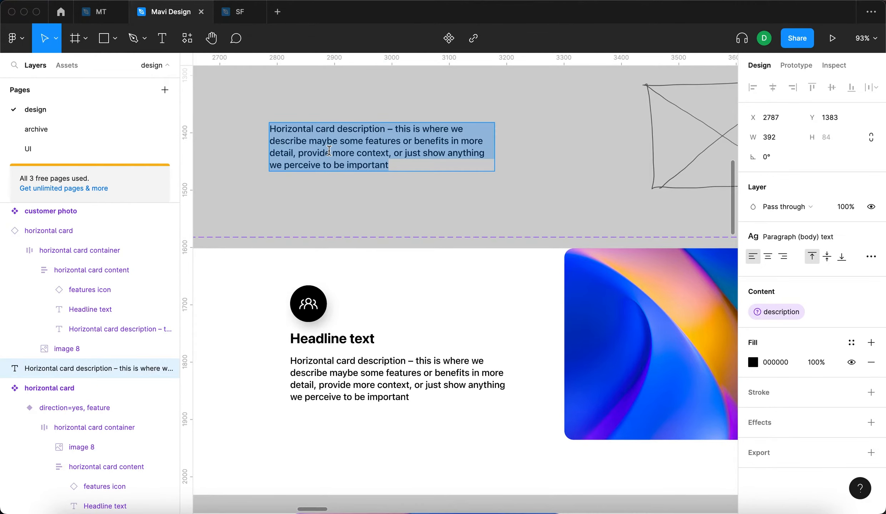
text(Fea)
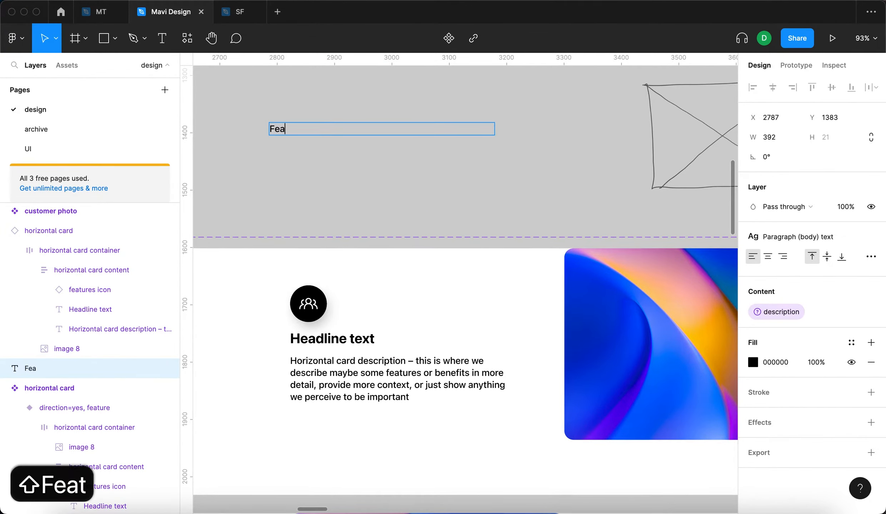
text(tures bullet point)
key(Escape)
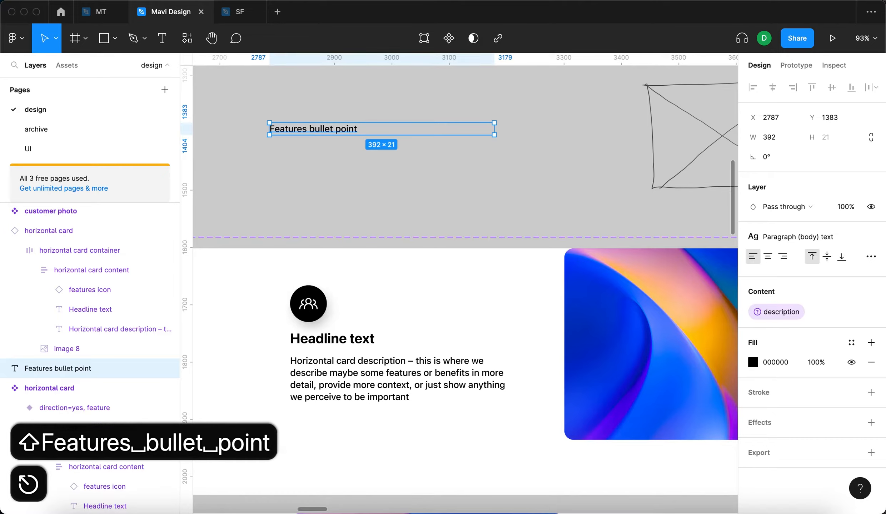
click(349, 193)
Step: Draw a checkmark about 6 × 4 with the Pen tool in front of the bullet point text, using a 1.5 black stroke
scroll(349, 193, left, 3)
scroll(349, 193, down, 10)
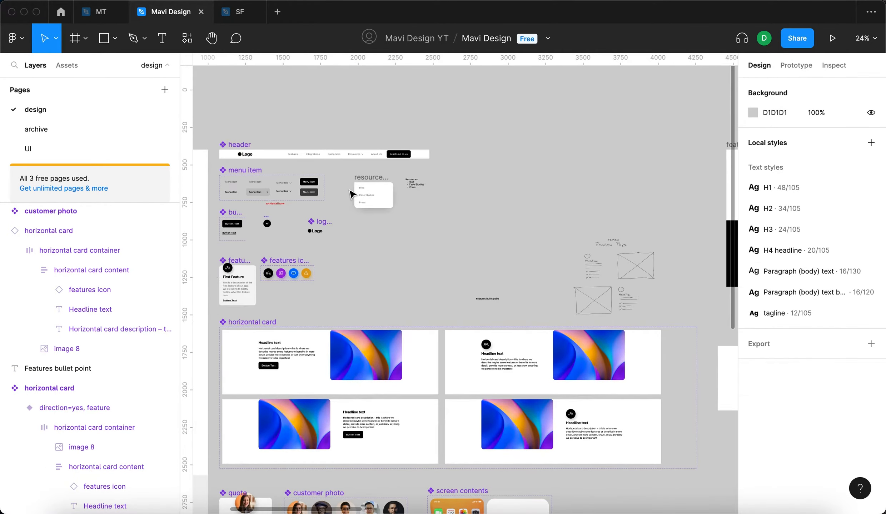
scroll(453, 294, up, 5)
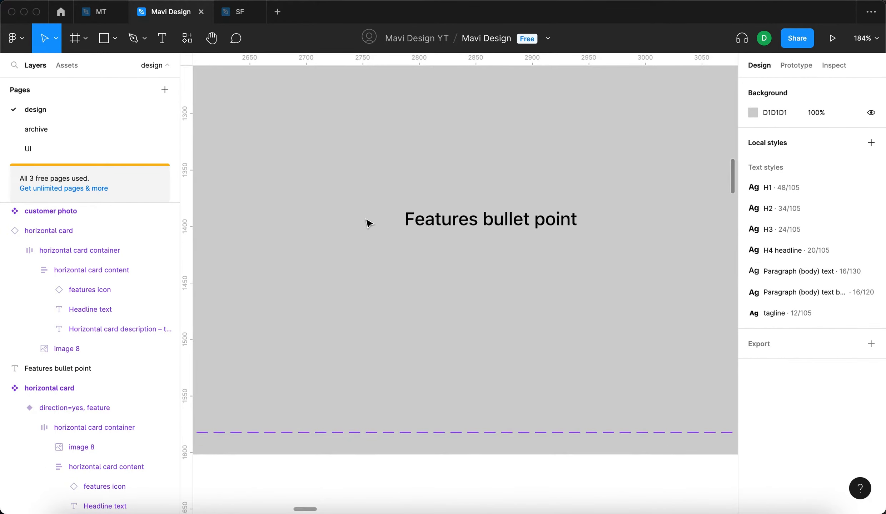
key(p)
scroll(353, 219, up, 5)
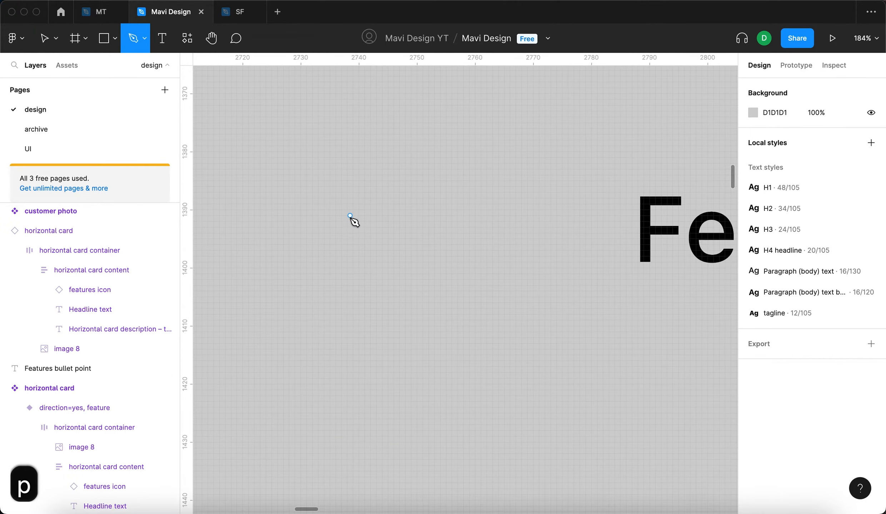
click(359, 233)
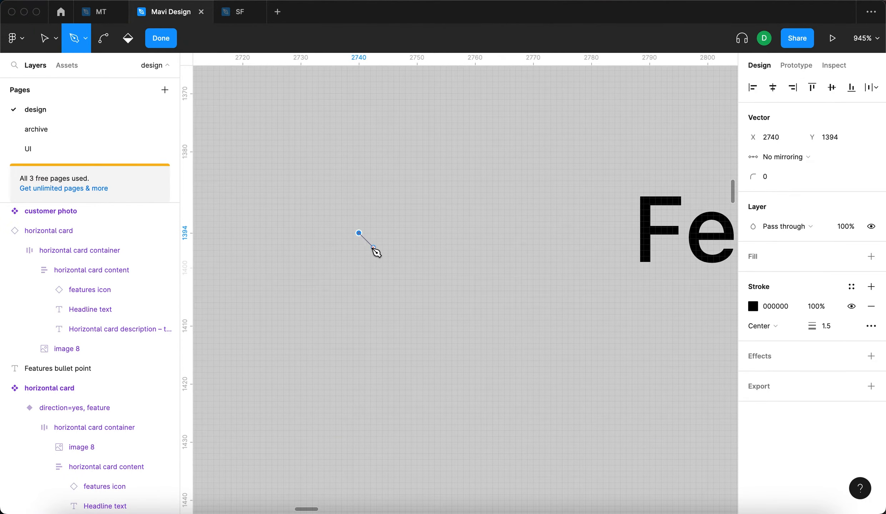
click(394, 222)
key(Return)
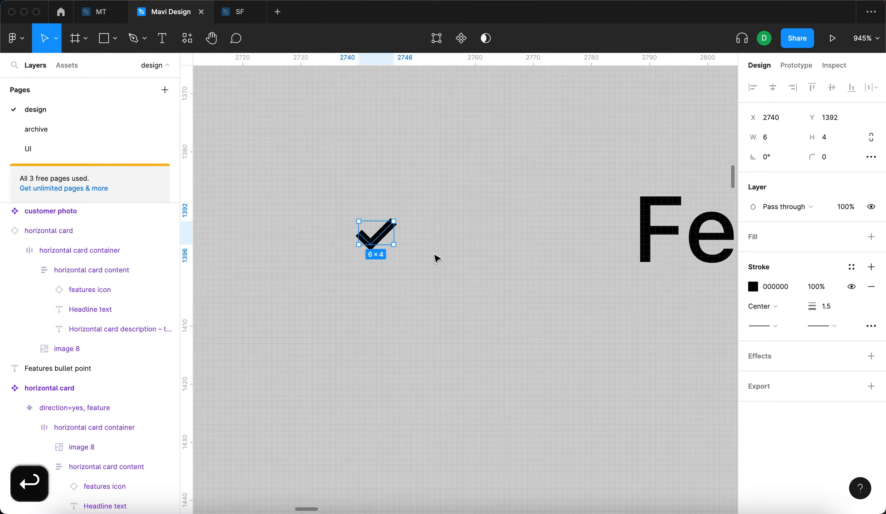
click(493, 328)
Step: Move the checkmark close to the start of the bullet point text
click(375, 234)
scroll(550, 251, down, 5)
click(550, 296)
scroll(550, 297, down, 5)
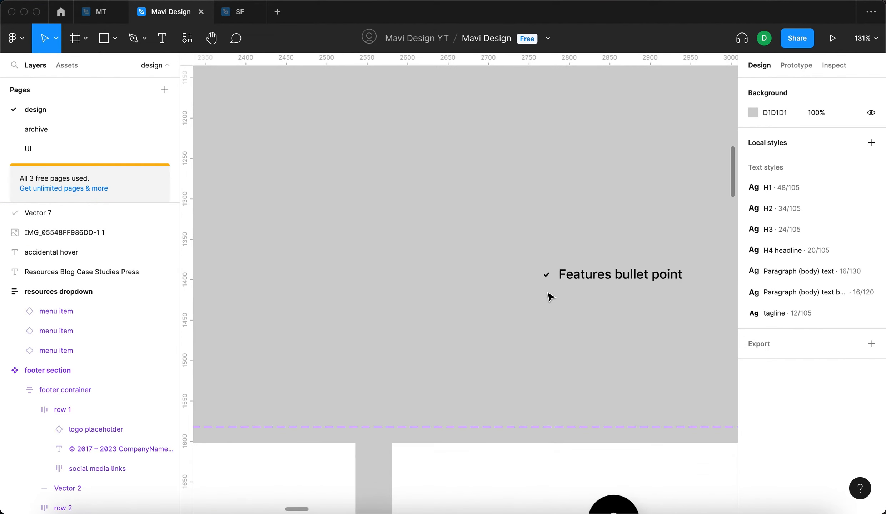
Step: Enlarge the checkmark to about 8 × 5 so it suits the bullet point text
scroll(465, 257, up, 10)
click(299, 239)
drag(297, 237, 282, 240)
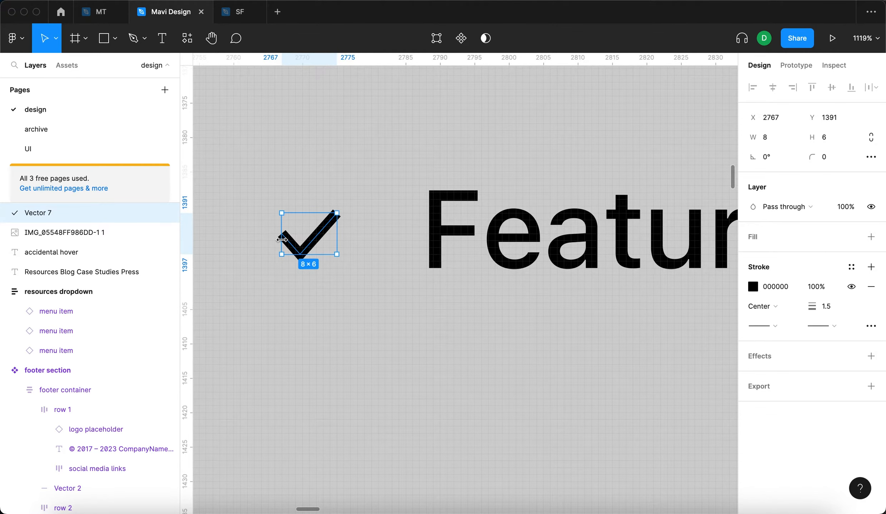
click(328, 304)
scroll(330, 304, down, 10)
scroll(316, 296, up, 5)
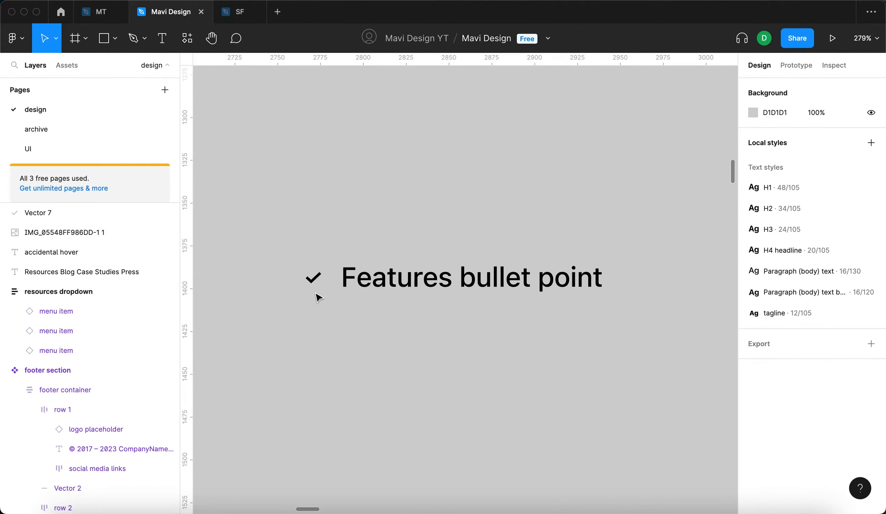
Step: Set the checkmark's stroke weight to 2
scroll(318, 297, up, 5)
click(311, 252)
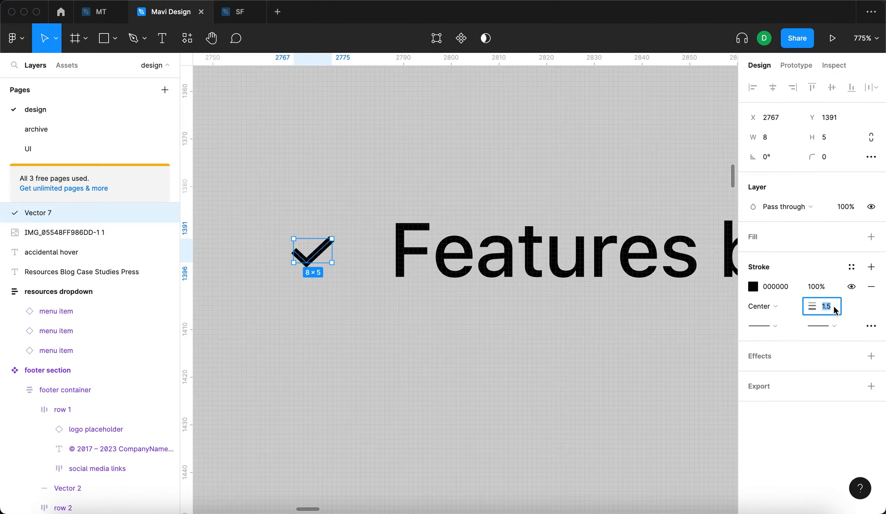
text(2)
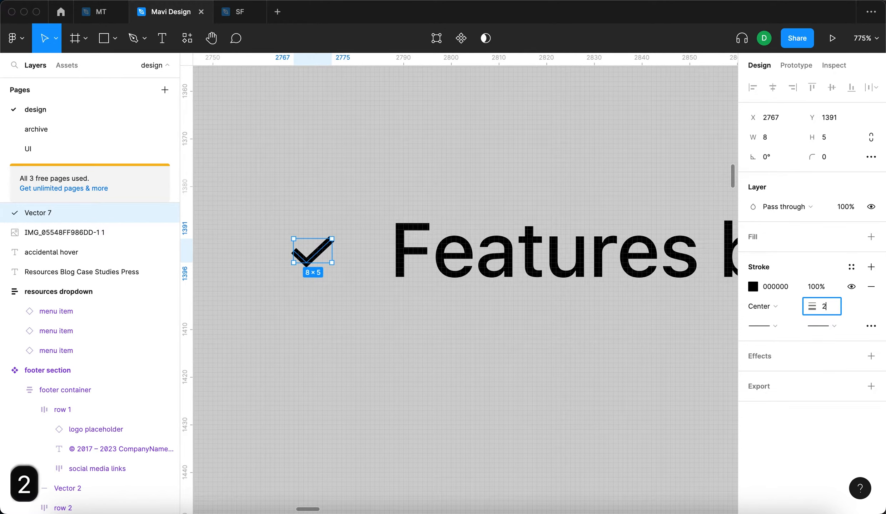
key(Return)
click(402, 376)
scroll(402, 376, down, 10)
scroll(401, 375, up, 7)
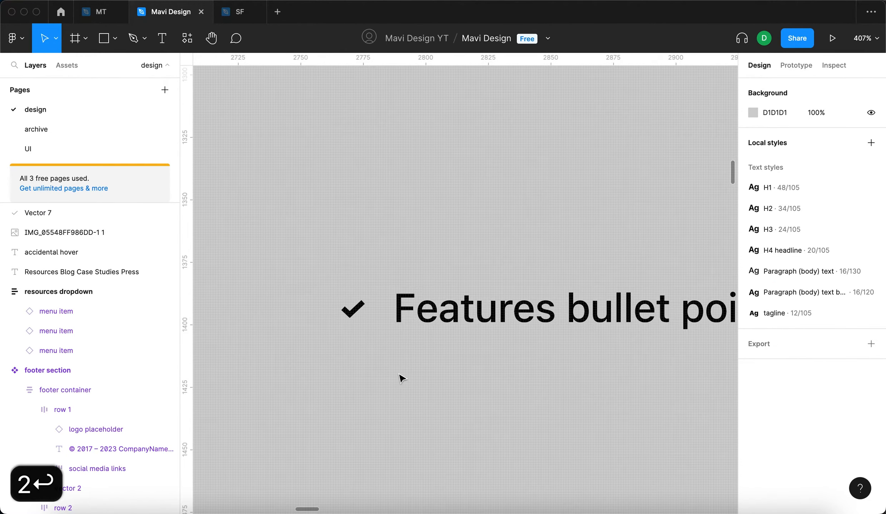
scroll(401, 376, down, 6)
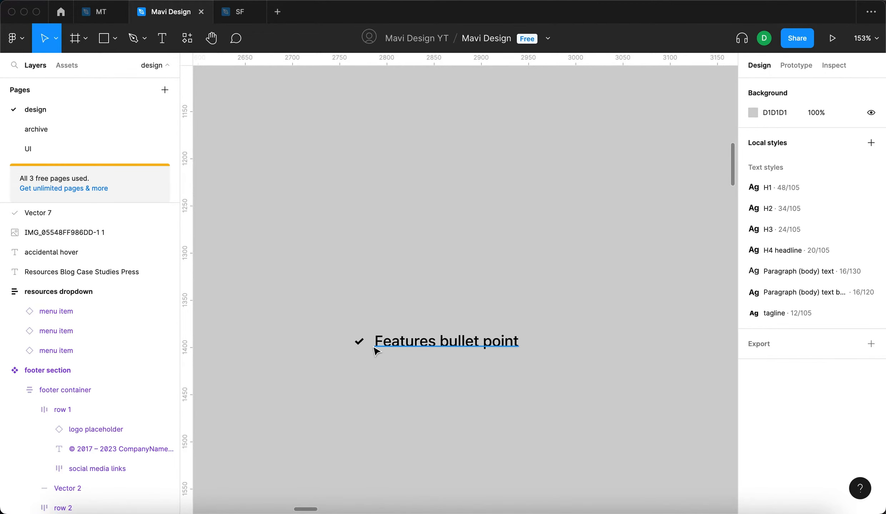
Step: Wrap the checkmark and the bullet point text together in an auto layout frame
click(375, 350)
drag(265, 269, 492, 392)
scroll(490, 388, down, 1)
scroll(489, 386, down, 2)
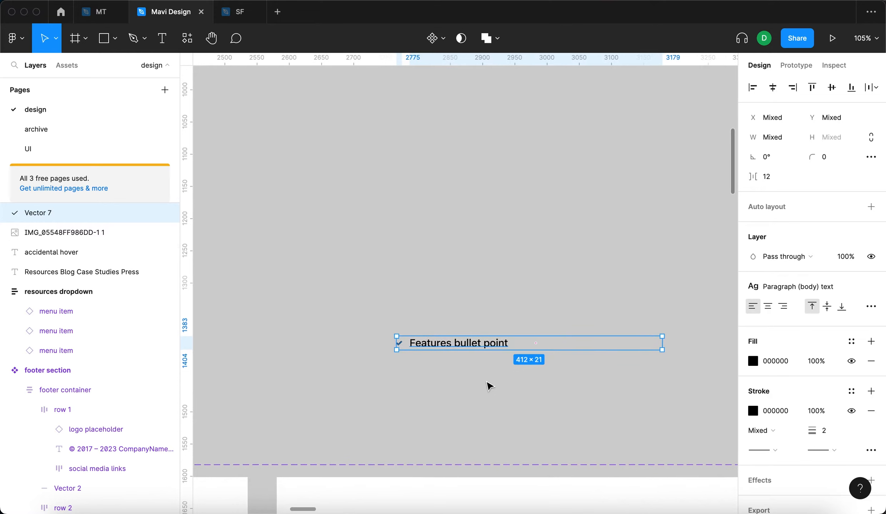
key(shift+a)
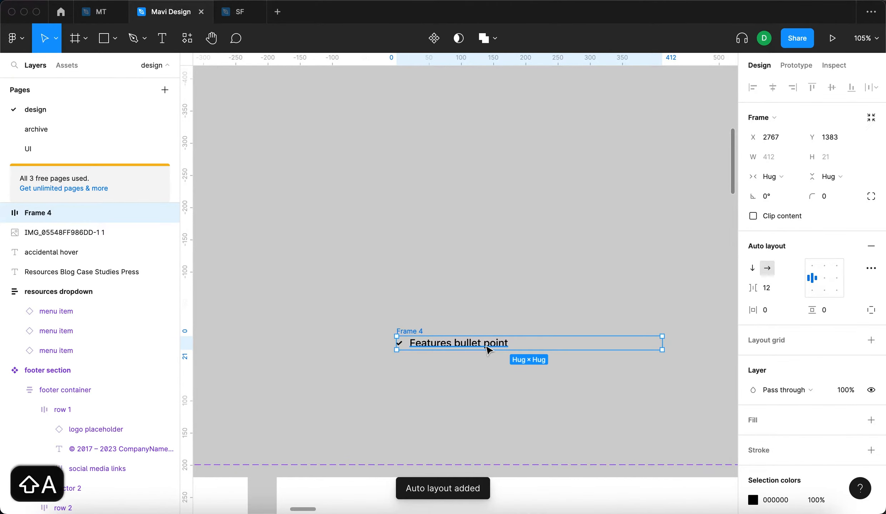
Step: Set the bullet point text's horizontal resizing to Fill container within its frame
click(487, 349)
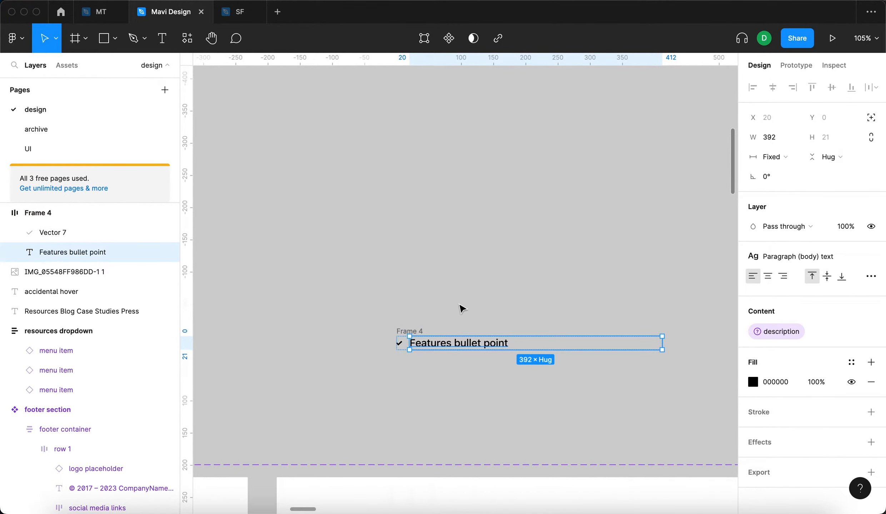
click(372, 319)
click(407, 331)
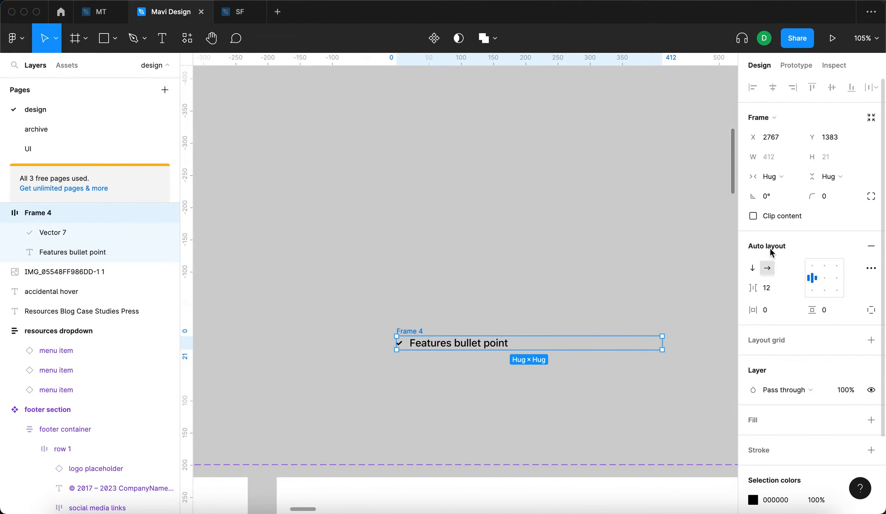
click(534, 247)
click(481, 349)
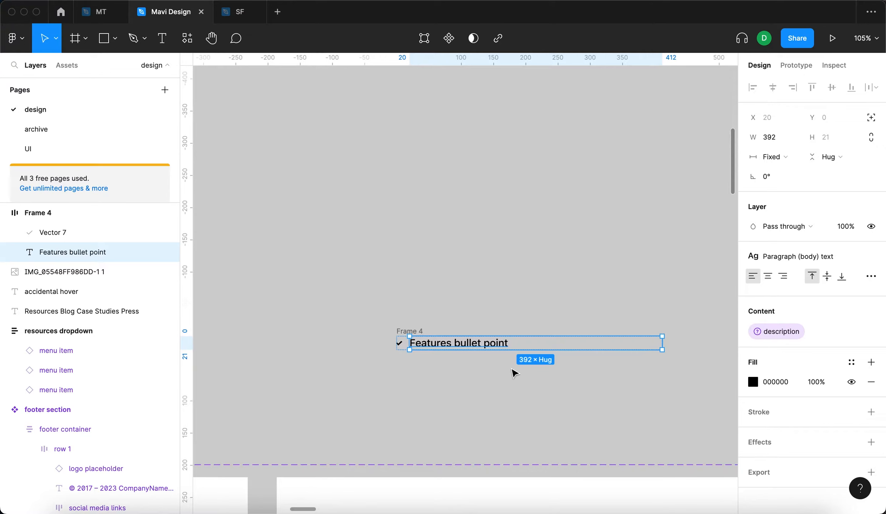
click(781, 159)
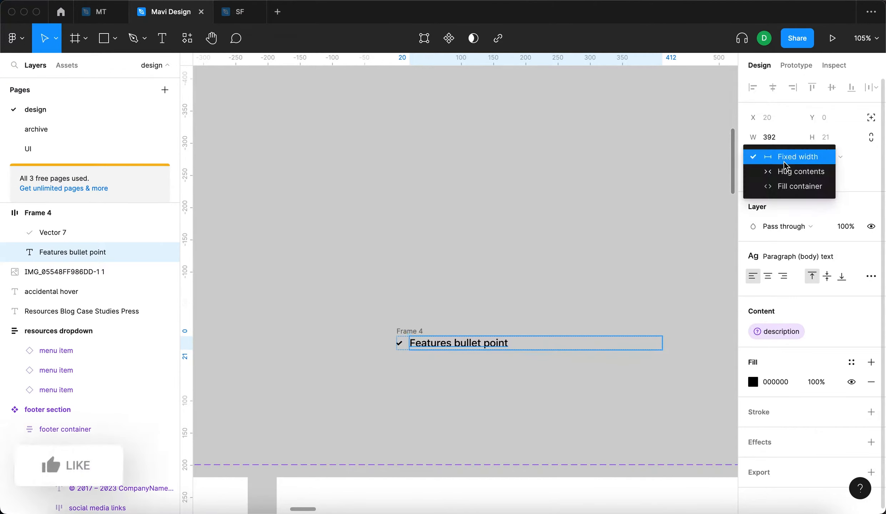
click(784, 188)
Step: Narrow the bullet point frame to a width of about 205
key(Escape)
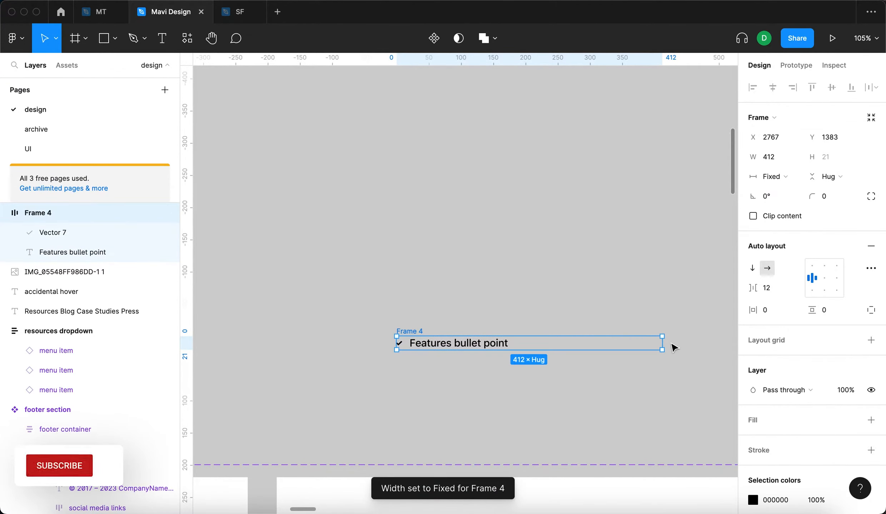
drag(655, 344, 512, 353)
click(389, 336)
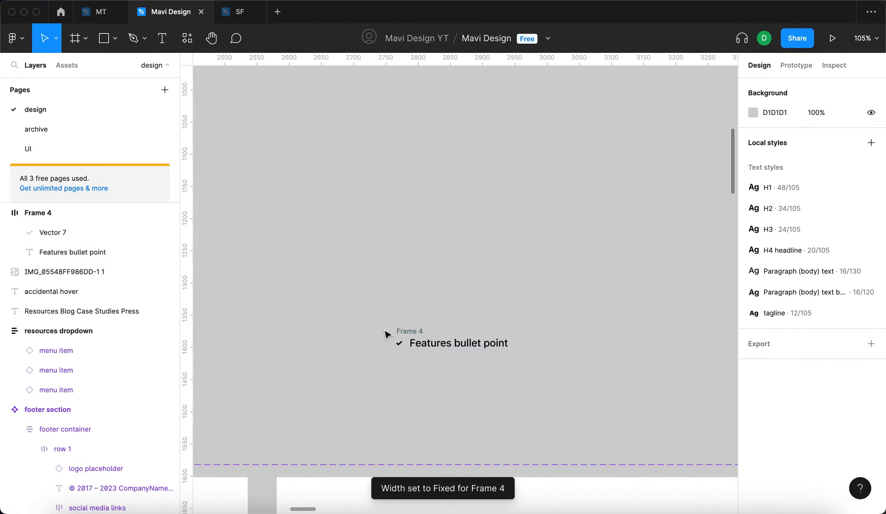
Step: Rename the bullet point frame to "feature bullet point"
click(408, 336)
scroll(411, 337, down, 2)
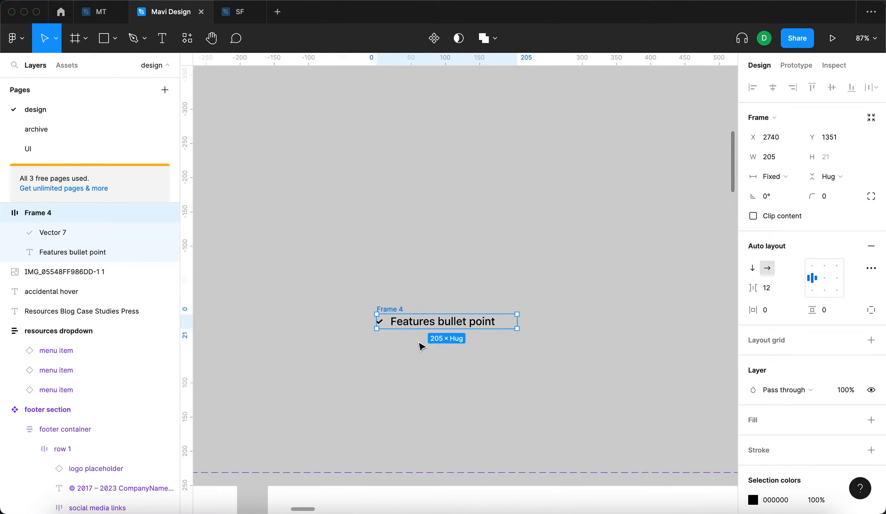
key(super+r)
text(feature bullet point)
key(Return)
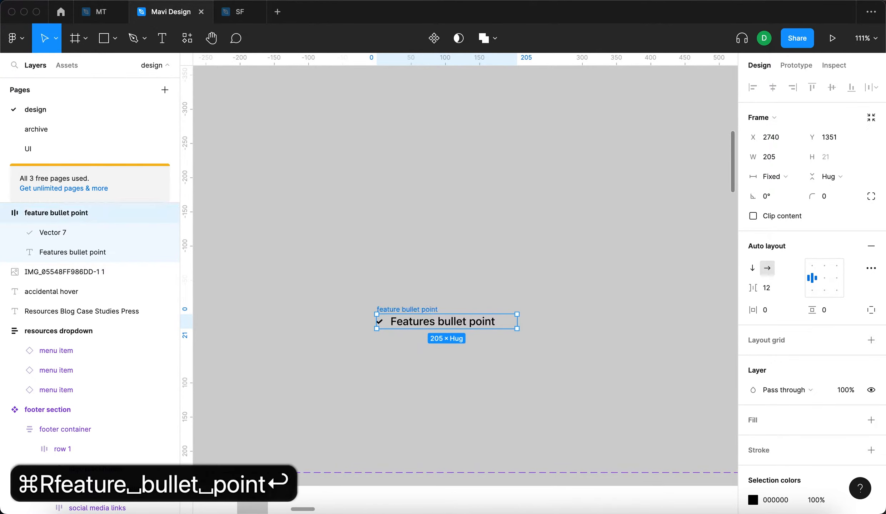
click(590, 297)
Step: Give the feature bullet point frame a white FFFFFF fill and a horizontal padding of 12
click(445, 325)
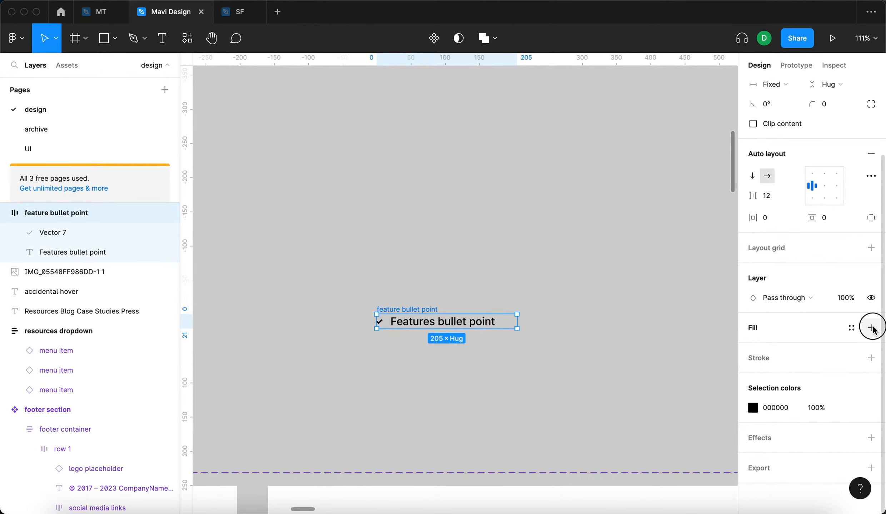
click(871, 328)
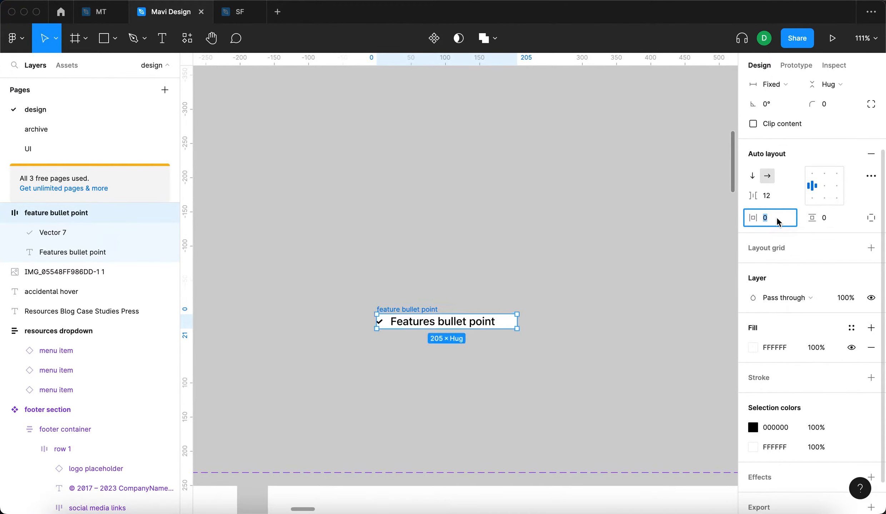
key(shift+Up)
key(Down)
key(Down)
key(Up)
key(Up)
key(Up)
key(Up)
key(Up)
key(Down)
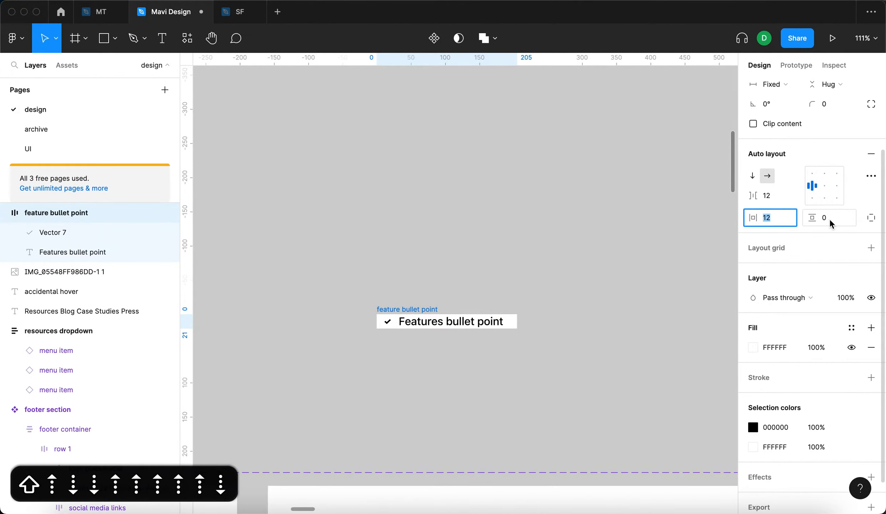
Step: Set the feature bullet point frame's vertical padding to 8 and keep the frame selected
key(shift+Up)
key(Down)
key(Down)
key(Down)
key(Down)
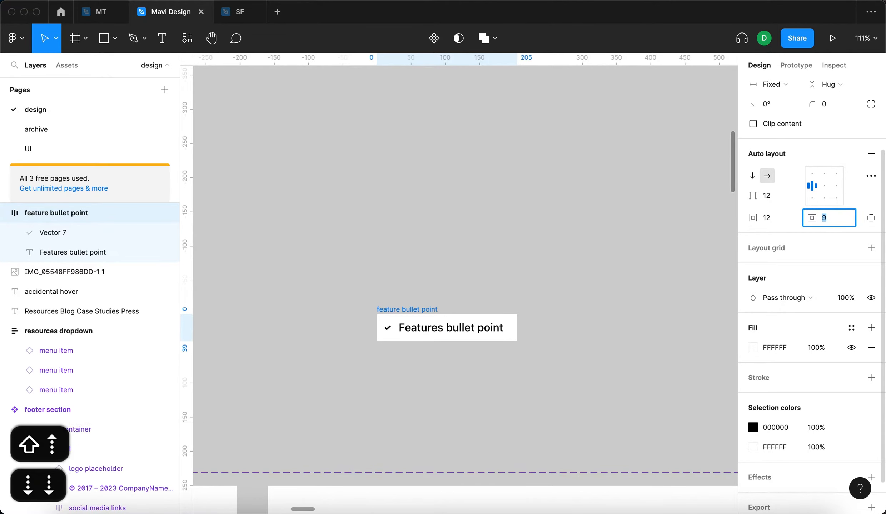
key(Up)
key(Up)
key(Up)
key(Down)
key(Down)
key(Up)
key(Up)
key(Up)
key(Down)
key(Down)
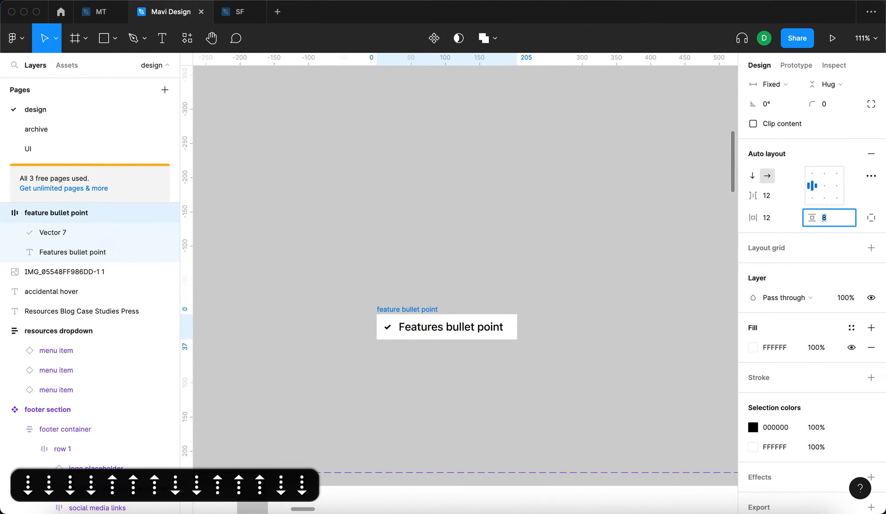
key(Return)
click(435, 263)
click(395, 315)
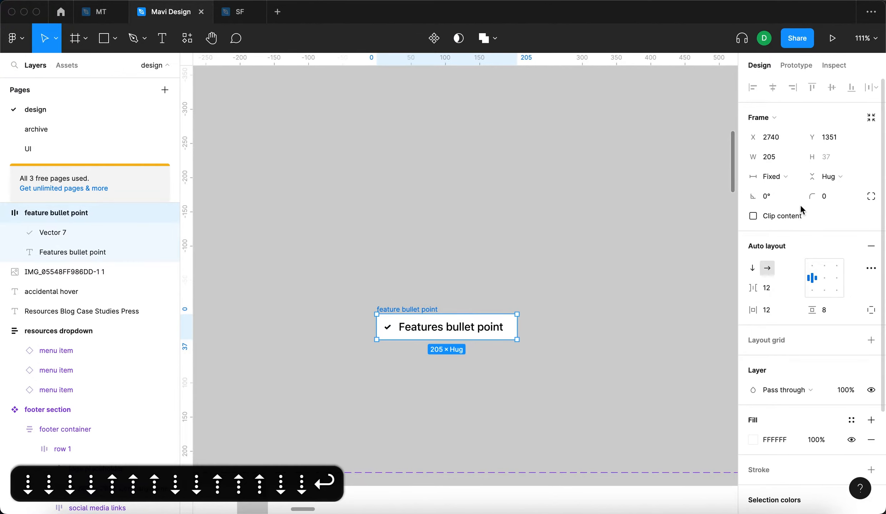
Step: Try a corner radius of 12 on the feature bullet point frame
click(829, 196)
key(Up)
key(Up)
key(Up)
key(Up)
key(Up)
key(Up)
key(Up)
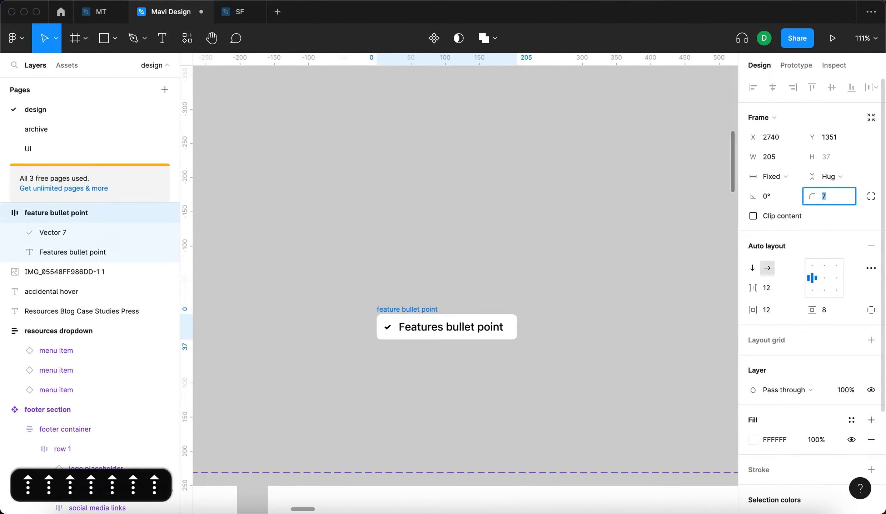
key(Down)
key(Down)
key(Down)
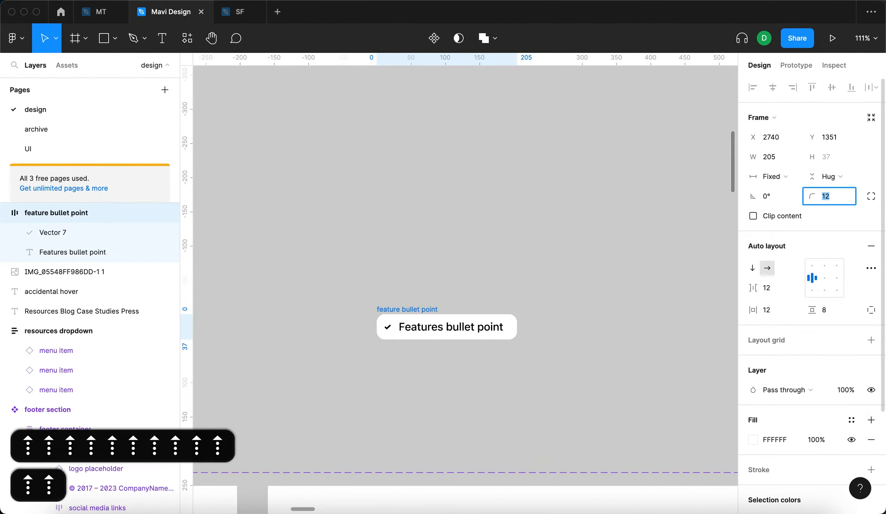
key(Up)
key(Up)
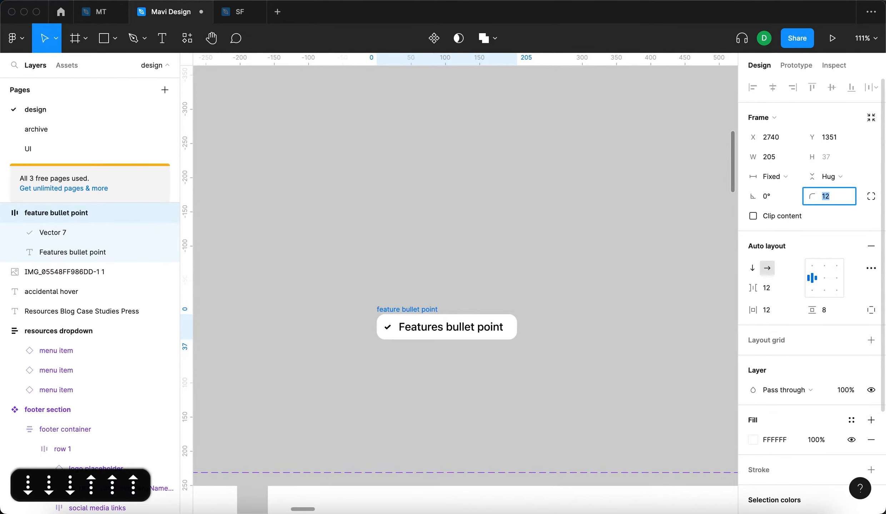
key(Return)
click(550, 194)
scroll(550, 194, down, 5)
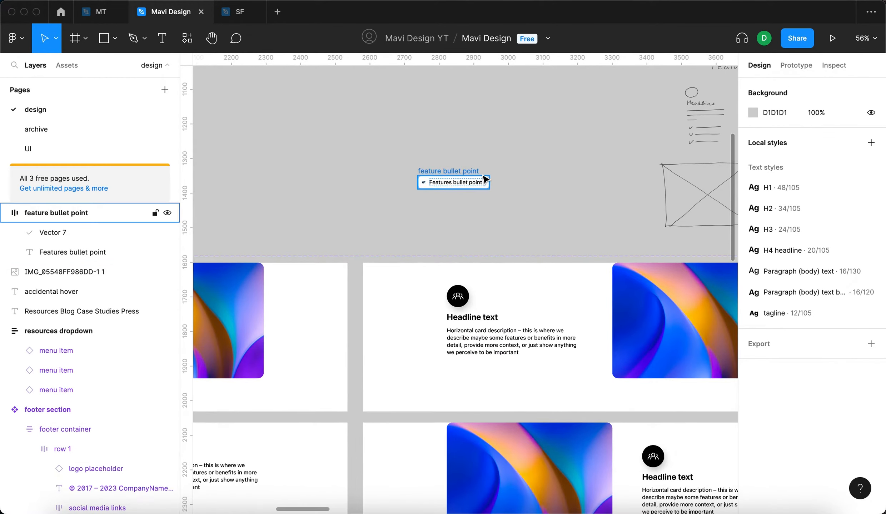
Step: Set the feature bullet point frame's corner radius to 8
click(485, 177)
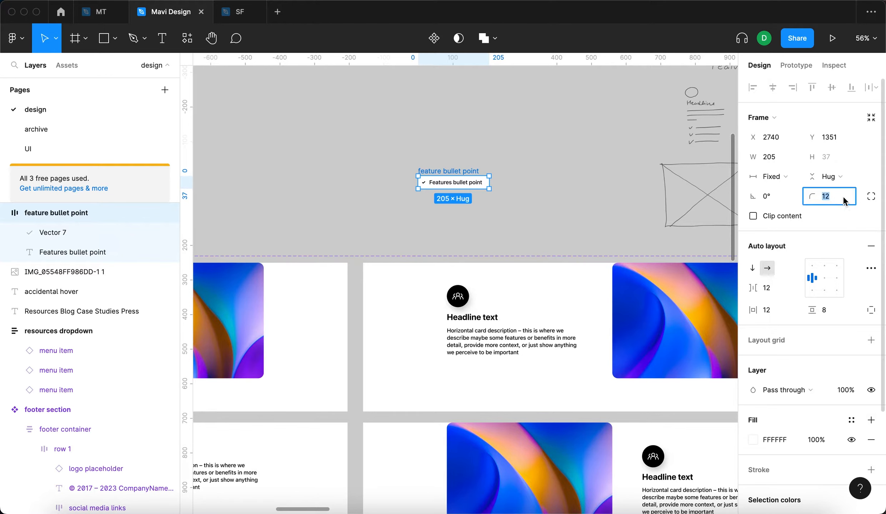
key(Down)
key(Down)
key(Down)
key(Down)
key(Down)
key(shift+Return)
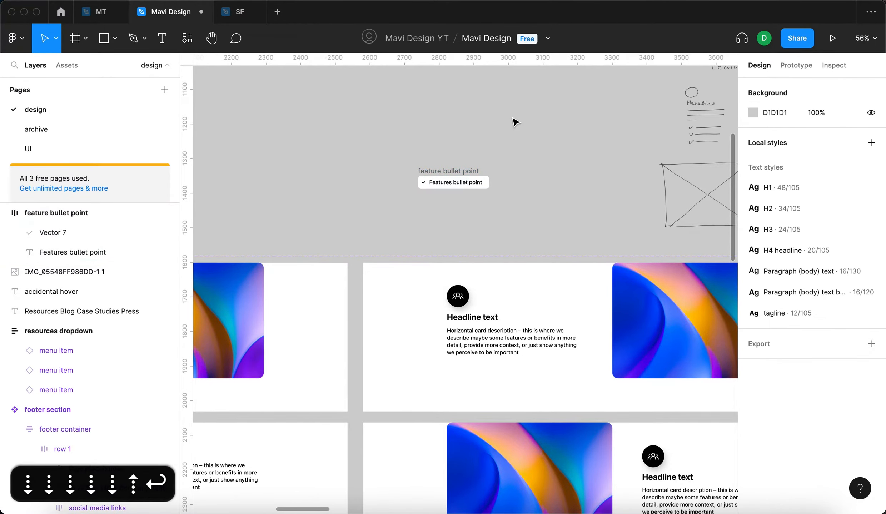
key(super+0)
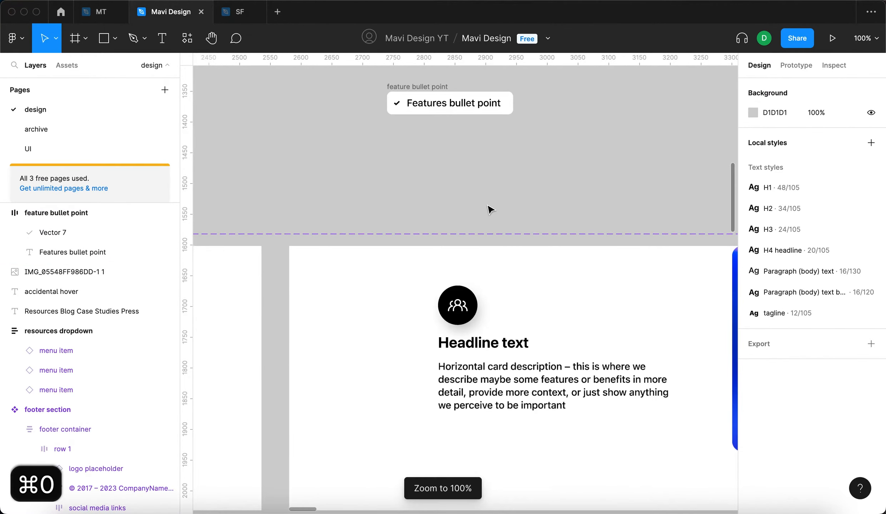
Step: Set the spacing between the checkmark and the text in the feature bullet point frame to 8
click(383, 95)
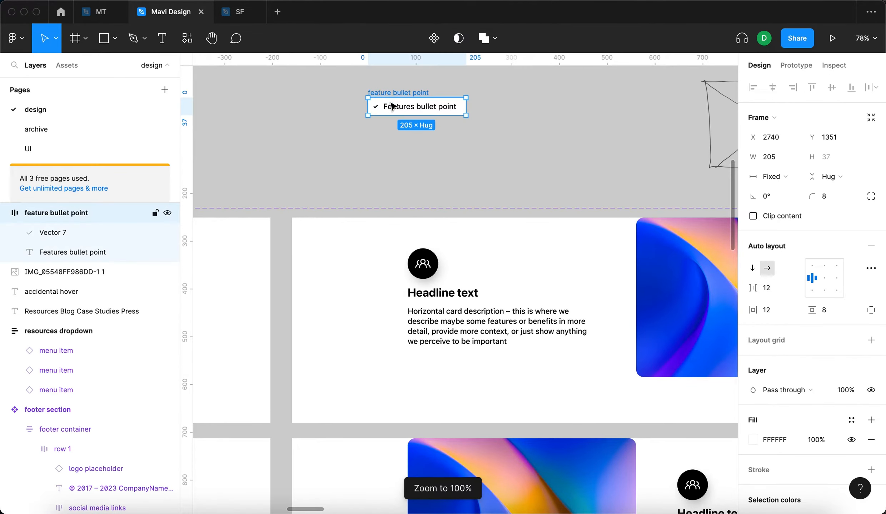
key(Down)
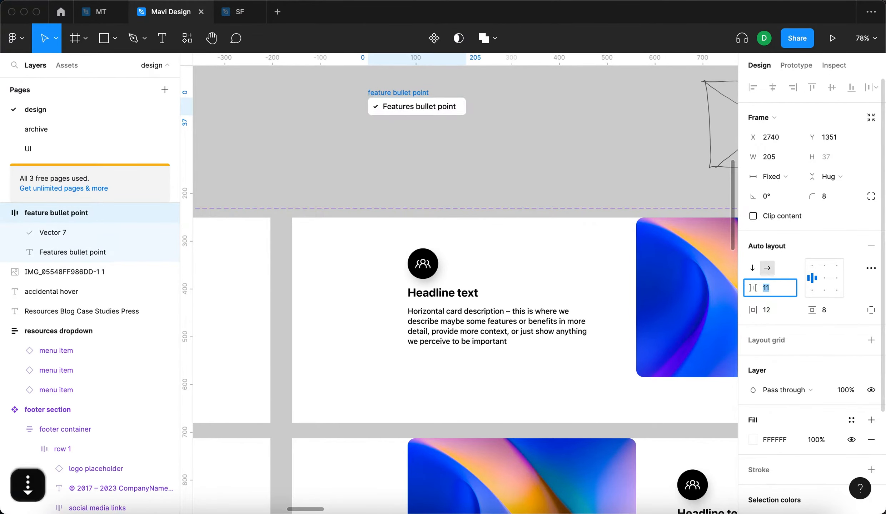
key(Down)
key(Down)
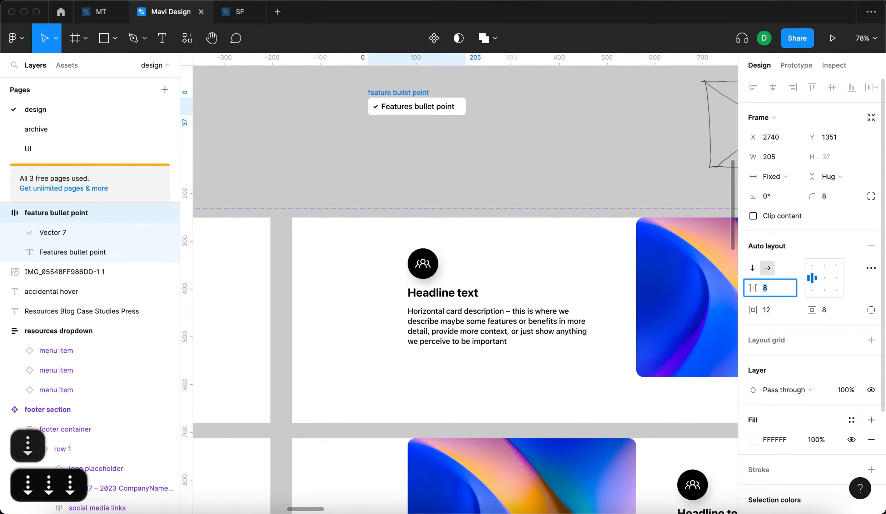
key(Down)
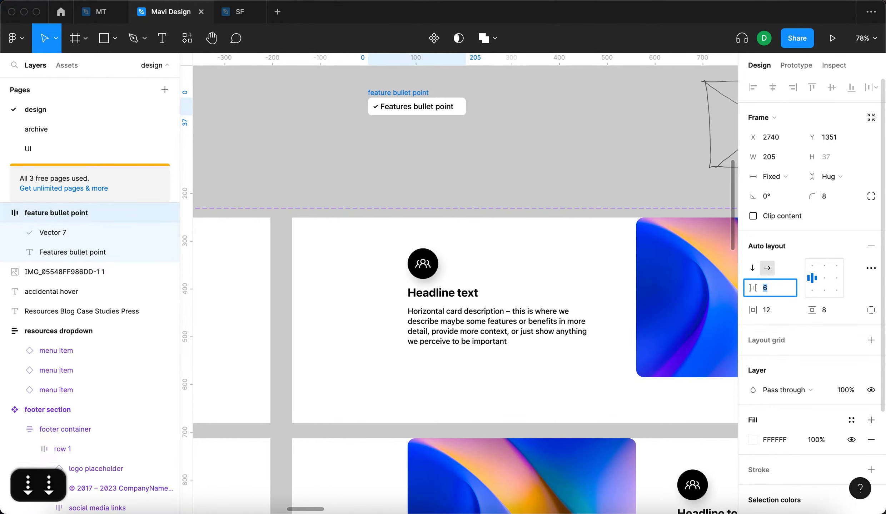
key(Up)
key(Up)
key(Up)
click(598, 155)
Step: Move the feature bullet point frame to about X 2806, Y 1352 and change its fill to black 000000
drag(390, 95, 421, 93)
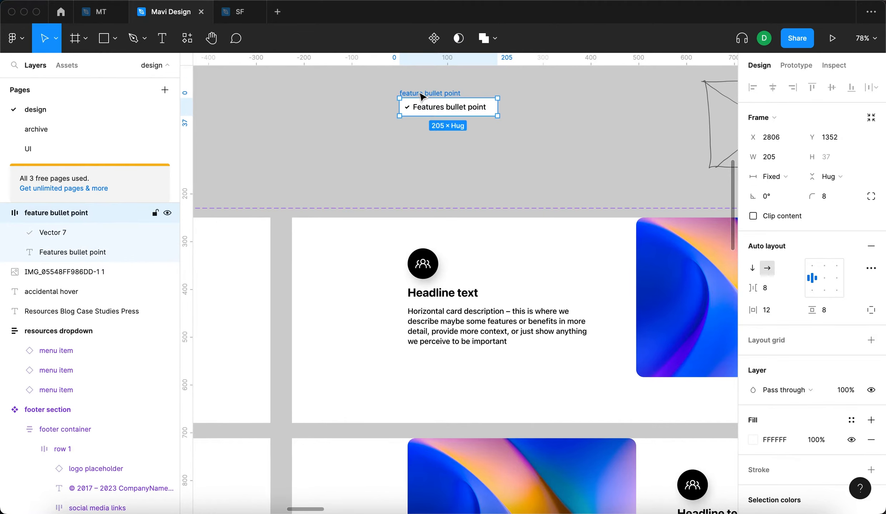
click(782, 440)
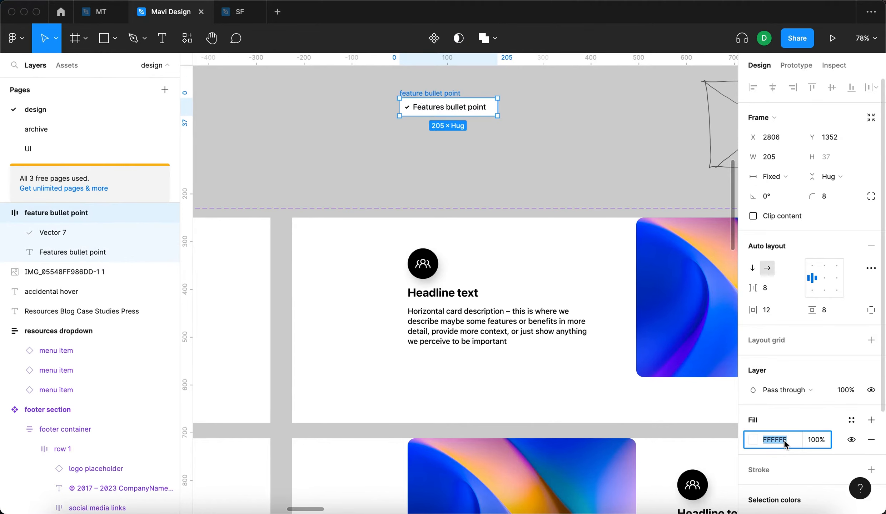
text())
key(BackSpace)
text(0)
key(Return)
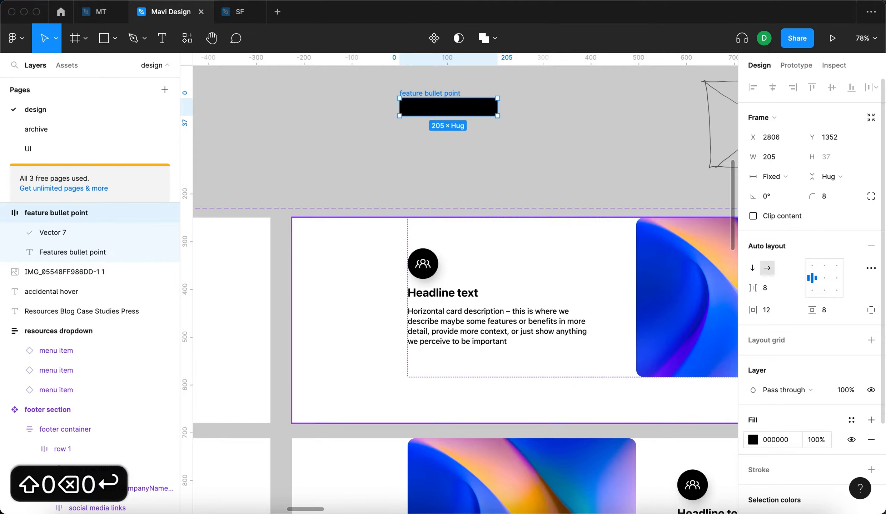
Step: Lower the opacity of the feature bullet point frame's black fill to 8%
click(817, 440)
key(shift+Down)
key(shift+Down)
key(shift+Down)
key(shift+Down)
key(shift+Down)
key(shift+Down)
key(shift+Down)
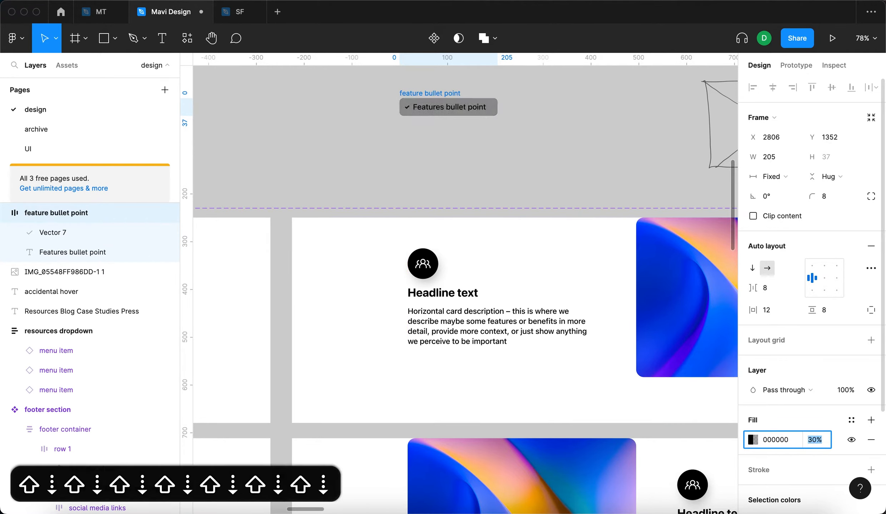
key(shift+Down)
key(shift+Down)
key(shift+Down)
key(shift+Up)
key(Down)
key(Down)
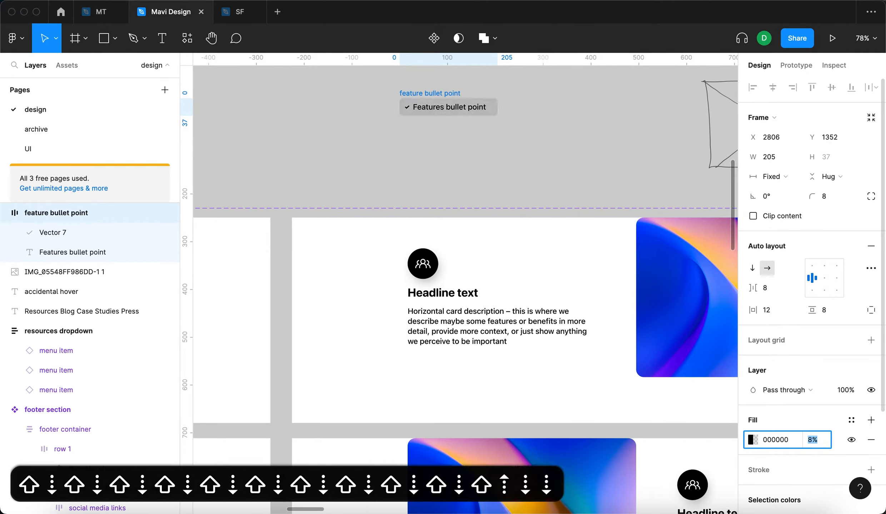
key(Return)
click(628, 182)
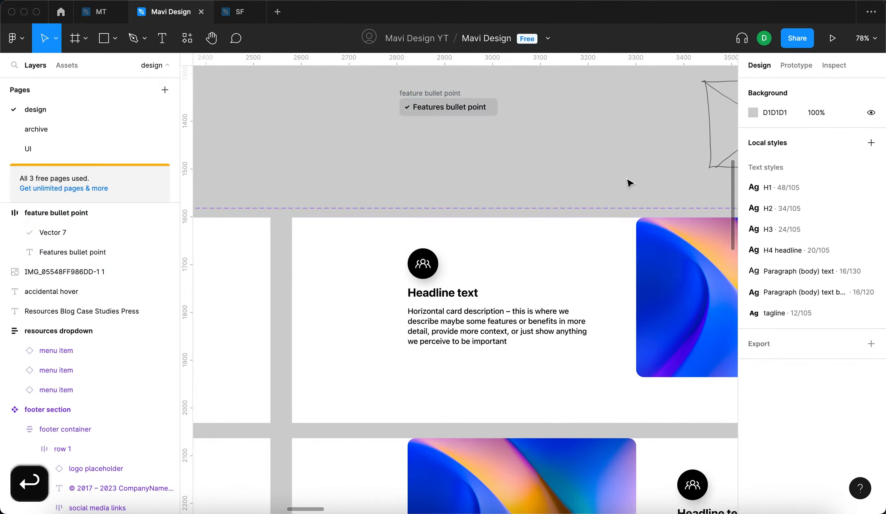
Step: Convert the feature bullet point frame into a component and place it at about X 2826, Y 1379 above the cards
click(441, 106)
click(439, 97)
drag(426, 108, 437, 110)
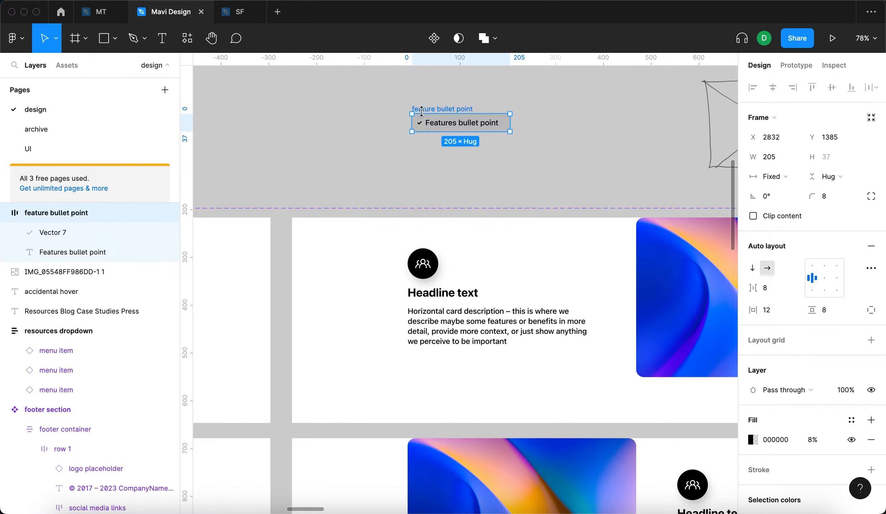
click(436, 42)
key(Escape)
drag(464, 111, 439, 105)
click(561, 150)
scroll(562, 150, down, 5)
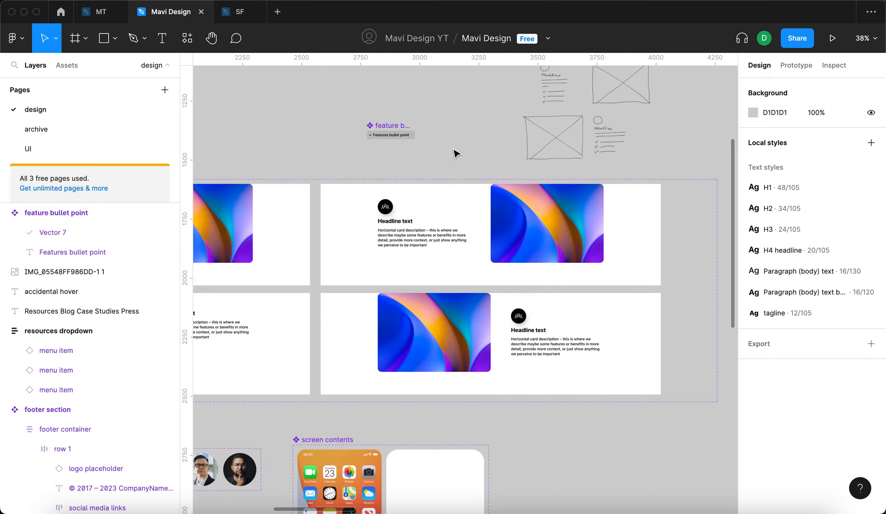
Step: Add an instance of the feature bullet point component below the description in the upper feature card's content
scroll(390, 143, up, 5)
click(408, 130)
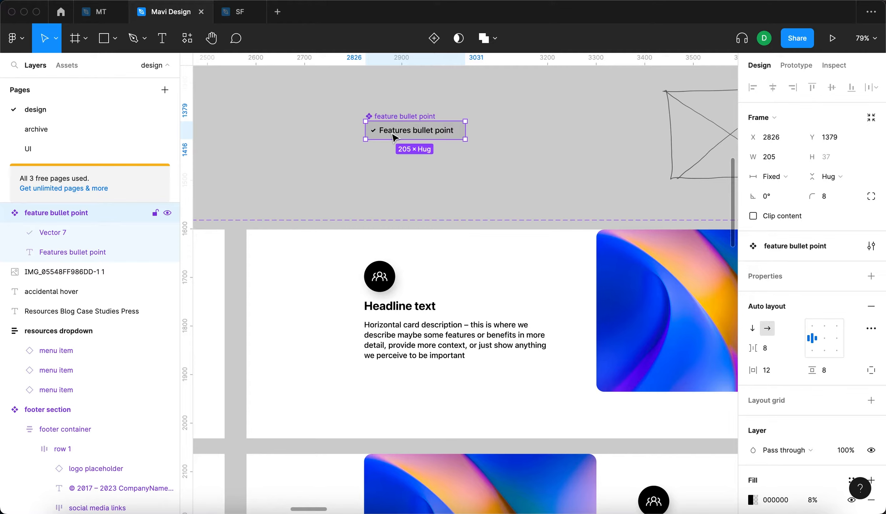
drag(404, 139, 468, 359)
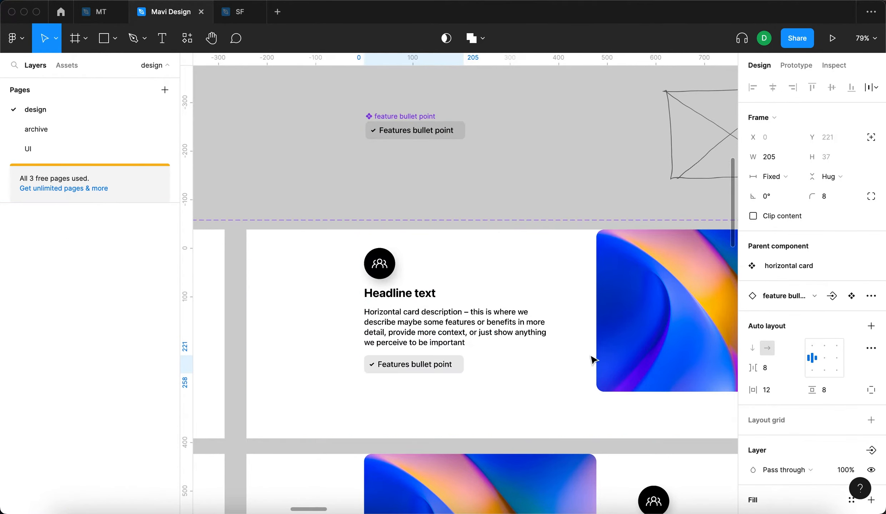
key(Escape)
scroll(527, 243, down, 3)
scroll(451, 303, up, 5)
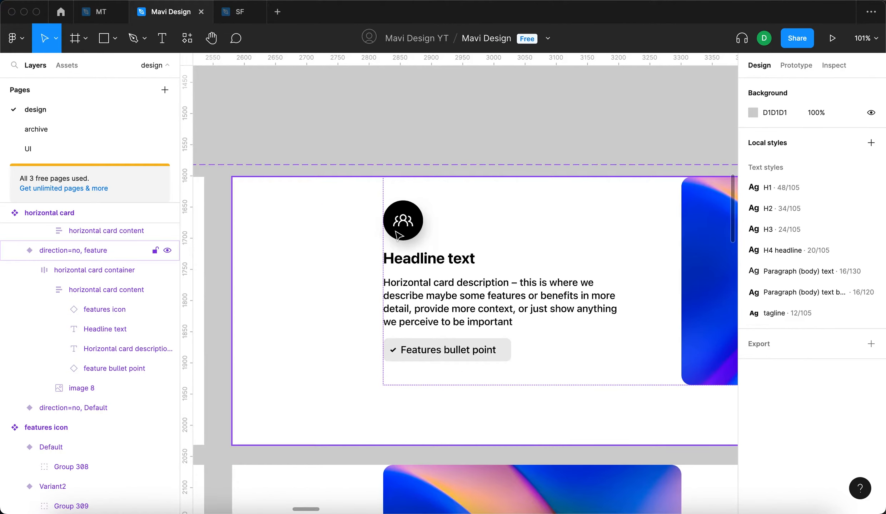
click(473, 303)
double_click(510, 304)
click(571, 147)
scroll(533, 232, down, 1)
scroll(533, 232, down, 2)
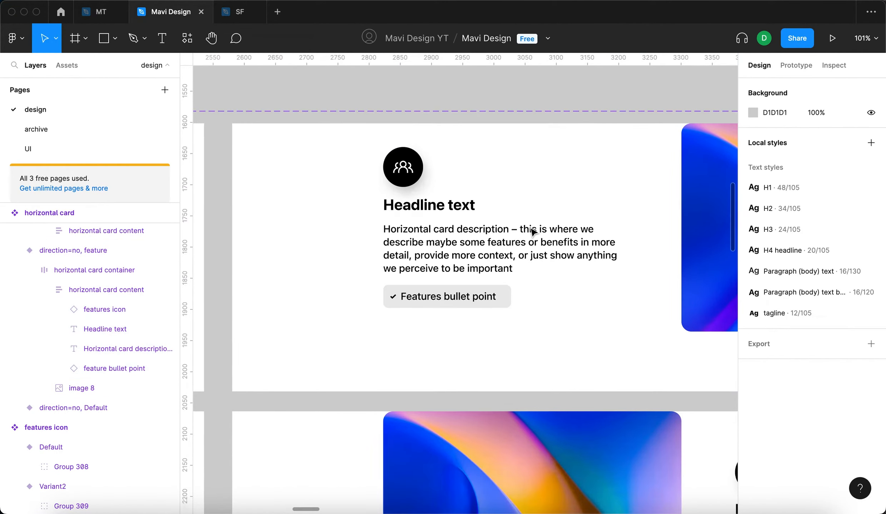
click(480, 307)
double_click(482, 303)
scroll(491, 283, up, 3)
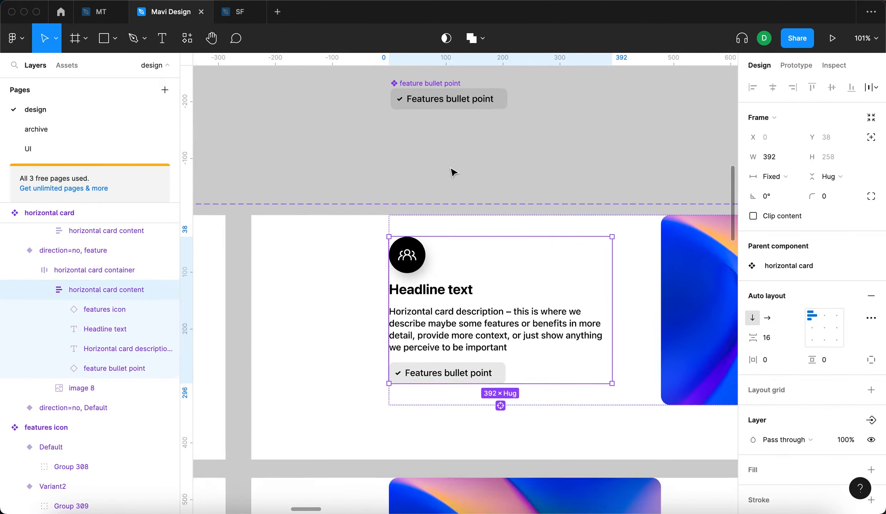
click(465, 122)
scroll(466, 214, down, 2)
Step: Duplicate the feature bullet point in the card twice, giving three stacked bullet points
click(467, 330)
double_click(469, 336)
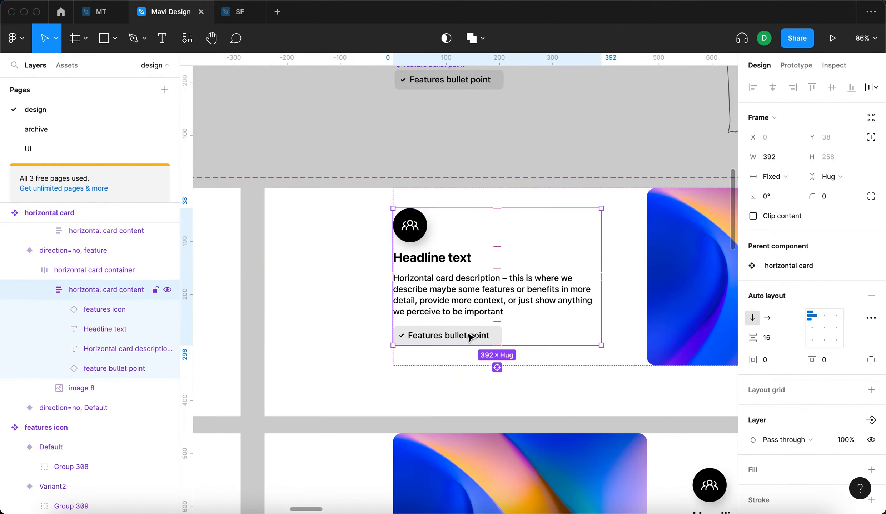
click(470, 337)
scroll(470, 337, down, 2)
scroll(471, 337, up, 5)
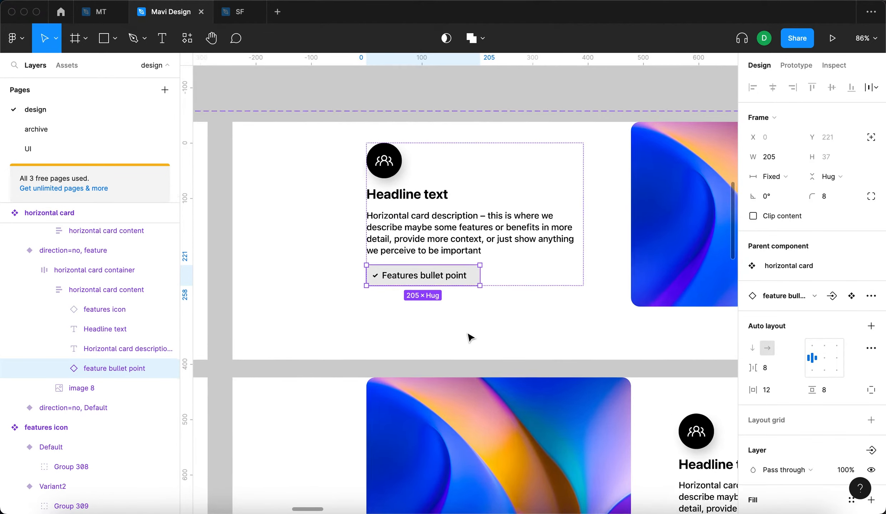
key(super+d)
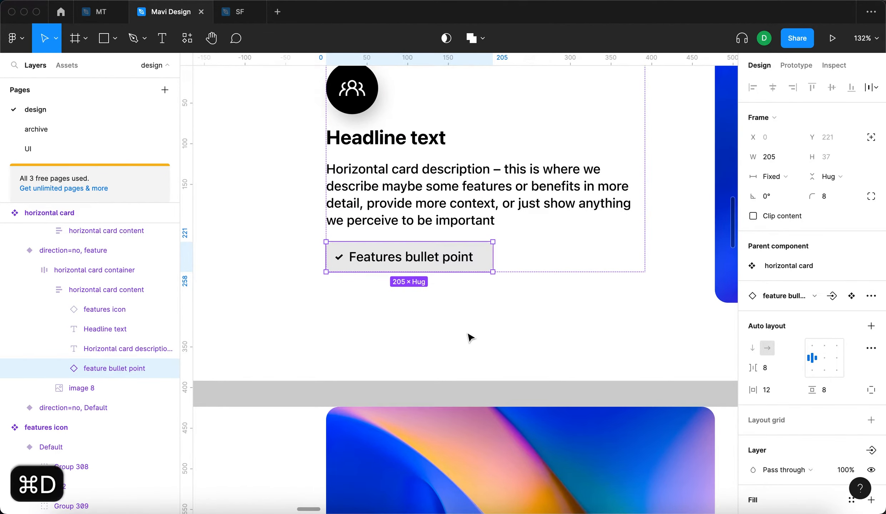
key(super+d)
scroll(470, 336, down, 5)
scroll(470, 336, up, 5)
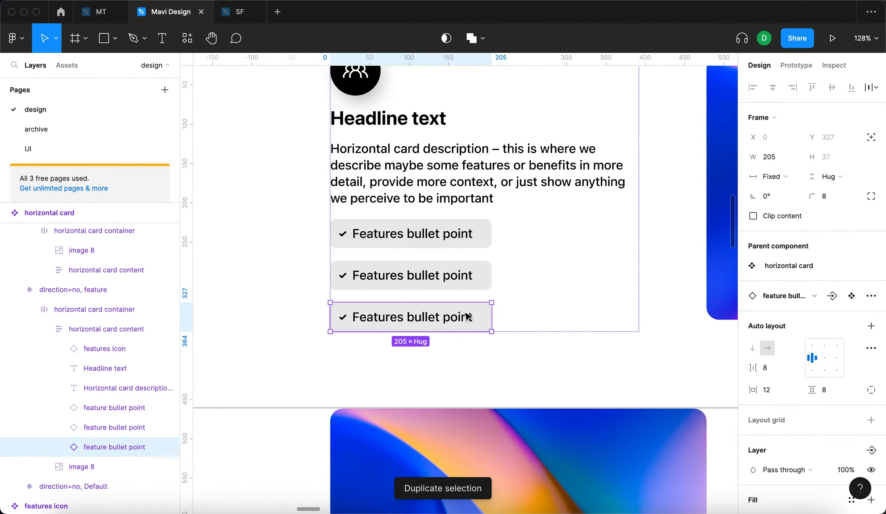
Step: Wrap the card's three bullet points in an auto layout frame and name it "features bullet points"
shift+click(463, 282)
shift+click(459, 235)
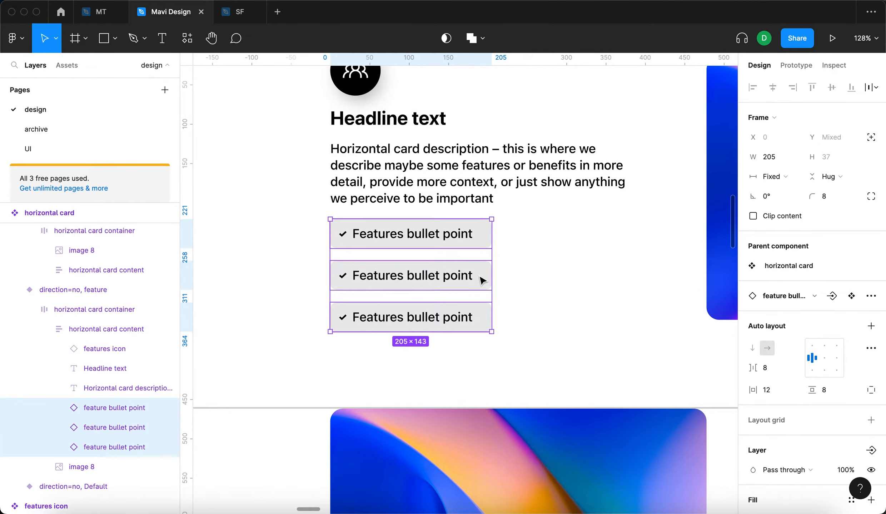
key(shift+a)
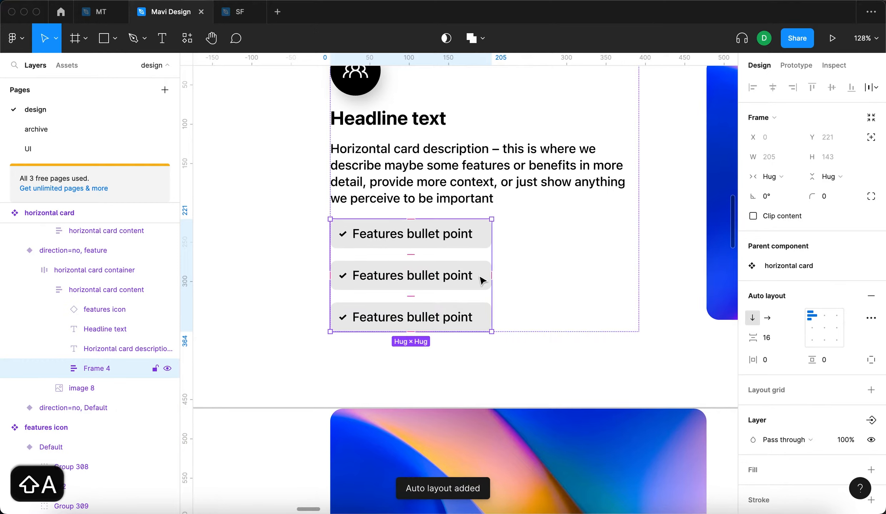
key(super+r)
text(fe)
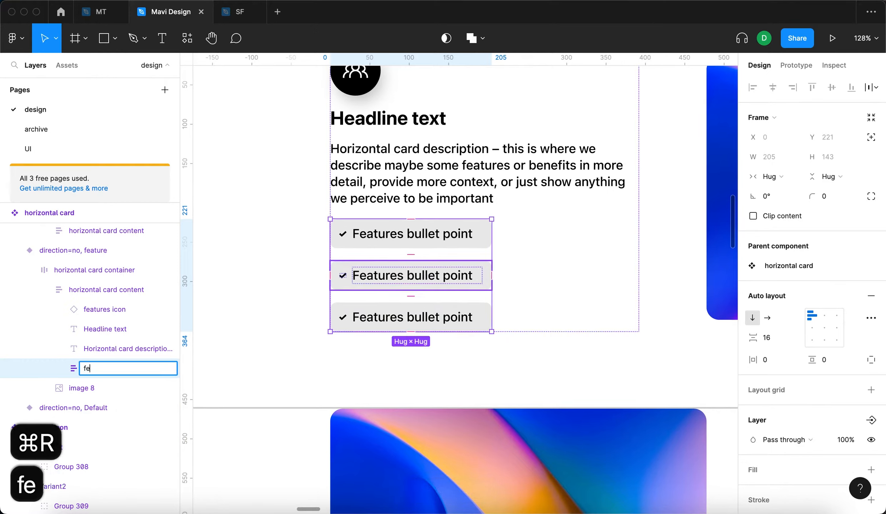
text(atures bullet points)
key(Return)
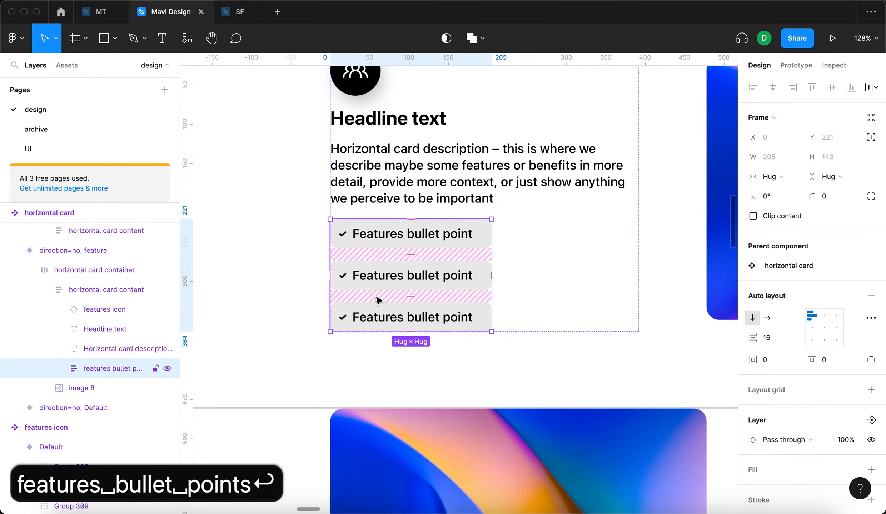
Step: Make the three bullet points fill their container's width and widen the features bullet points frame to about 324
key(Return)
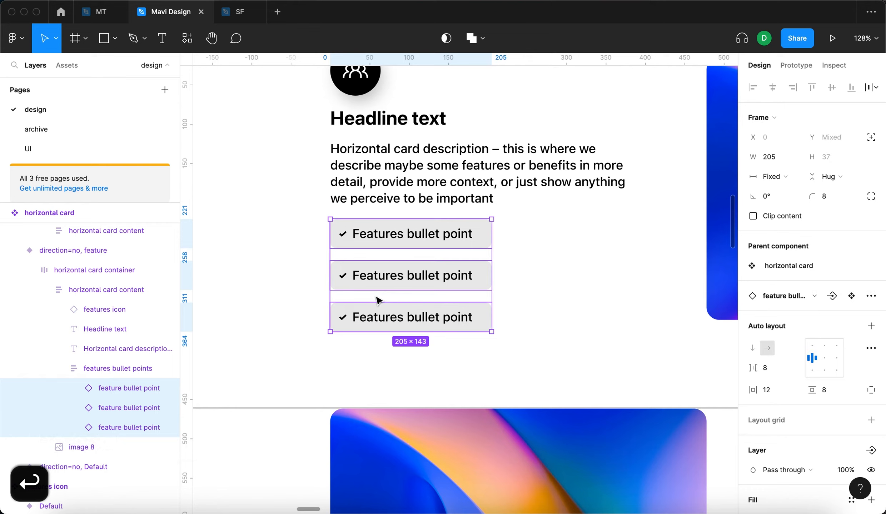
click(780, 179)
click(787, 205)
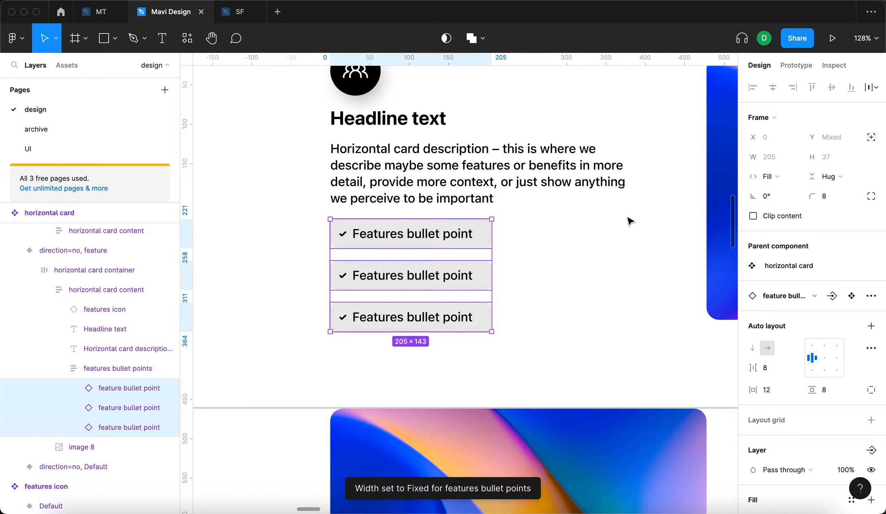
key(shift+Return)
drag(493, 259, 584, 259)
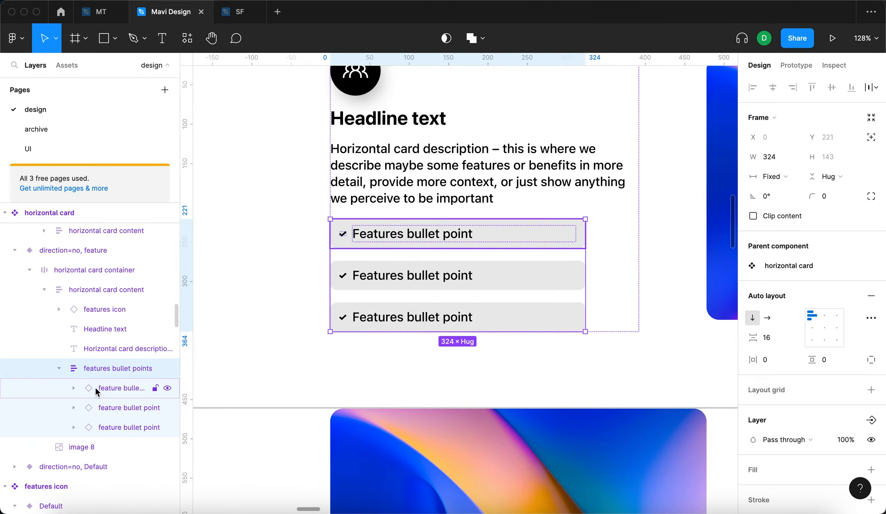
Step: Set the vertical spacing between the three bullet points in the features bullet points frame to 8
click(782, 338)
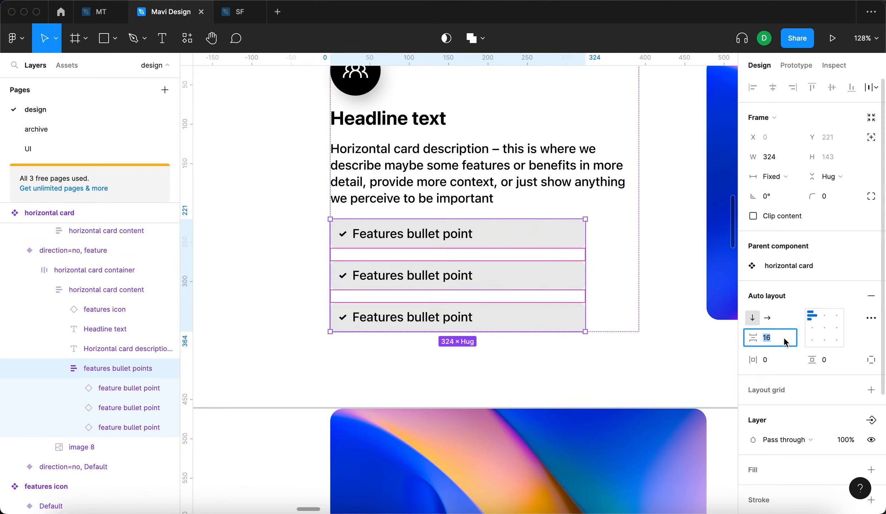
key(Down)
key(Down)
key(Down)
key(Down)
key(Down)
key(Down)
key(Down)
key(Down)
key(Down)
key(Down)
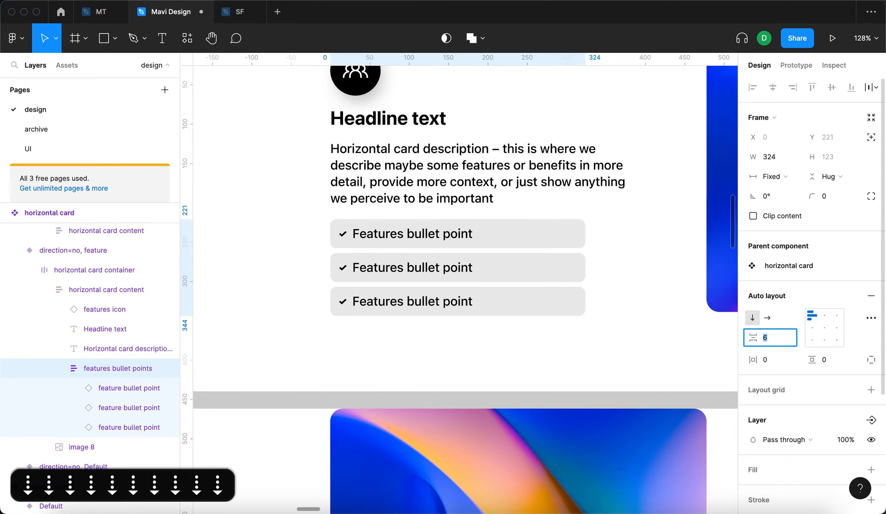
key(Return)
scroll(583, 362, down, 10)
scroll(603, 240, up, 5)
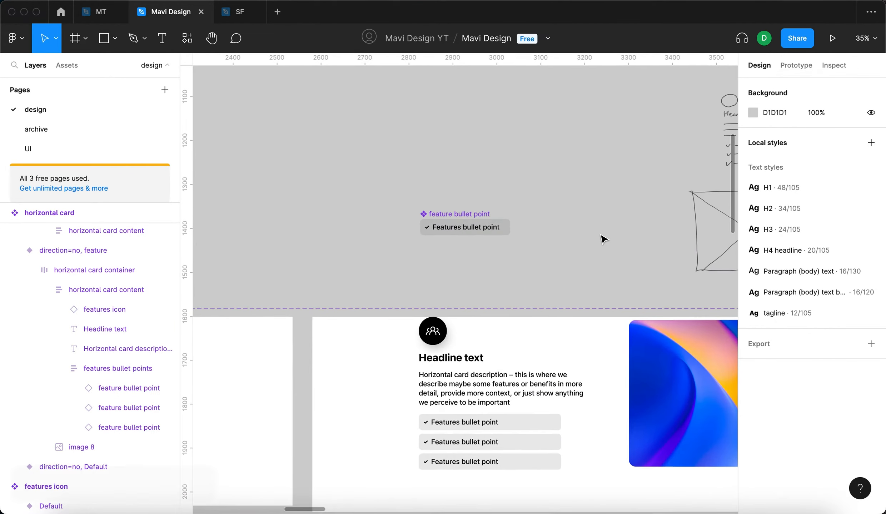
Step: Set the widths of the features bullet points frame and its three bullet points to hug contents
click(511, 341)
double_click(510, 340)
click(777, 176)
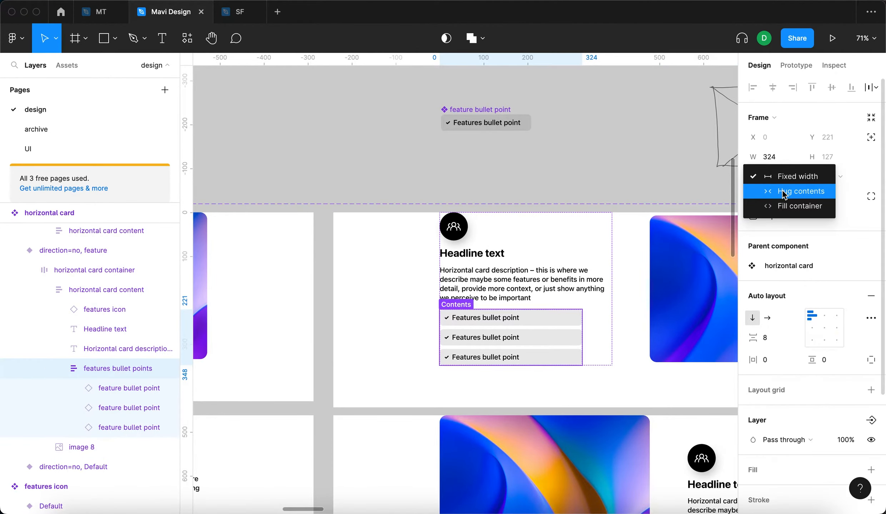
click(784, 194)
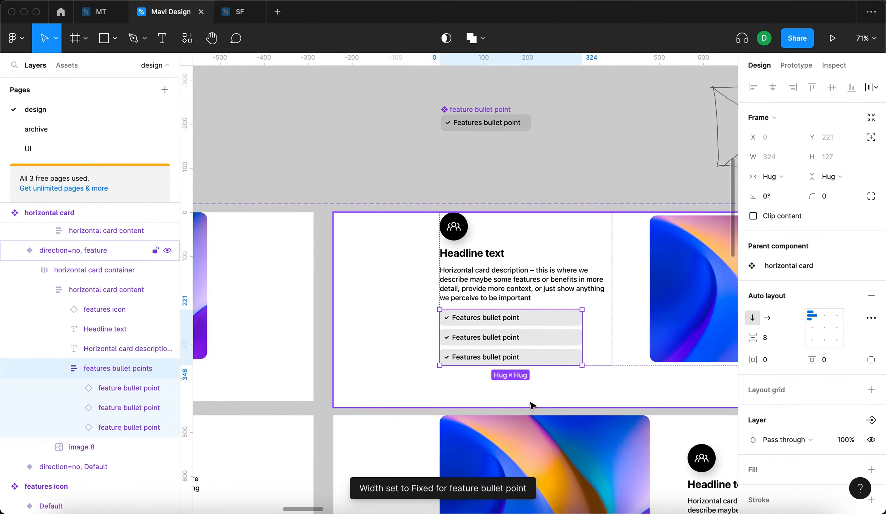
key(Return)
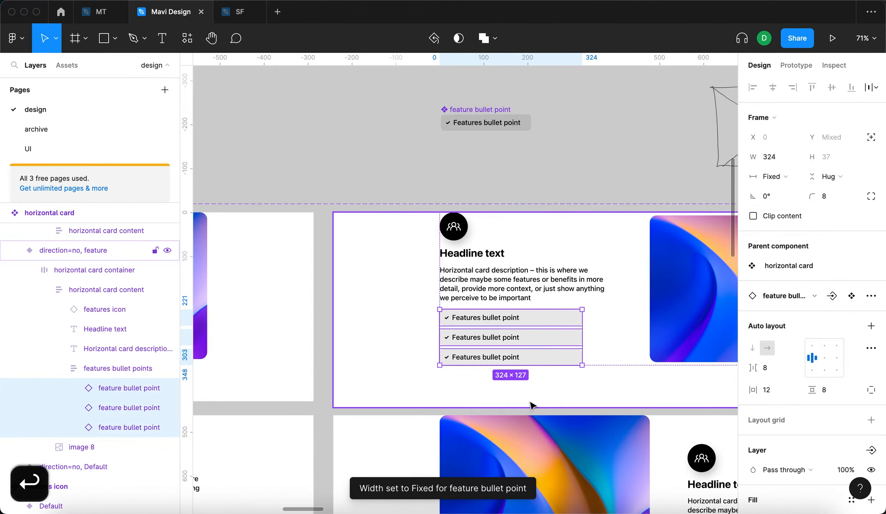
click(772, 177)
click(781, 194)
click(623, 164)
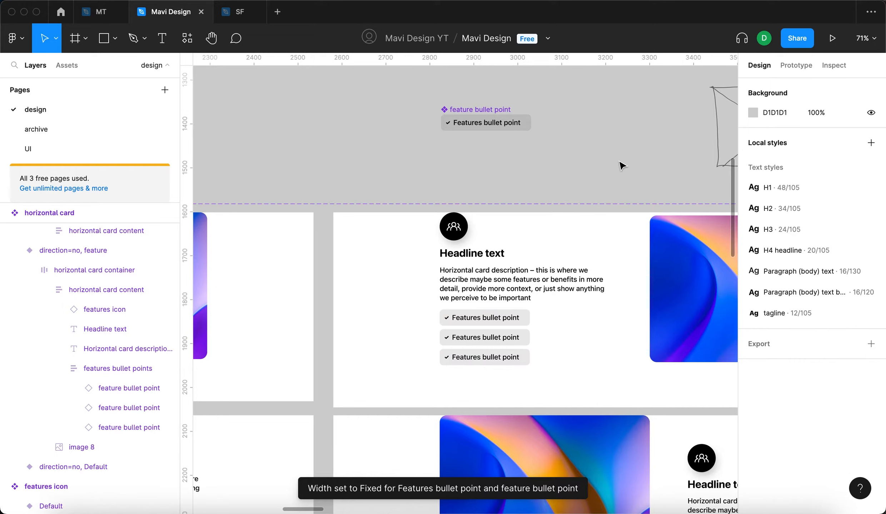
Step: Set the main feature bullet point component's horizontal padding to 10 and its item spacing to 6
scroll(389, 305, up, 5)
scroll(389, 305, down, 6)
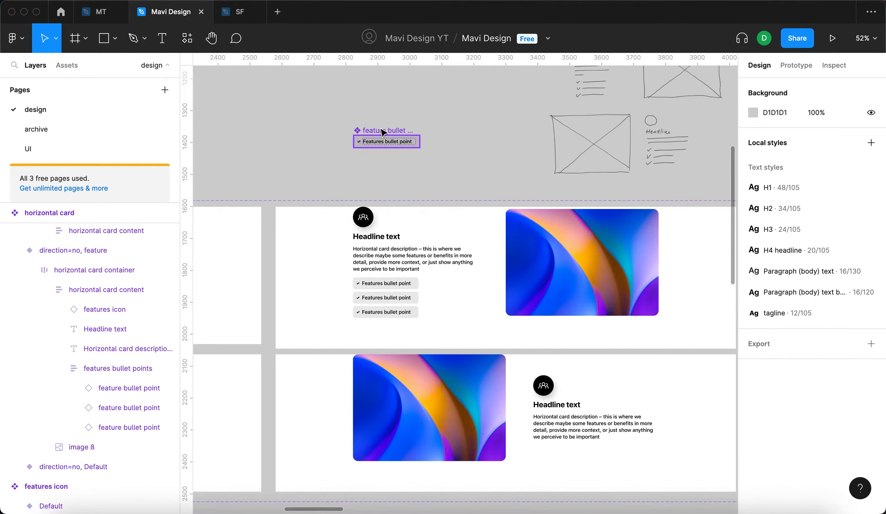
click(381, 131)
scroll(370, 178, up, 3)
click(788, 375)
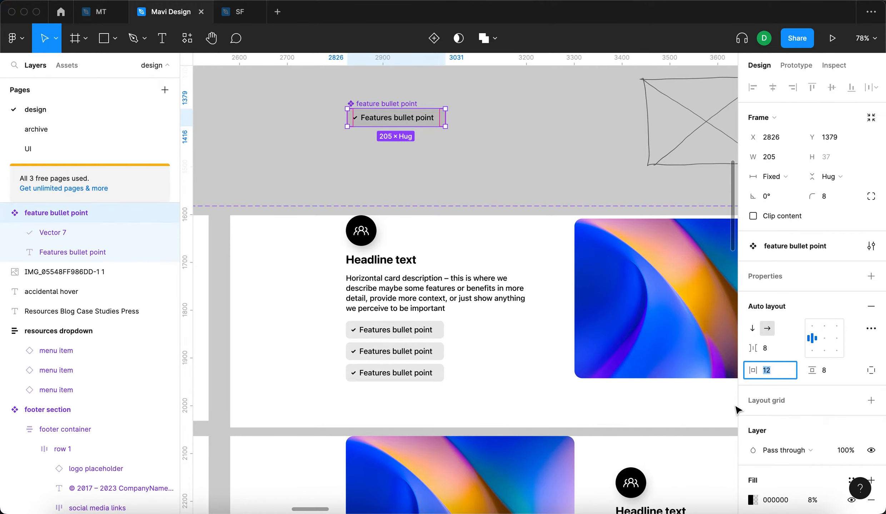
key(Down)
key(Down)
key(Down)
key(Up)
click(772, 352)
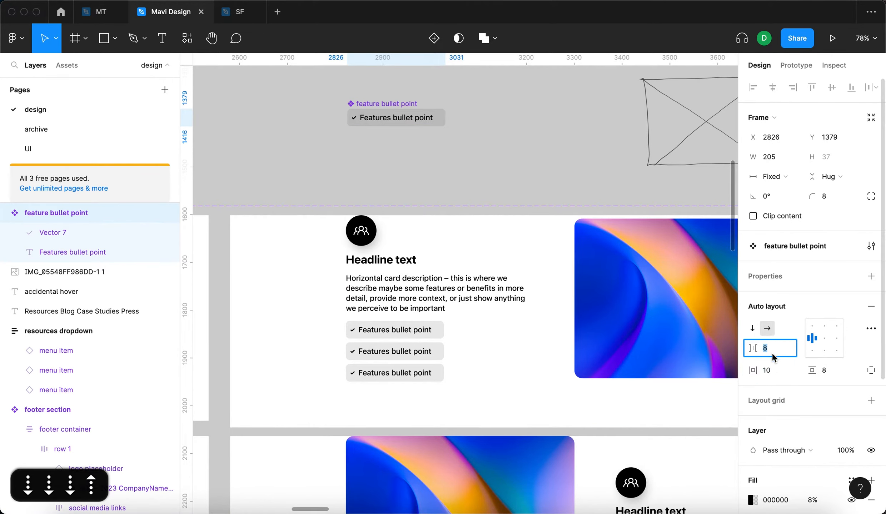
key(Down)
key(Down)
Step: Set the main feature bullet point component's vertical padding to 6
click(823, 365)
key(Down)
key(Down)
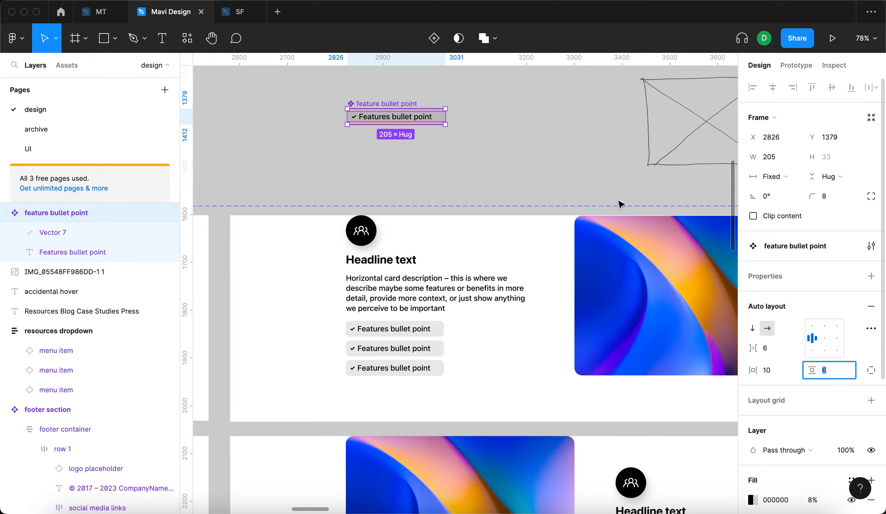
key(Return)
click(578, 178)
scroll(384, 320, up, 3)
scroll(385, 320, down, 3)
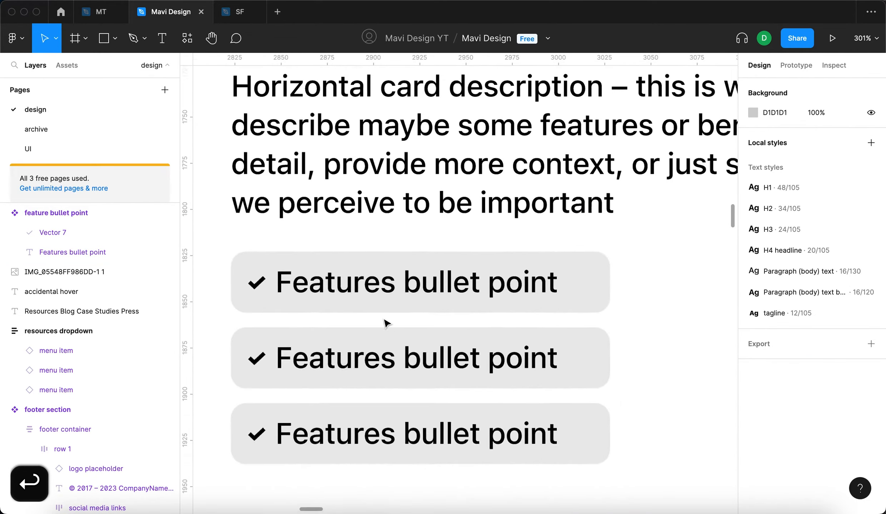
Step: Tighten the spacing between the upper feature card's three bullet points to 6
scroll(385, 241, down, 8)
scroll(385, 239, up, 5)
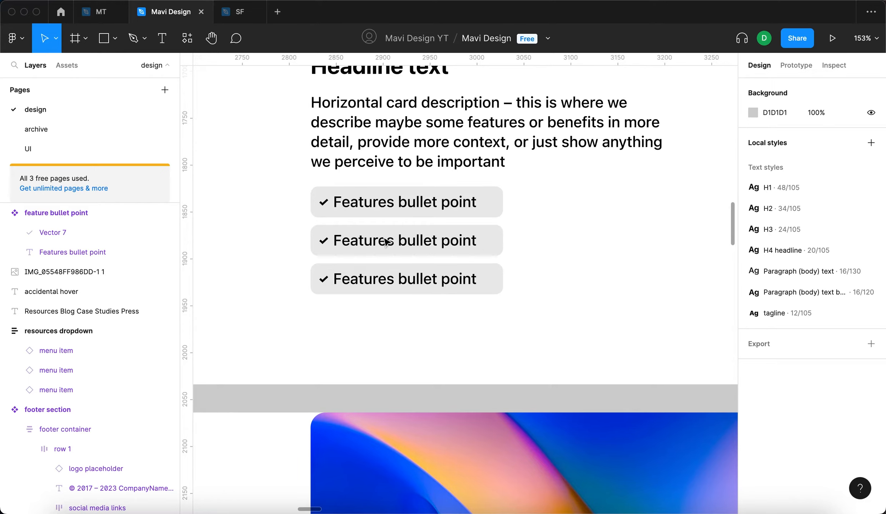
scroll(352, 209, down, 10)
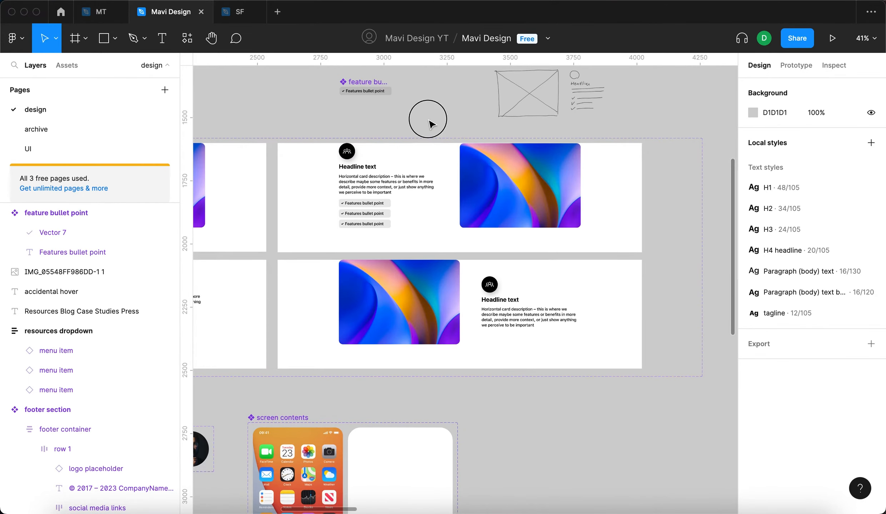
scroll(356, 210, up, 5)
scroll(358, 212, up, 4)
click(358, 201)
double_click(370, 205)
double_click(372, 211)
key(shift+Return)
key(shift+Return)
key(shift+Return)
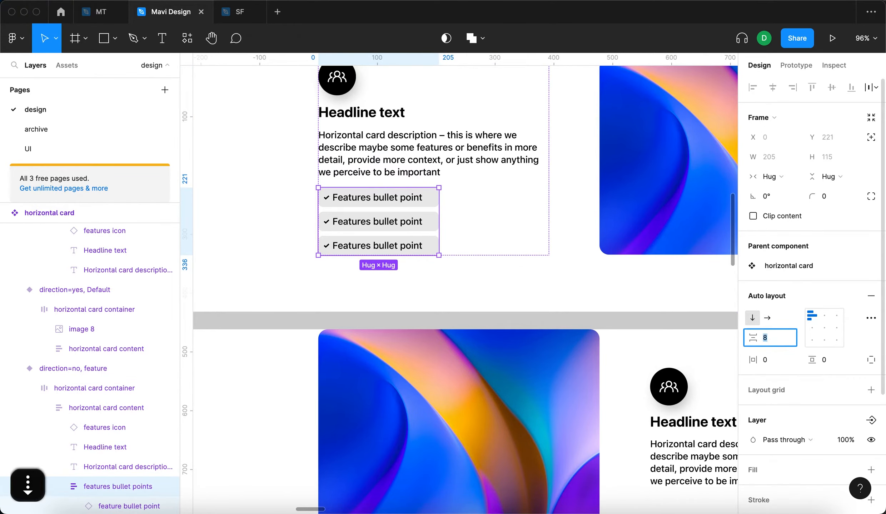
scroll(471, 147, down, 5)
key(super+z)
key(super+z)
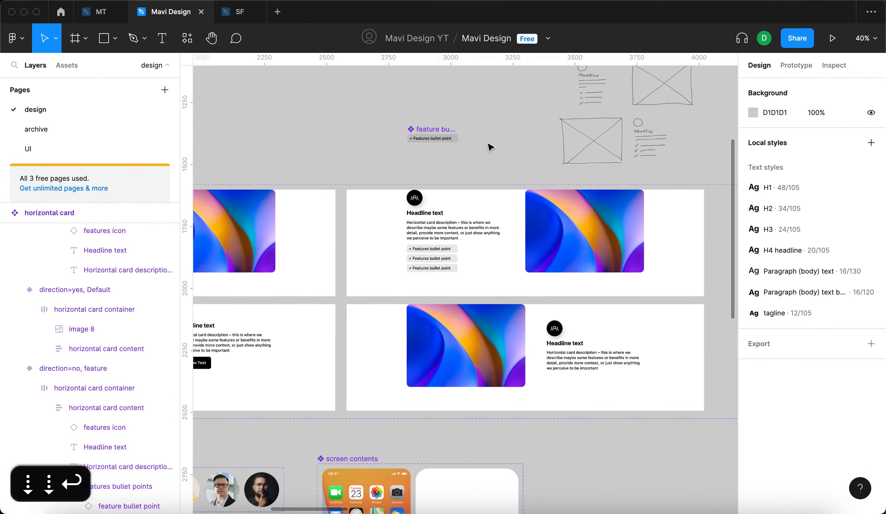
Step: Set the text layer inside the main feature bullet point component to hug its contents' width
scroll(447, 205, up, 5)
scroll(317, 97, down, 3)
double_click(300, 89)
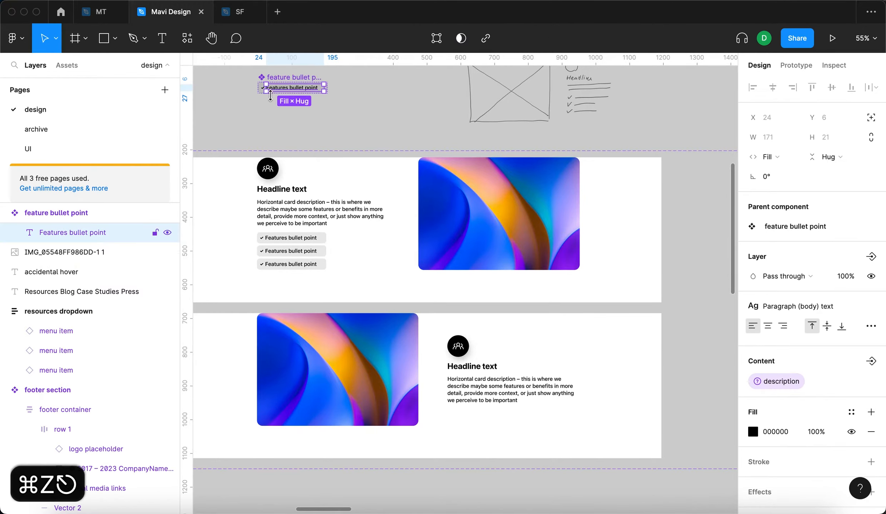
scroll(250, 96, up, 5)
drag(267, 132, 287, 188)
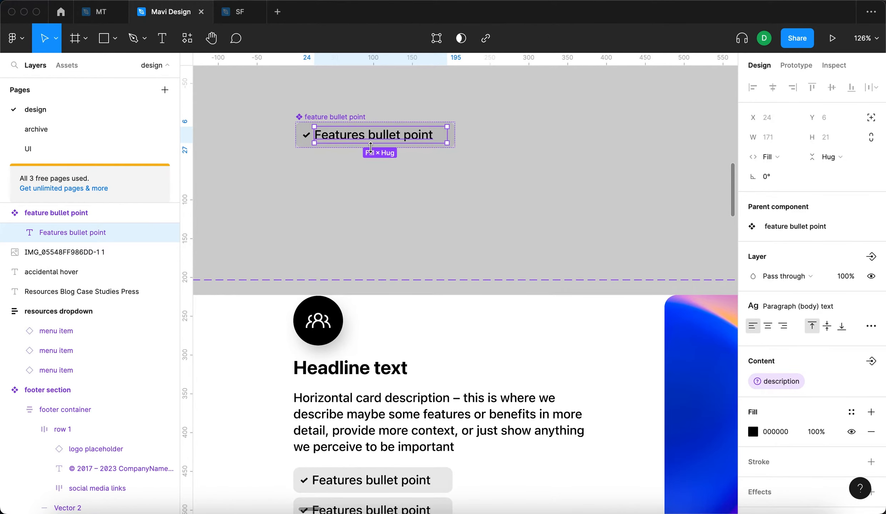
click(791, 157)
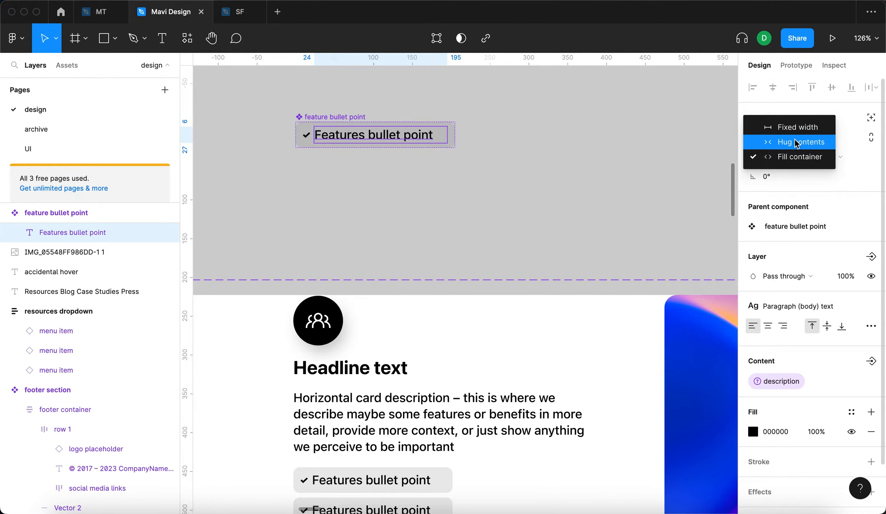
click(796, 143)
click(607, 200)
scroll(563, 238, down, 3)
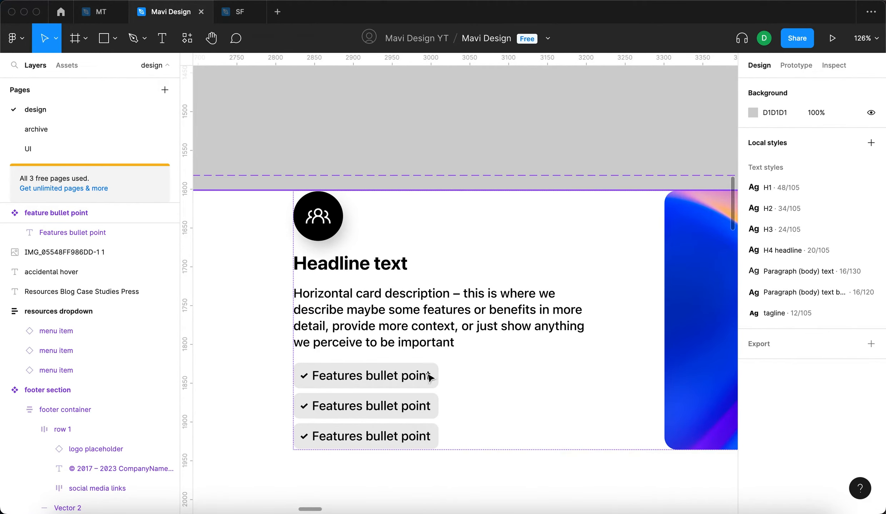
Step: Copy the features bullet points frame from the upper feature card into the lower feature card's content, below the description
scroll(415, 386, down, 5)
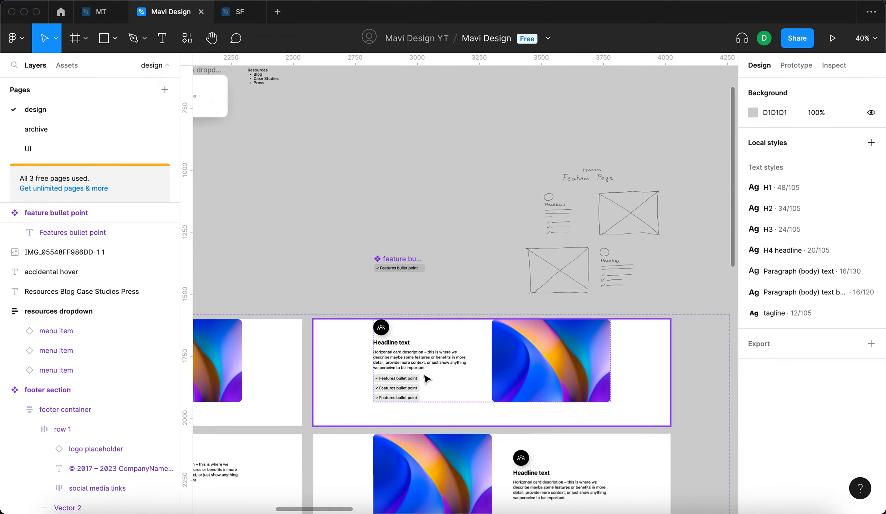
scroll(420, 388, up, 5)
scroll(480, 271, down, 5)
scroll(318, 252, up, 3)
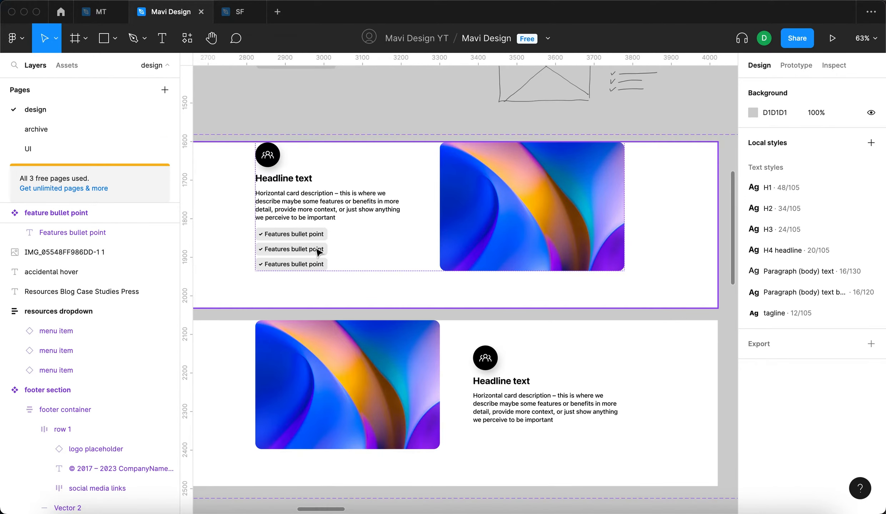
click(319, 251)
double_click(318, 252)
double_click(318, 251)
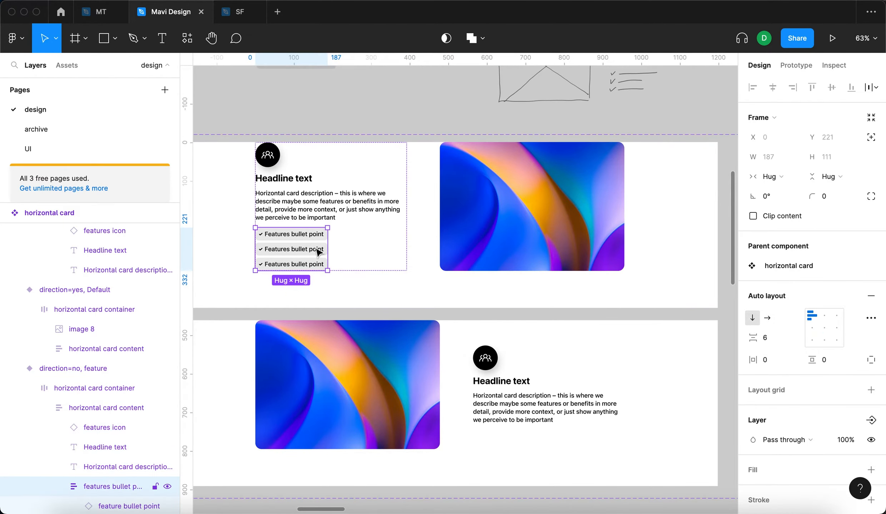
scroll(68, 490, down, 3)
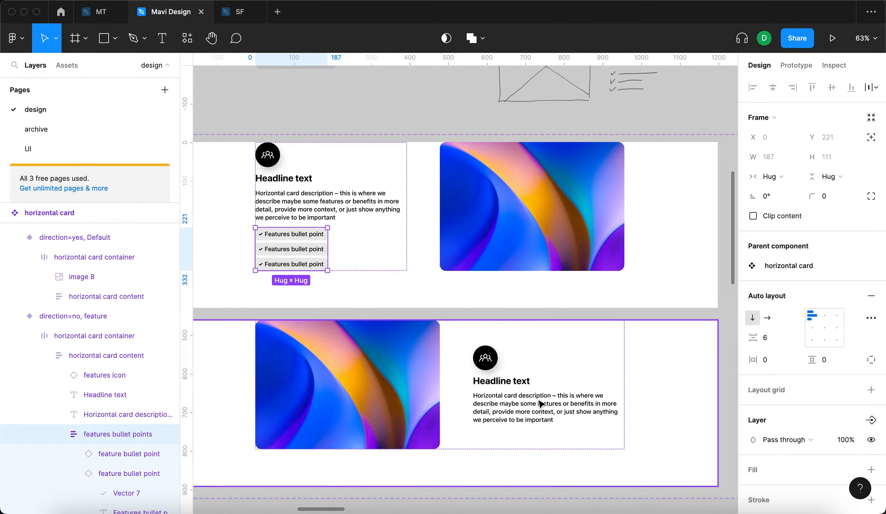
scroll(520, 370, down, 5)
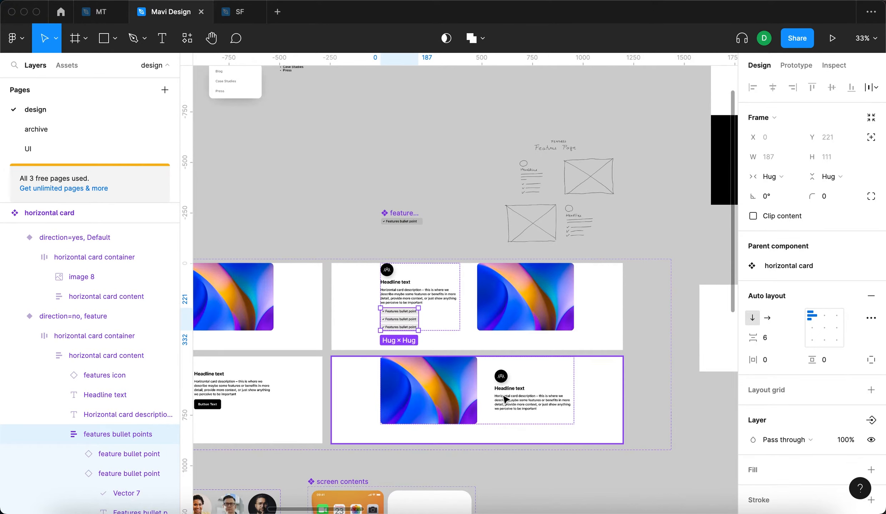
scroll(518, 393, up, 4)
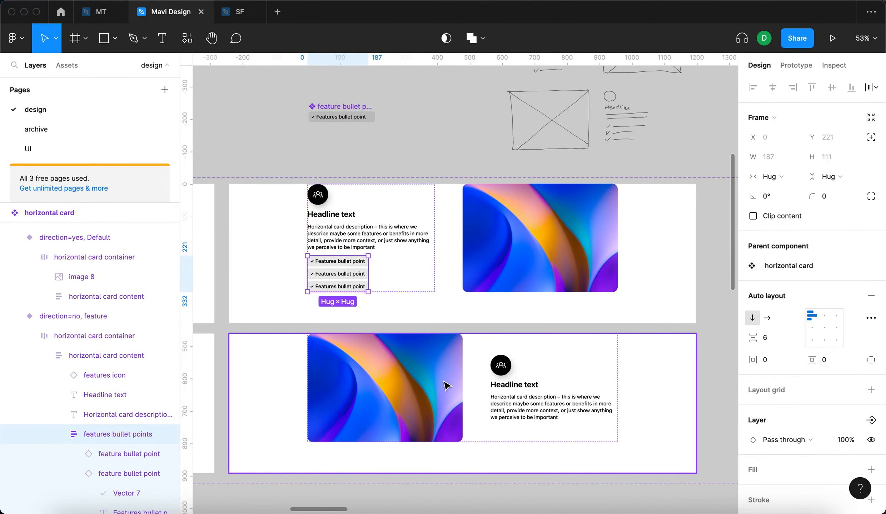
key(super+c)
click(528, 403)
double_click(528, 403)
key(super+v)
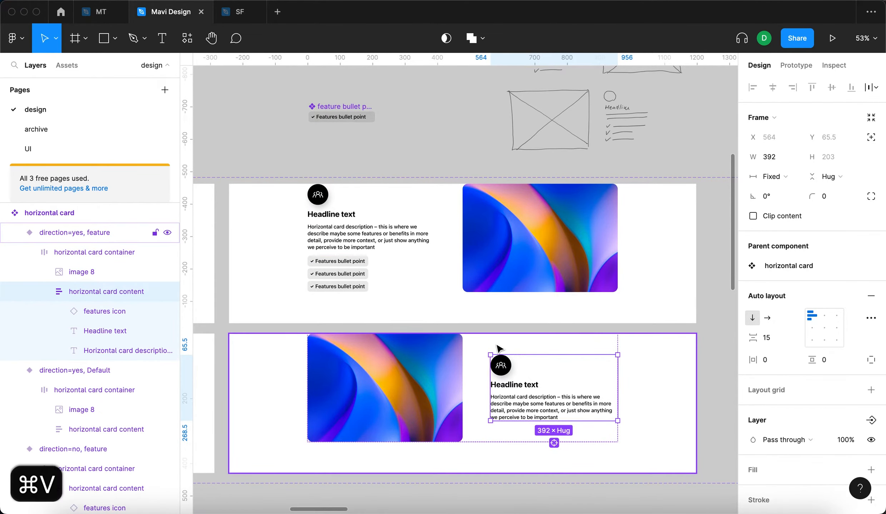
ctrl+scroll(602, 379, down, 5)
click(602, 379)
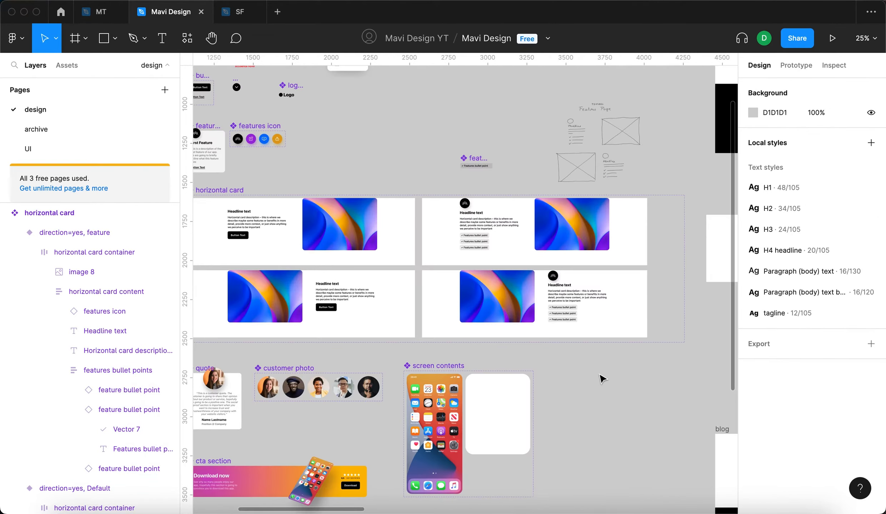
Step: Move the features icon component set above the feature cards and place the feature bullet point component directly beneath it
drag(259, 125, 480, 130)
scroll(481, 140, up, 10)
drag(431, 218, 430, 190)
click(576, 250)
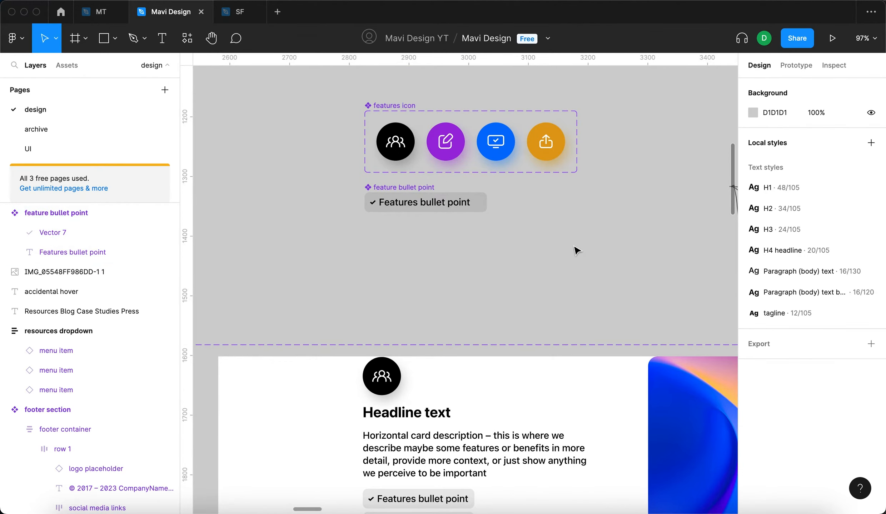
Step: Add three variants to the feature bullet point component and align the component set's edge with the features icon set
click(439, 203)
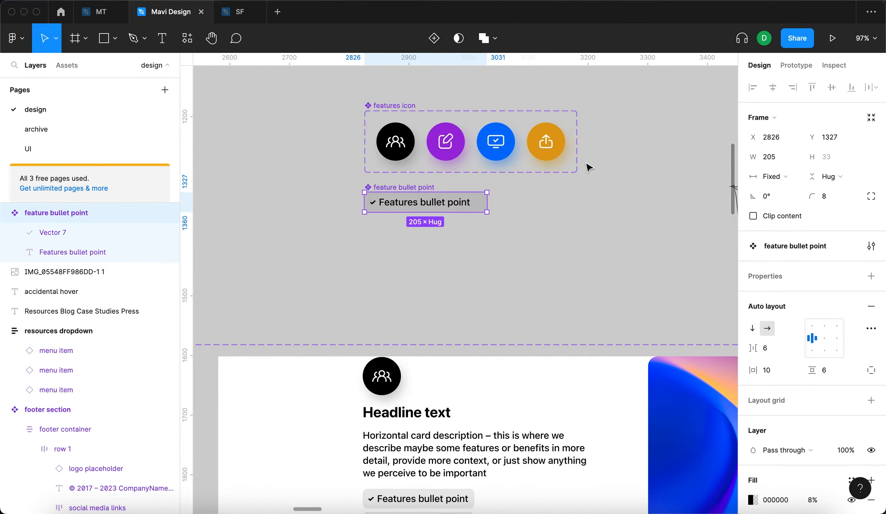
scroll(594, 257, down, 5)
scroll(504, 215, up, 4)
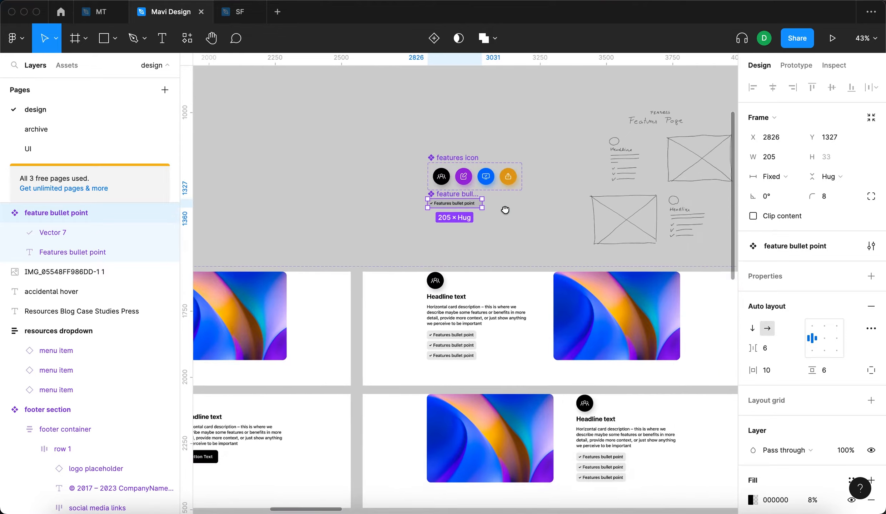
click(433, 38)
click(374, 230)
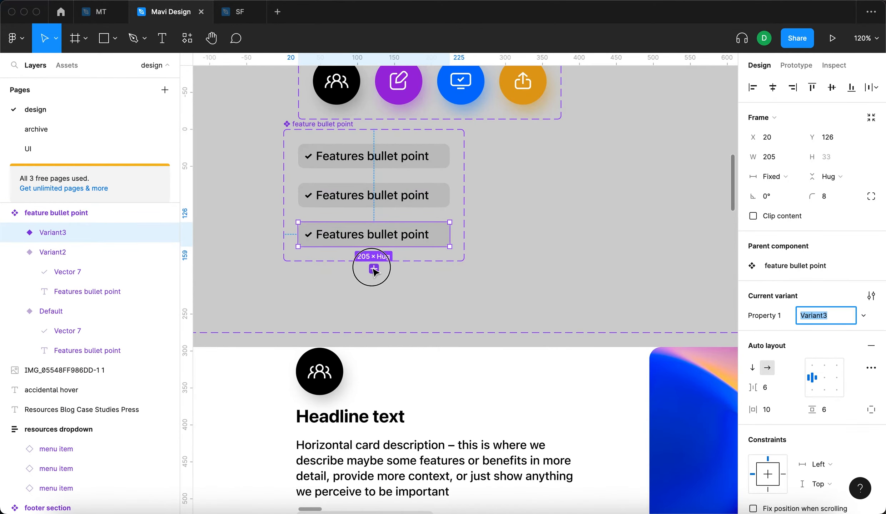
click(374, 269)
drag(313, 130, 328, 133)
scroll(576, 196, up, 1)
click(576, 196)
scroll(575, 195, up, 1)
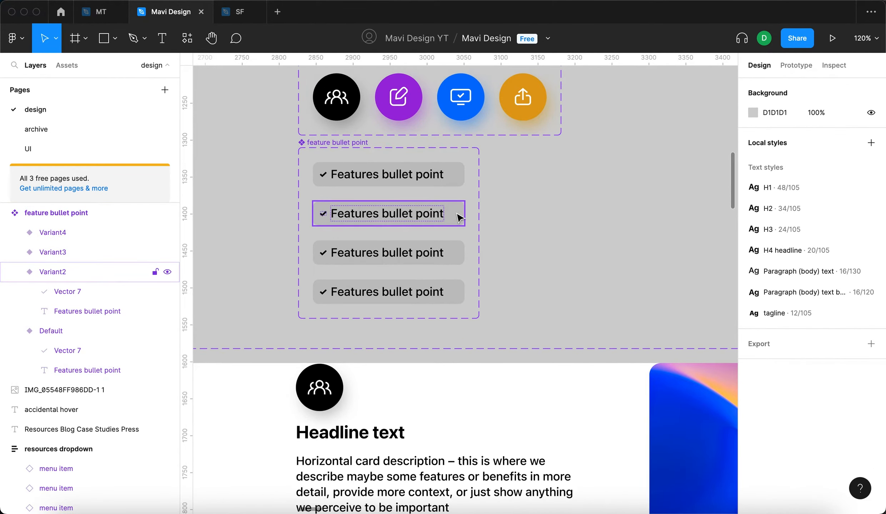
Step: Recolor the second bullet point variant's text and checkmark with the purple 9E28DC sampled from the edit icon's circle
click(459, 217)
scroll(505, 199, up, 3)
scroll(504, 200, left, 3)
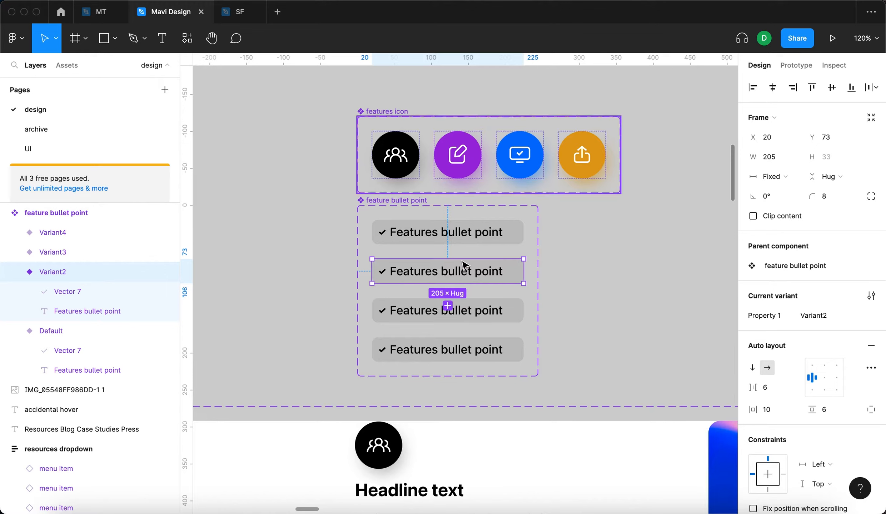
click(451, 310)
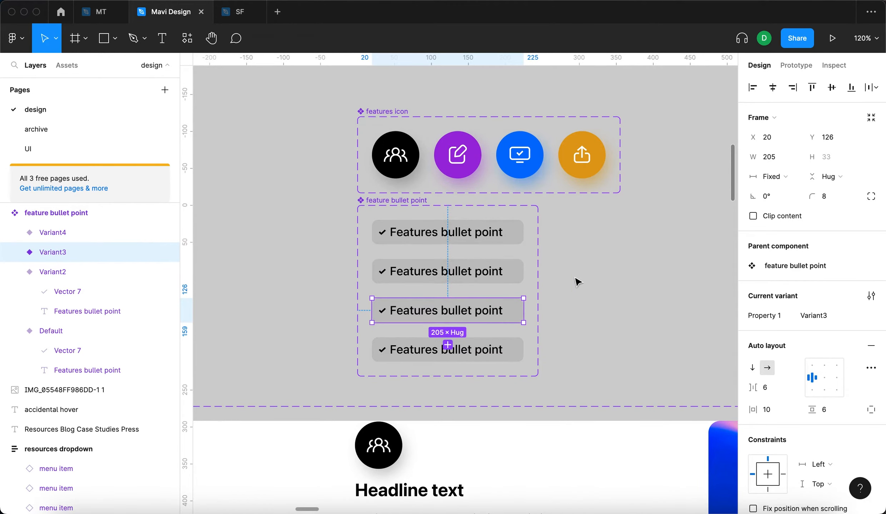
click(488, 282)
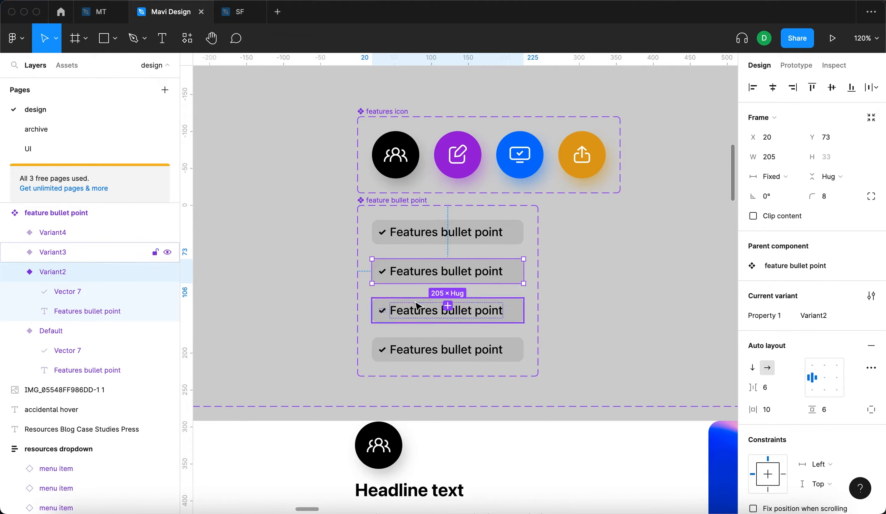
scroll(781, 383, down, 10)
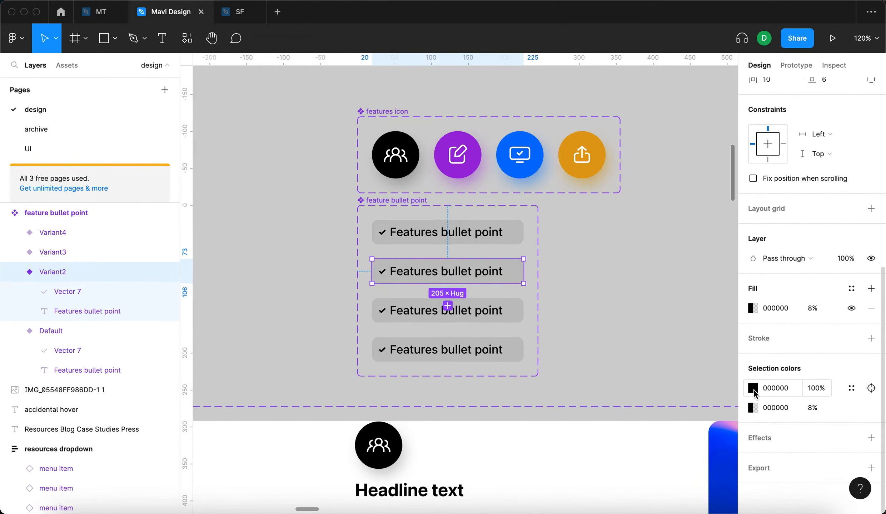
click(753, 389)
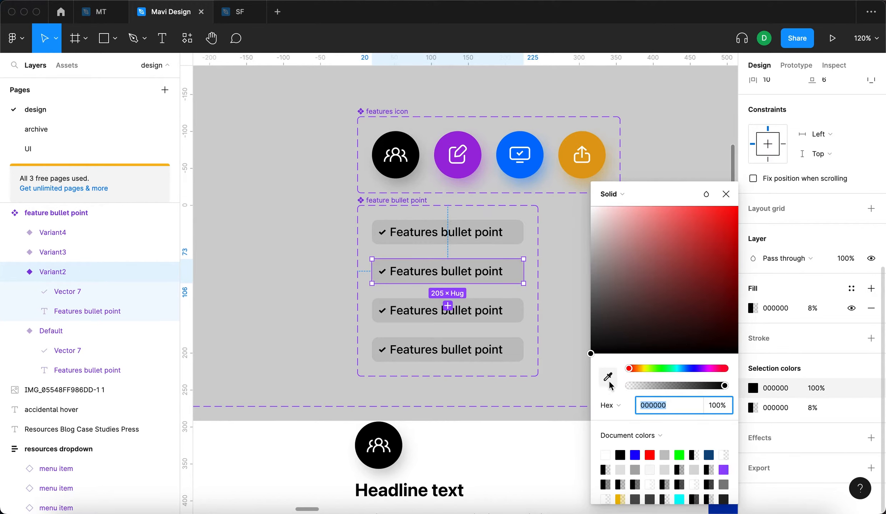
click(608, 379)
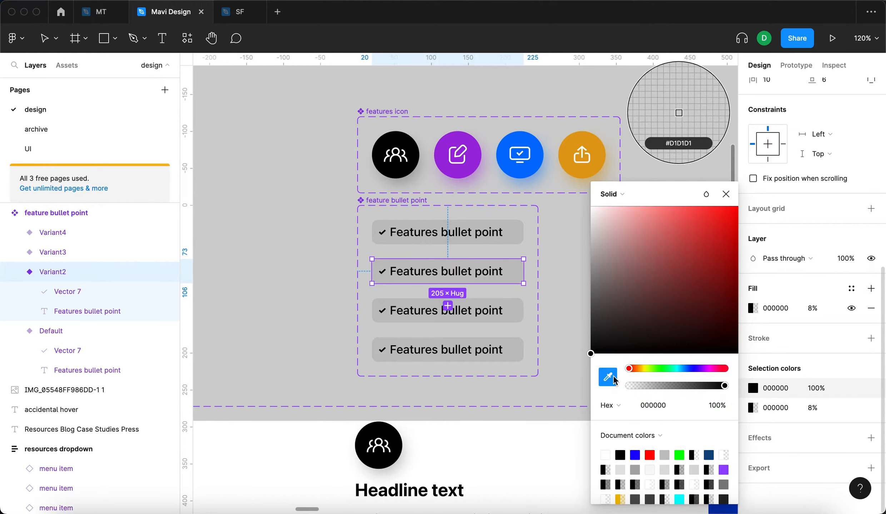
click(451, 141)
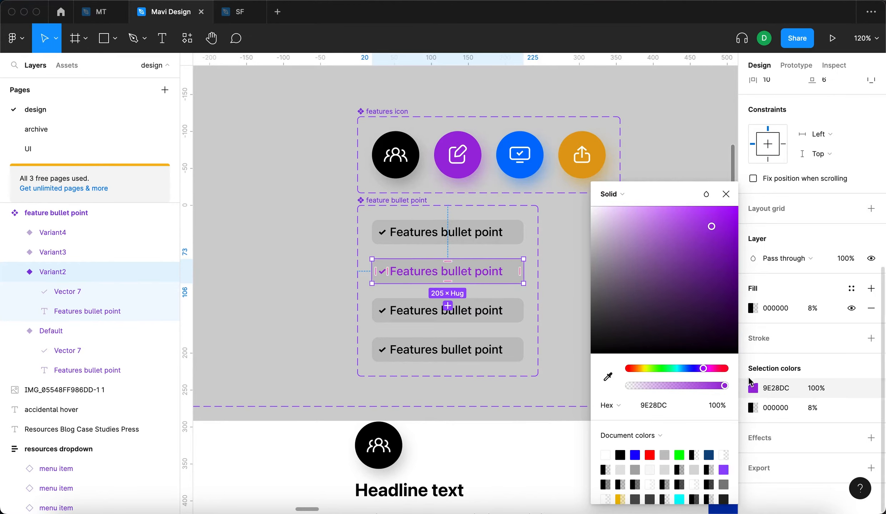
Step: Set the second bullet point variant's background fill to the edit icon's purple 9E28DC at 8% opacity
click(753, 408)
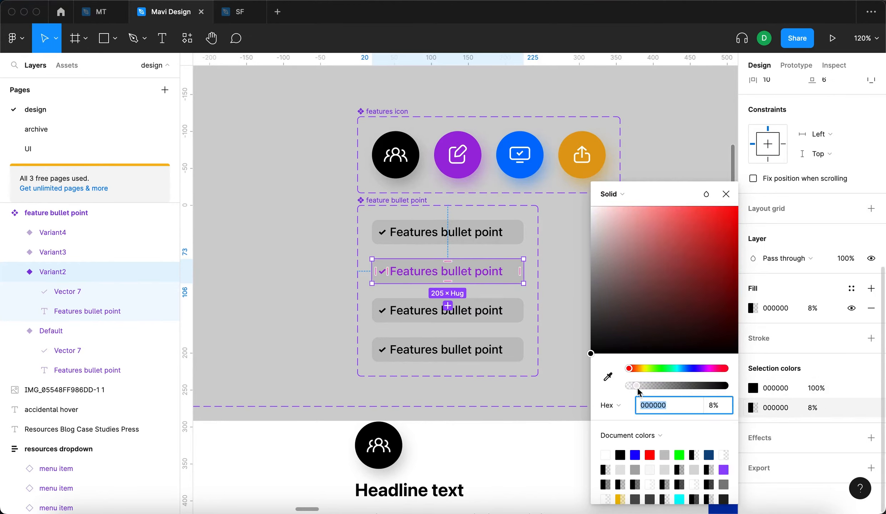
click(608, 377)
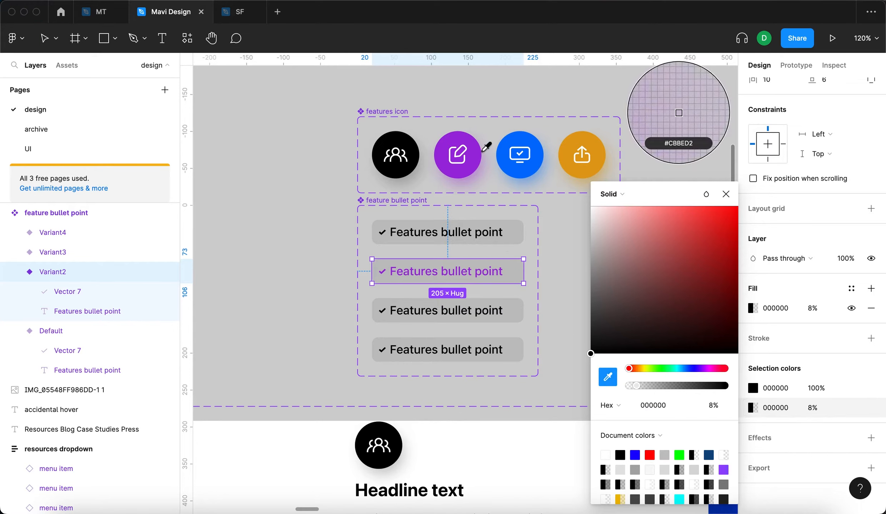
click(457, 138)
drag(711, 389, 637, 389)
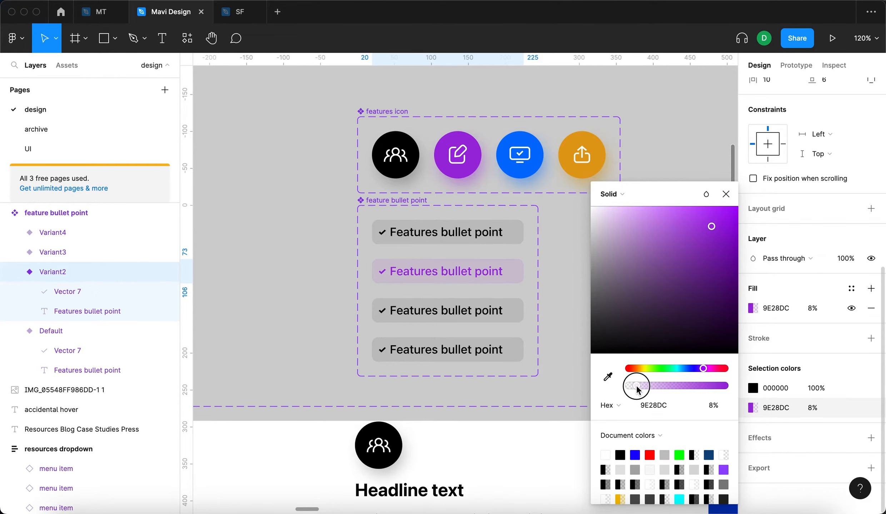
click(726, 194)
click(611, 307)
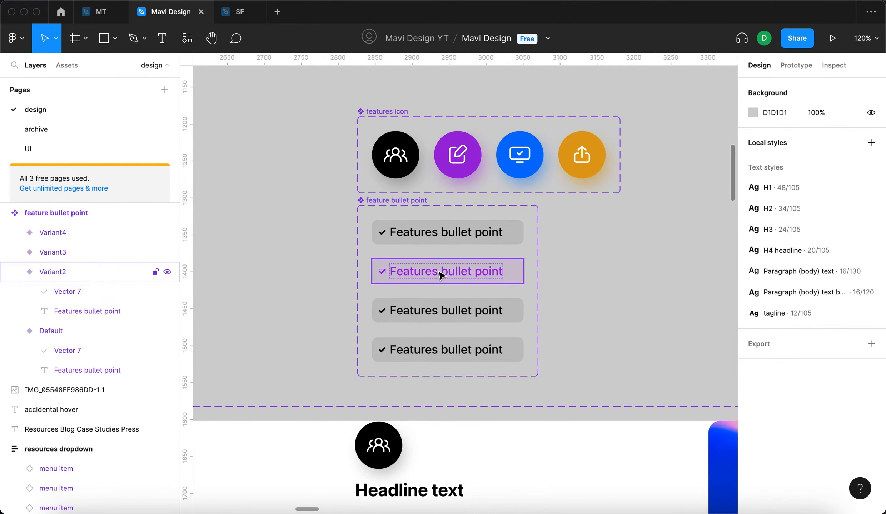
click(395, 157)
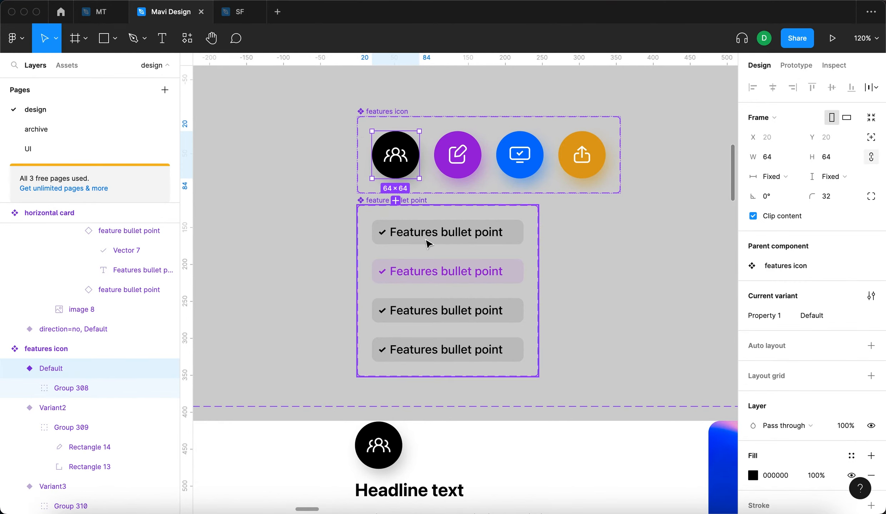
click(402, 238)
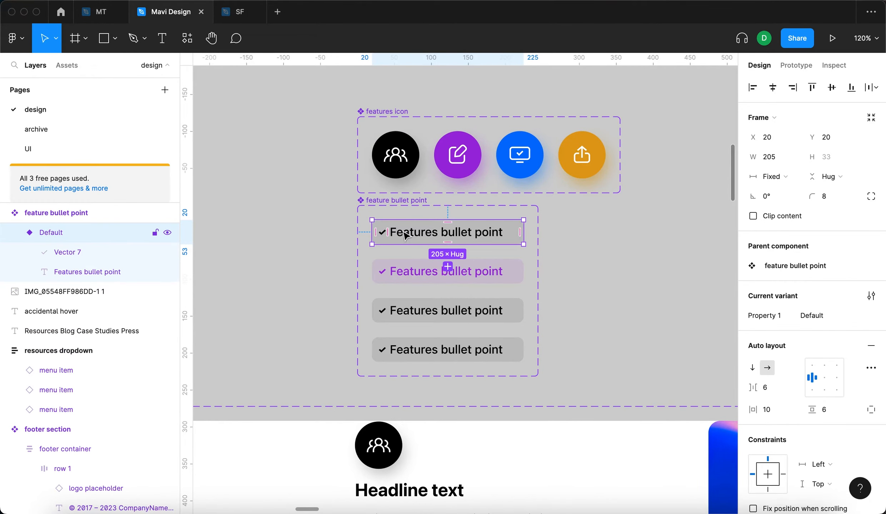
click(396, 272)
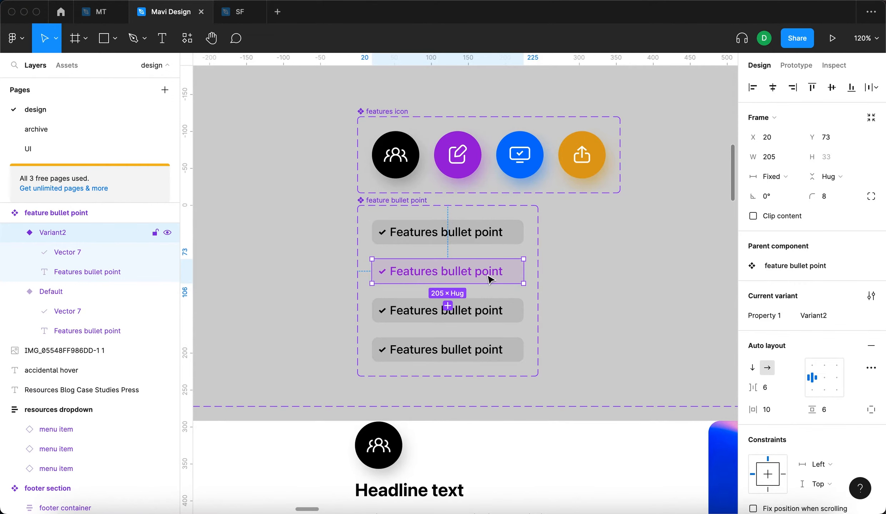
click(621, 306)
Step: Recolor the third bullet point variant's text and checkmark with the blue 0071FE sampled from the monitor icon's circle
click(472, 302)
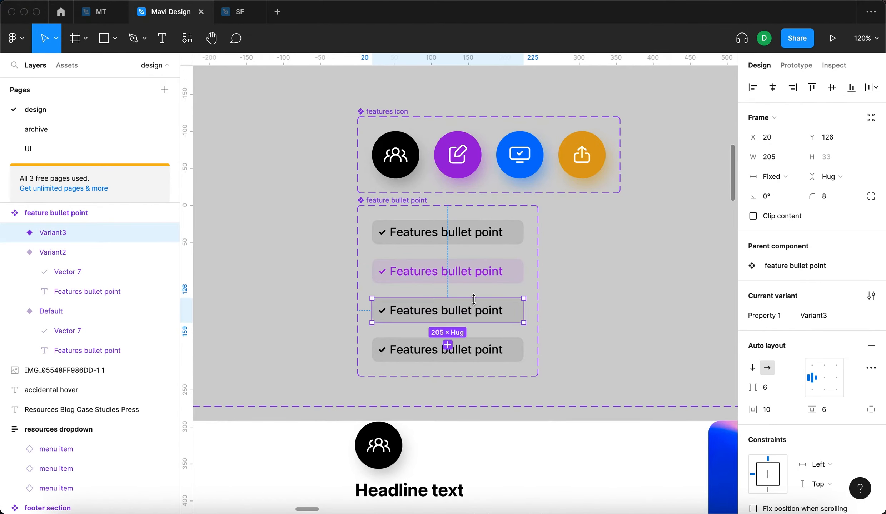
scroll(802, 378, down, 8)
click(753, 447)
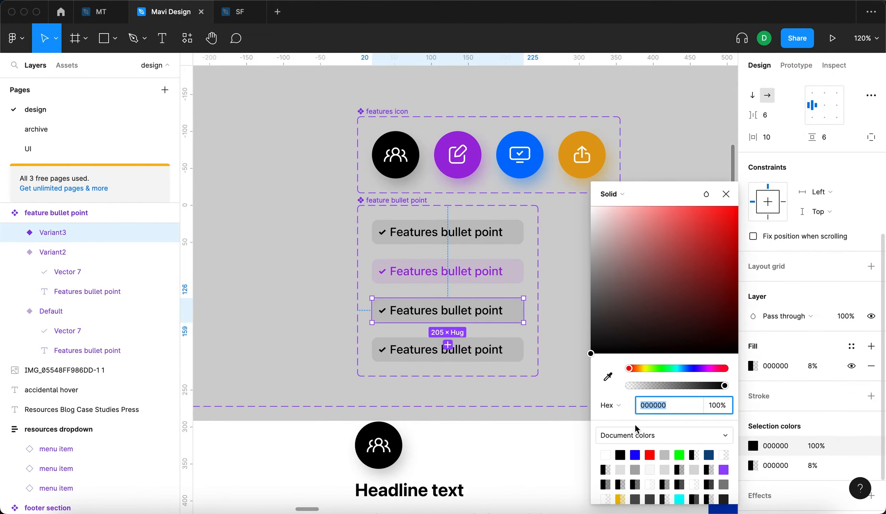
click(608, 377)
click(520, 133)
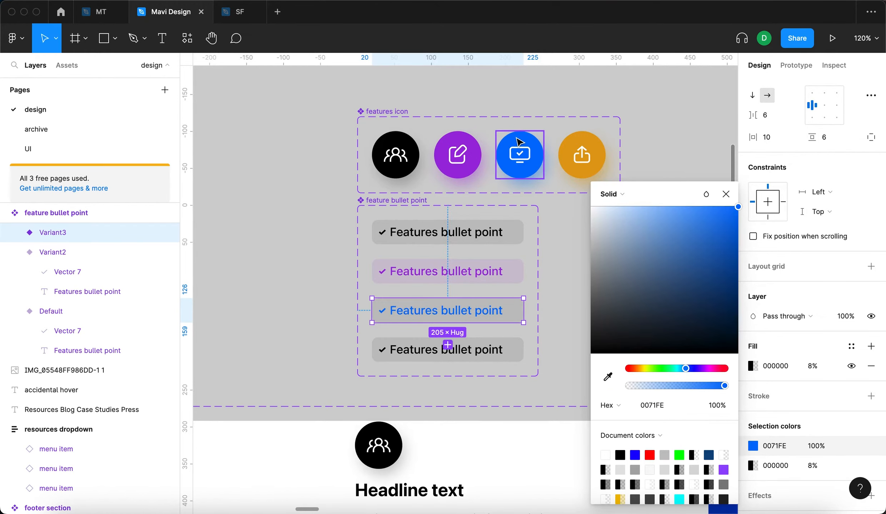
Step: Open the third bullet point variant's semi-transparent background fill color for editing
click(756, 466)
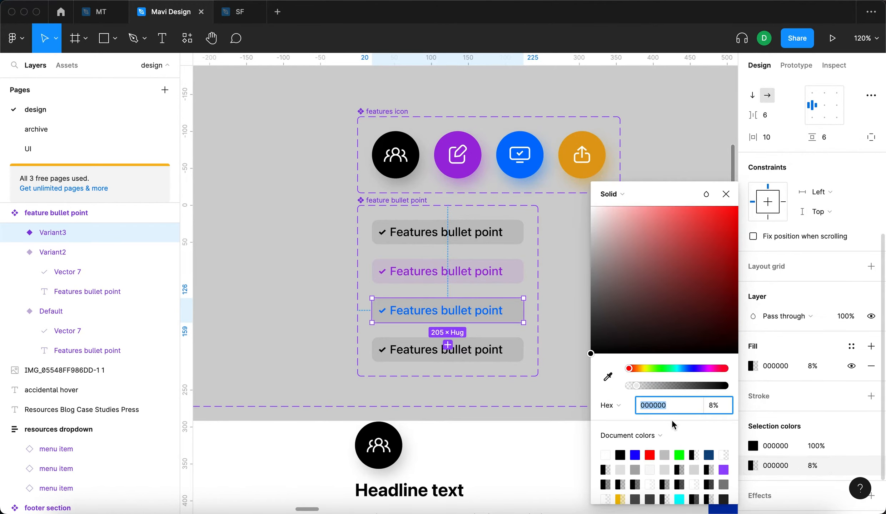
Step: Set Variant3's background fill to the blue 0071FE sampled from the blue feature icon, at 8% opacity
click(608, 376)
click(530, 138)
drag(676, 386, 639, 391)
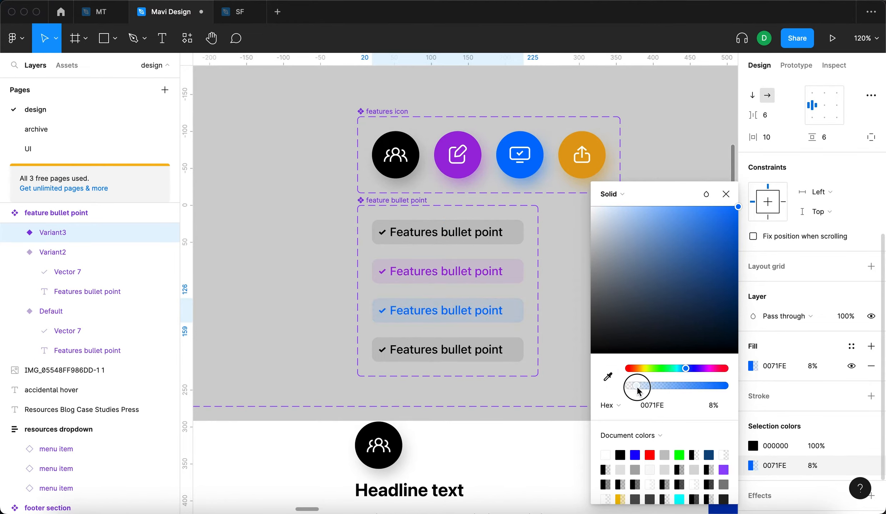
click(730, 195)
Step: Recolour Variant4's opaque black checkmark and text to the orange E19F19 sampled from the orange feature icon
key(Tab)
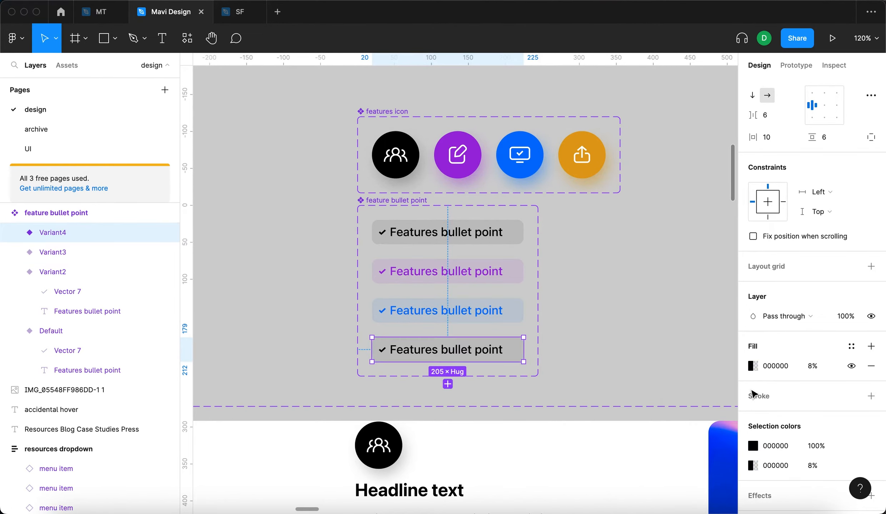
scroll(753, 393, down, 2)
click(752, 395)
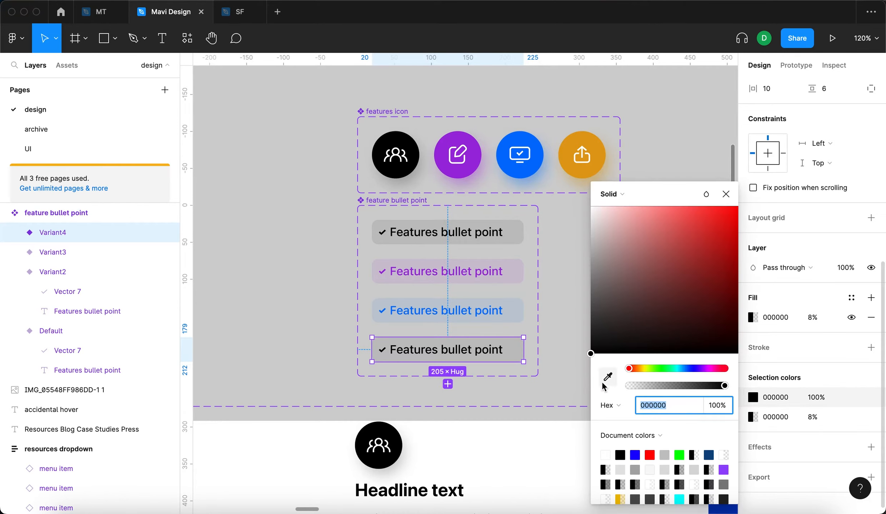
click(607, 377)
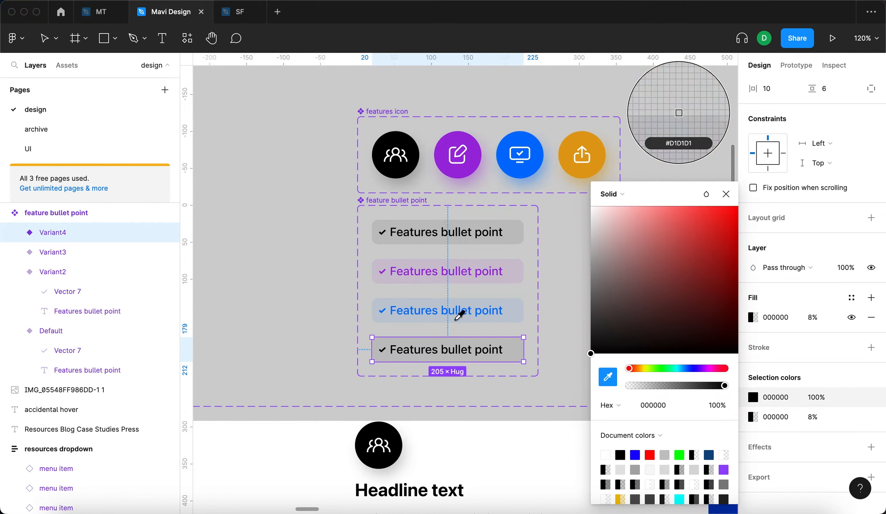
click(579, 144)
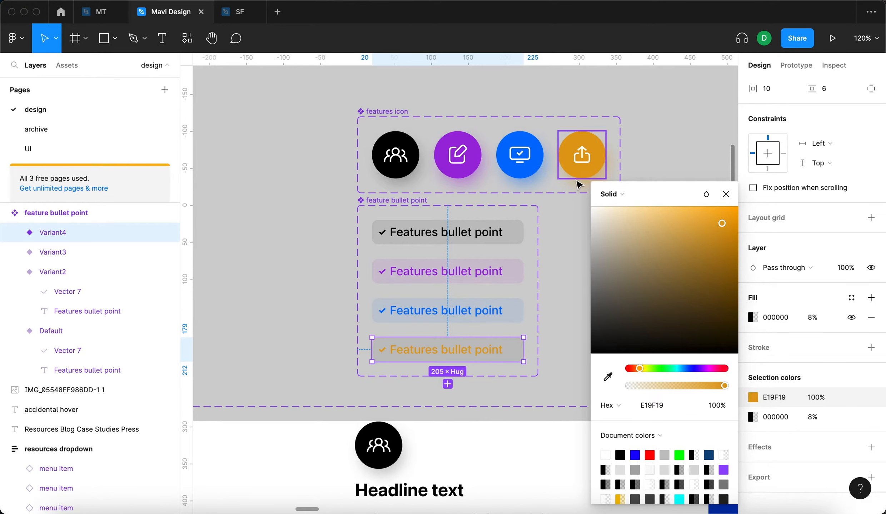
Step: Set Variant4's background fill to the orange E19F19 sampled from the orange feature icon, at 8% opacity
click(753, 418)
click(607, 377)
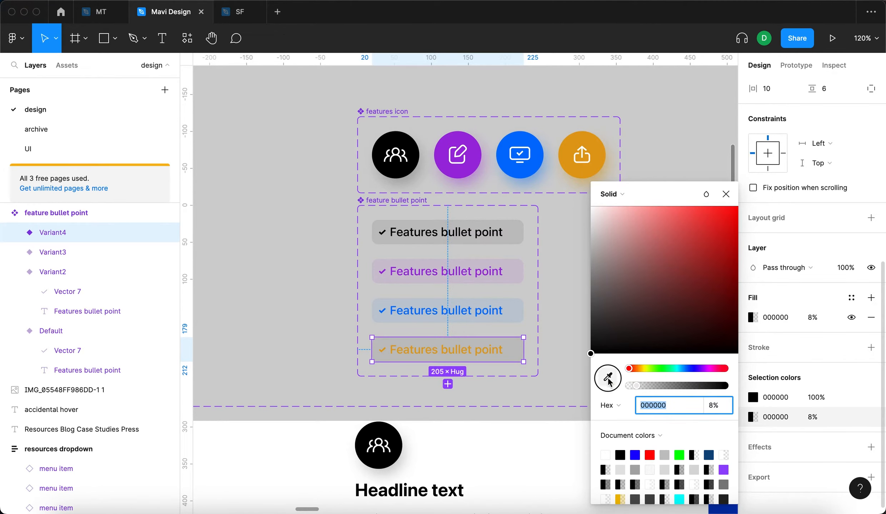
click(600, 140)
drag(720, 385, 636, 386)
key(Escape)
key(Escape)
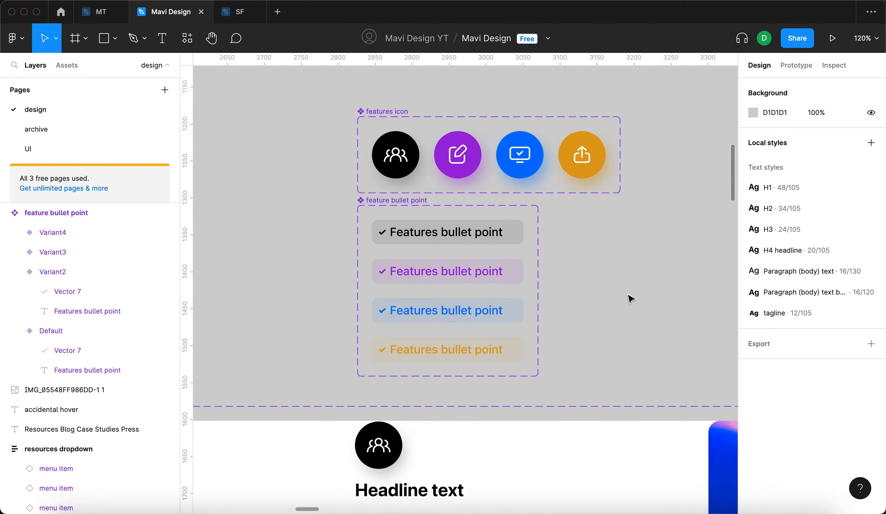
scroll(629, 298, down, 3)
scroll(627, 299, right, 3)
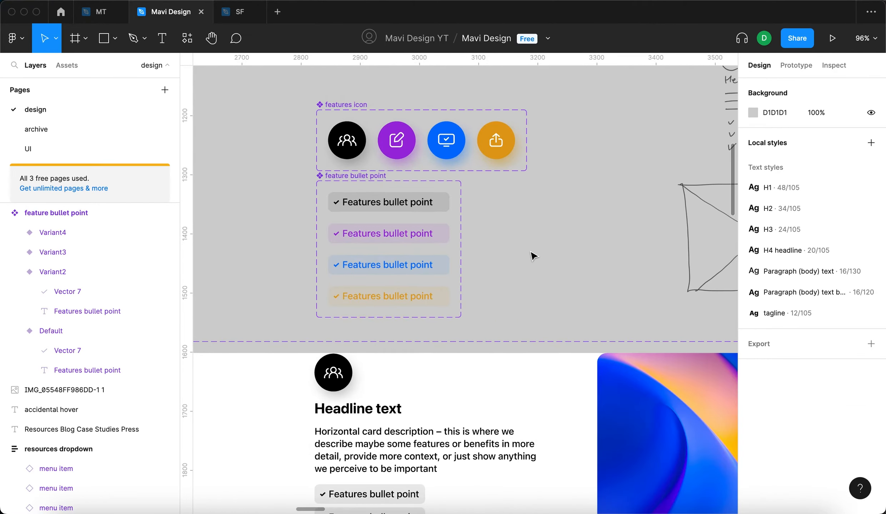
click(405, 296)
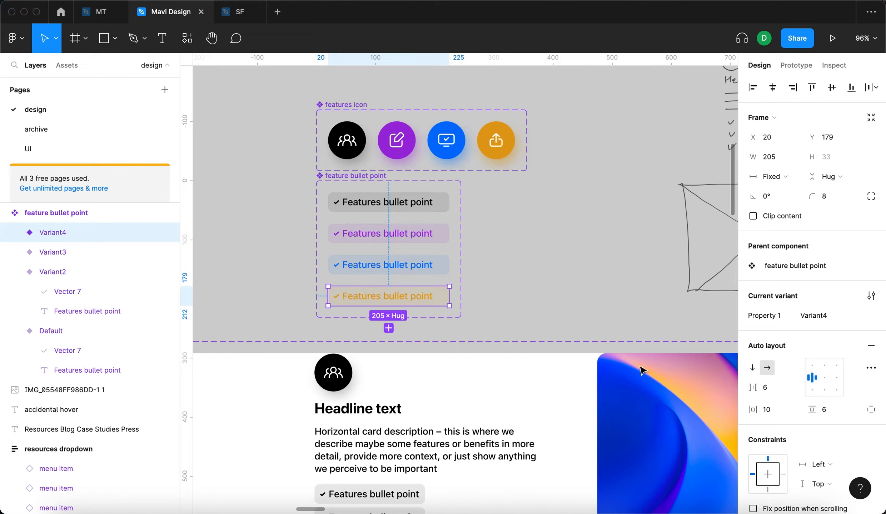
scroll(546, 282, down, 1)
click(538, 263)
scroll(368, 291, up, 5)
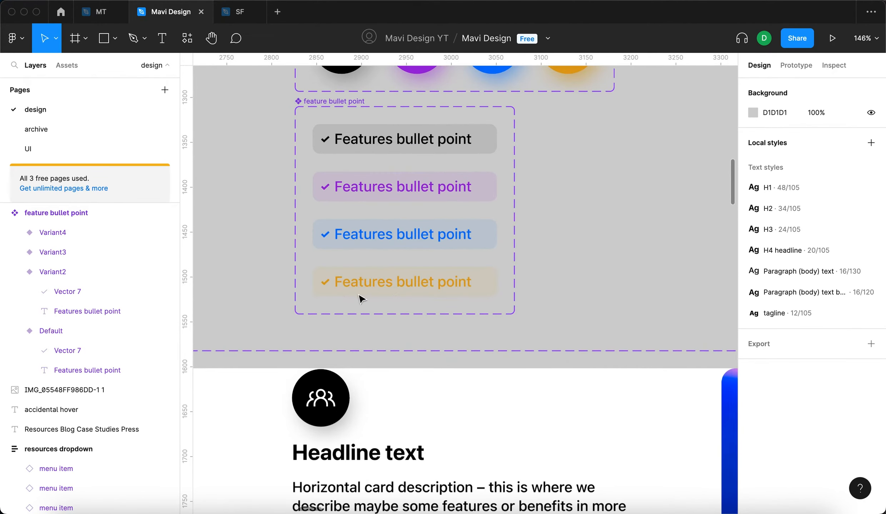
scroll(368, 291, down, 3)
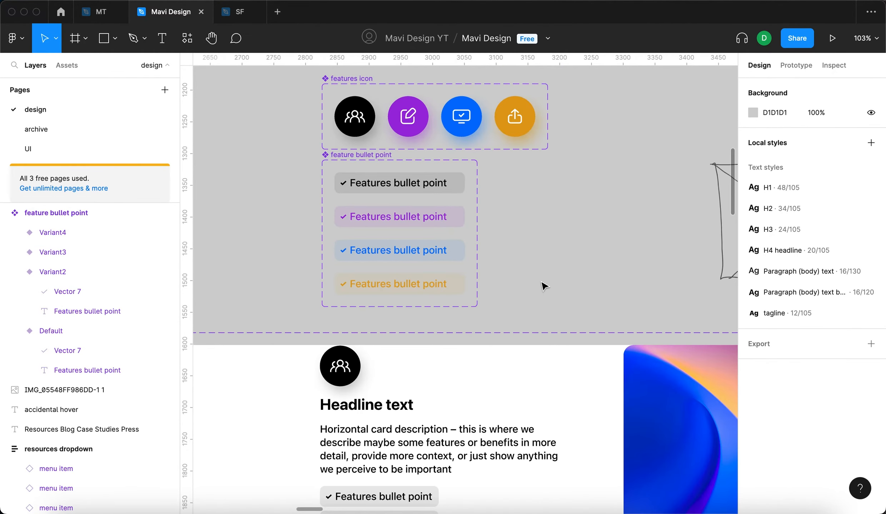
Step: Try a white FFFFFF canvas background behind the bullet point variants, and undo it
click(753, 113)
drag(664, 159, 564, 116)
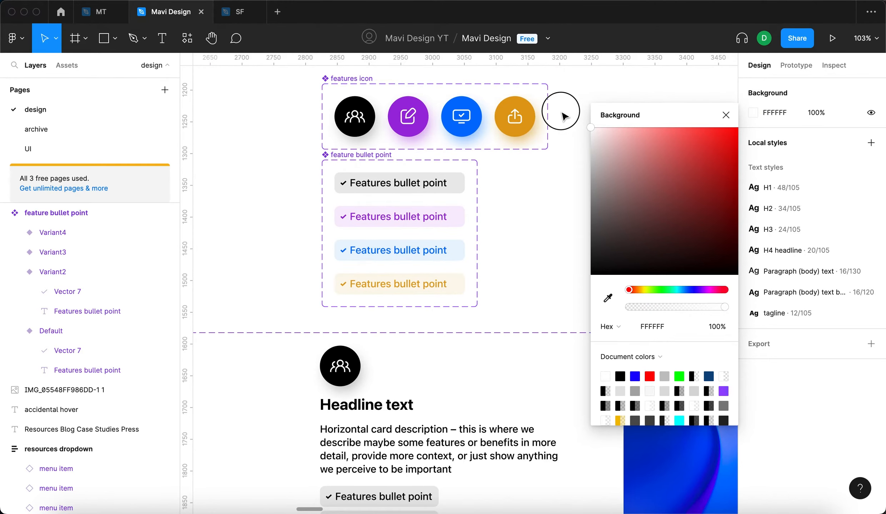
click(726, 115)
key(super+z)
Step: Open Variant4's opaque orange E19F19 selection colour for editing and switch its colour model to HSL
click(435, 289)
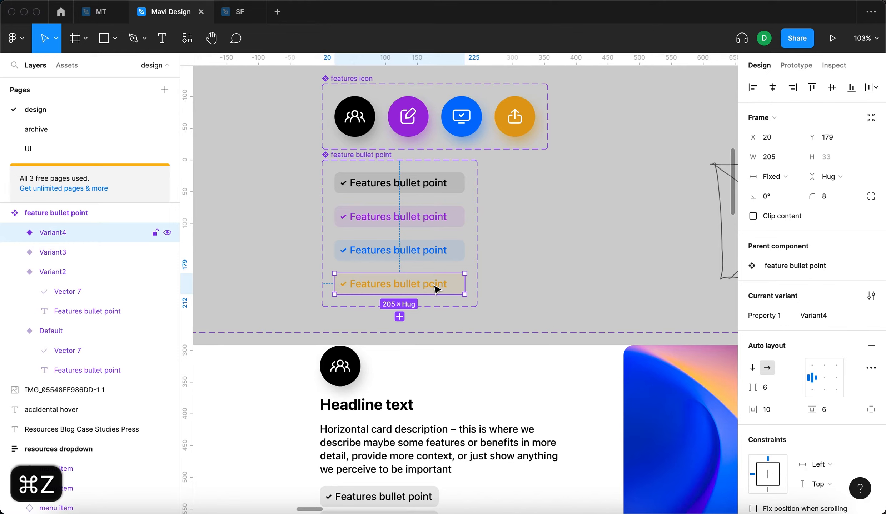
scroll(869, 331, down, 5)
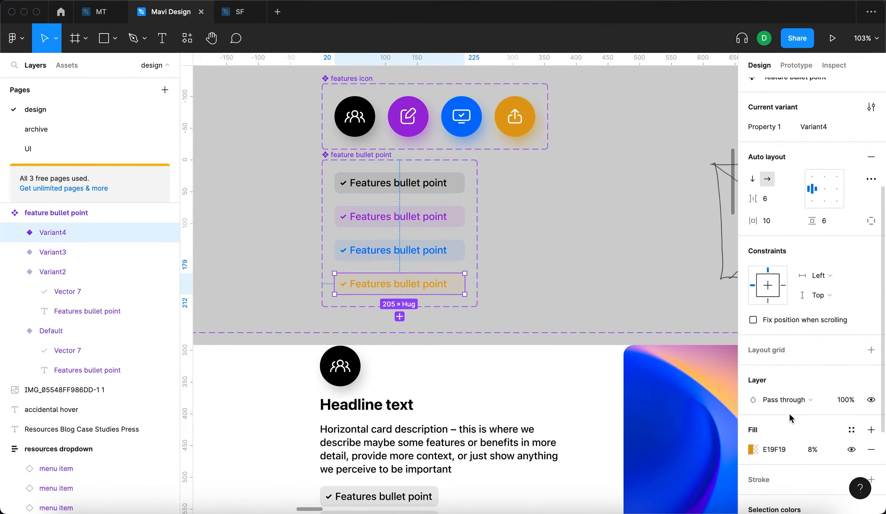
click(755, 450)
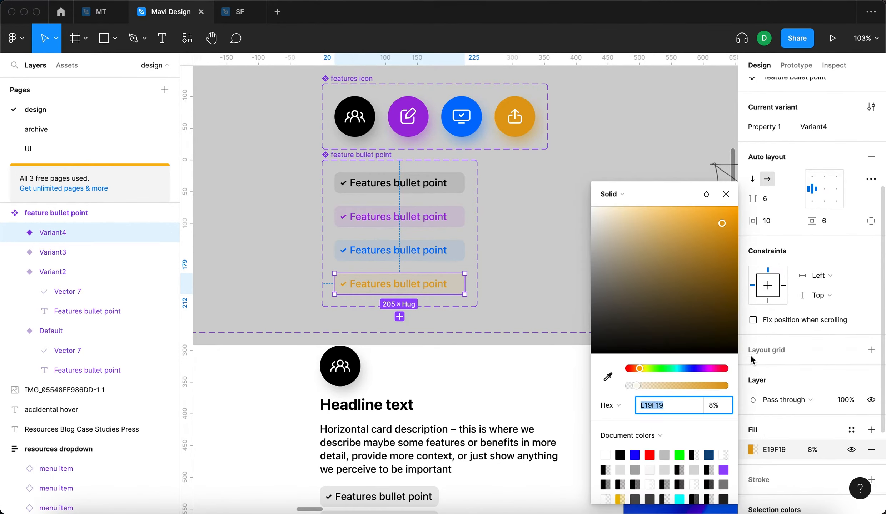
click(792, 433)
scroll(793, 433, down, 3)
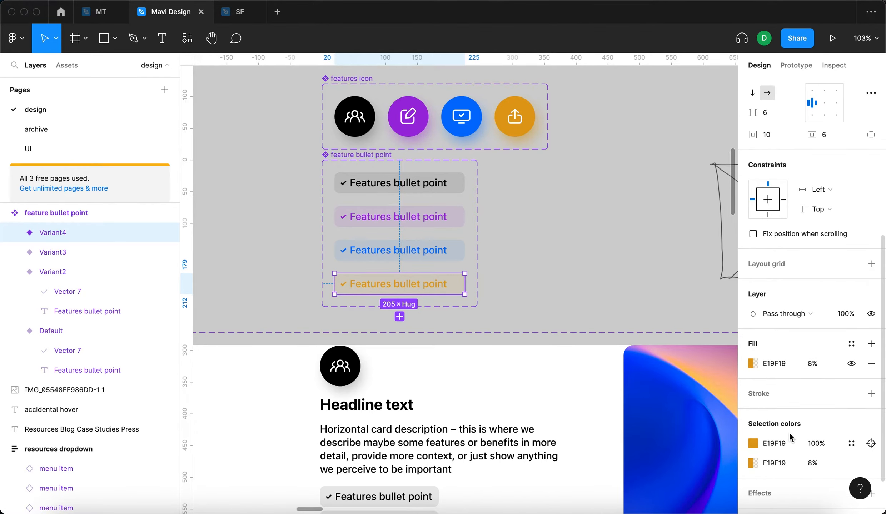
click(755, 444)
click(758, 446)
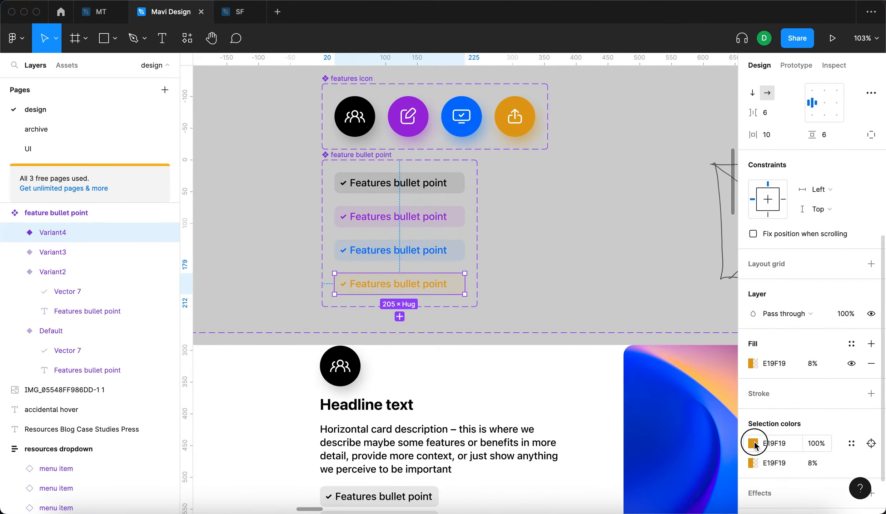
click(754, 445)
click(612, 406)
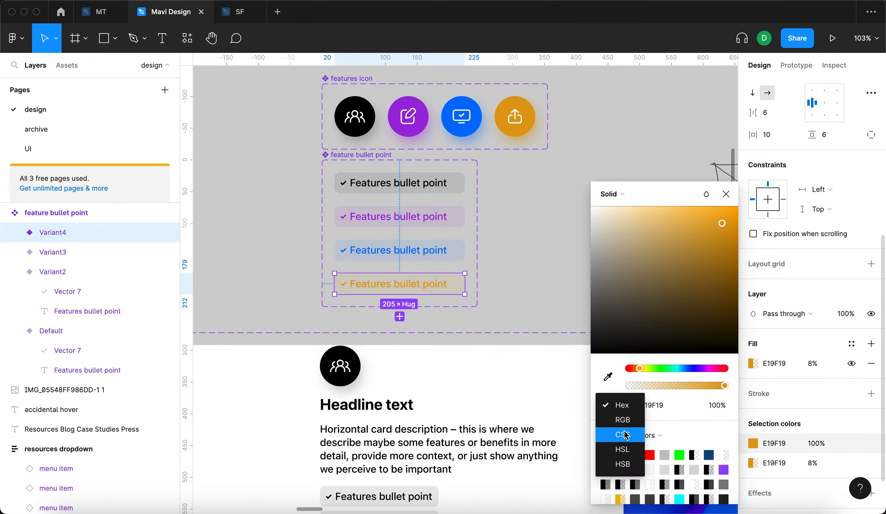
click(625, 449)
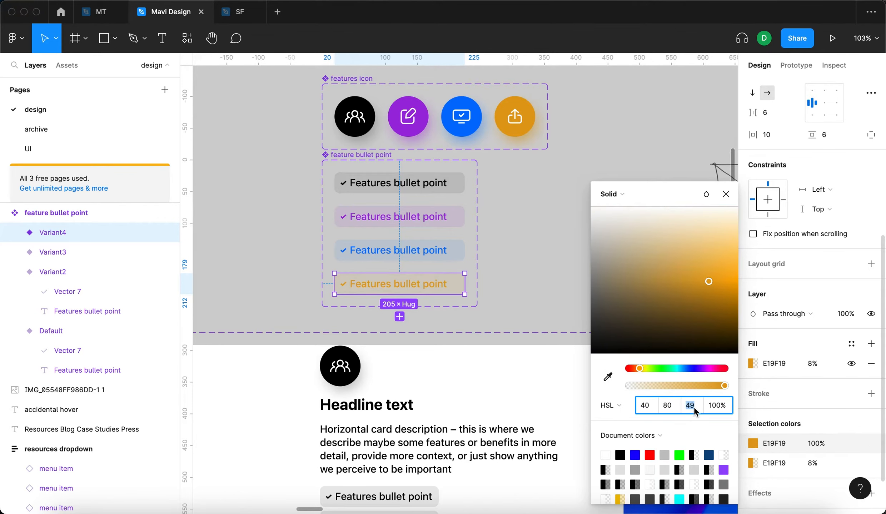
Step: Darken Variant4's orange checkmark and text by setting the HSL lightness to 43
key(Down)
key(Down)
key(Down)
key(Down)
key(Down)
key(Down)
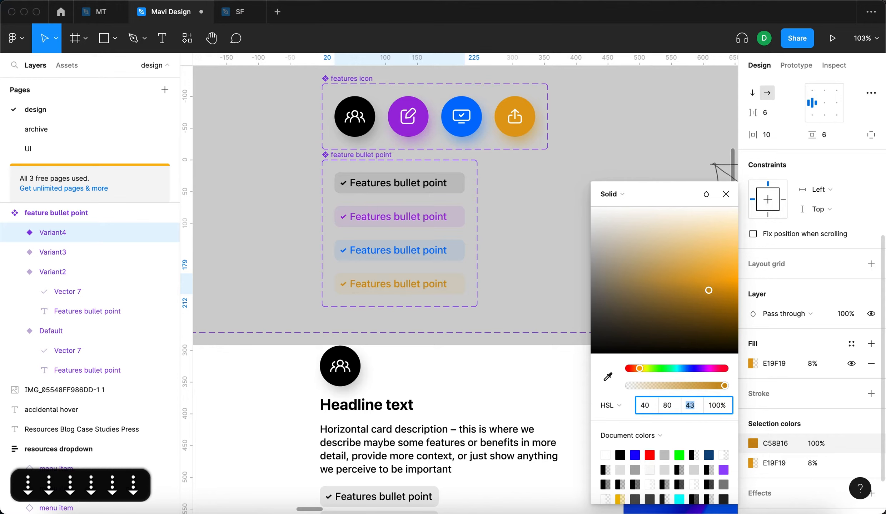
key(Up)
key(Down)
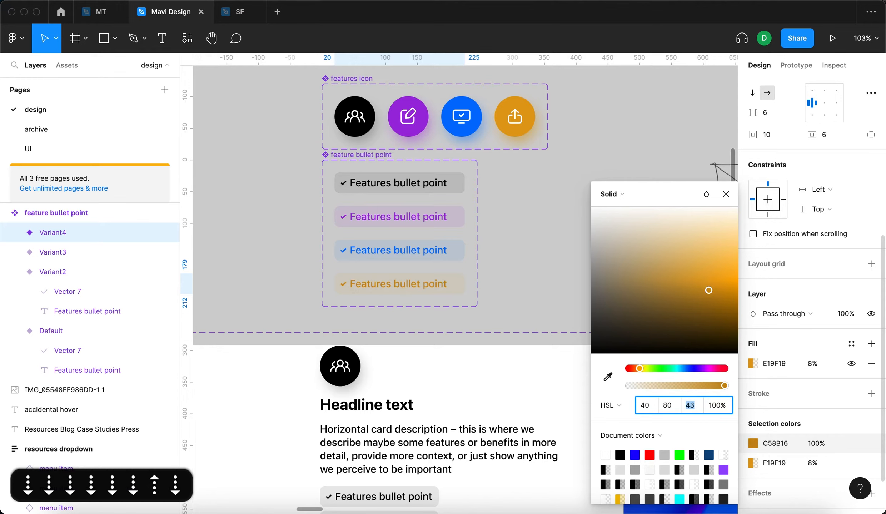
key(Return)
click(578, 228)
Step: Expose the properties of the three nested feature bullet point instances on the horizontal card component set
drag(578, 227, 527, 206)
scroll(528, 206, down, 5)
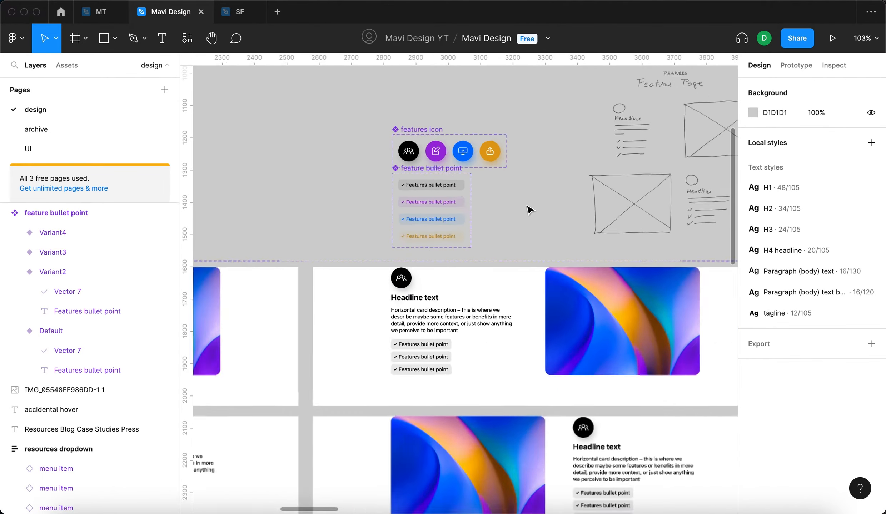
scroll(530, 210, down, 10)
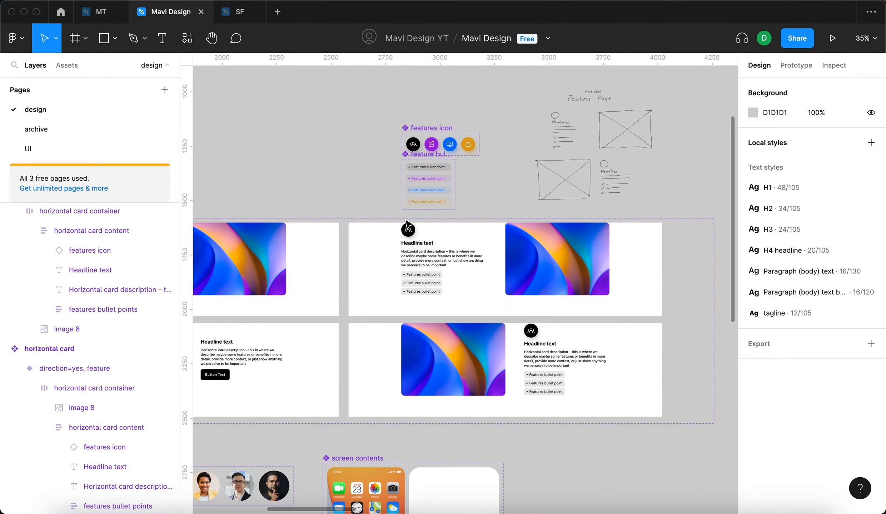
scroll(409, 223, left, 3)
scroll(526, 217, down, 5)
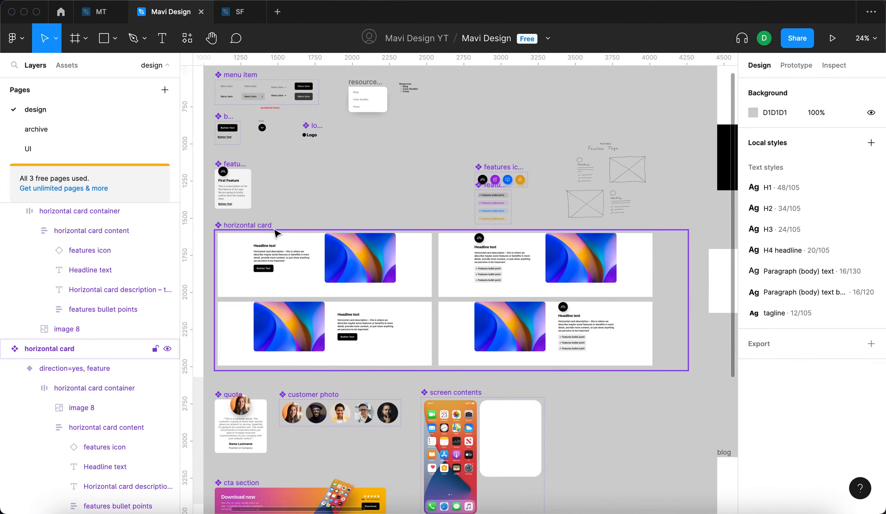
scroll(279, 232, down, 1)
click(251, 218)
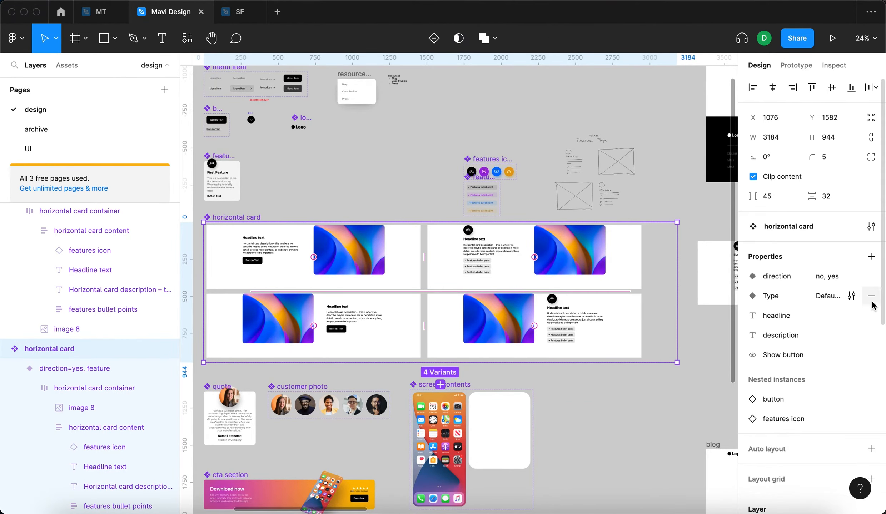
click(876, 259)
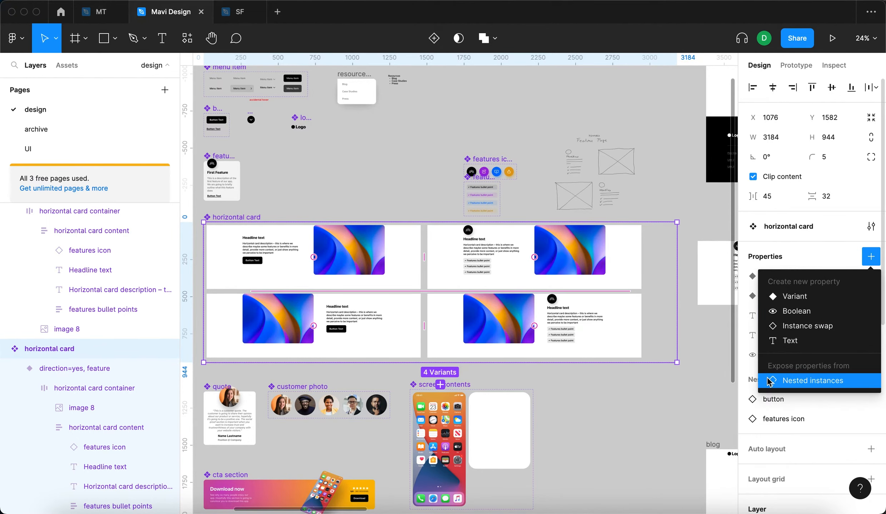
click(817, 386)
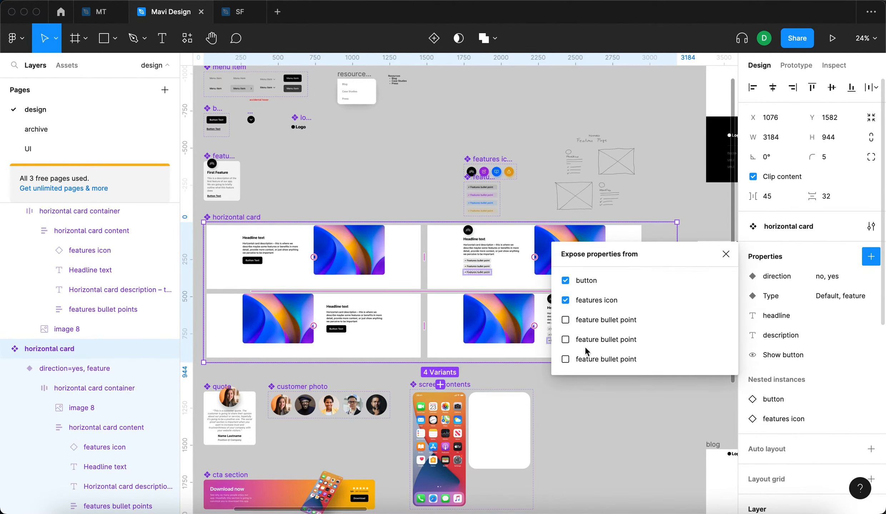
scroll(435, 214, right, 3)
scroll(436, 214, down, 1)
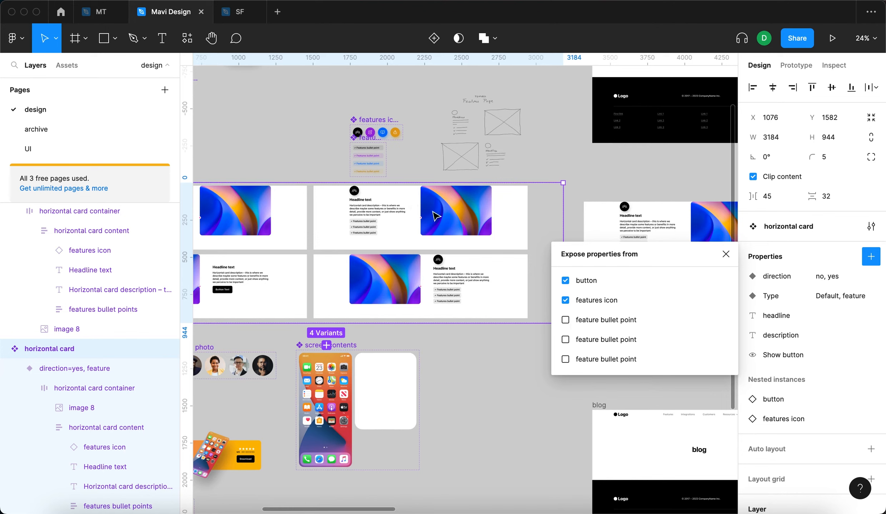
click(565, 320)
click(566, 340)
click(565, 360)
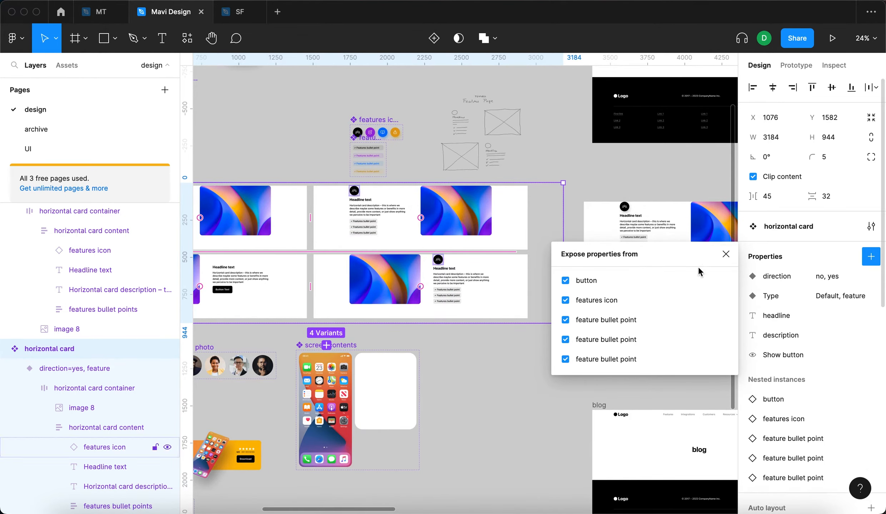
click(725, 254)
Step: Select the standalone horizontal card instance and set its first feature bullet point to Variant2
click(697, 316)
click(695, 247)
scroll(543, 303, right, 5)
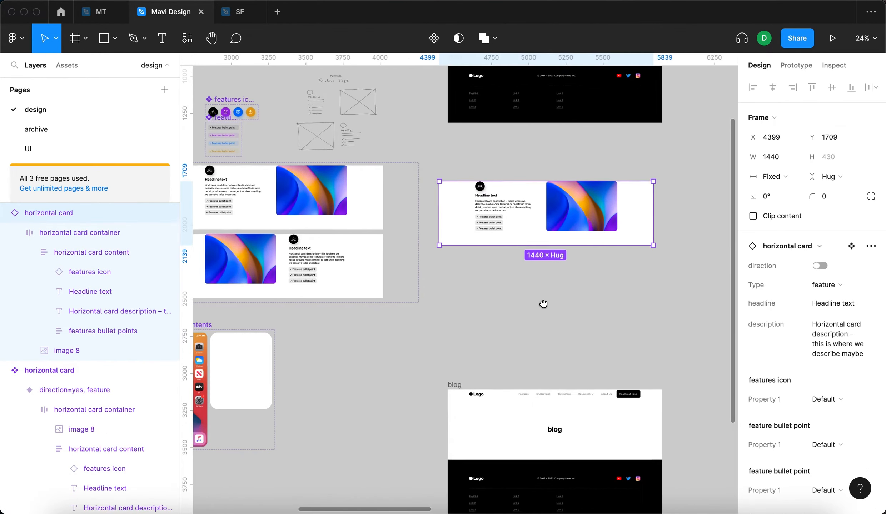
scroll(805, 329, down, 2)
click(821, 328)
click(845, 341)
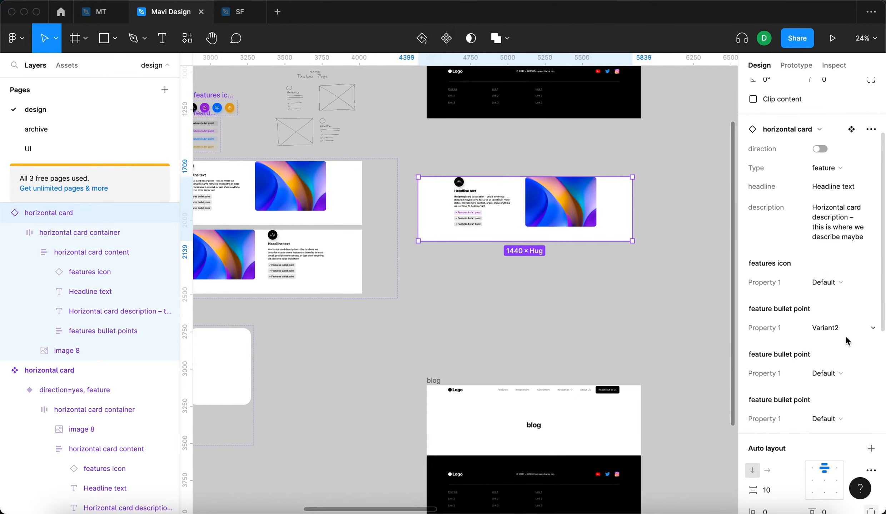
Step: Set the horizontal card instance's second feature bullet point to Variant3 and its third to Variant4
click(844, 374)
click(846, 376)
scroll(487, 263, up, 5)
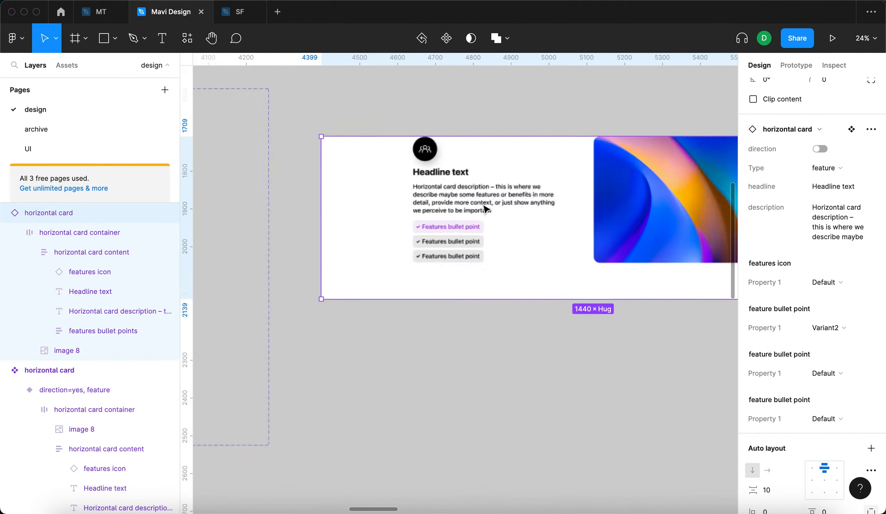
click(825, 373)
click(834, 402)
click(829, 419)
click(829, 461)
scroll(443, 296, up, 3)
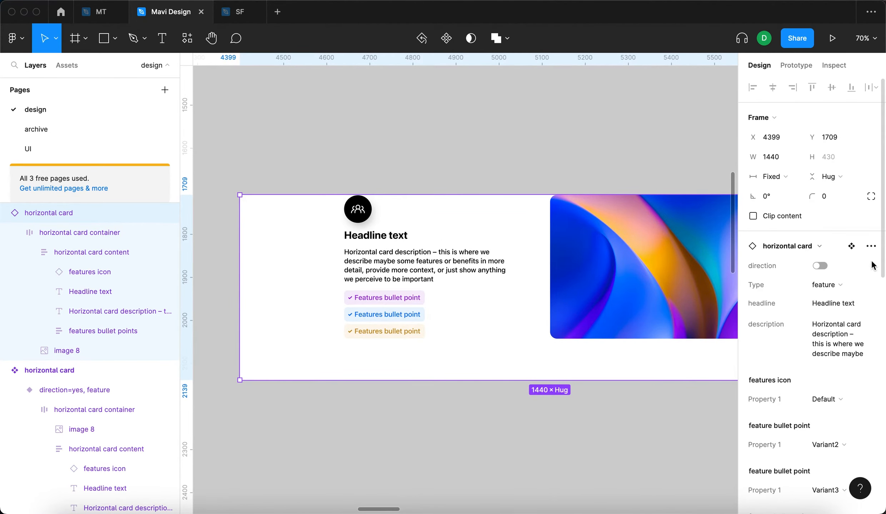
Step: Reset all changes on the horizontal card instance and deselect it
click(871, 246)
click(822, 320)
click(558, 136)
scroll(490, 218, down, 10)
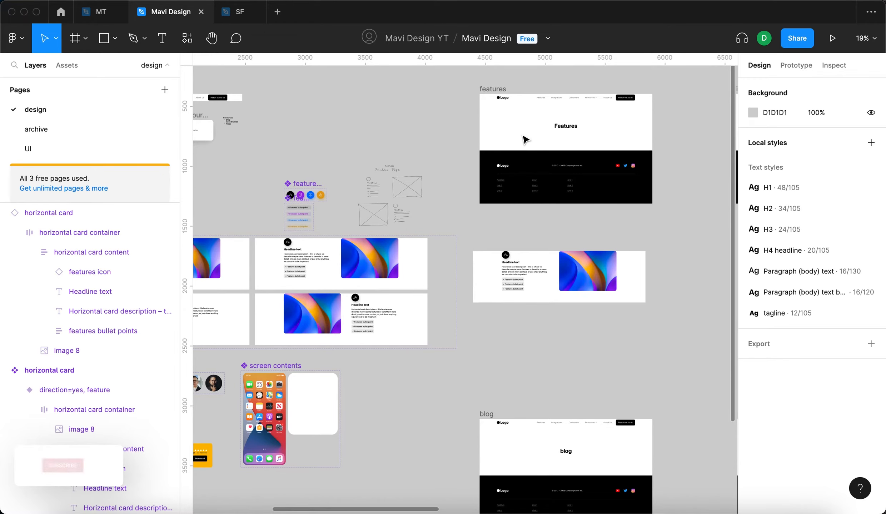
scroll(256, 169, up, 5)
scroll(255, 169, down, 5)
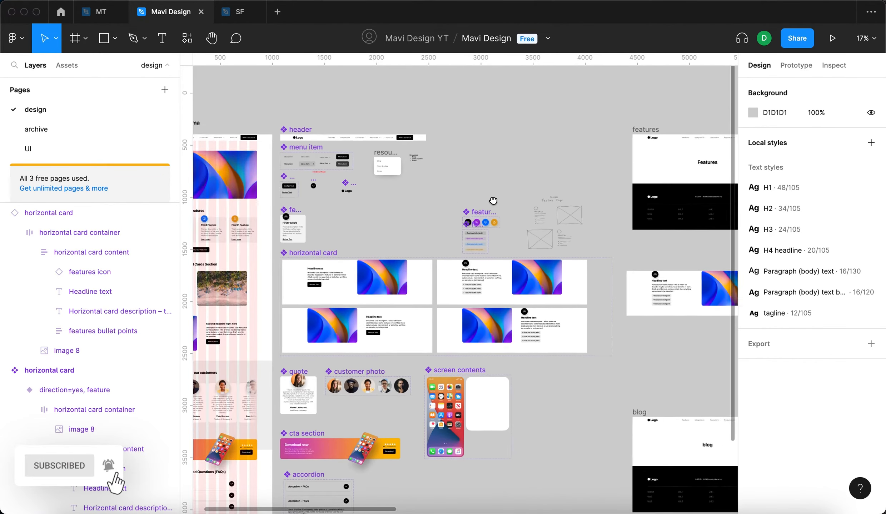
Step: Move the features icon component set beside the feature card component and the wireframe sketch next to the features page frame
click(347, 214)
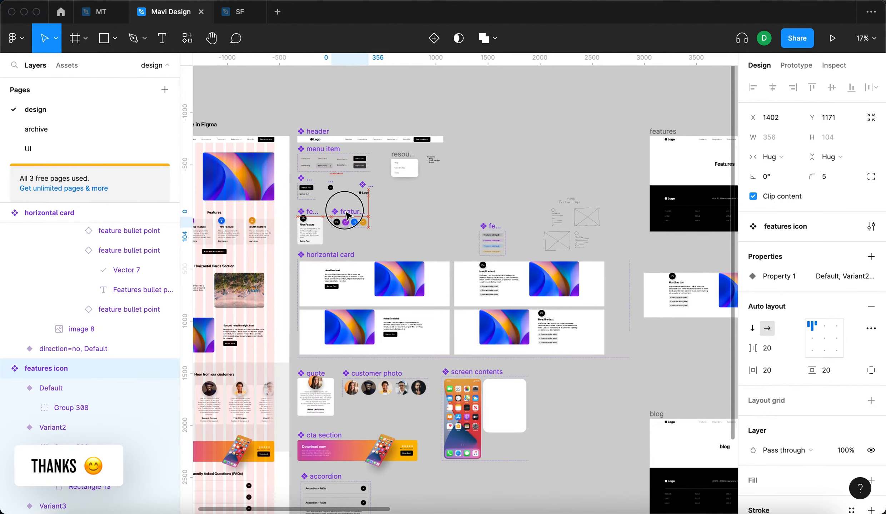
click(467, 206)
mouse_move(575, 229)
mouse_down()
mouse_move(607, 164)
mouse_move(615, 167)
mouse_up()
scroll(574, 214, right, 4)
scroll(573, 214, down, 1)
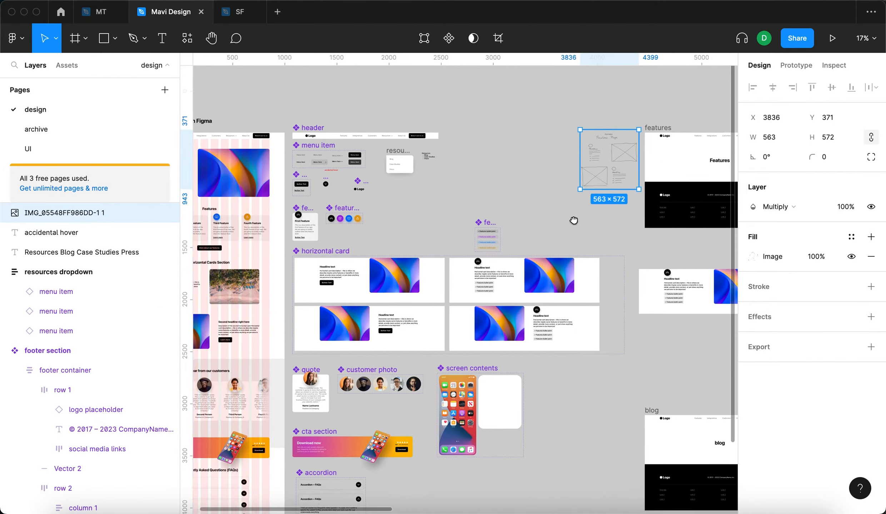
Step: Move the standalone horizontal card instance to X 4913, Y 1727 in the gap below the features page frame
drag(669, 338, 503, 360)
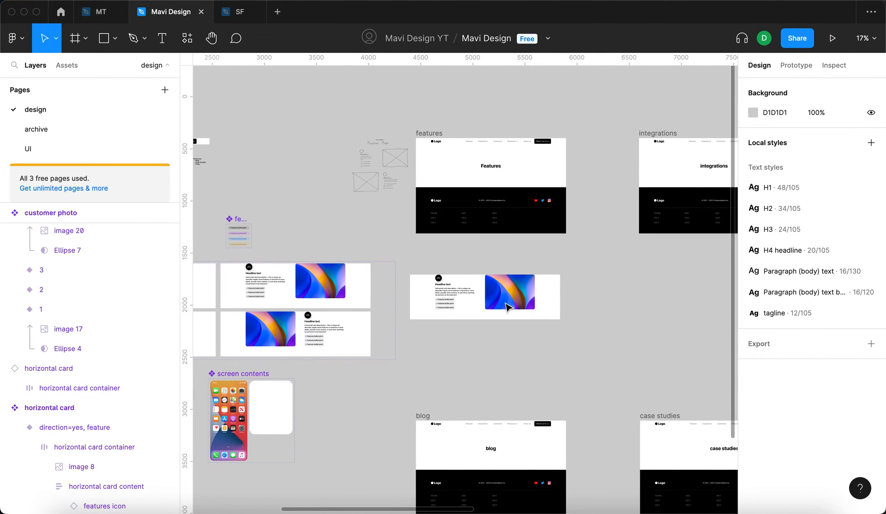
click(546, 302)
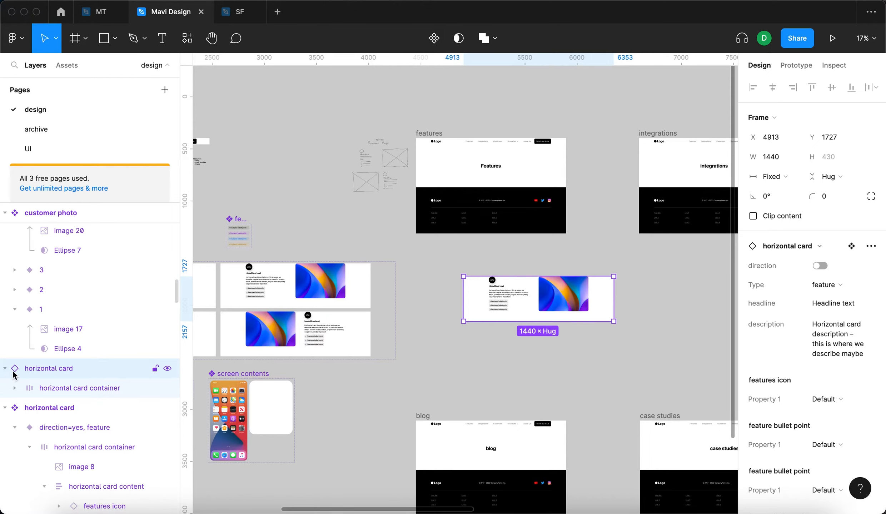
click(573, 346)
click(557, 312)
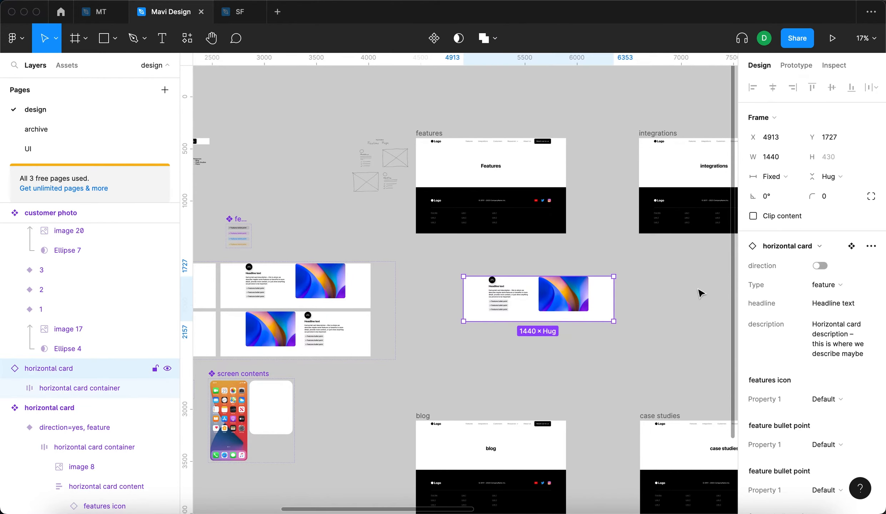
Step: Switch the standalone horizontal card instance's Type to Default and back to feature
click(848, 284)
click(848, 285)
click(645, 332)
click(578, 301)
click(822, 285)
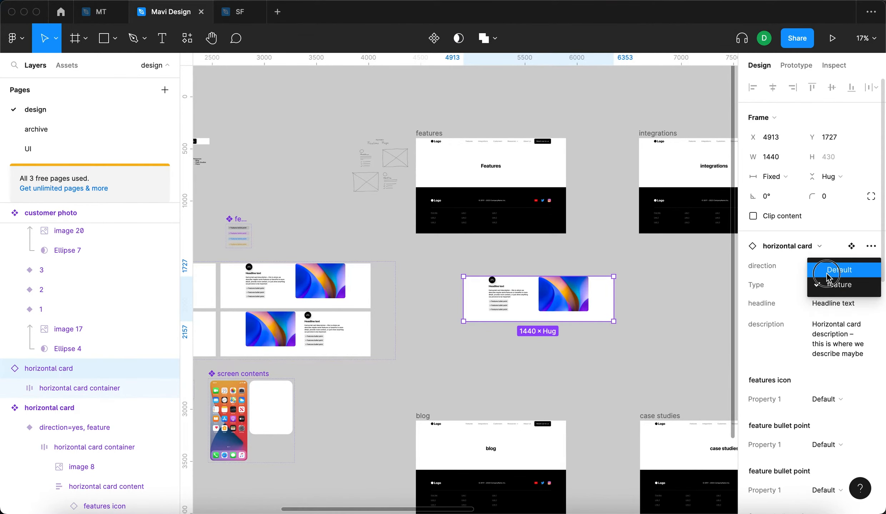
click(839, 269)
click(631, 352)
scroll(630, 343, left, 5)
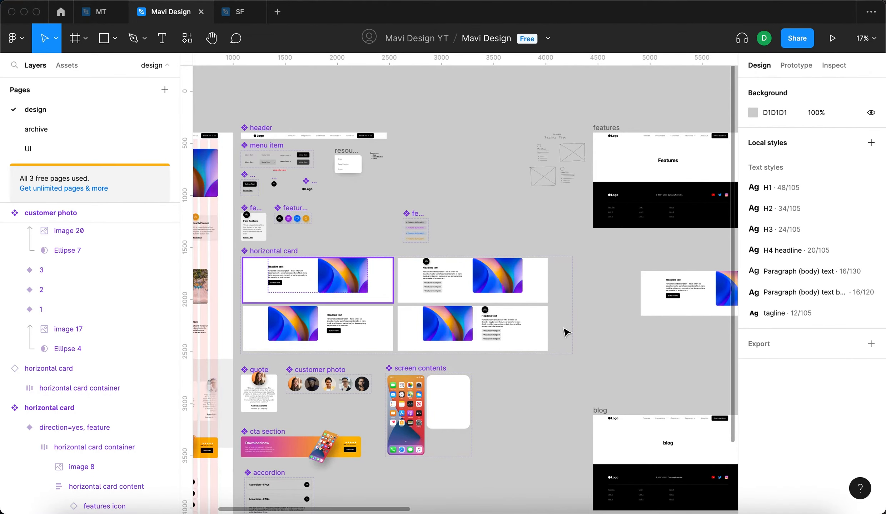
scroll(500, 334, right, 5)
click(598, 282)
click(826, 285)
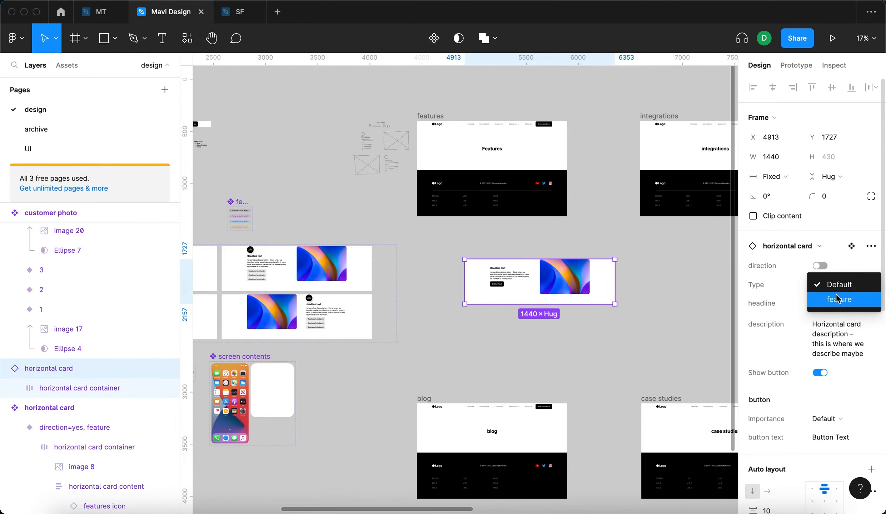
click(839, 300)
click(619, 351)
Step: Move the horizontal card instance closer to the features page frame and make three copies below it, forming a vertical stack of four
drag(596, 288, 567, 266)
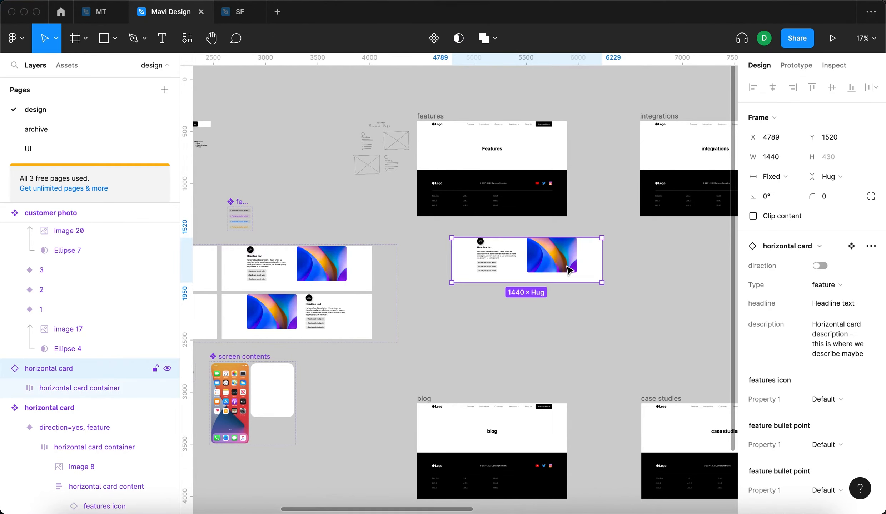
scroll(356, 318, down, 5)
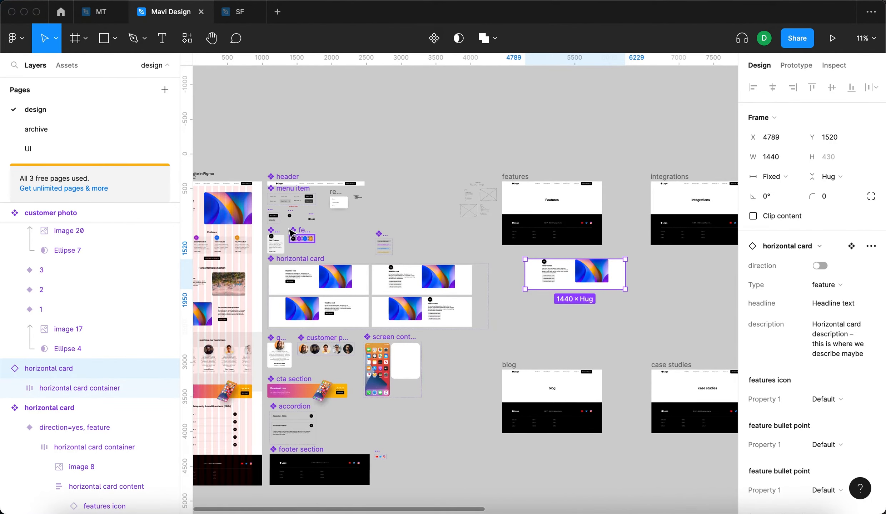
click(568, 314)
scroll(601, 271, up, 5)
drag(609, 263, 619, 346)
key(super+d)
key(super+d)
scroll(619, 346, down, 3)
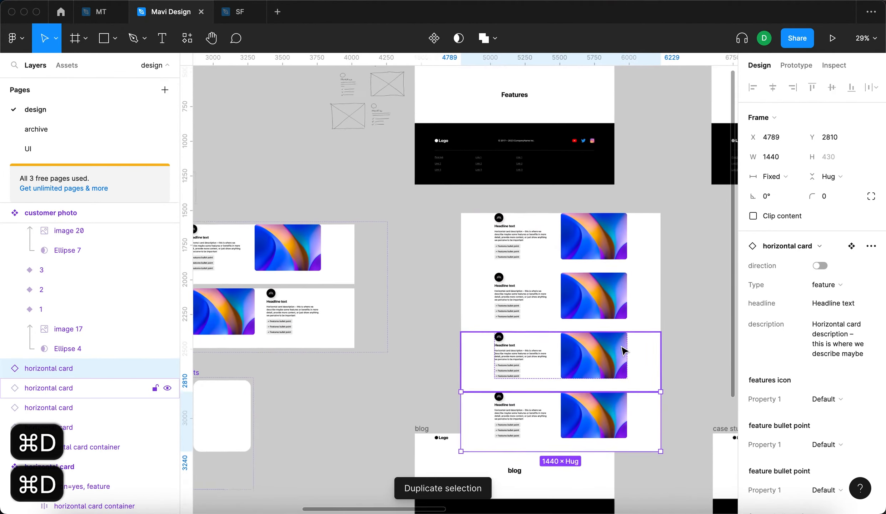
Step: Select all four stacked horizontal cards and move them together into the empty canvas area above the features page frame
scroll(649, 349, down, 5)
shift+click(644, 352)
shift+click(643, 325)
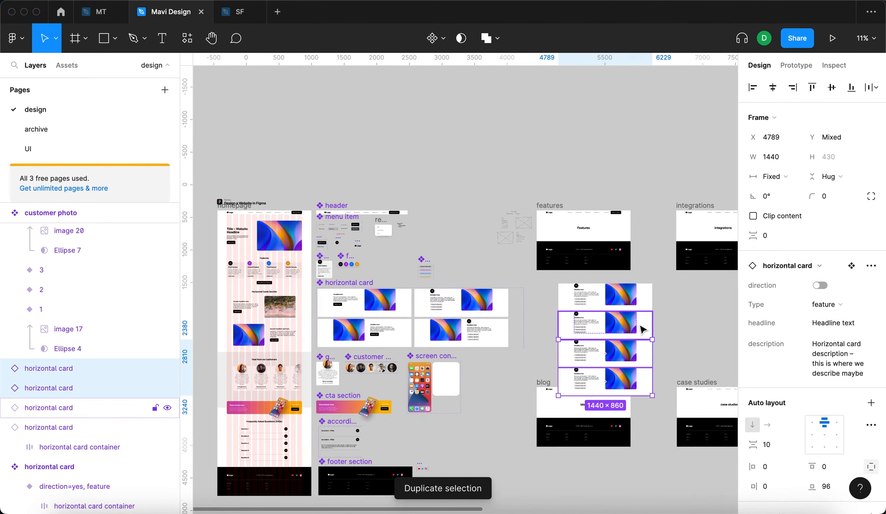
shift+click(643, 303)
drag(644, 322, 604, 101)
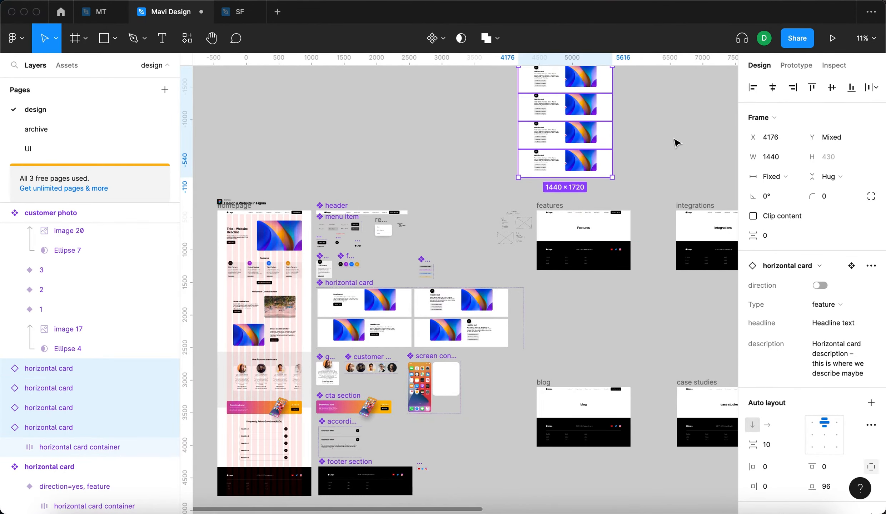
click(676, 143)
scroll(607, 150, up, 2)
click(546, 172)
click(643, 220)
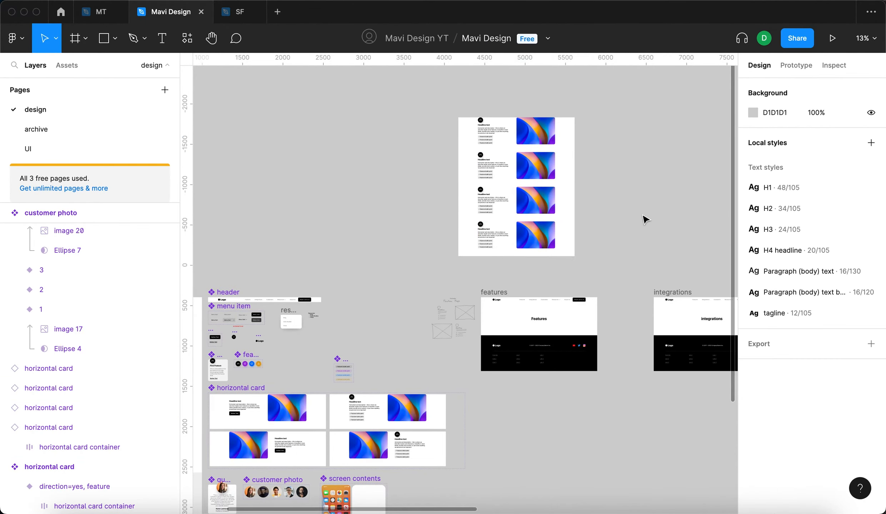
Step: Turn on the direction property for the second and fourth horizontal cards so that their layout alternates
click(559, 184)
shift+click(565, 244)
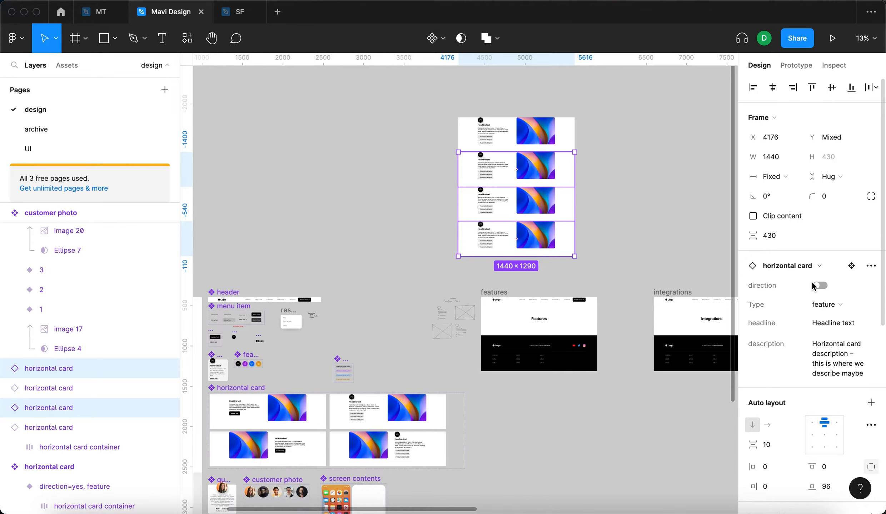
click(820, 286)
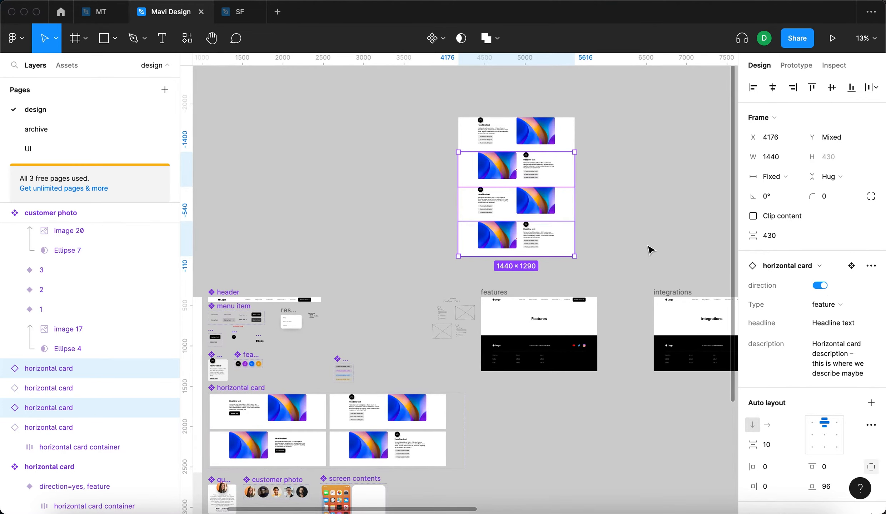
click(646, 216)
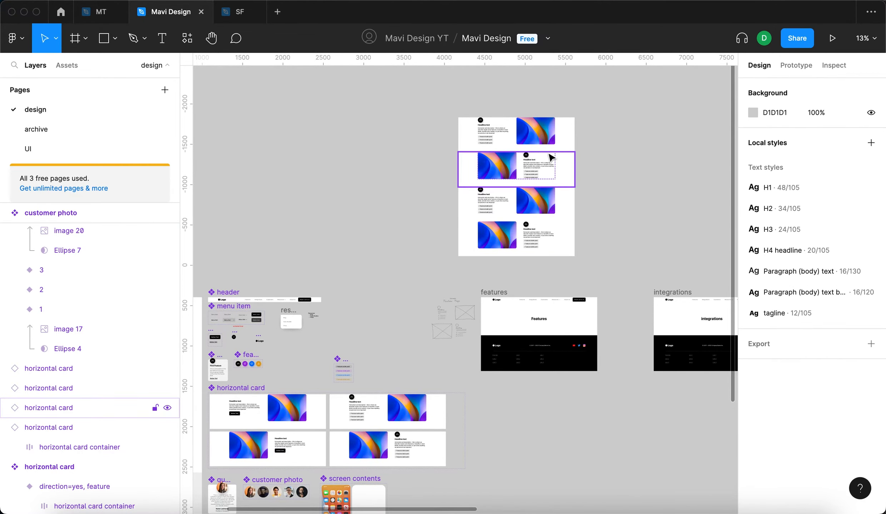
ctrl+scroll(532, 159, up, 3)
drag(632, 277, 590, 243)
scroll(586, 245, right, 2)
ctrl+scroll(578, 245, down, 5)
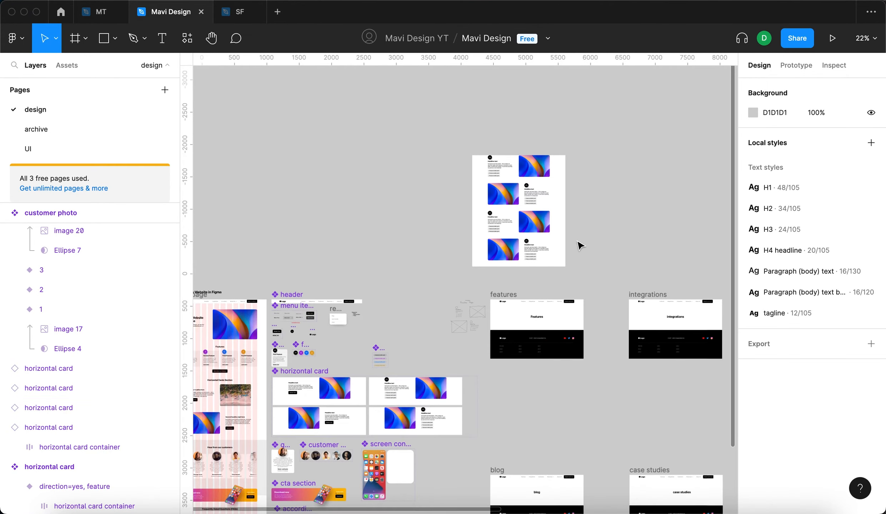
click(539, 153)
click(441, 189)
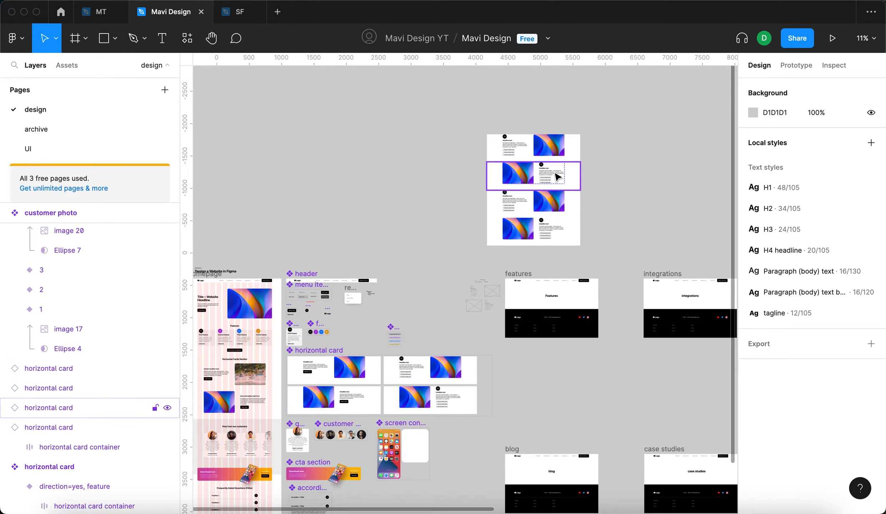
Step: Set the features icon of the second horizontal card to Variant2
ctrl+scroll(559, 182, up, 5)
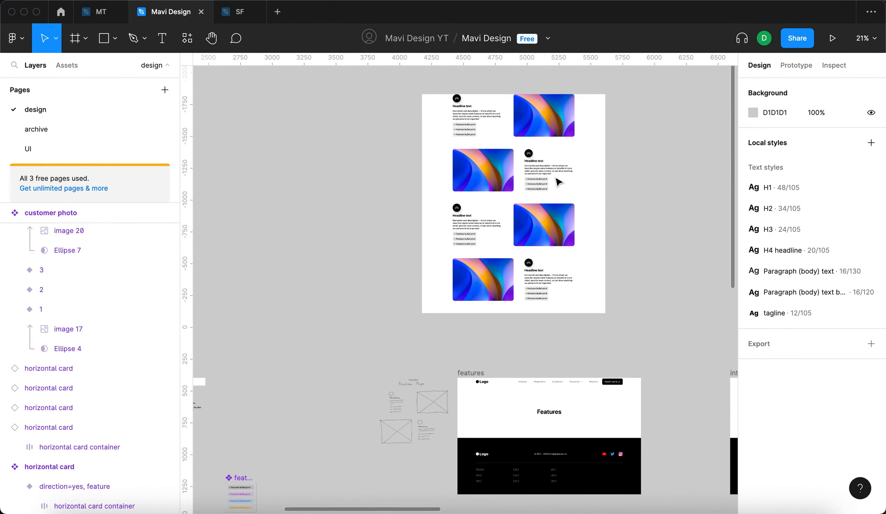
click(558, 180)
scroll(414, 236, down, 3)
scroll(384, 211, left, 2)
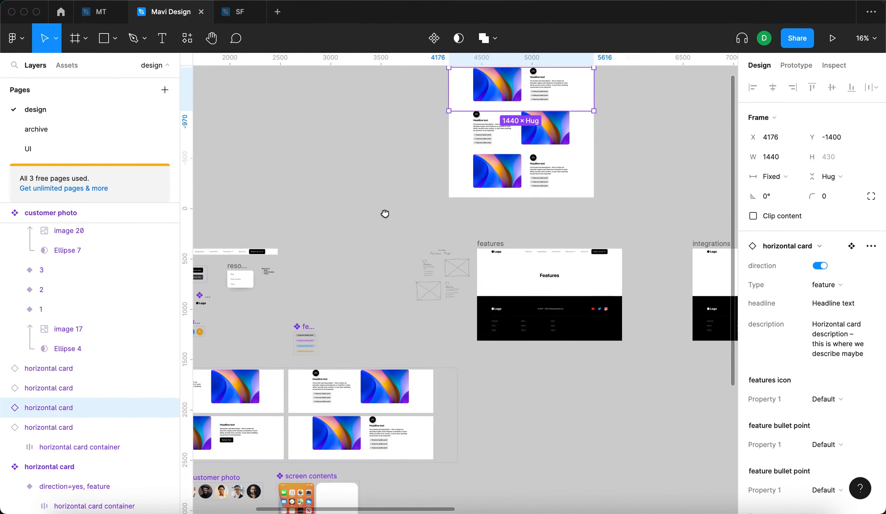
scroll(426, 255, up, 3)
click(829, 400)
click(797, 413)
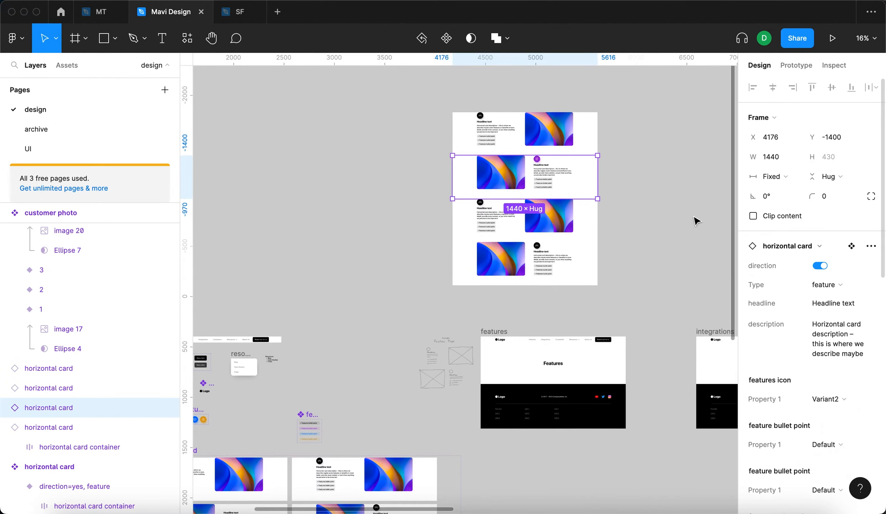
Step: Set all three feature bullet points of the second horizontal card to Variant2 and deselect the card
ctrl+scroll(580, 182, up, 5)
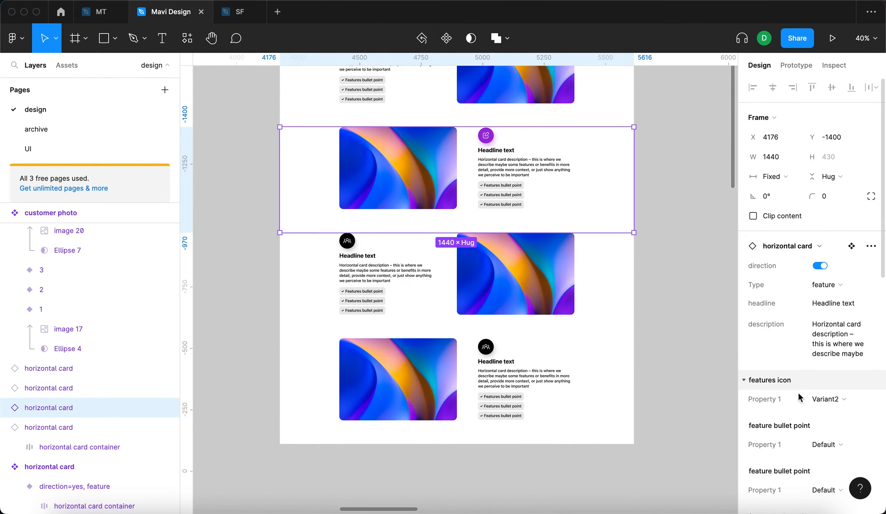
scroll(845, 451, down, 10)
click(842, 219)
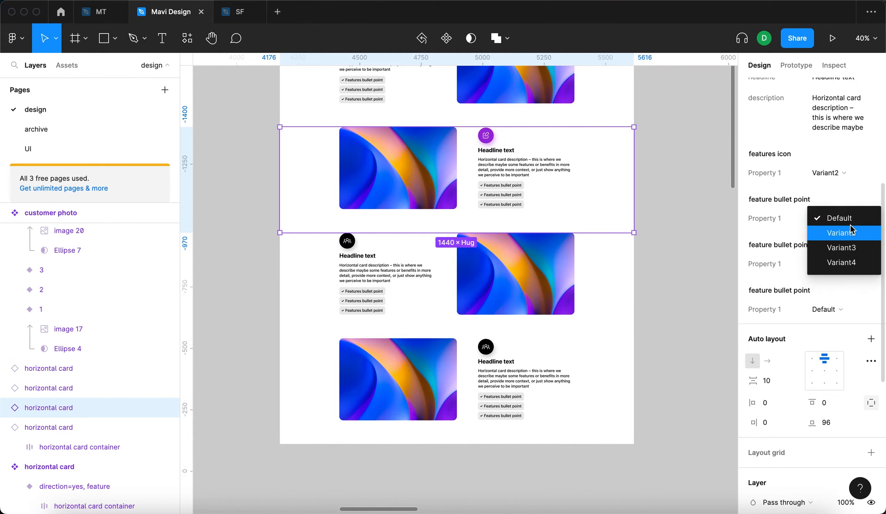
click(841, 233)
click(835, 265)
click(841, 279)
click(834, 309)
click(835, 324)
click(686, 225)
Step: Set the features icon of the third horizontal card to Variant3
scroll(687, 226, up, 5)
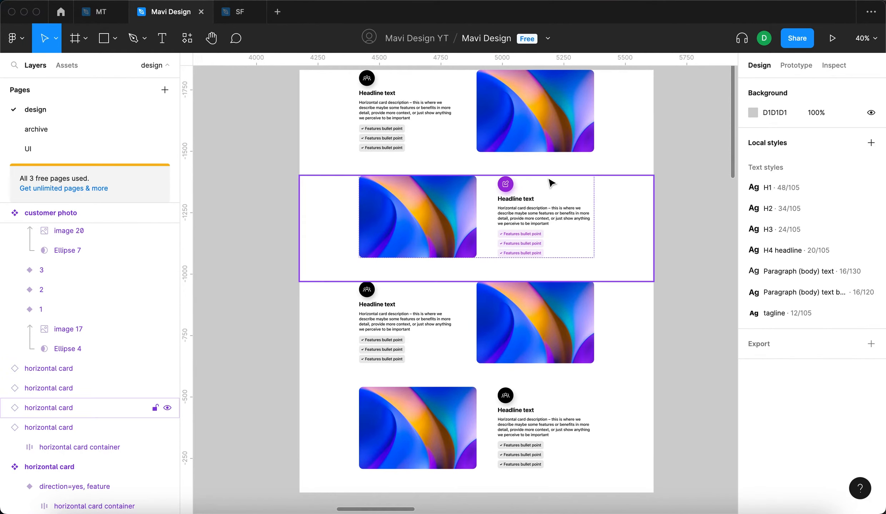
scroll(491, 283, down, 5)
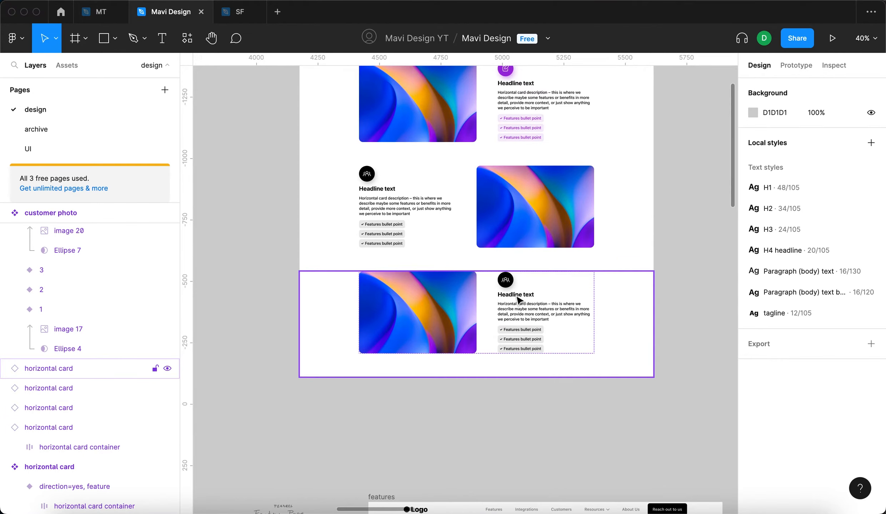
click(551, 215)
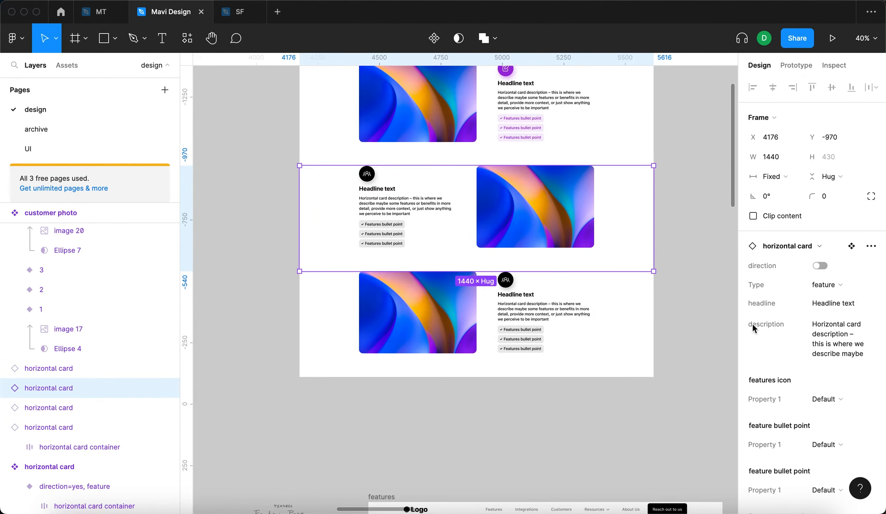
scroll(752, 326, down, 2)
click(840, 371)
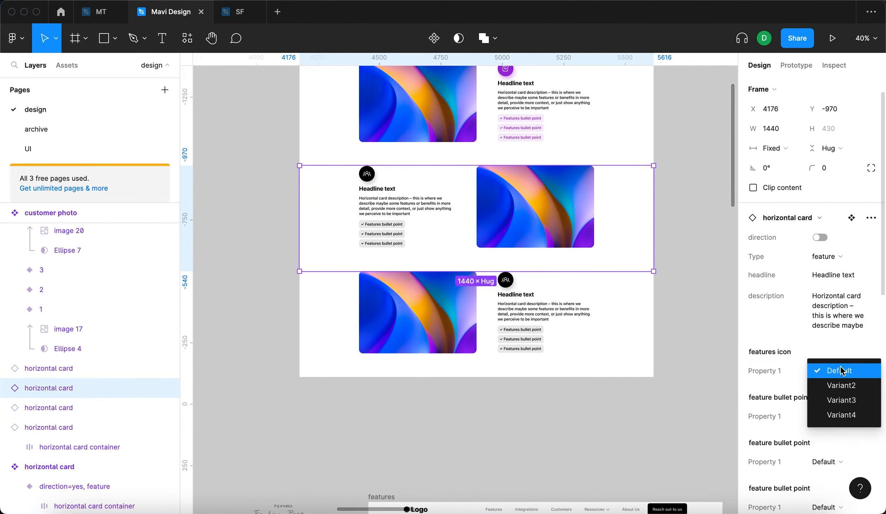
click(840, 403)
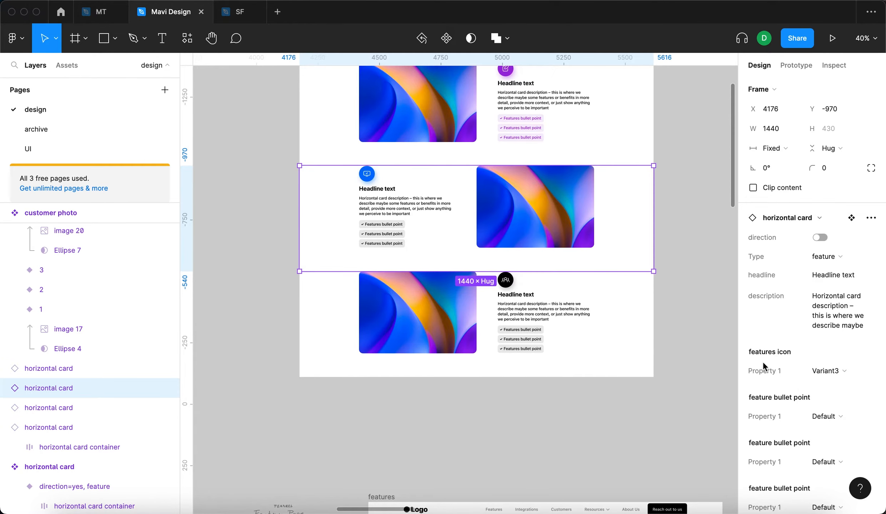
Step: Set all three feature bullet points of the third horizontal card to Variant3 and deselect the card
scroll(822, 382, down, 1)
click(843, 392)
click(841, 422)
click(840, 436)
click(841, 467)
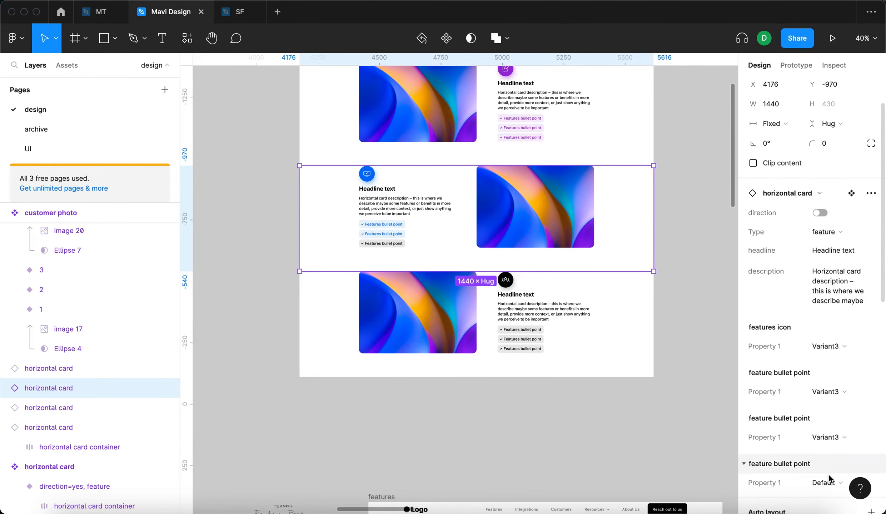
click(829, 483)
click(829, 472)
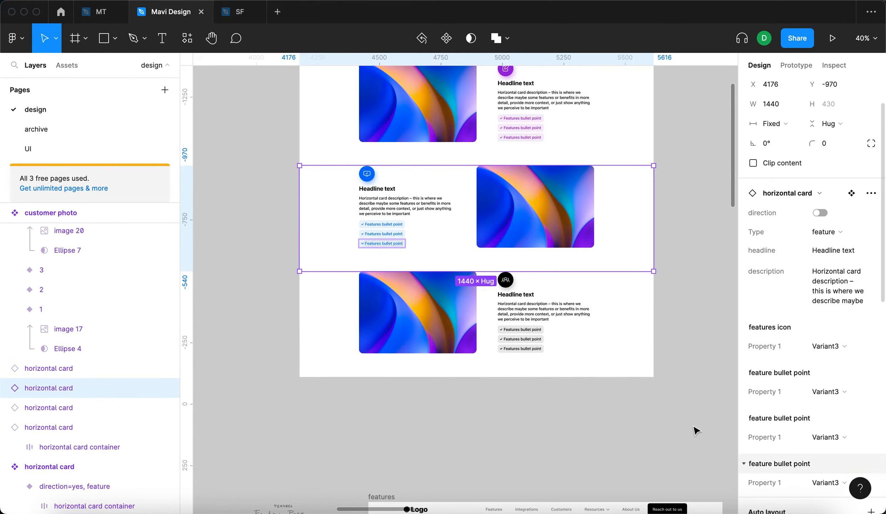
click(696, 429)
Step: Set the features icon of the fourth horizontal card to Variant4
click(640, 282)
scroll(757, 282, down, 5)
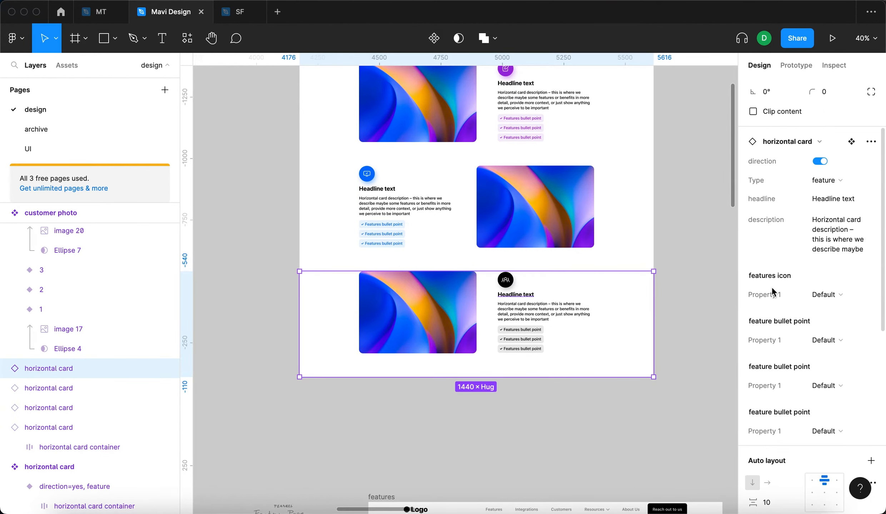
click(841, 263)
click(845, 305)
Step: Set all three feature bullet points of the fourth horizontal card to Variant4 and deselect the card
click(826, 309)
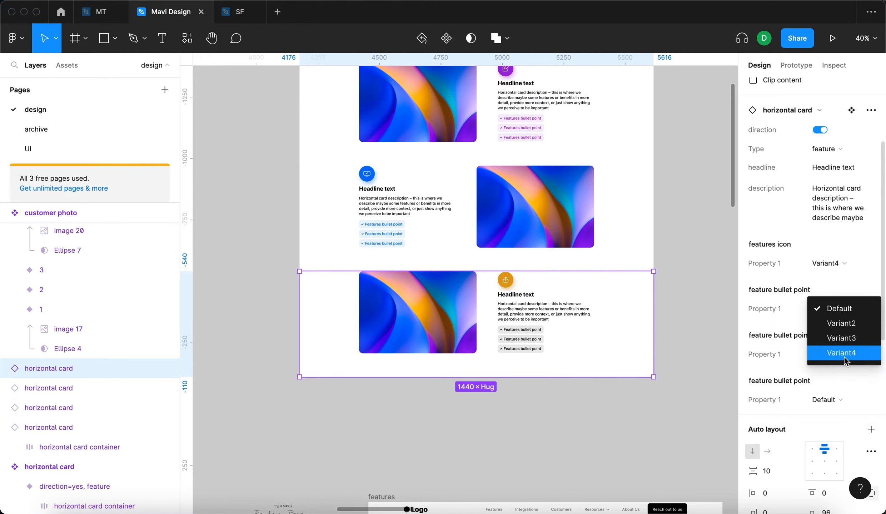
click(844, 357)
click(836, 355)
click(844, 399)
click(839, 400)
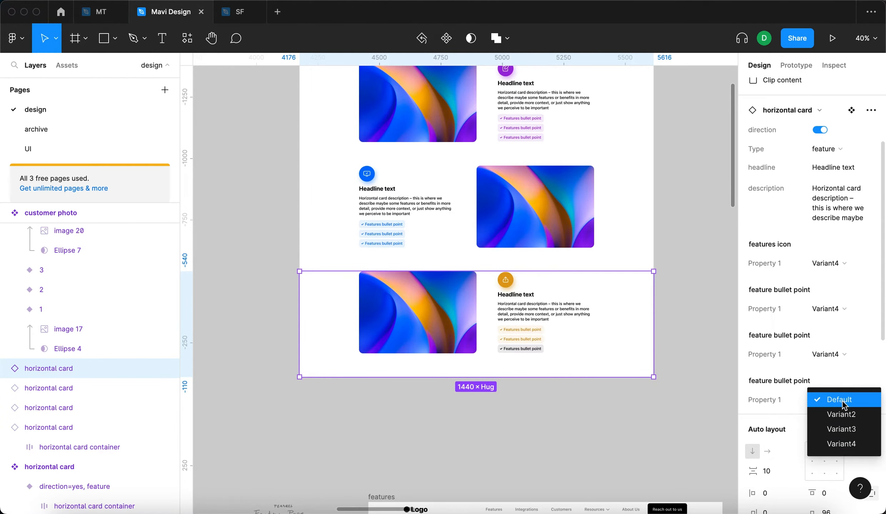
click(850, 449)
click(666, 437)
scroll(666, 437, down, 5)
scroll(450, 323, up, 5)
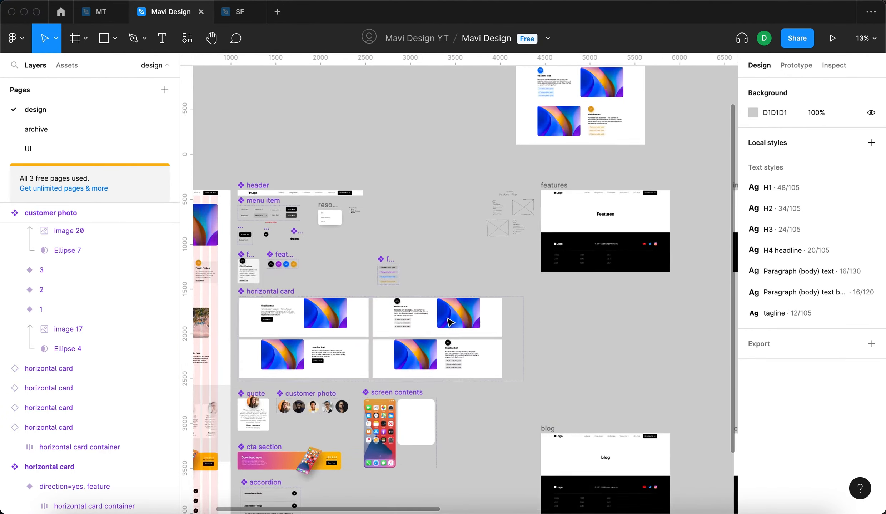
Step: Replace the image fill in both feature variants of the horizontal card component with a solid 000000 fill at 20%
double_click(485, 317)
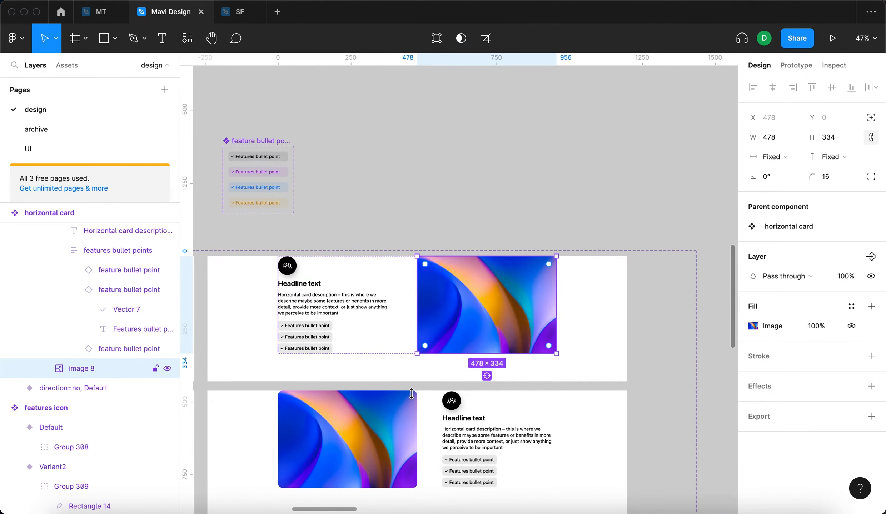
shift+click(397, 418)
scroll(501, 203, down, 5)
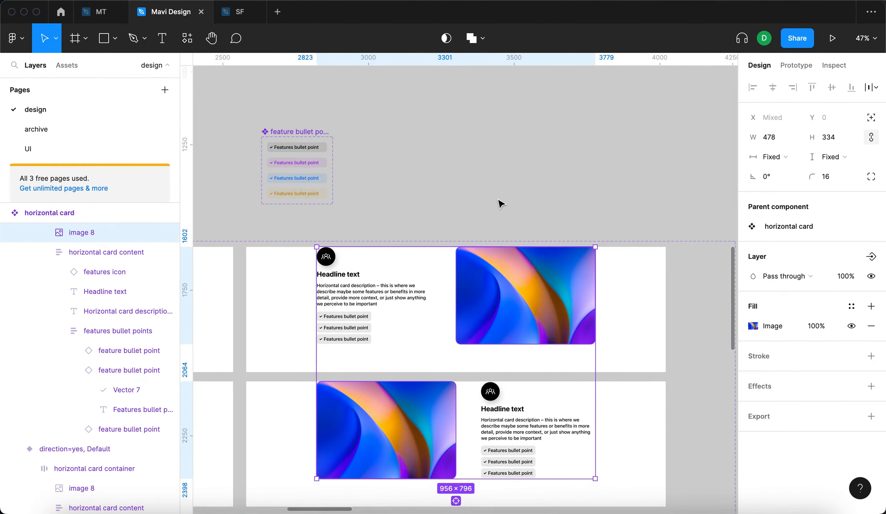
click(870, 307)
drag(746, 326, 743, 346)
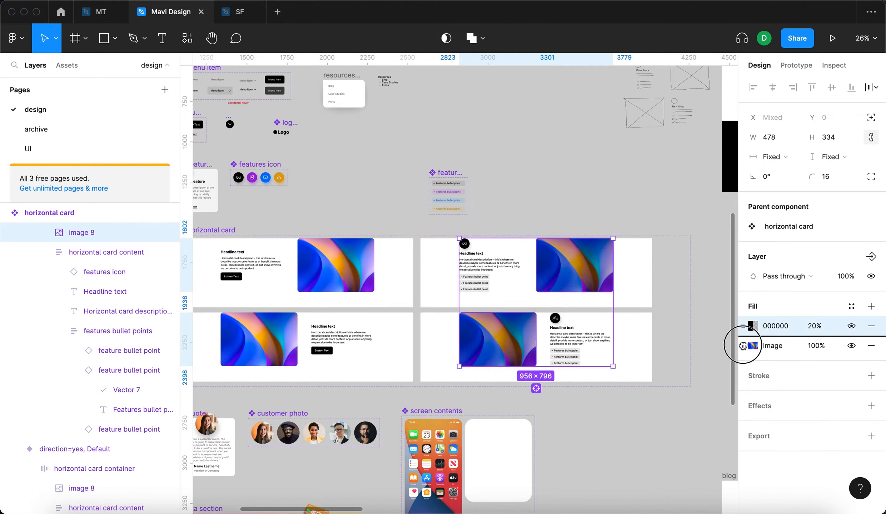
drag(844, 335, 881, 336)
click(872, 326)
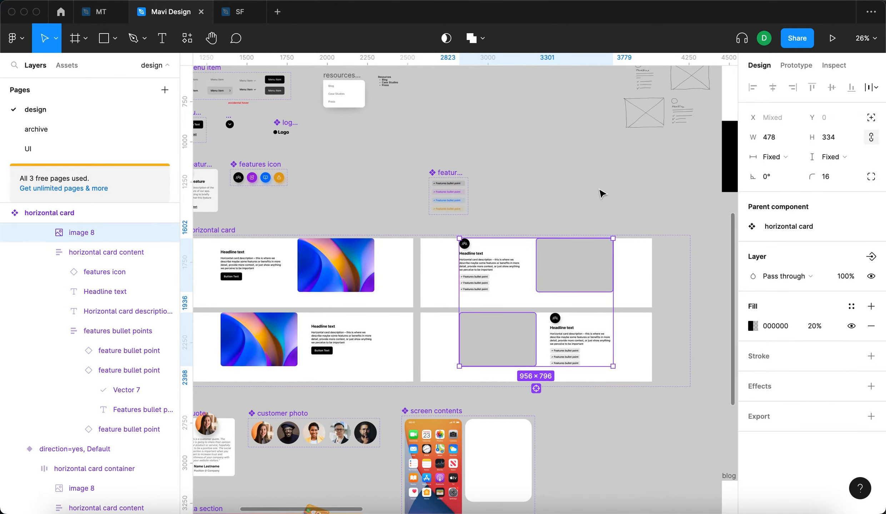
click(601, 192)
drag(584, 198, 430, 390)
scroll(430, 390, up, 5)
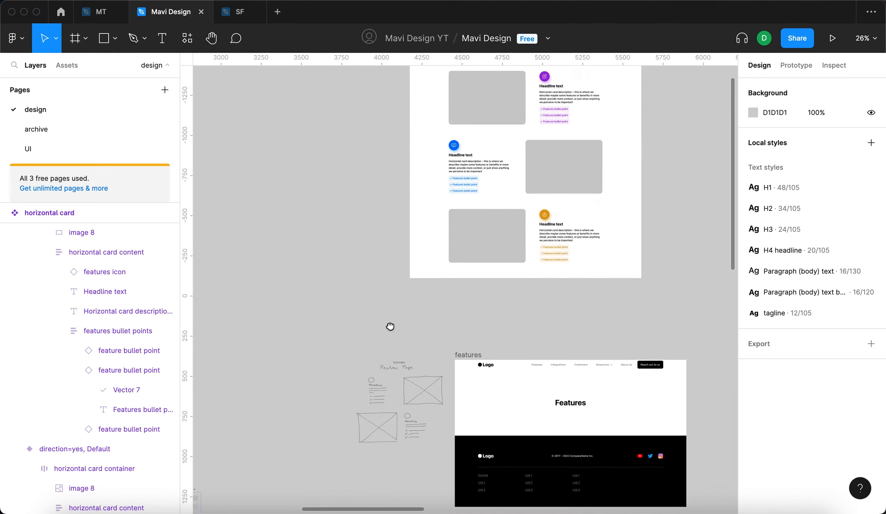
Step: Set the fill opacity of the image placeholders in both feature variants of the horizontal card to 10% and deselect them
scroll(427, 253, down, 8)
scroll(469, 362, left, 5)
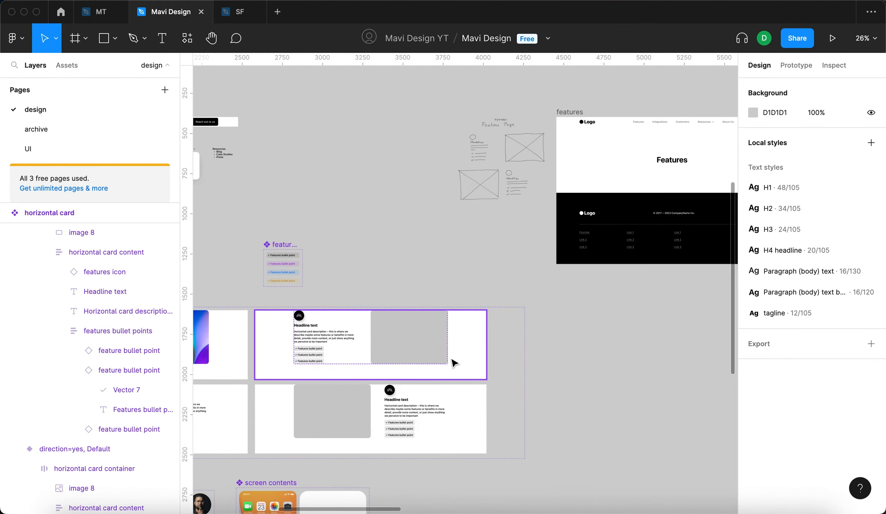
super+click(421, 336)
shift+super+click(302, 420)
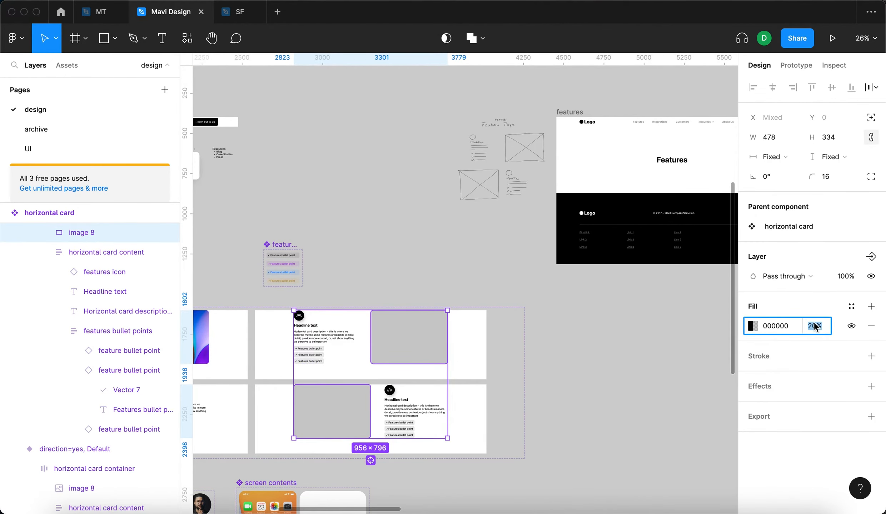
key(shift+Down)
key(shift+Up)
key(shift+Down)
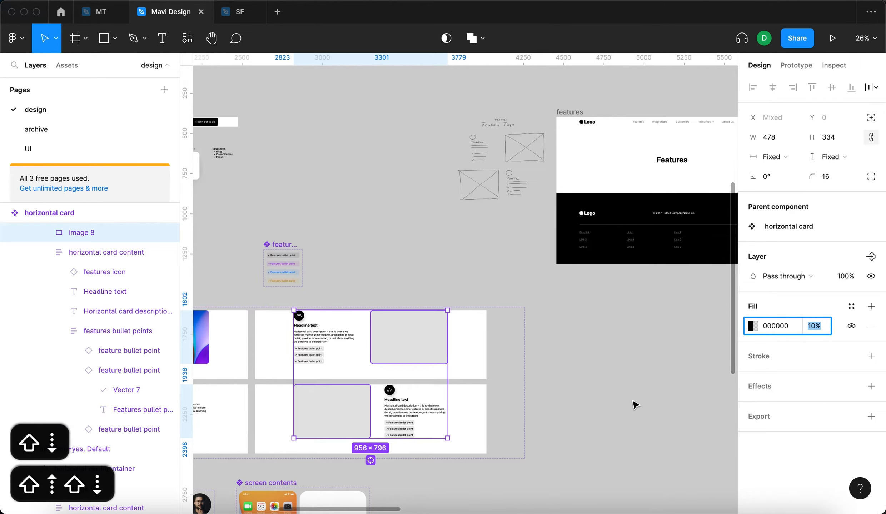
key(shift+Down)
key(shift+Up)
key(Return)
click(633, 404)
Step: Fill the second feature card's image placeholder with purple 9E28DC sampled from its icon, at a strongly reduced opacity
scroll(502, 348, left, 3)
scroll(502, 348, up, 3)
scroll(502, 348, right, 1)
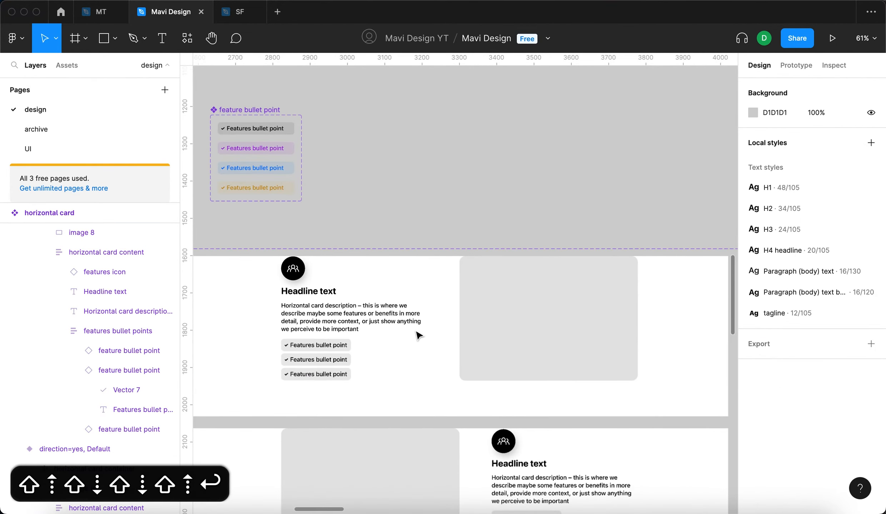
scroll(529, 68, up, 9)
scroll(529, 68, right, 4)
scroll(529, 68, up, 5)
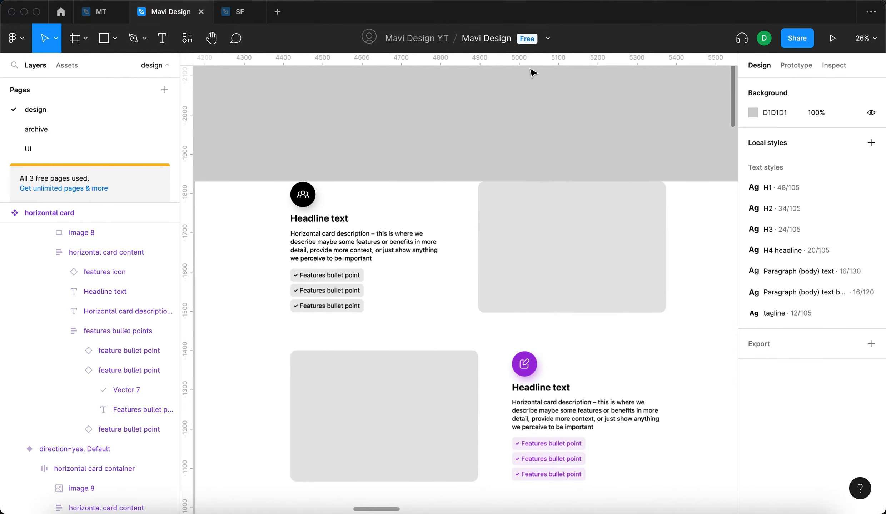
scroll(498, 234, down, 3)
click(518, 169)
scroll(521, 174, down, 4)
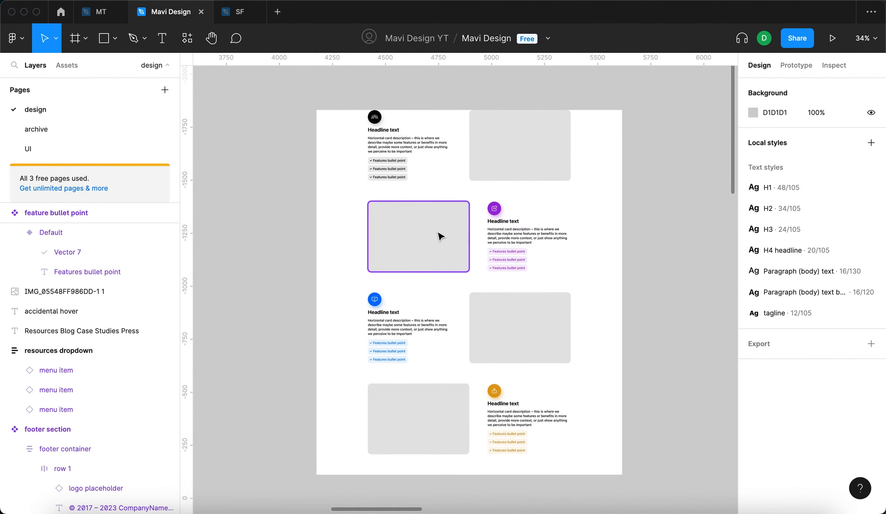
click(439, 236)
click(751, 308)
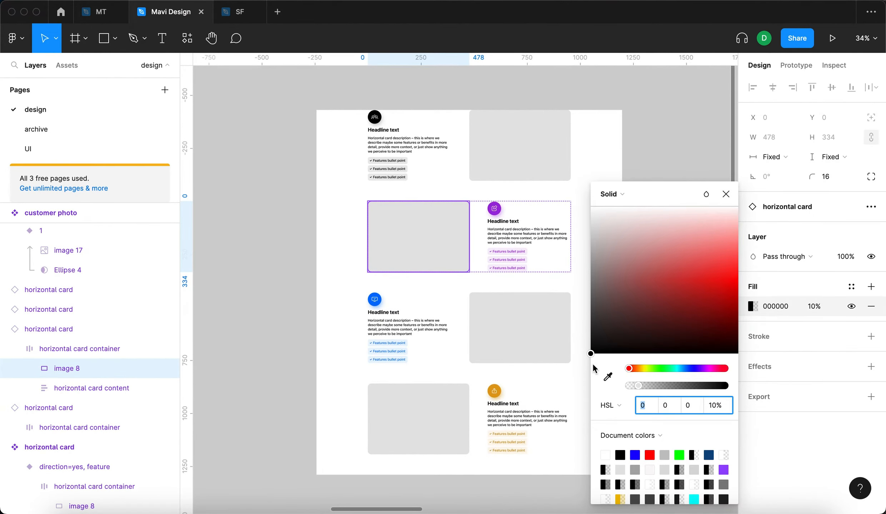
click(608, 377)
click(495, 202)
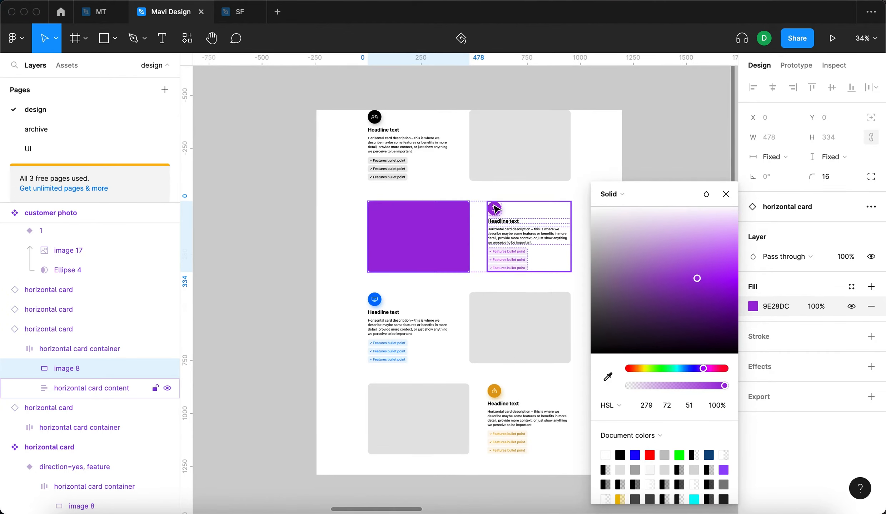
drag(711, 387, 638, 388)
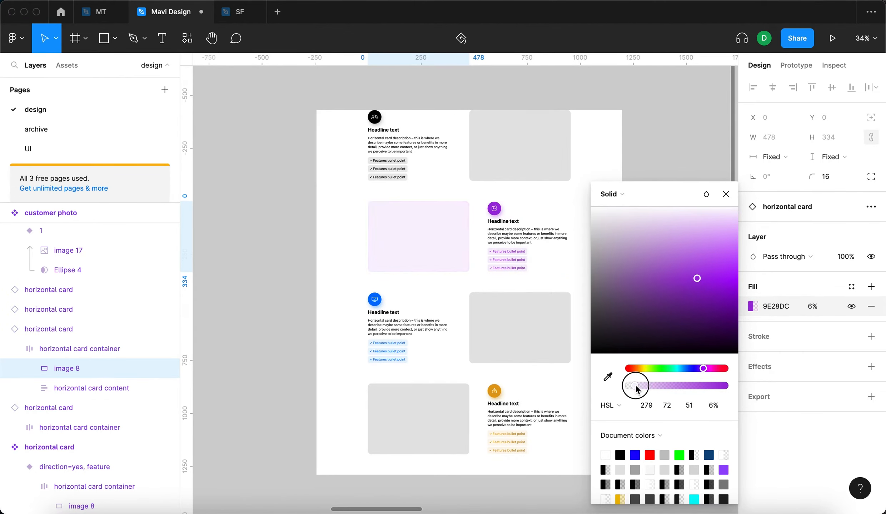
click(726, 194)
Step: Fill the third feature card's image placeholder with the blue 006FFE sampled from its icon, at 13% opacity
click(556, 329)
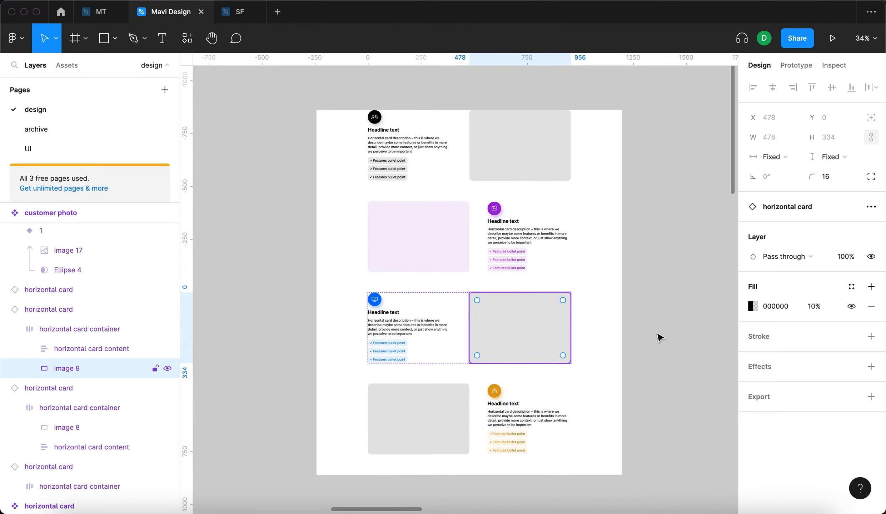
click(752, 306)
click(608, 378)
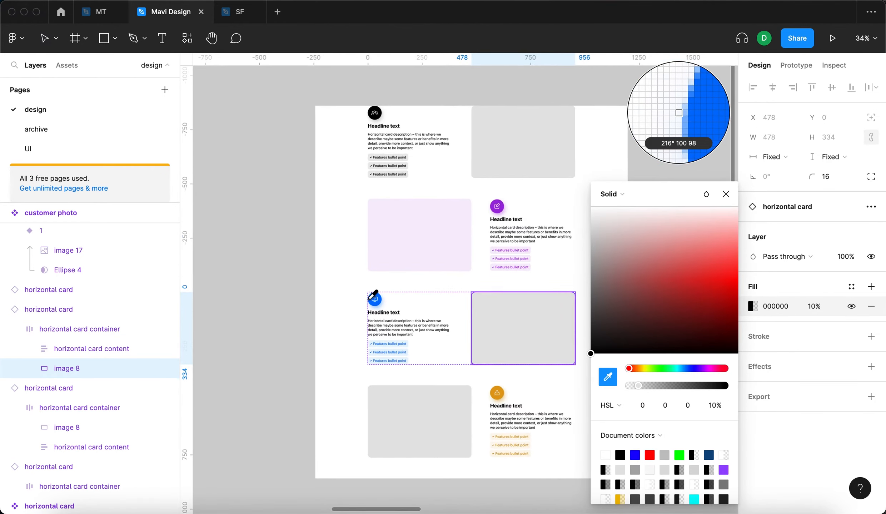
scroll(374, 297, up, 5)
click(375, 295)
scroll(380, 277, down, 2)
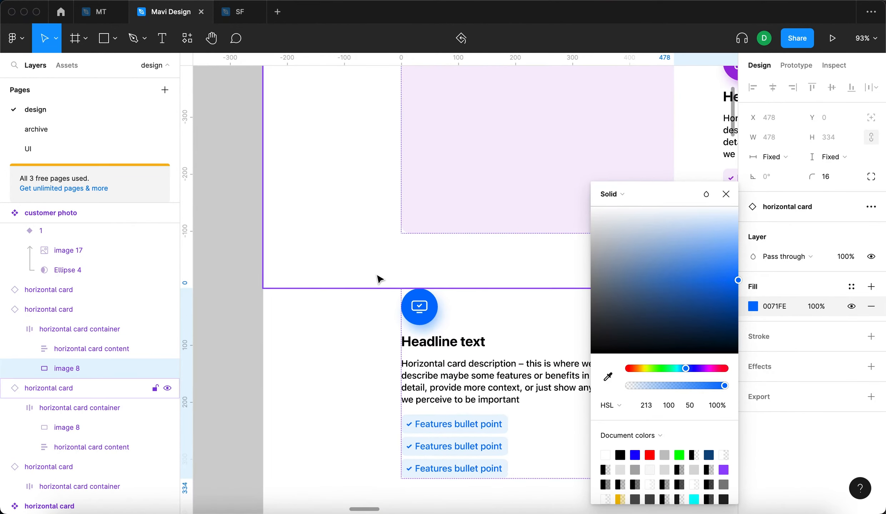
scroll(379, 277, right, 10)
drag(722, 385, 642, 389)
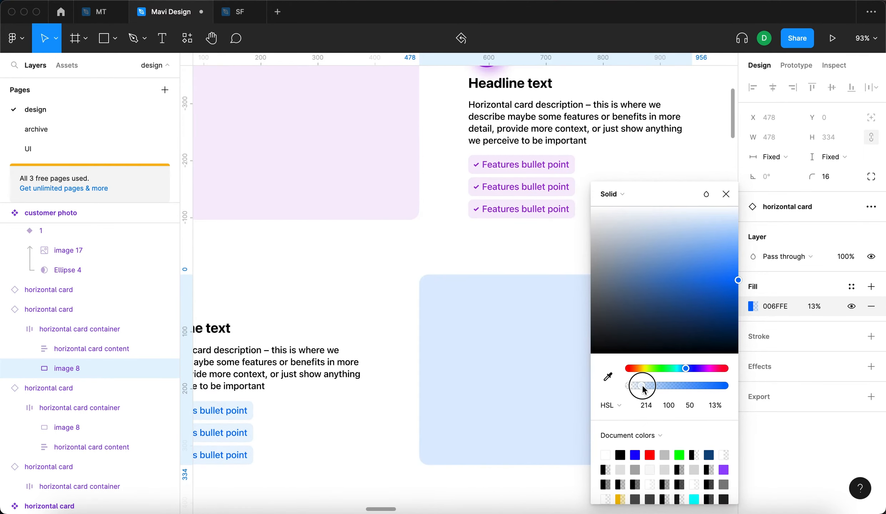
click(726, 194)
Step: Fill the fourth feature card's image placeholder with the orange sampled from its icon at 13% opacity, and deselect it
scroll(600, 309, down, 5)
click(572, 364)
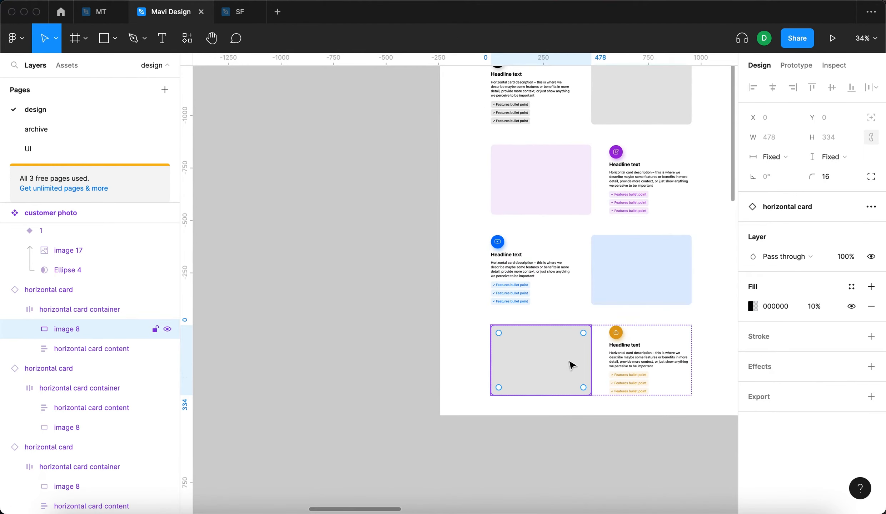
click(753, 306)
click(606, 385)
scroll(475, 338, up, 6)
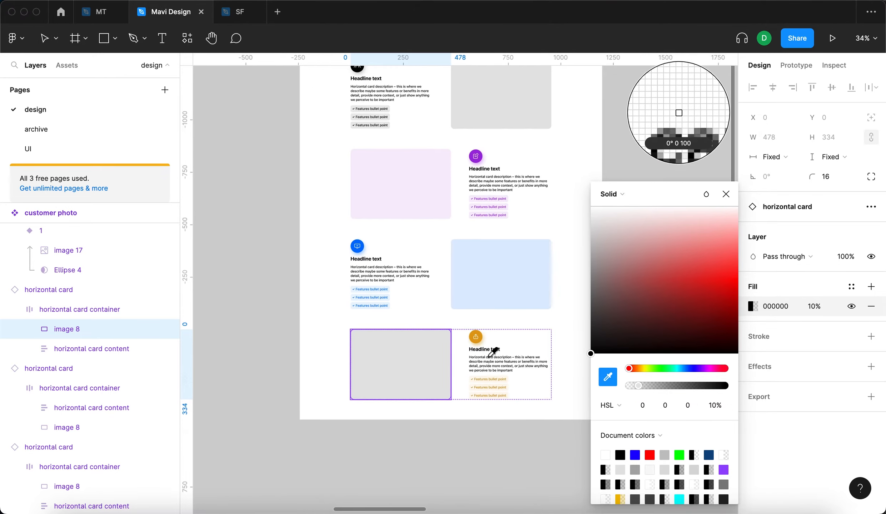
click(447, 340)
click(642, 387)
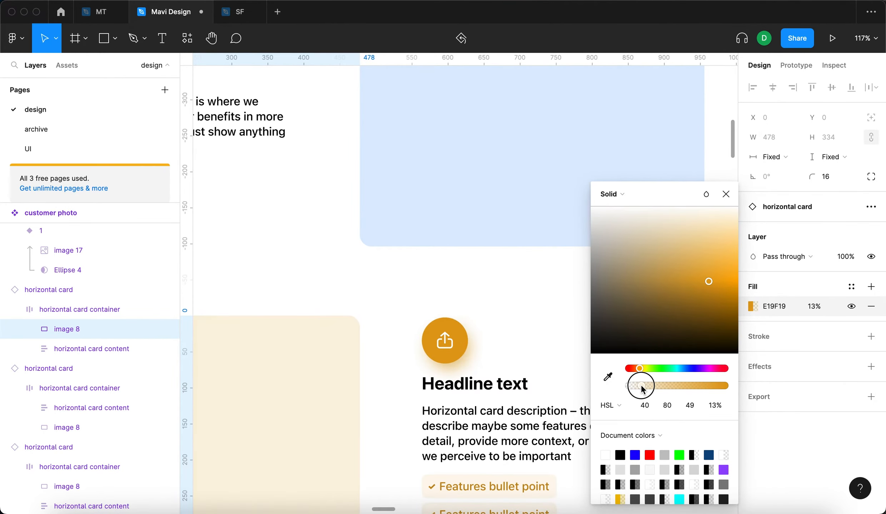
click(726, 194)
key(Escape)
Step: Move the hand-drawn features page sketch up beside the stack of four feature cards and deselect it
scroll(480, 210, down, 8)
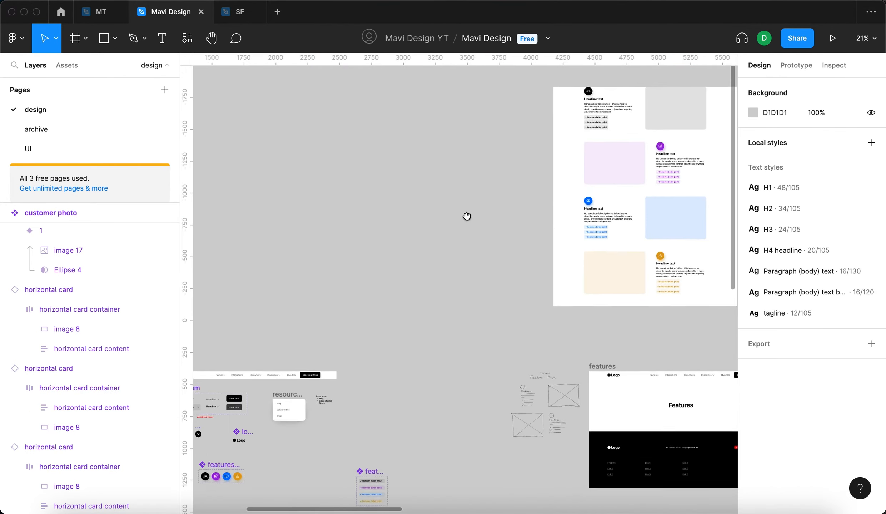
scroll(587, 354, up, 2)
scroll(573, 228, up, 3)
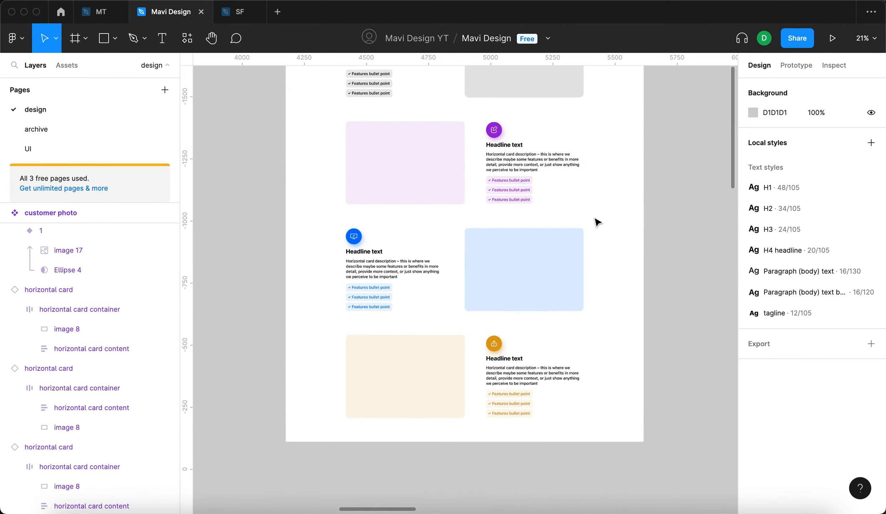
scroll(294, 236, down, 4)
scroll(293, 236, down, 2)
scroll(293, 236, left, 2)
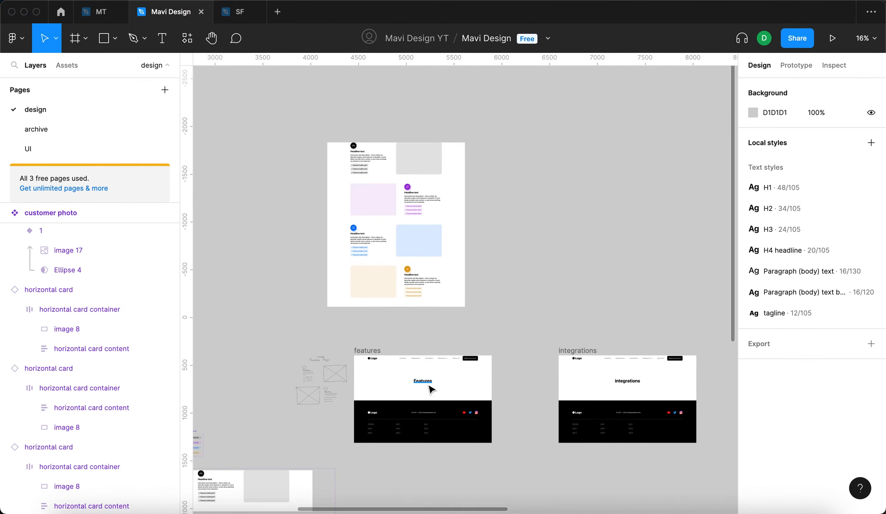
mouse_move(314, 375)
mouse_down()
mouse_move(237, 172)
mouse_move(263, 163)
mouse_up()
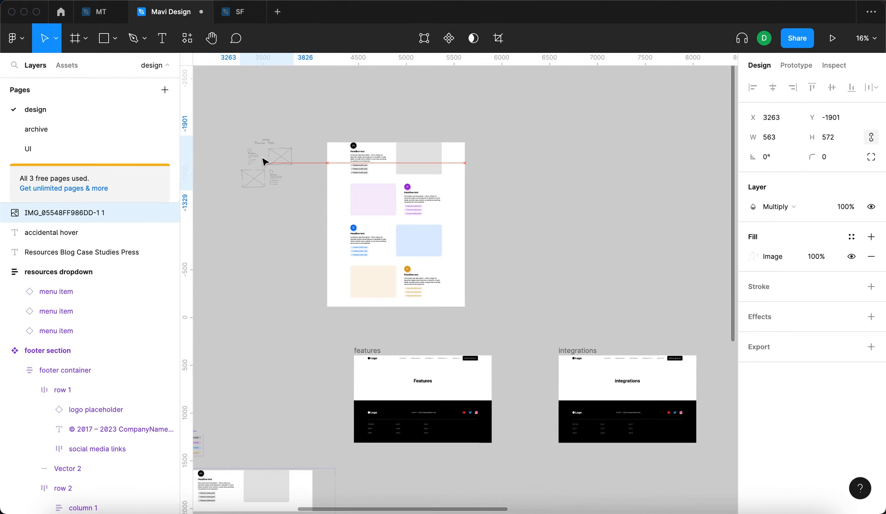
scroll(263, 163, up, 10)
click(559, 160)
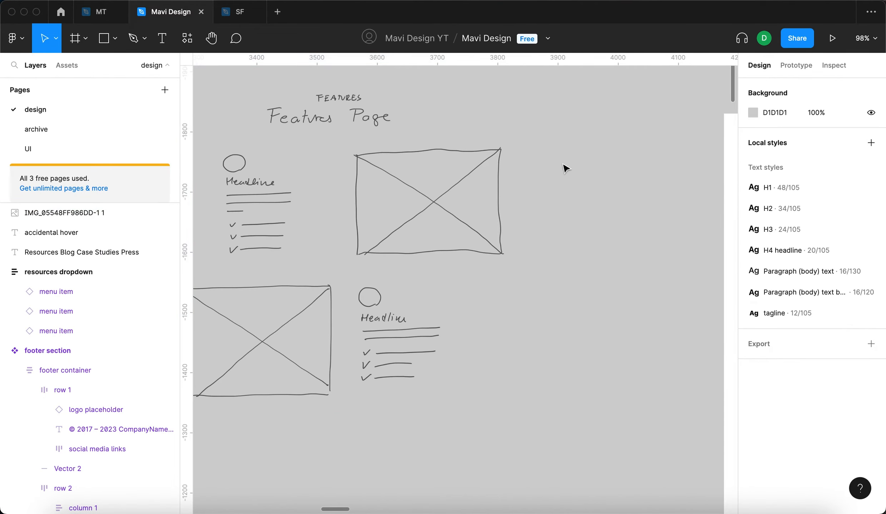
Step: Copy the "Horizontal Cards Section" heading from the homepage
scroll(565, 166, right, 3)
scroll(566, 166, down, 6)
scroll(563, 168, down, 5)
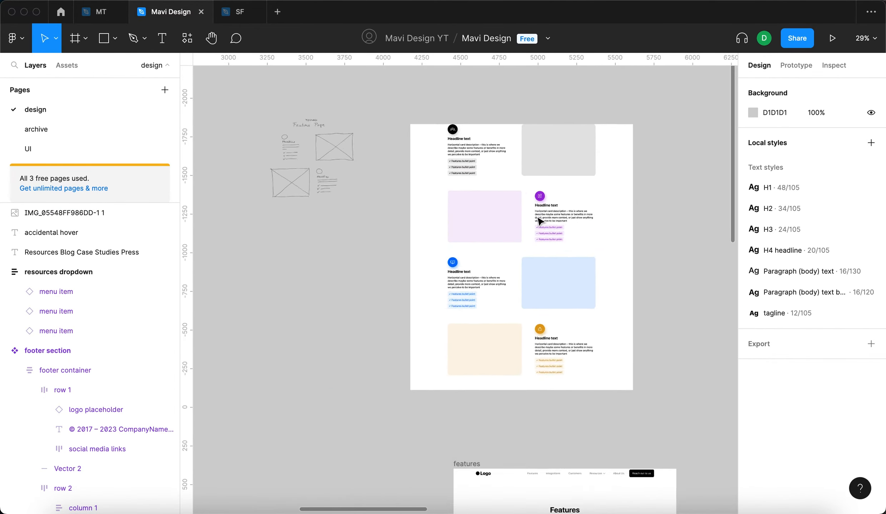
scroll(443, 417, down, 5)
scroll(443, 418, left, 5)
scroll(443, 417, up, 5)
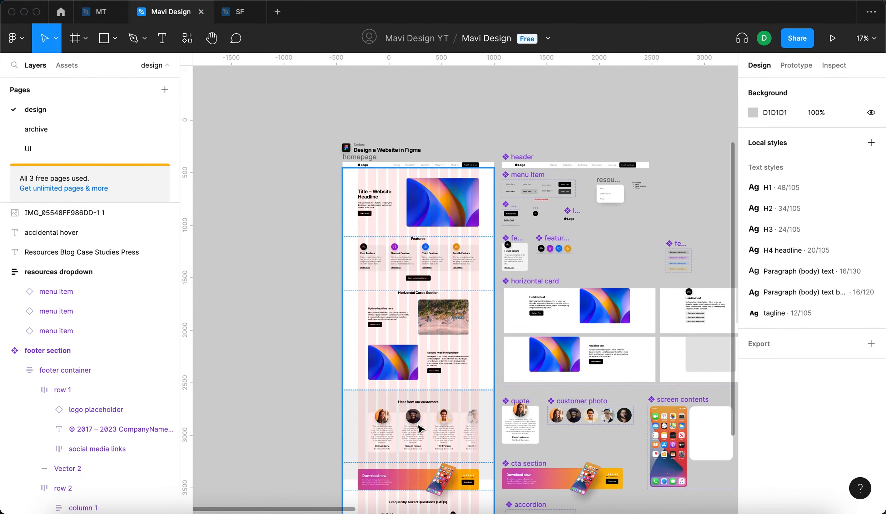
scroll(407, 422, down, 15)
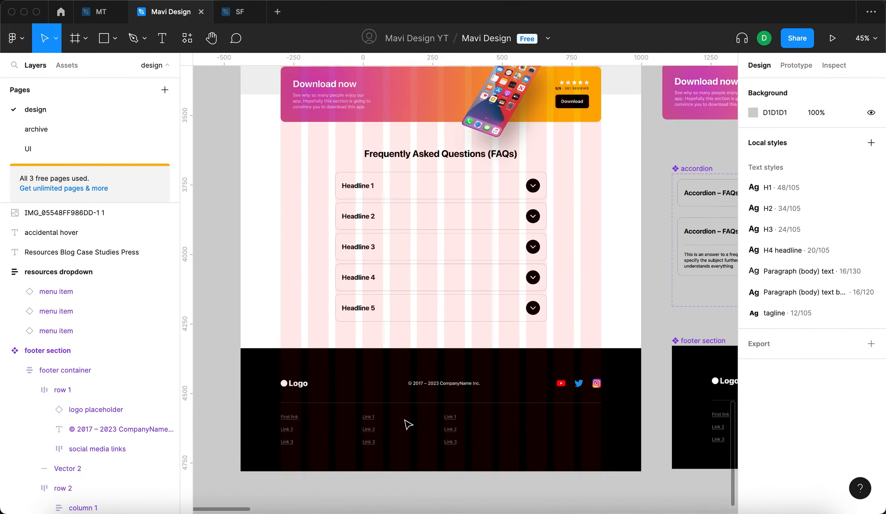
scroll(407, 425, up, 5)
click(413, 320)
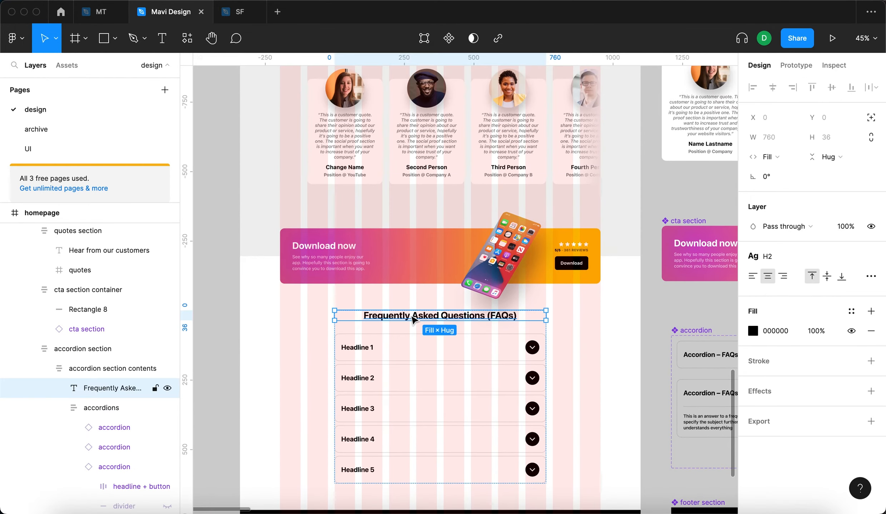
scroll(413, 320, up, 5)
scroll(393, 286, down, 5)
click(363, 256)
scroll(363, 258, up, 2)
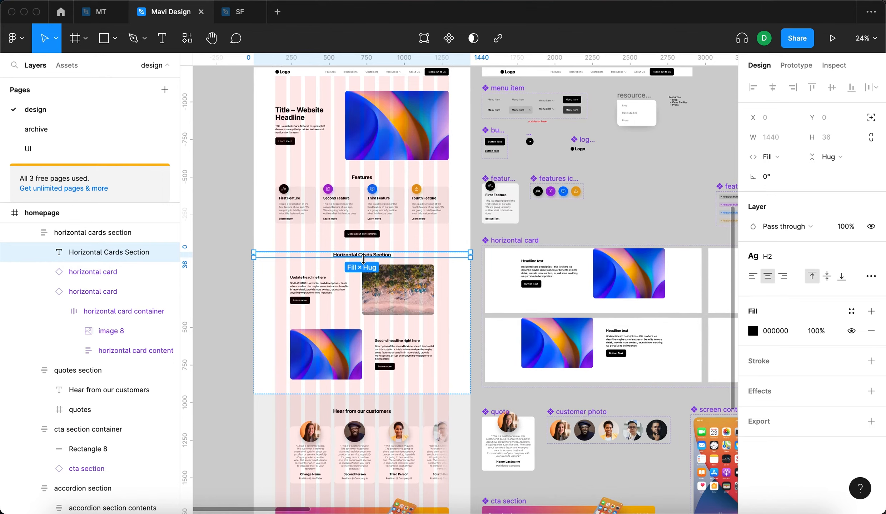
key(super+c)
Step: Paste the "Horizontal Cards Section" heading onto the canvas and place it just above the first feature card
scroll(393, 258, right, 15)
scroll(393, 257, up, 8)
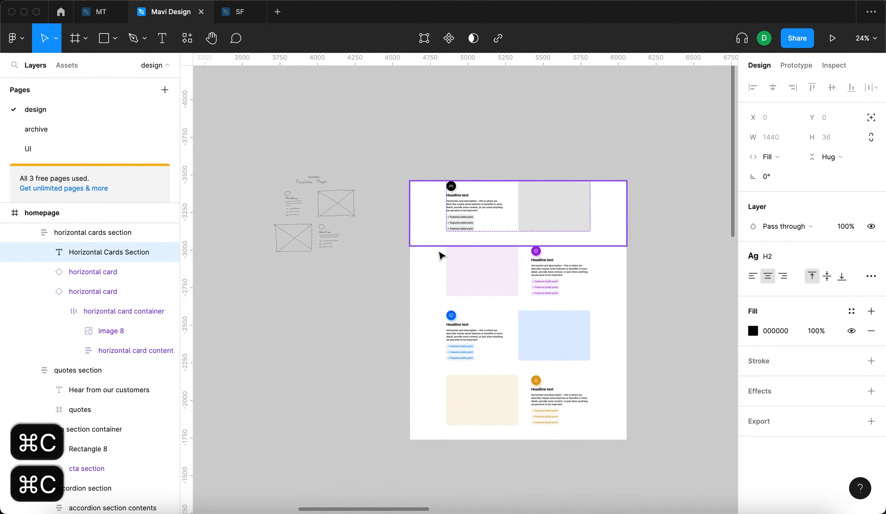
click(467, 143)
key(super+v)
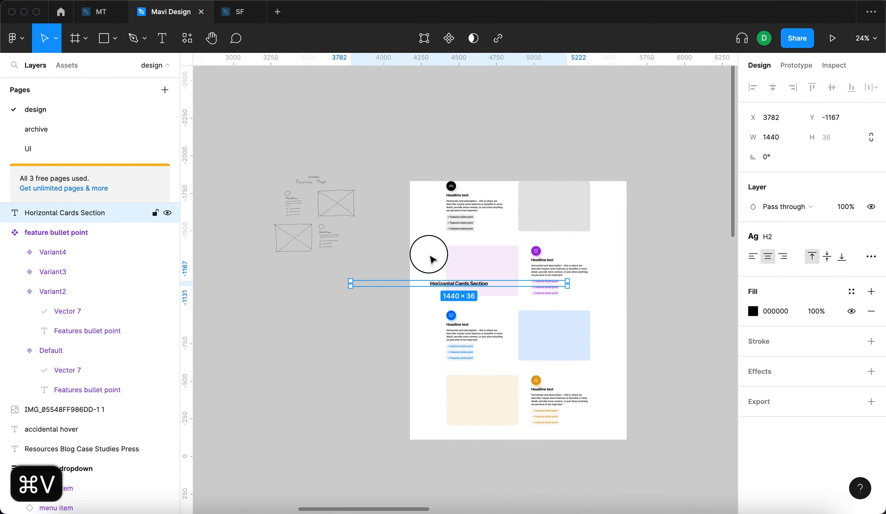
drag(442, 279, 587, 144)
key(Escape)
Step: Apply the H1 text style to the pasted heading above the feature cards and deselect it
click(595, 152)
click(764, 236)
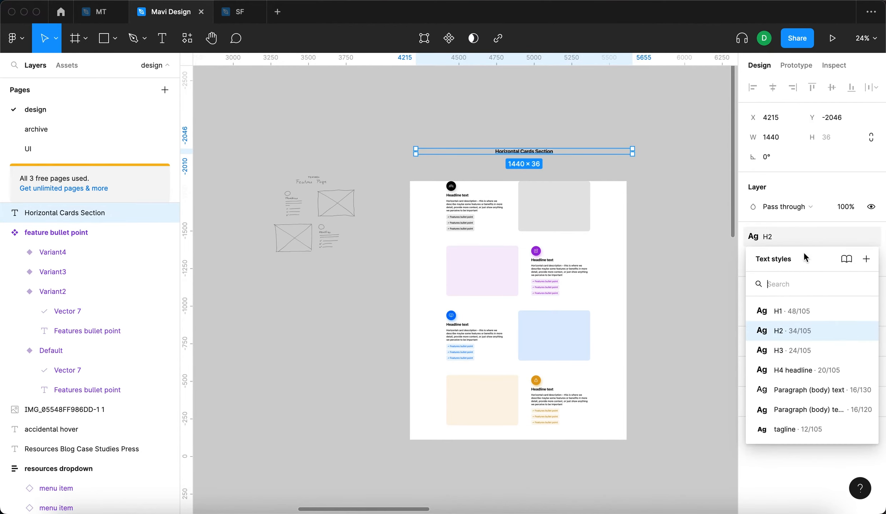
click(792, 311)
click(532, 114)
Step: Duplicate the "Horizontal Cards Section" heading above the original, apply the tagline text style to the copy and deselect it
drag(530, 152, 534, 129)
scroll(531, 163, up, 5)
click(768, 236)
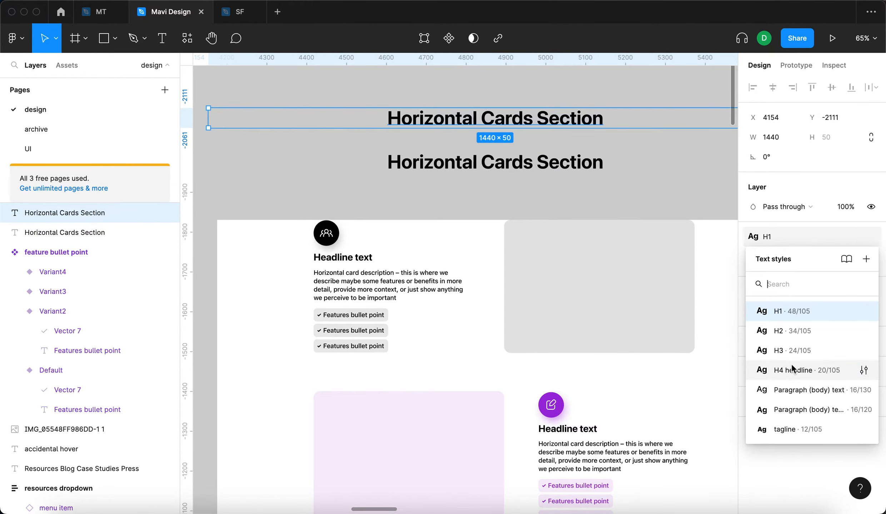
click(798, 430)
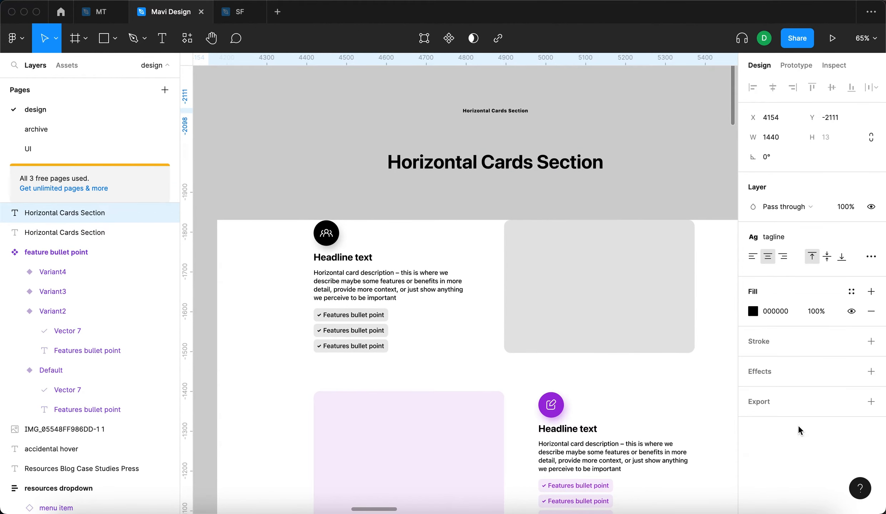
click(551, 118)
click(524, 113)
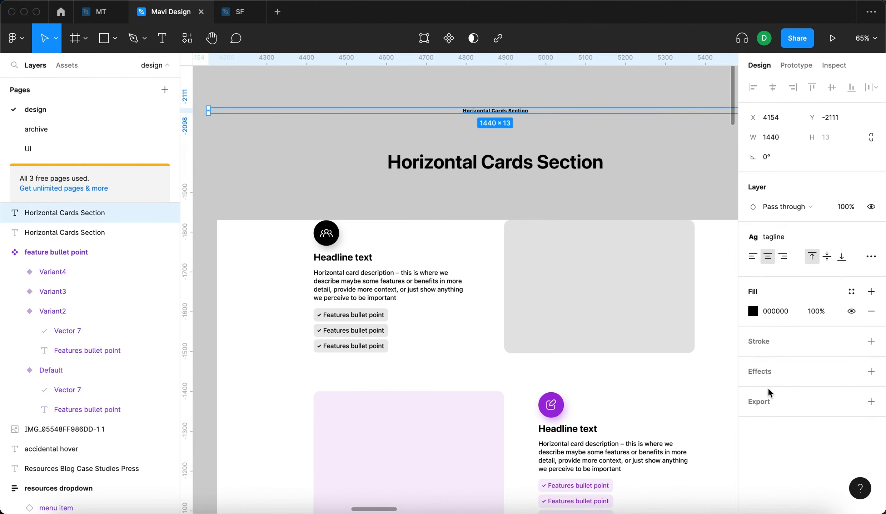
click(774, 237)
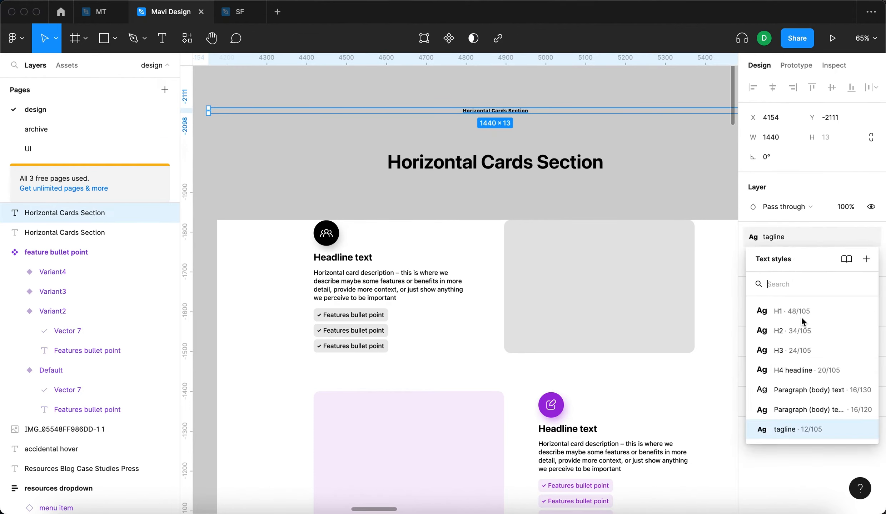
click(585, 192)
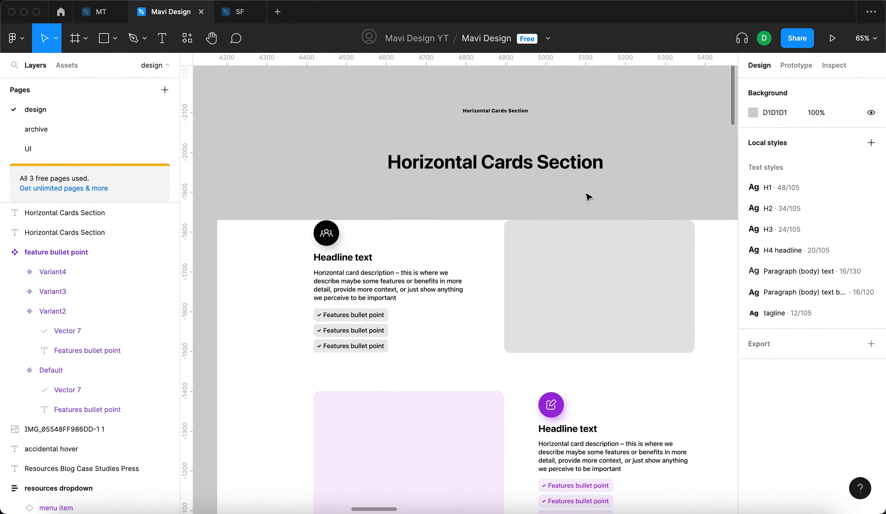
Step: Move the tagline down close to the heading and turn it into an uppercase "features" label
click(498, 112)
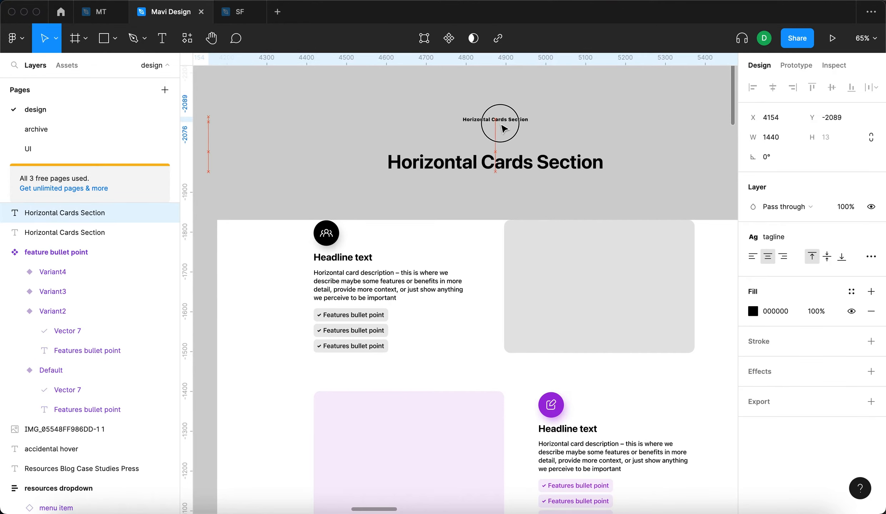
click(871, 257)
click(664, 386)
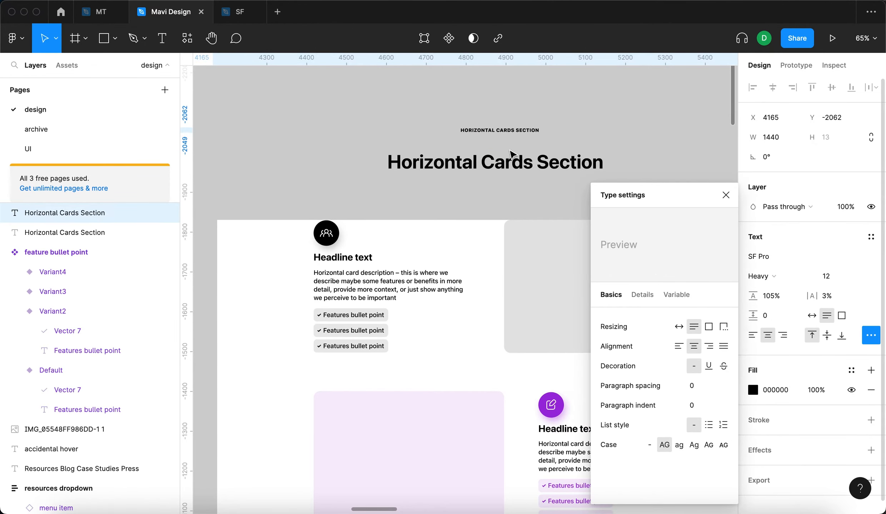
double_click(512, 134)
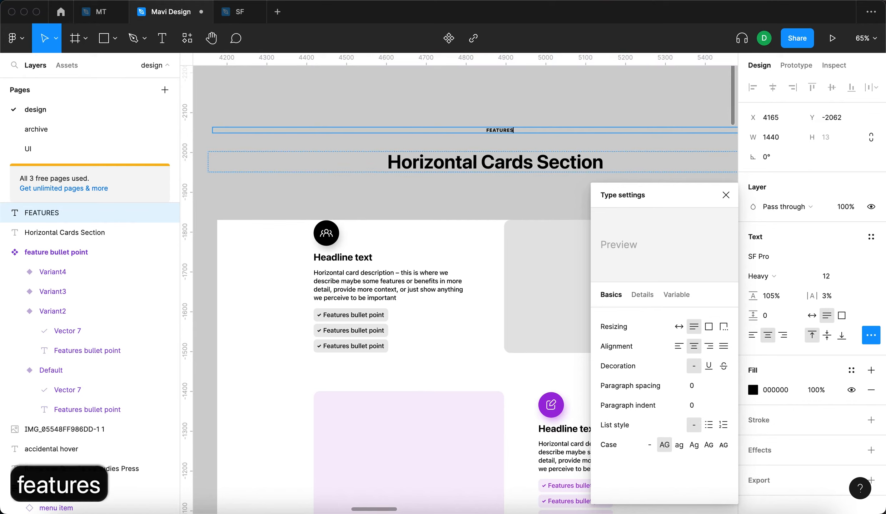
key(Escape)
Step: Replace the text of the large heading above the cards with "Discover our App" and deselect it
click(554, 162)
double_click(556, 165)
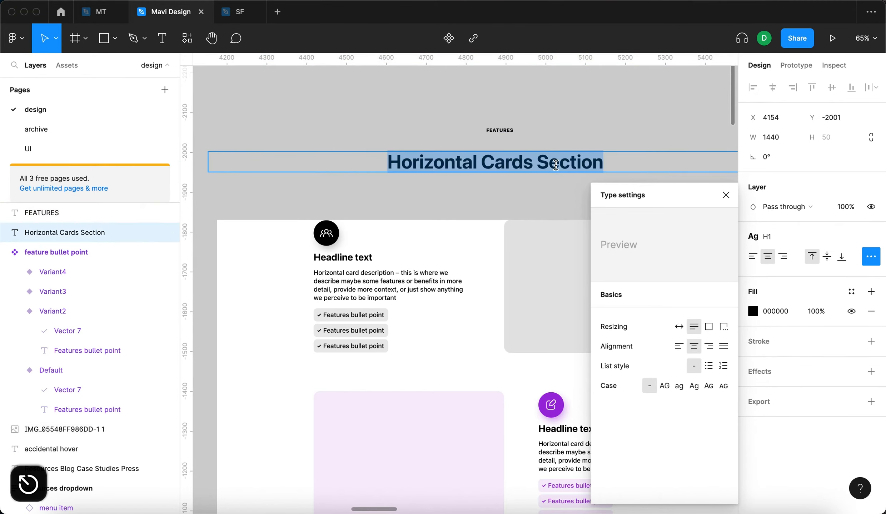
text(Discover our App)
key(Escape)
key(Escape)
scroll(497, 161, down, 5)
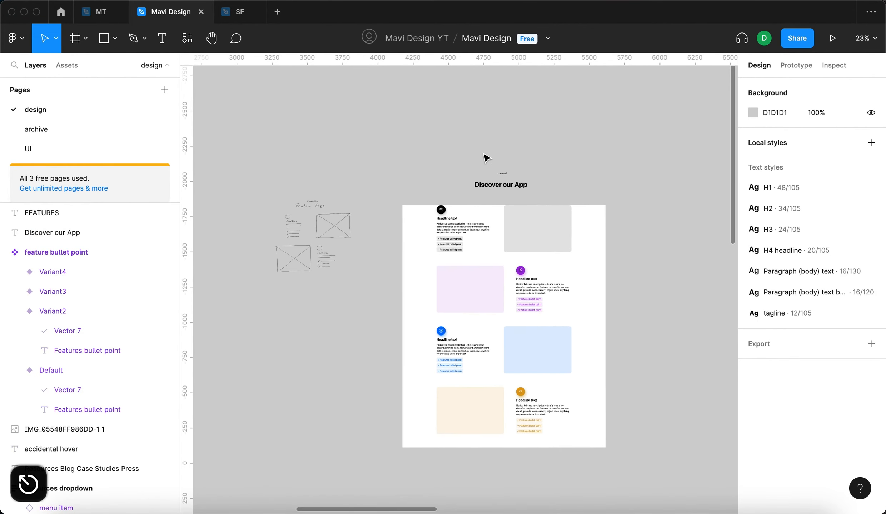
scroll(486, 158, up, 5)
Step: Lower the layer opacity of the FEATURES tagline to give it a faded grey look, and deselect it
click(521, 196)
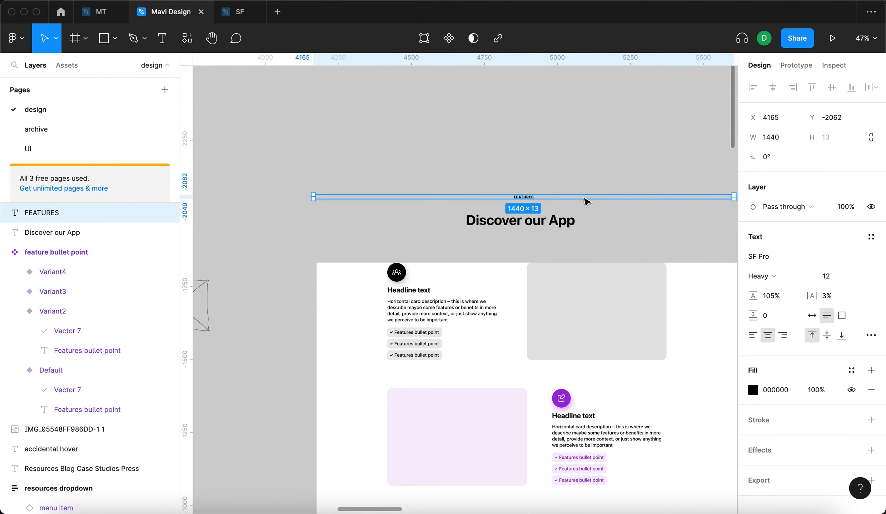
scroll(557, 196, up, 4)
key(0)
key(shift+Down)
key(shift+Down)
key(shift+Down)
key(shift+Down)
key(shift+Down)
key(shift+Down)
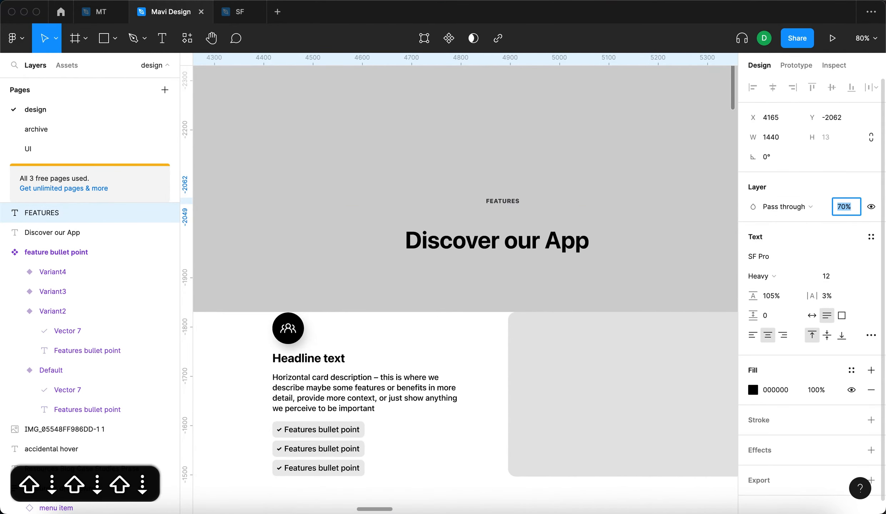
key(shift+Up)
key(shift+Down)
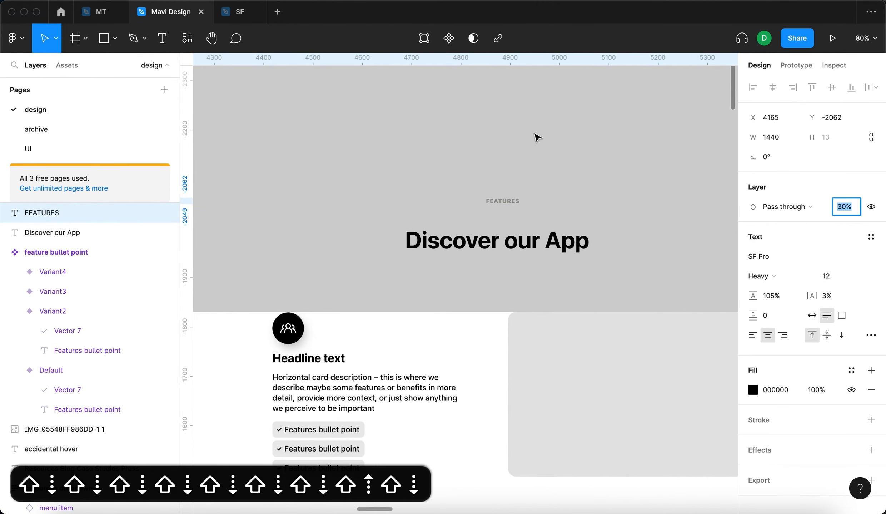
key(Return)
click(525, 134)
scroll(520, 136, down, 5)
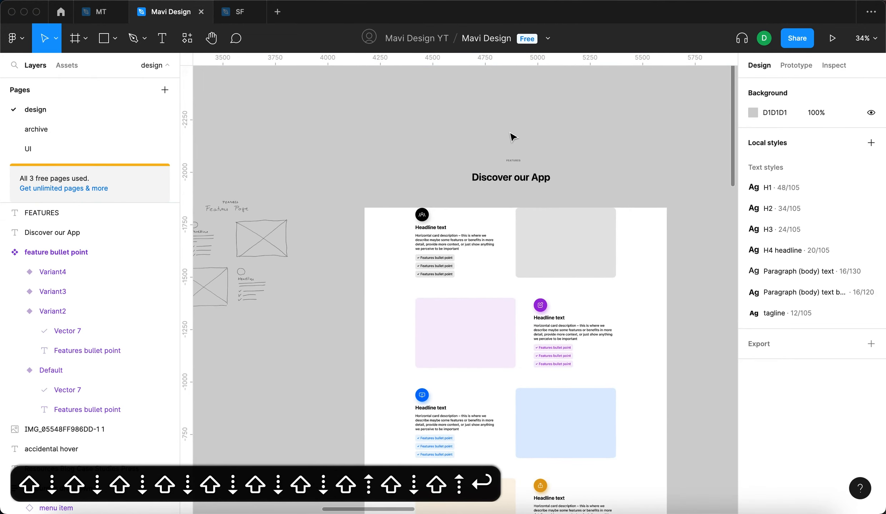
Step: Wrap the FEATURES tagline and "Discover our App" heading in an auto layout frame and set both texts to fill the container width
scroll(513, 136, up, 5)
drag(383, 118, 473, 249)
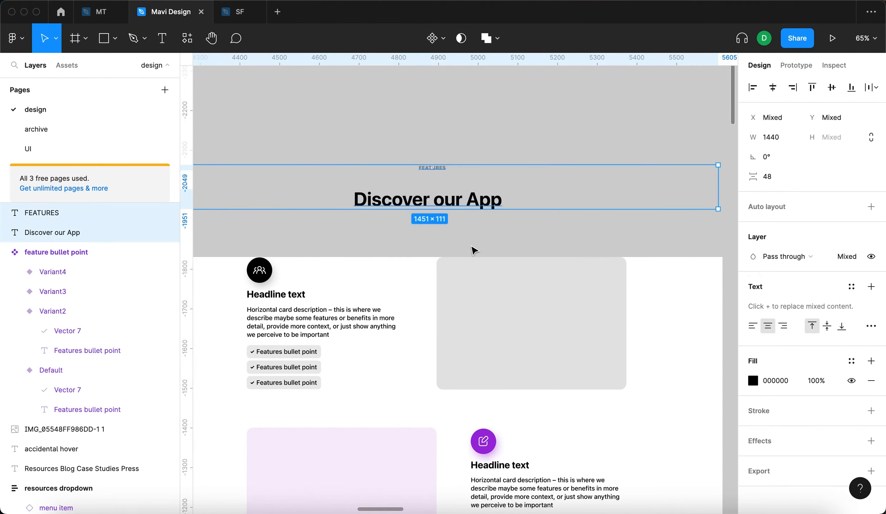
key(shift+a)
key(Return)
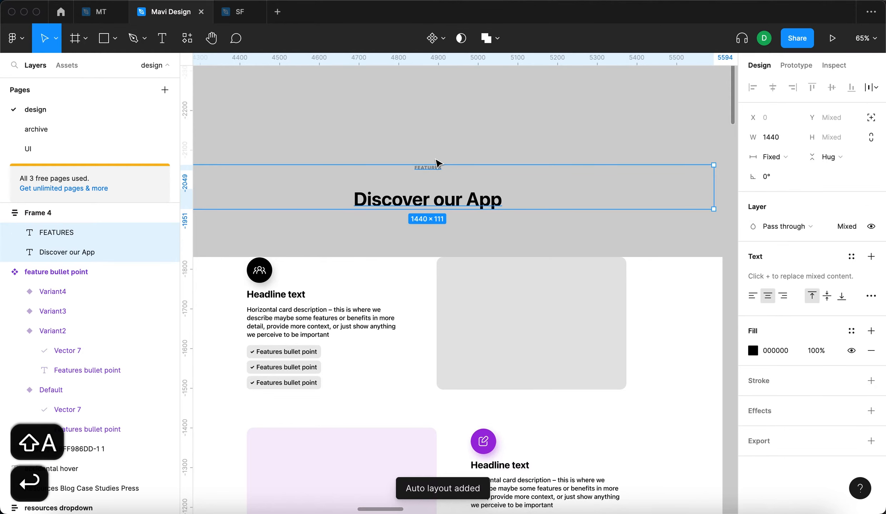
click(773, 157)
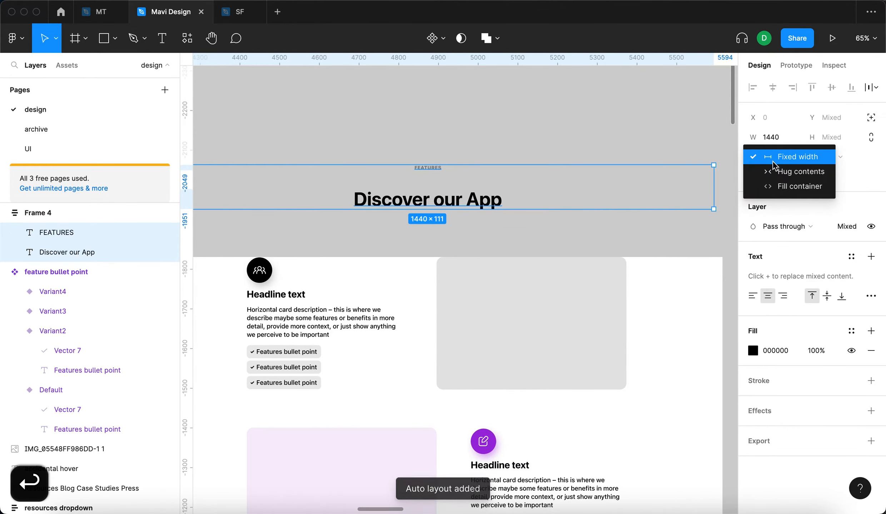
click(780, 185)
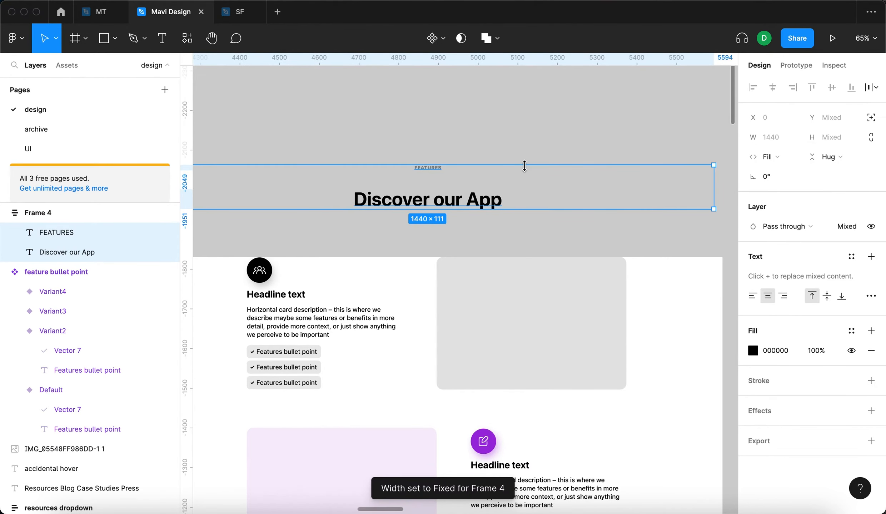
Step: Set the spacing between the tagline and heading in their auto layout frame to 16
key(shift+Return)
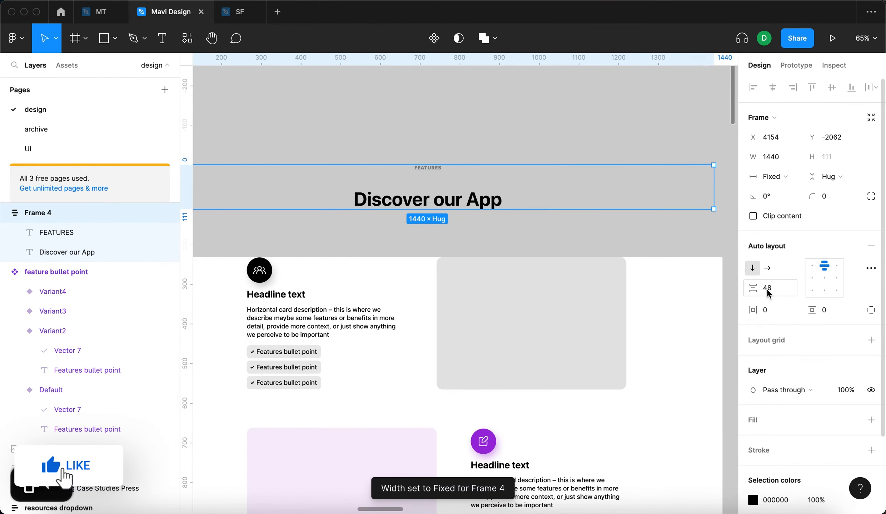
text(16)
key(Return)
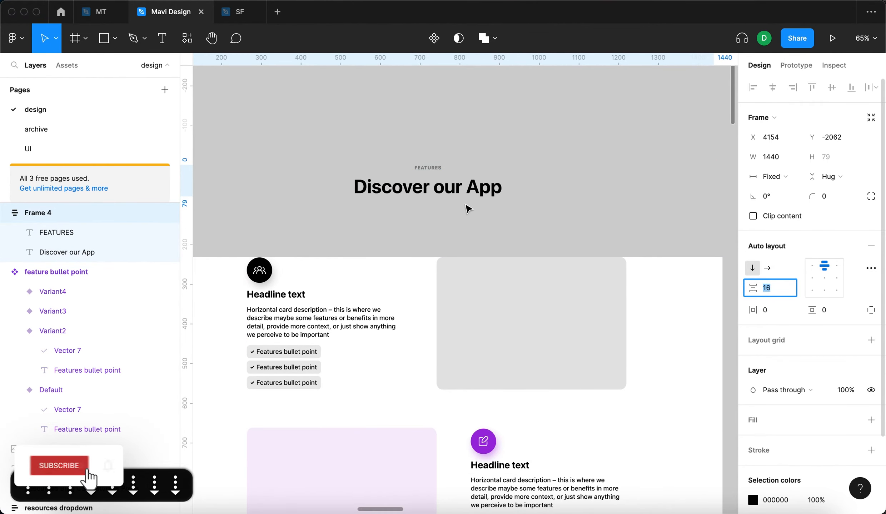
key(Escape)
scroll(447, 107, down, 5)
Step: Widen the tagline and heading frame to about 1462 px and shift it slightly above the feature cards
click(275, 143)
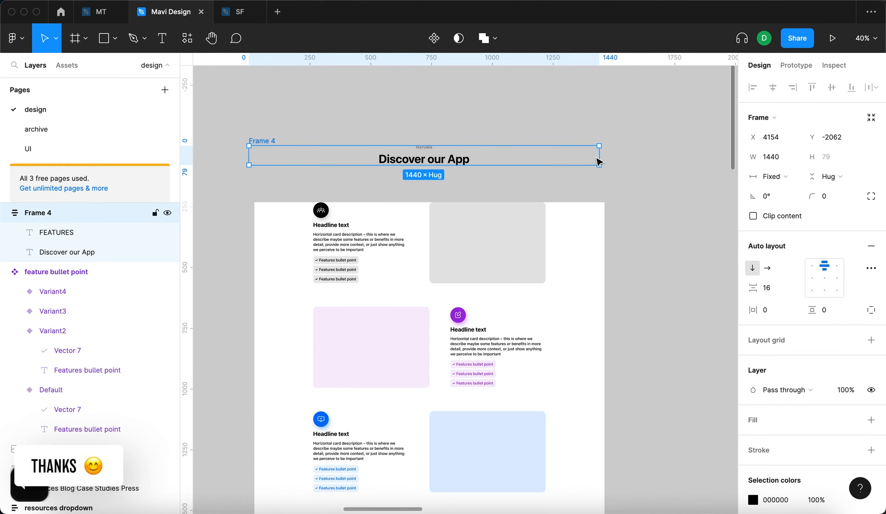
mouse_move(600, 155)
mouse_down()
mouse_move(293, 151)
mouse_move(306, 159)
mouse_move(604, 159)
mouse_up()
click(497, 110)
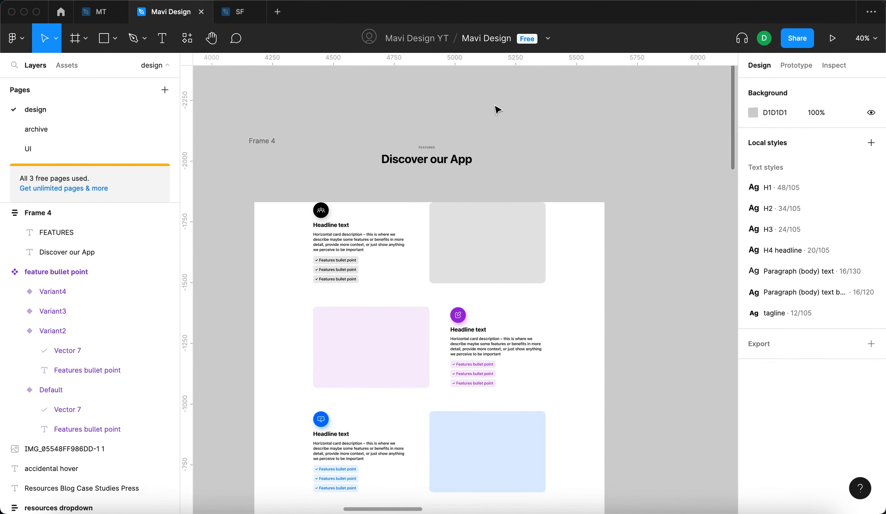
scroll(498, 109, up, 1)
drag(239, 146, 242, 149)
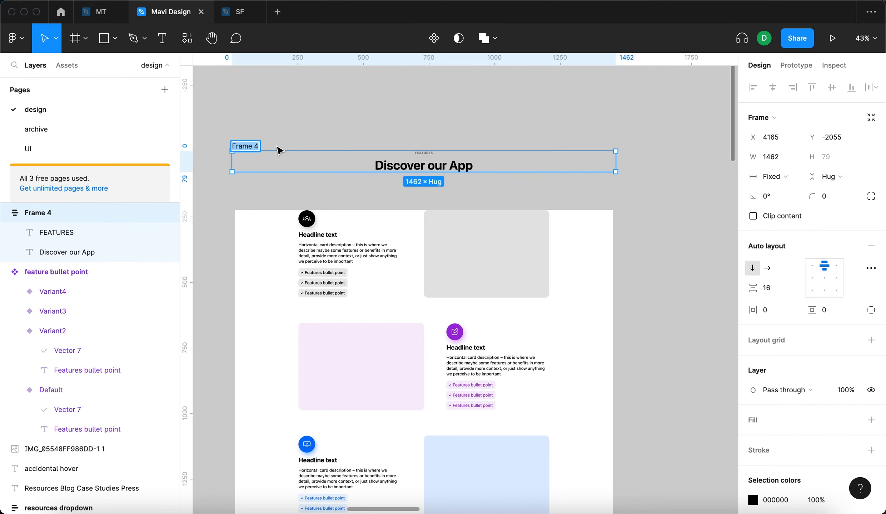
Step: Rename the tagline and heading frame as "headline" and deselect it
text(headline)
key(Return)
scroll(301, 115, down, 5)
click(301, 114)
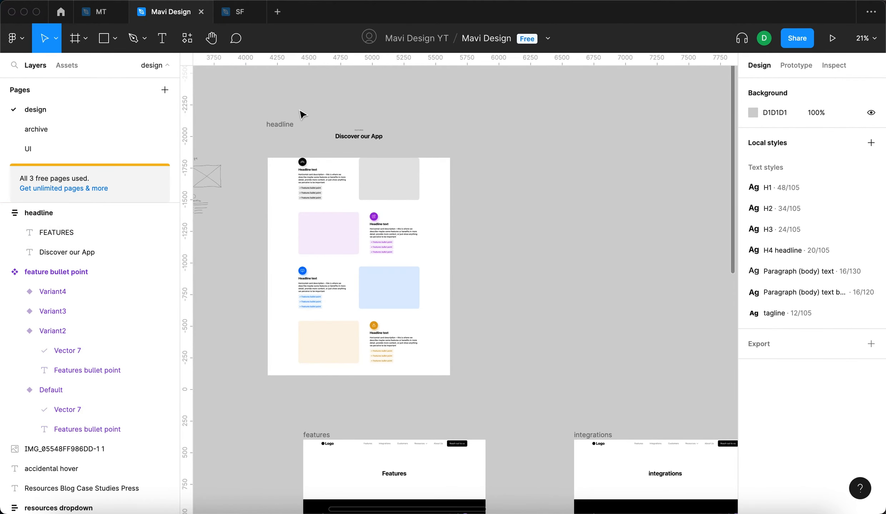
Step: Combine the headline frame and all four horizontal feature cards into one vertical auto layout frame
scroll(311, 186, up, 3)
click(313, 187)
click(260, 94)
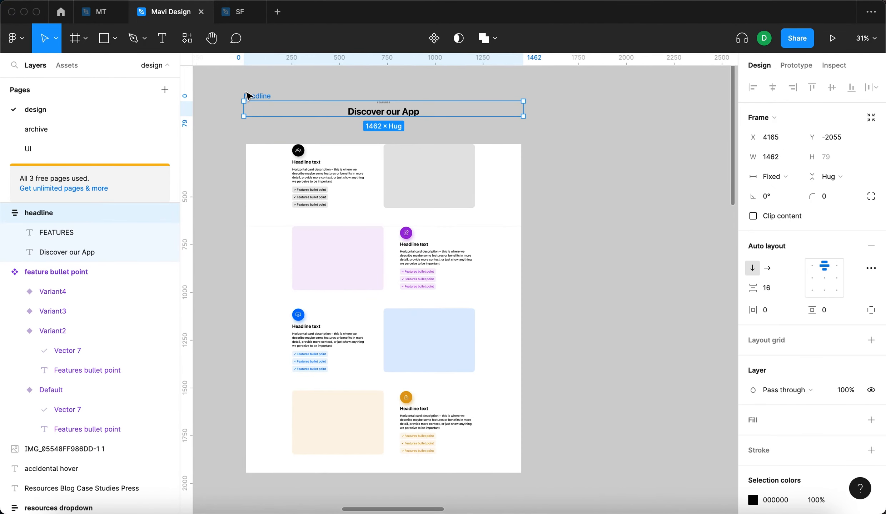
shift+click(476, 205)
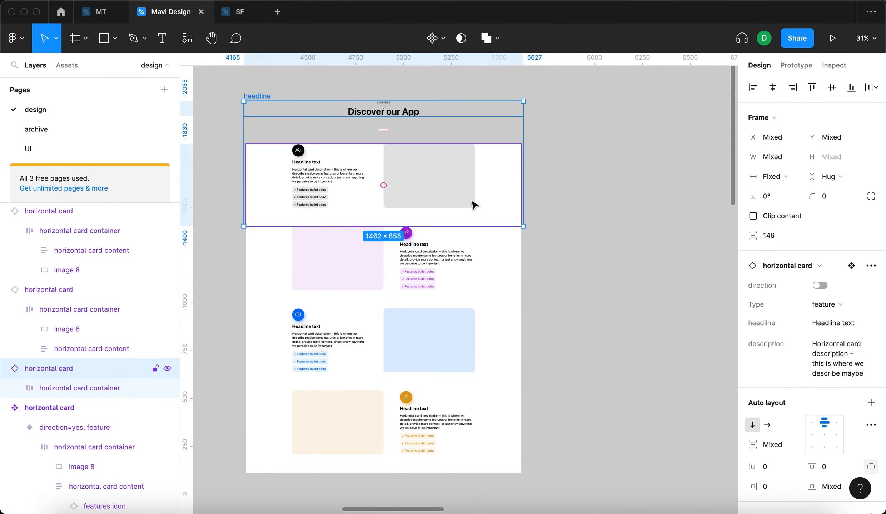
shift+click(471, 258)
shift+click(477, 356)
shift+click(491, 433)
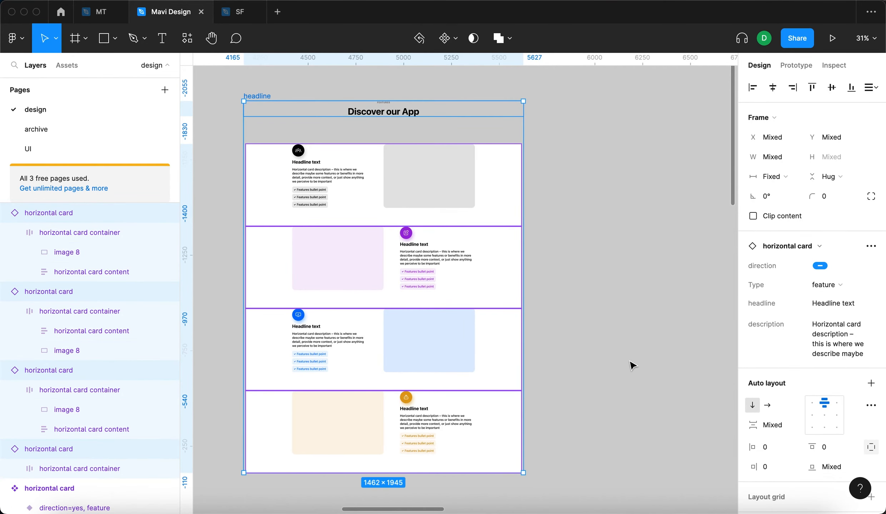
key(shift+a)
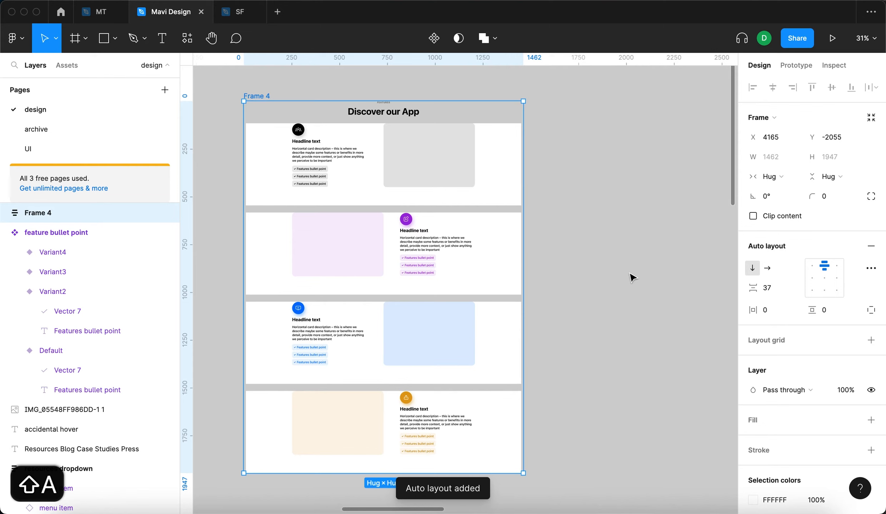
Step: Set the width of the headline and all four cards inside the new frame to fill the container
key(Return)
click(782, 176)
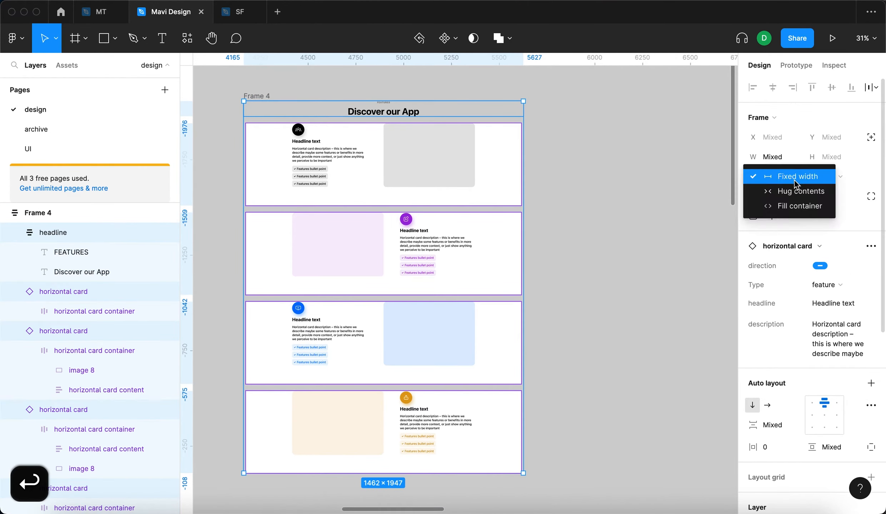
click(796, 206)
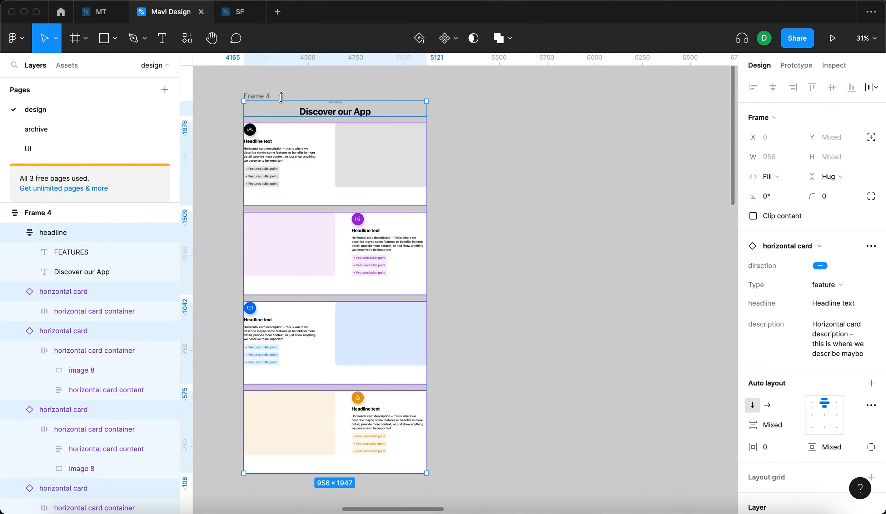
Step: Rename the frame holding the headline and feature cards as "content"
click(266, 97)
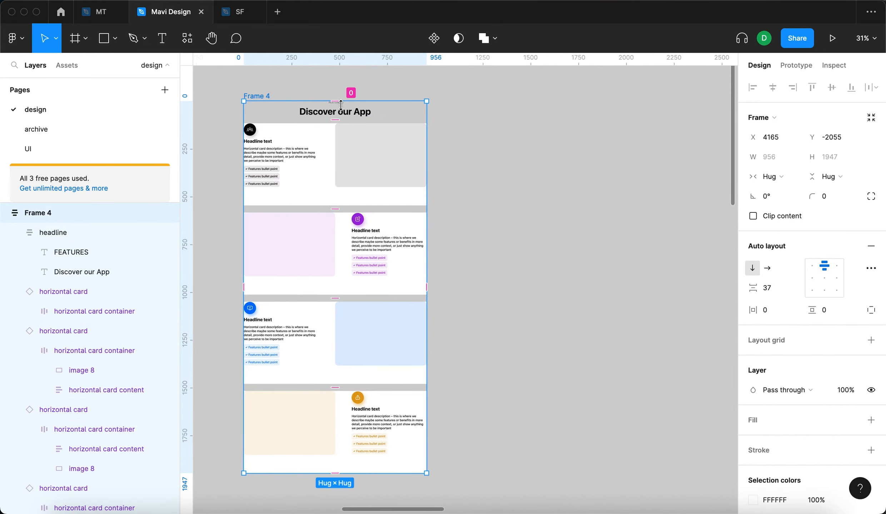
key(super+r)
text(content)
key(Return)
Step: Switch the content frame to a fixed width of 1440
click(771, 177)
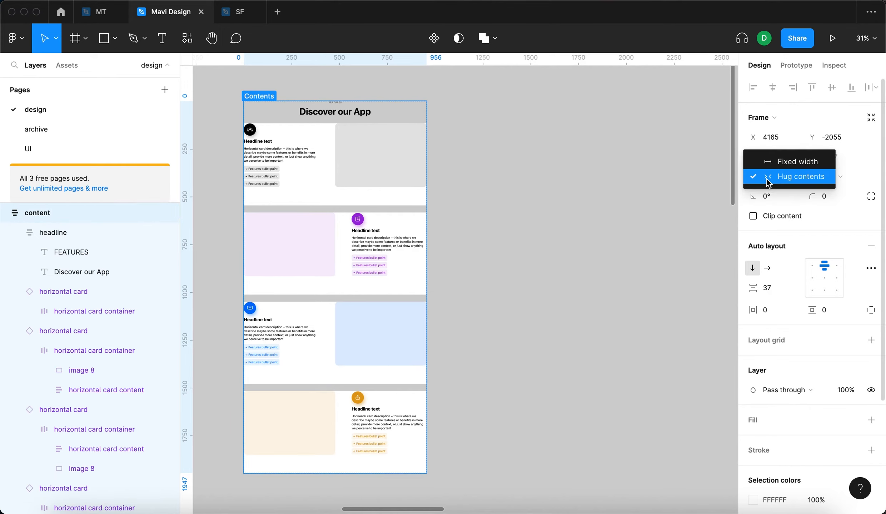
click(793, 166)
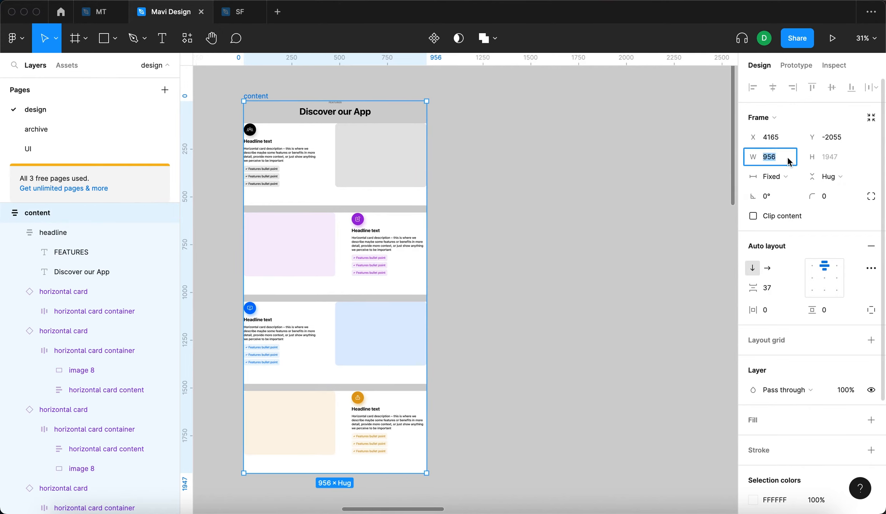
text(1440)
key(Return)
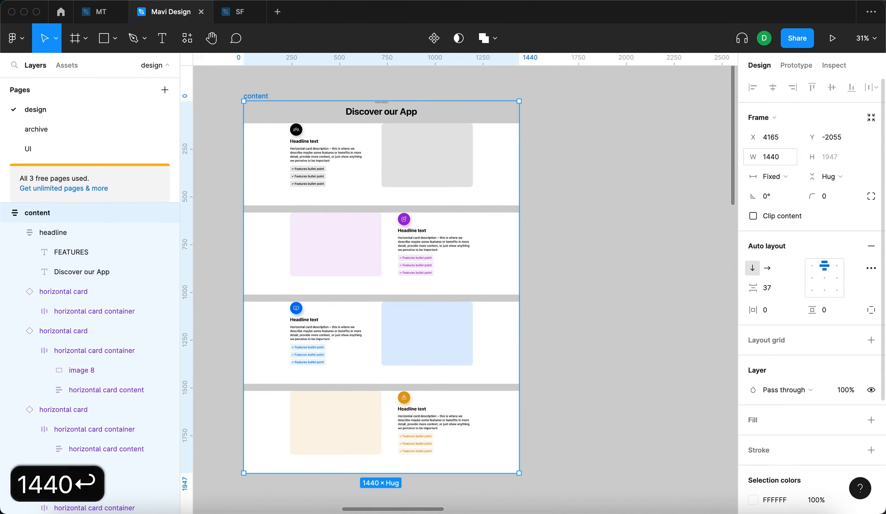
Step: Set the spacing between items in the content frame to 0
click(775, 289)
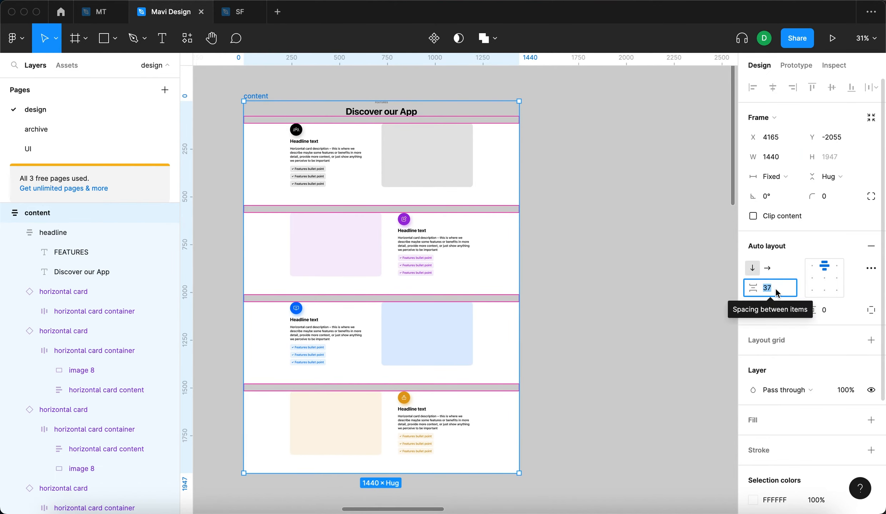
text(0)
key(Return)
click(553, 246)
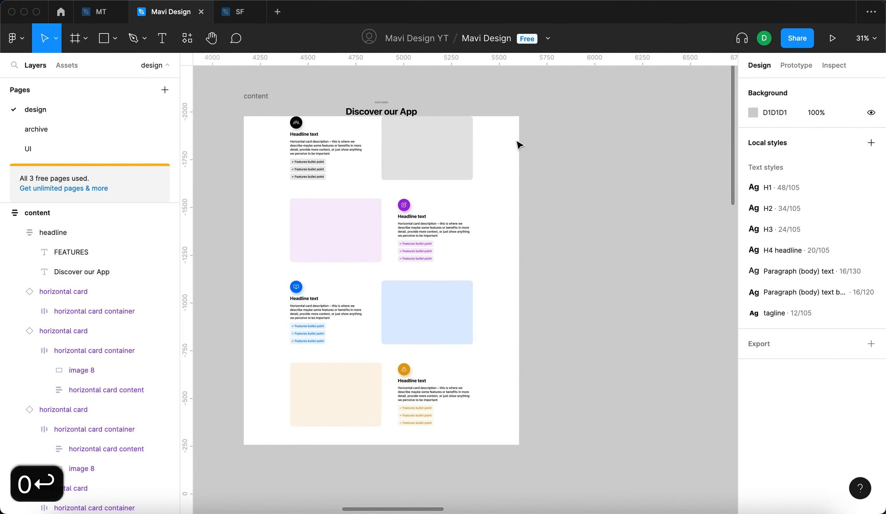
Step: Give the first horizontal card, the one with the black icon, a top padding of 96
scroll(366, 75, up, 5)
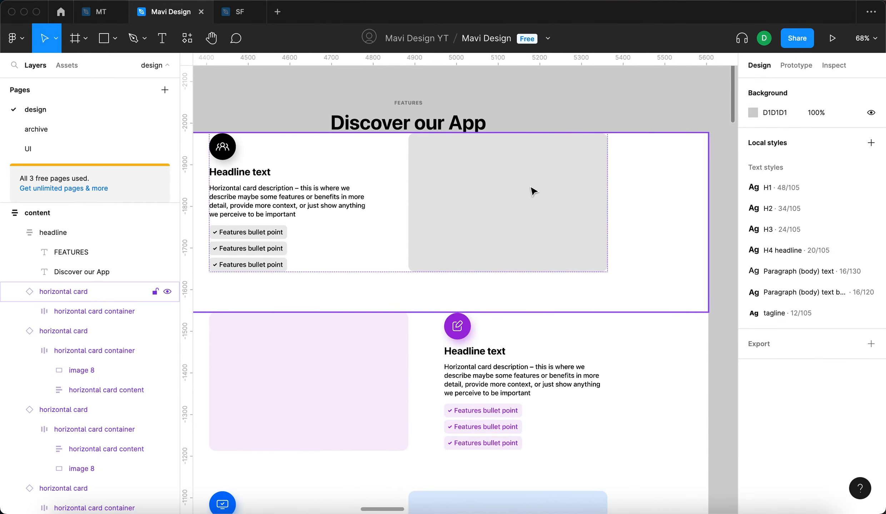
click(564, 180)
scroll(566, 183, down, 5)
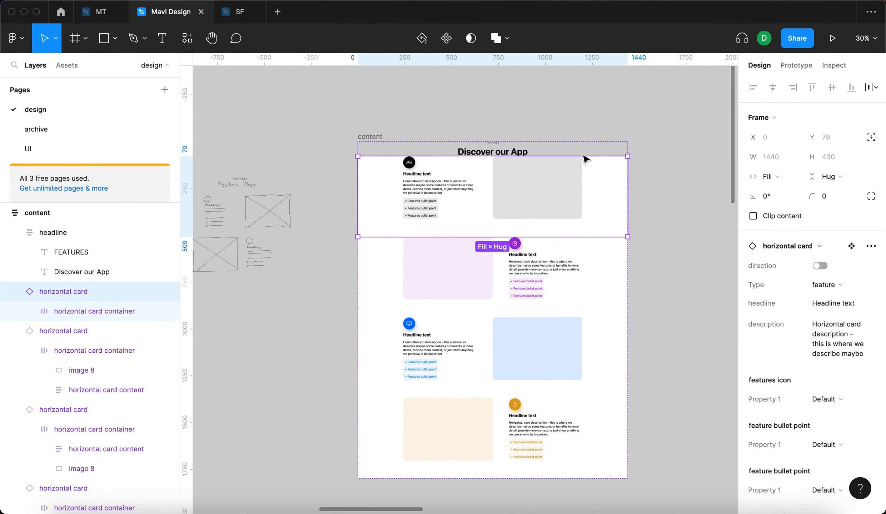
scroll(500, 154, up, 5)
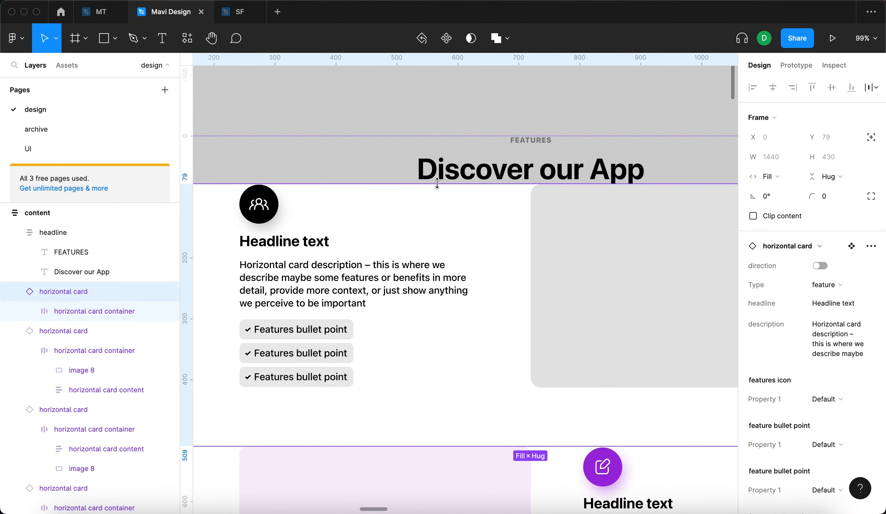
scroll(802, 339, down, 8)
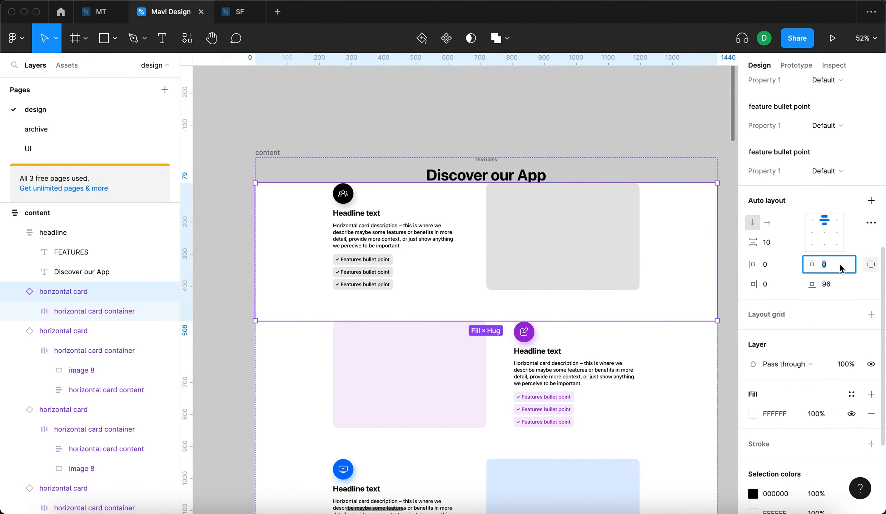
text(96)
key(Return)
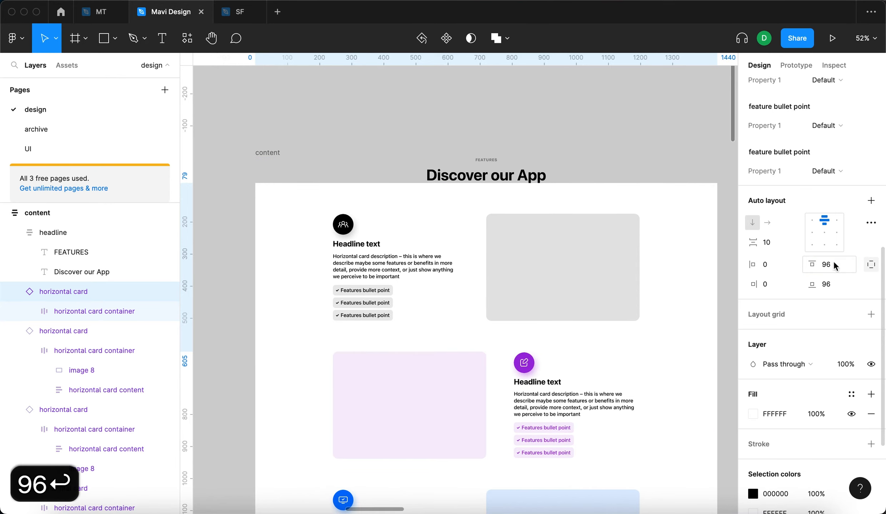
click(459, 139)
Step: Move the content frame to about X 4134, Y -2124 on the canvas
click(260, 131)
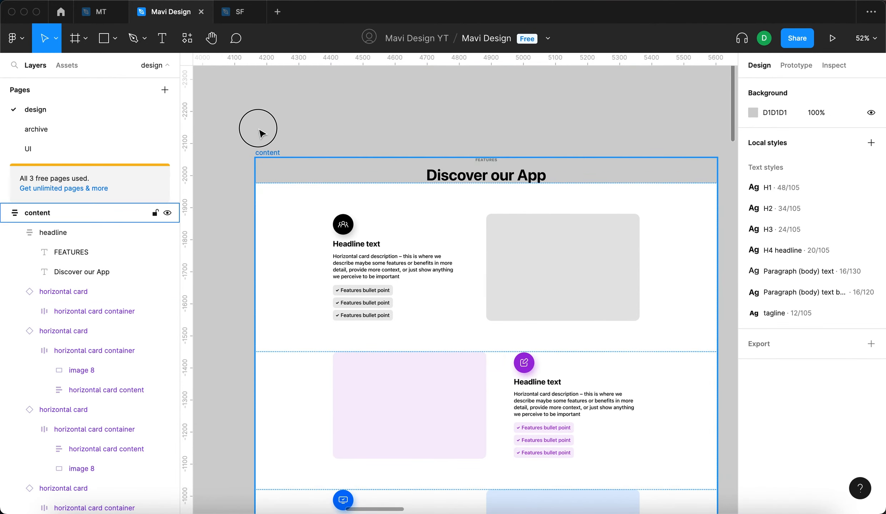
click(267, 152)
scroll(477, 181, down, 1)
scroll(458, 178, down, 6)
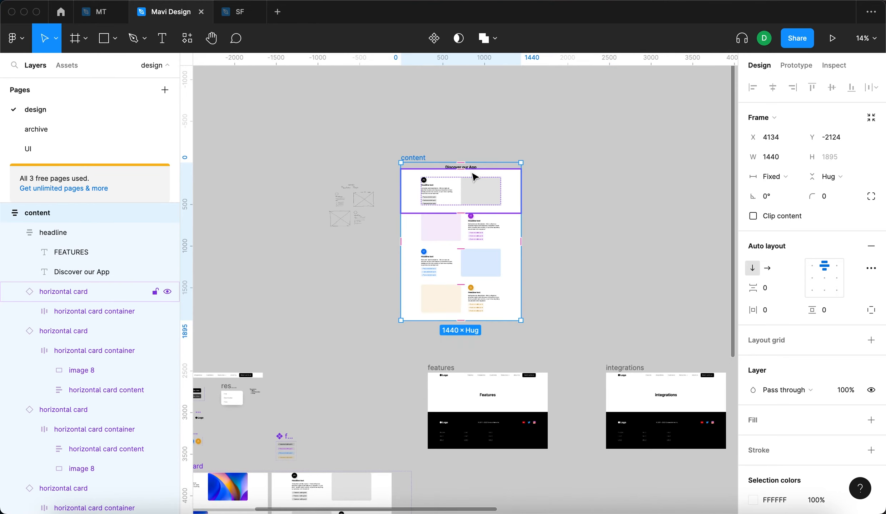
Step: Copy the cta section container from the homepage frame
click(597, 285)
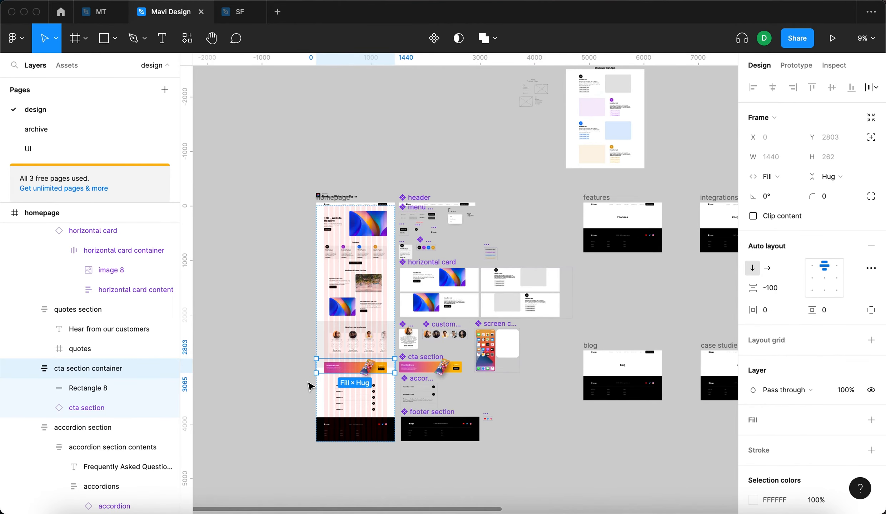
scroll(619, 114, up, 3)
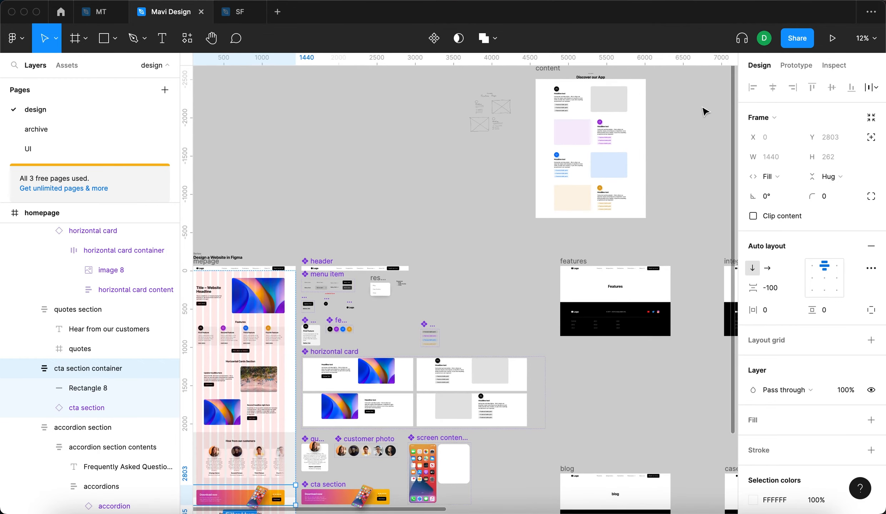
drag(702, 111, 666, 159)
scroll(591, 123, up, 6)
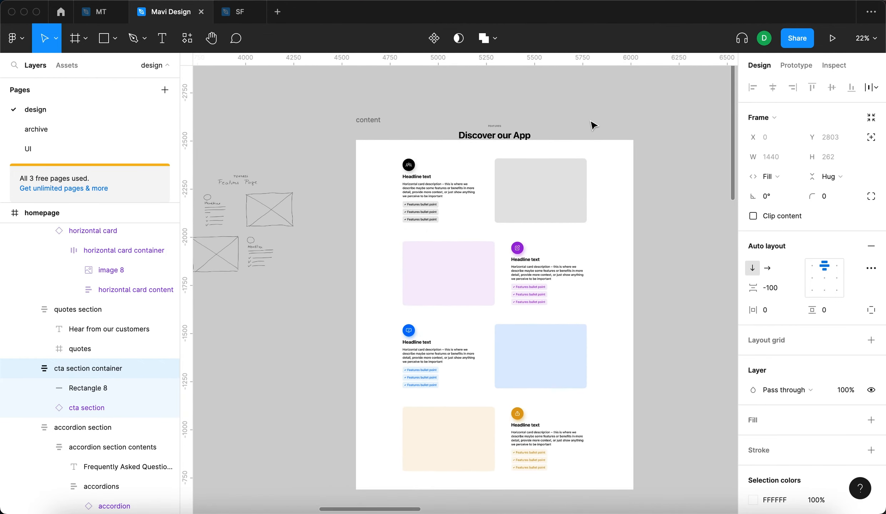
scroll(591, 124, down, 6)
scroll(418, 189, down, 1)
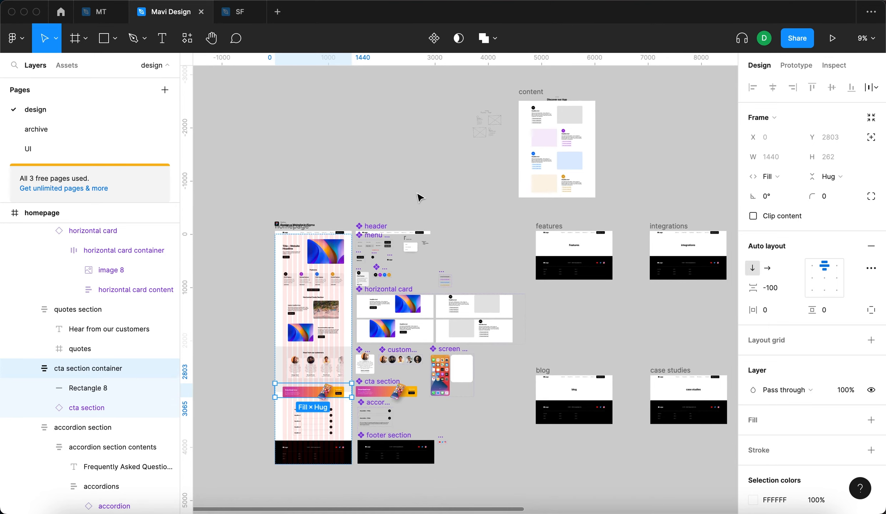
scroll(272, 427, up, 3)
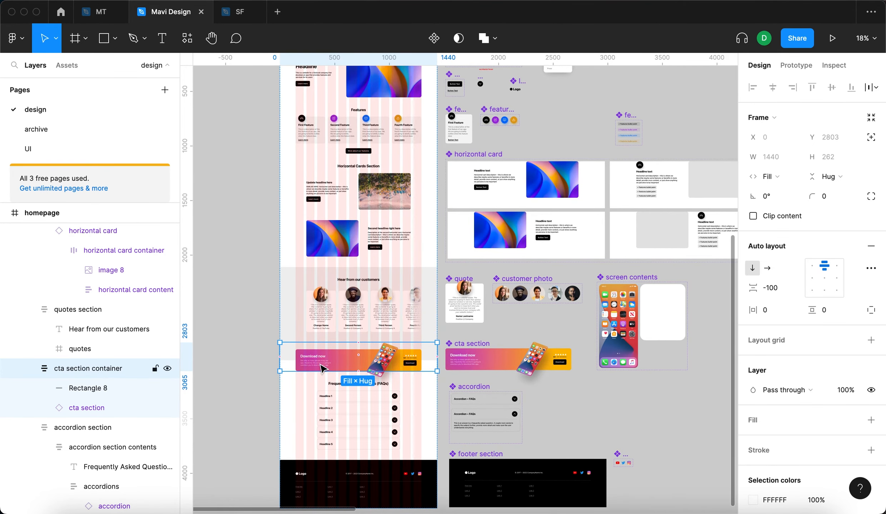
scroll(269, 363, up, 5)
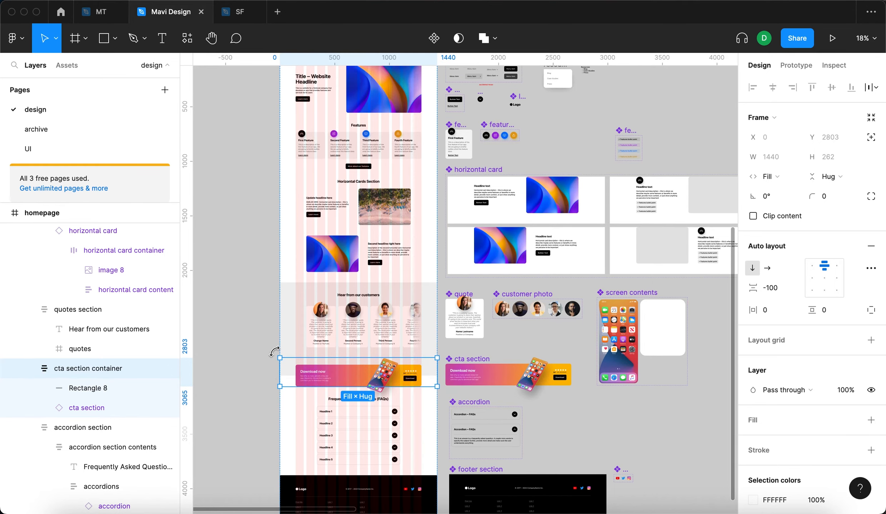
key(super+c)
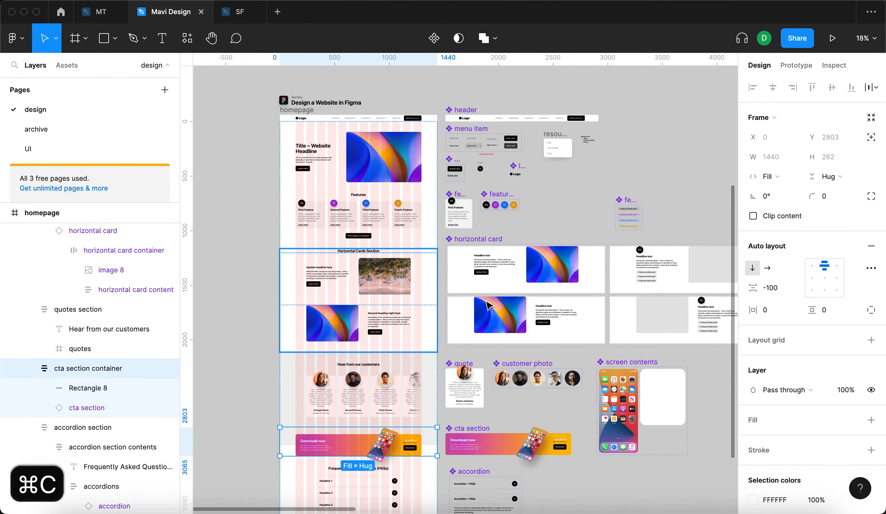
Step: Paste the cta section container into the content frame below the last feature card
scroll(510, 302, up, 10)
scroll(510, 302, right, 8)
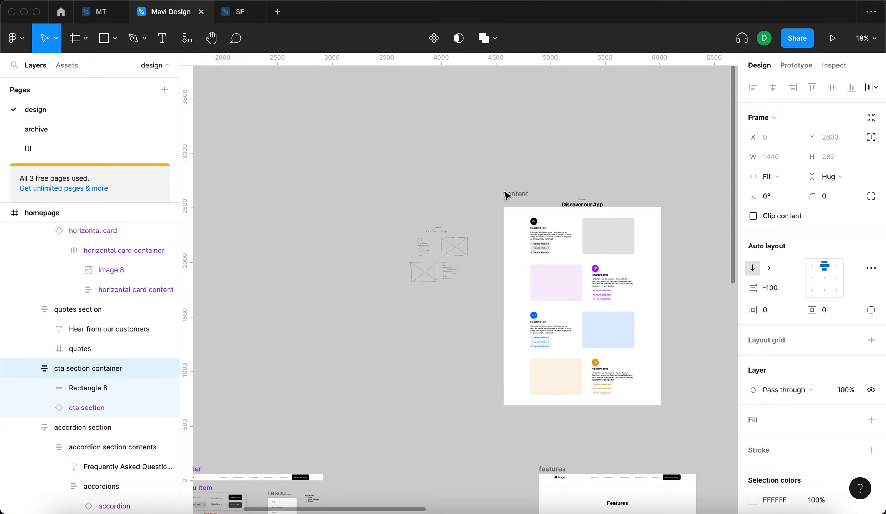
click(646, 224)
scroll(647, 223, down, 5)
scroll(647, 223, right, 3)
key(super+v)
Step: Change the fill of Rectangle 8 behind the pasted CTA banner to white
click(595, 283)
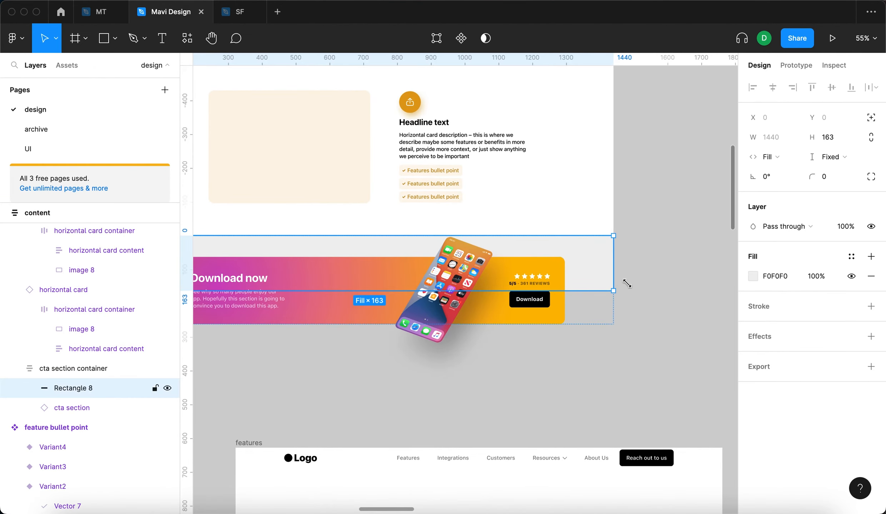
scroll(679, 285, left, 3)
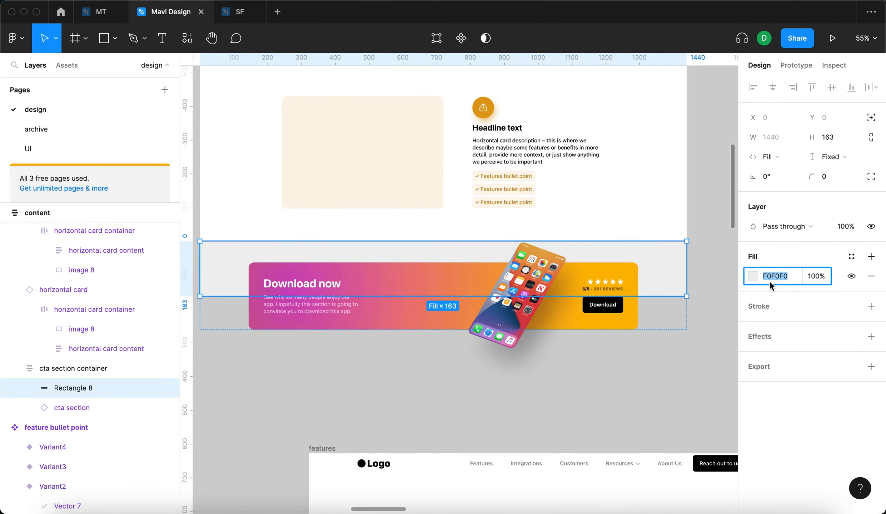
text(f)
key(Return)
click(629, 366)
scroll(629, 366, down, 5)
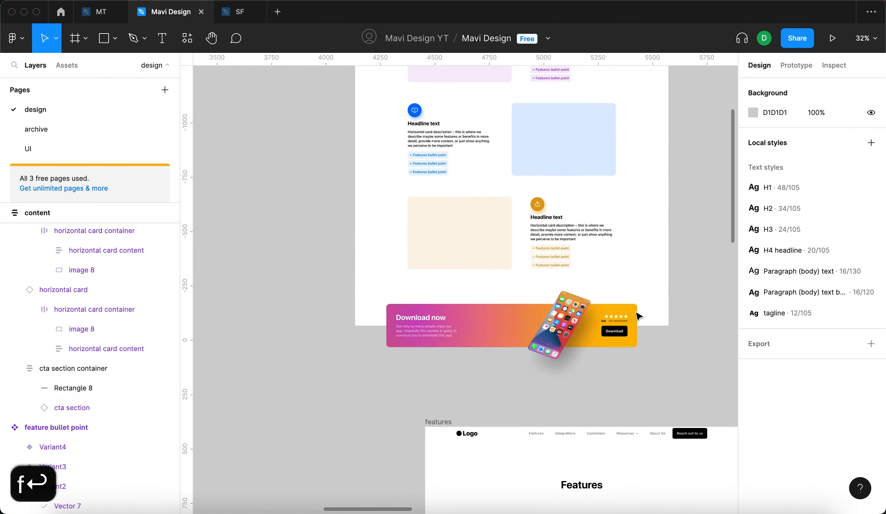
Step: Move the content frame to about X 4429, Y -2285, above the features page frame
scroll(639, 317, up, 5)
scroll(638, 468, down, 5)
scroll(638, 468, down, 5)
drag(485, 161, 617, 192)
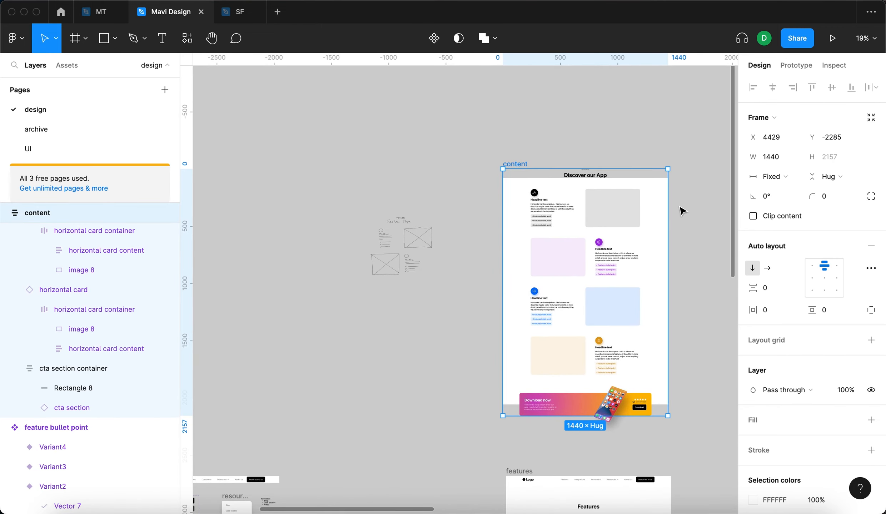
drag(667, 211, 627, 211)
key(super+z)
click(694, 245)
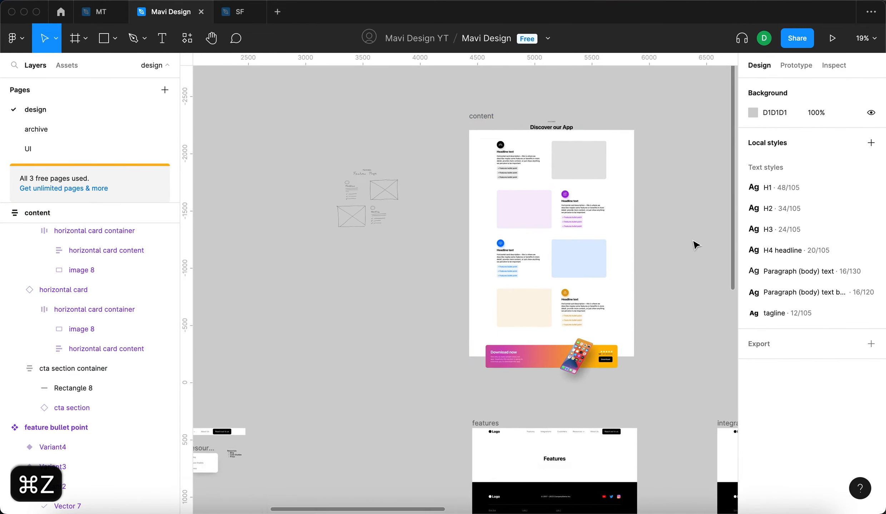
Step: Extend the features page frame downward to a height of about 2434
scroll(637, 253, down, 4)
click(542, 280)
scroll(572, 264, up, 5)
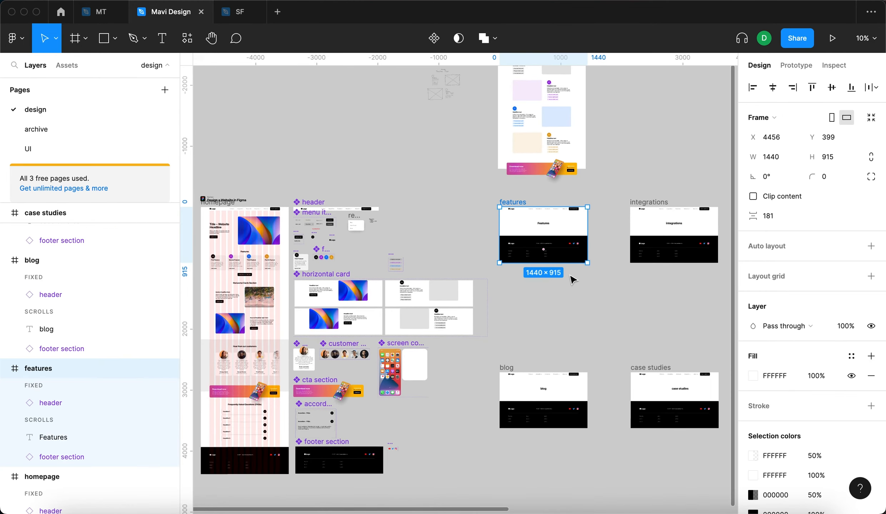
drag(571, 256, 612, 469)
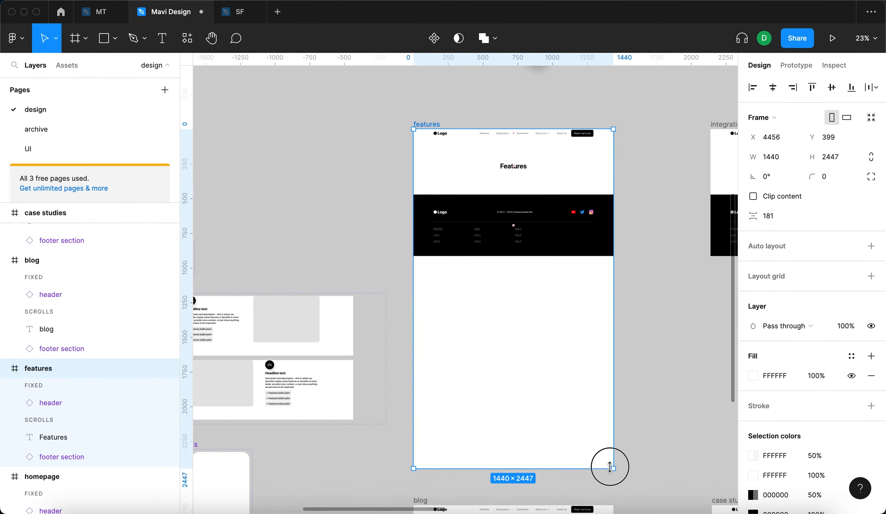
Step: Align the footer section to the bottom edge of the features page frame
key(Escape)
click(571, 245)
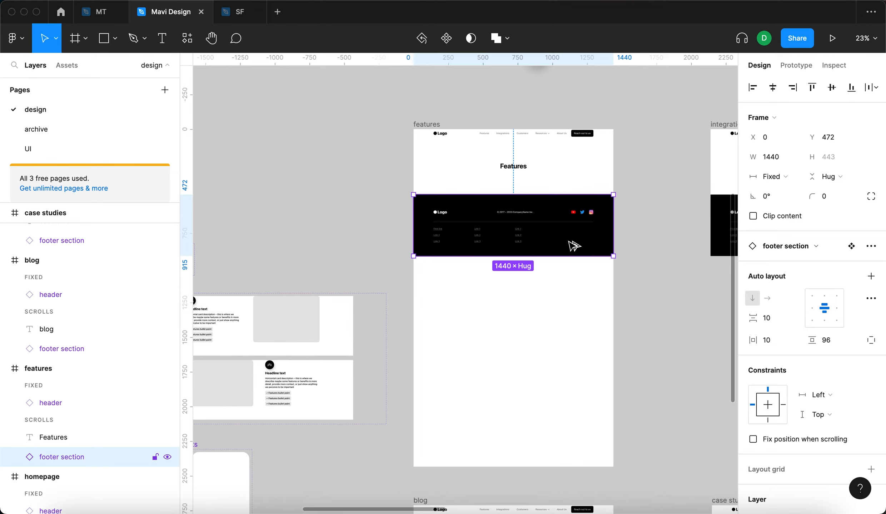
key(alt+s)
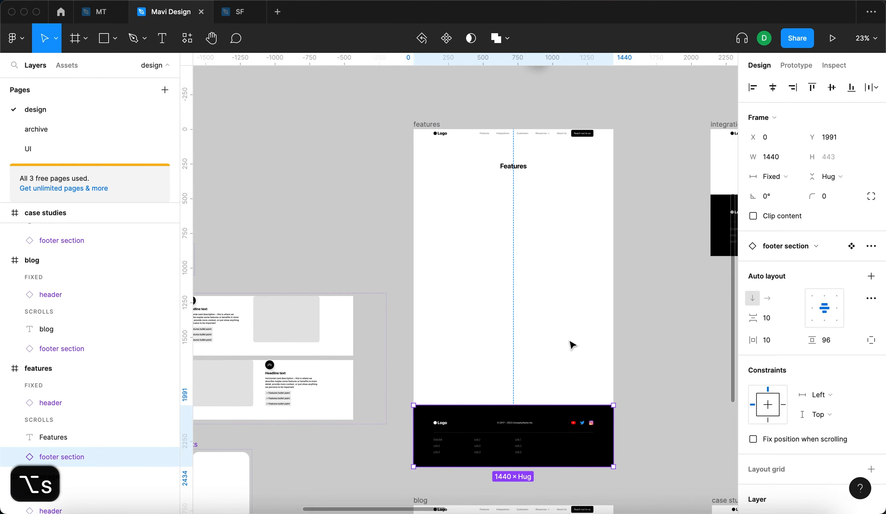
key(Escape)
Step: Delete the placeholder "Features" title from the features page
scroll(544, 296, up, 3)
click(512, 248)
key(BackSpace)
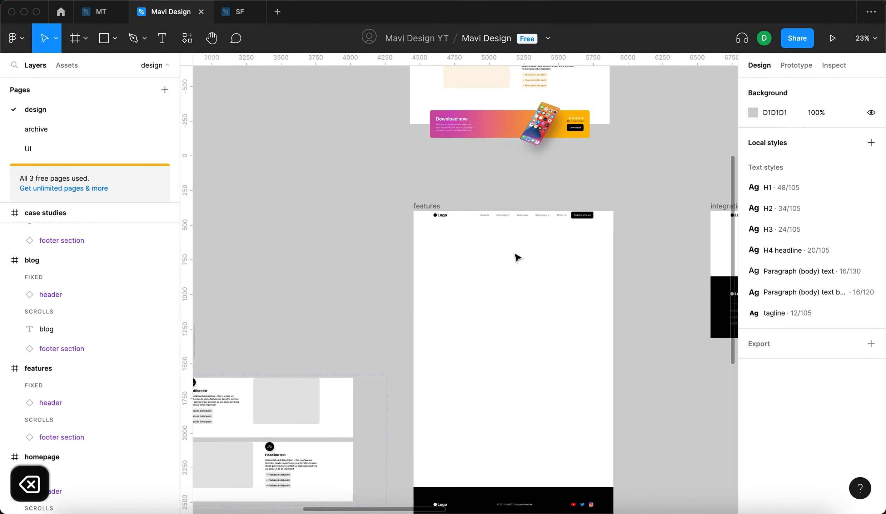
Step: Move the content frame into the features page frame, below its header
scroll(342, 207, up, 10)
click(464, 218)
drag(466, 220, 420, 111)
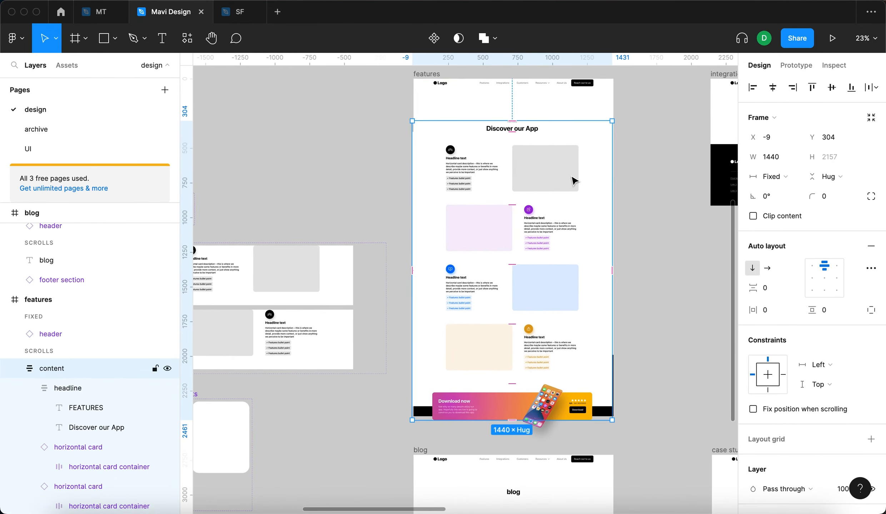
scroll(573, 179, up, 1)
scroll(550, 176, up, 3)
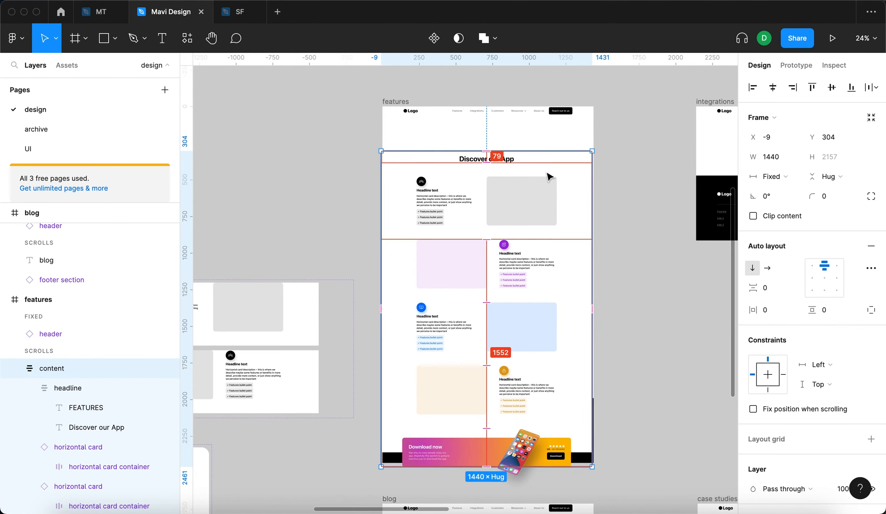
Step: Send the content frame behind the header and footer, and align it to the horizontal centre and top of the features page
key(alt+super+bracketleft)
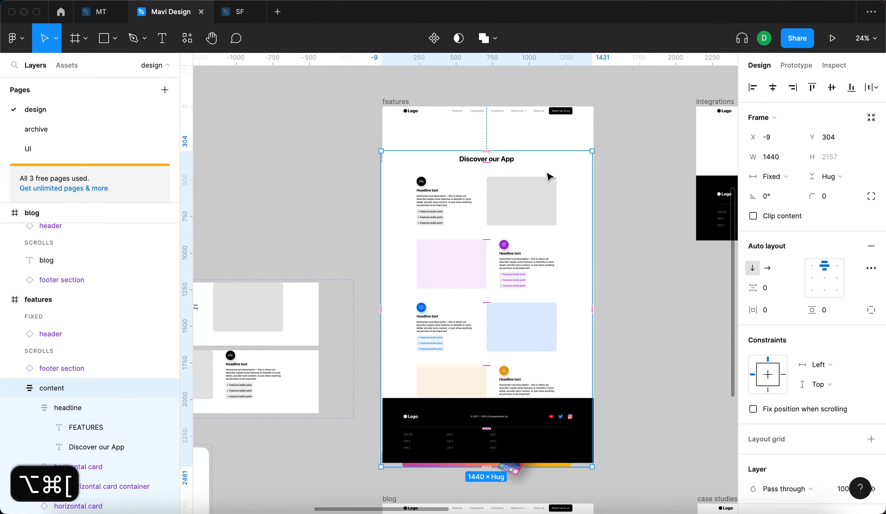
key(alt+h)
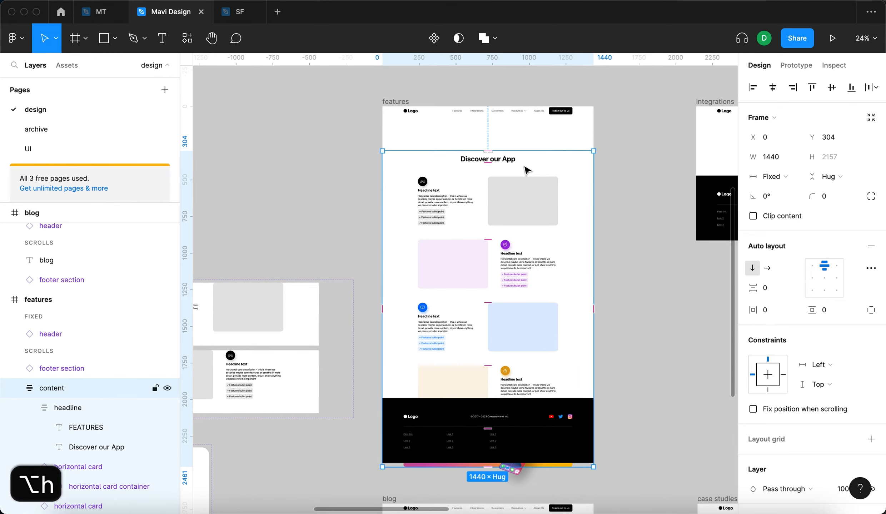
key(alt+w)
Step: Nudge the content frame down to Y 60 so it starts right below the header
scroll(524, 167, up, 6)
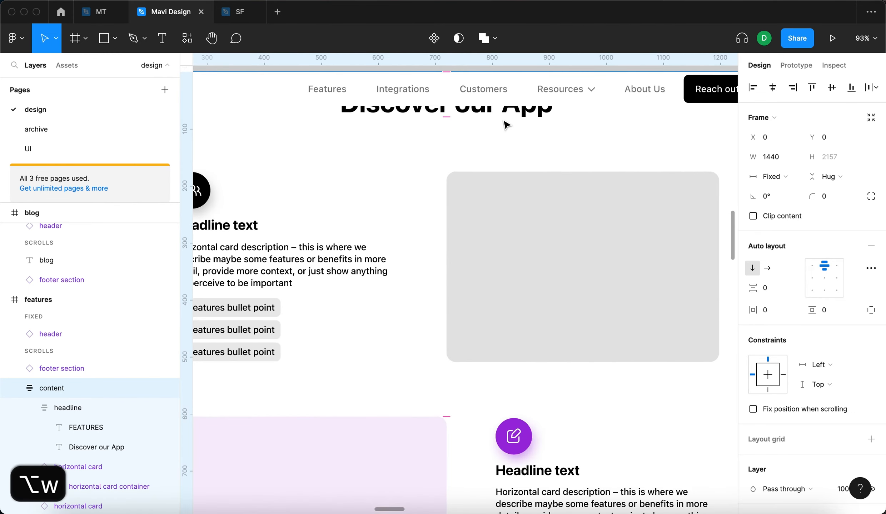
key(shift+Down)
key(shift+Down)
key(shift+Down)
key(shift+Down)
key(shift+Down)
key(Down)
key(Down)
key(Down)
key(Down)
key(Down)
key(Down)
key(Down)
key(Down)
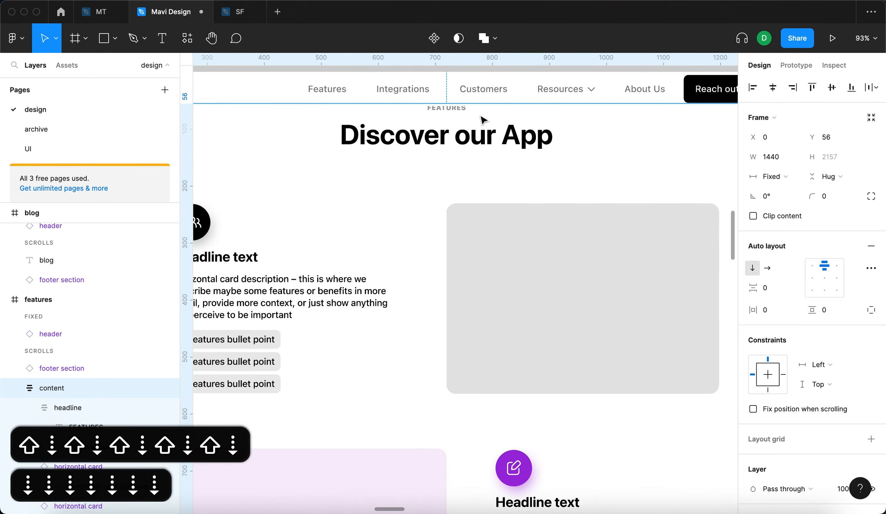
key(Down)
key(Down)
scroll(464, 100, up, 6)
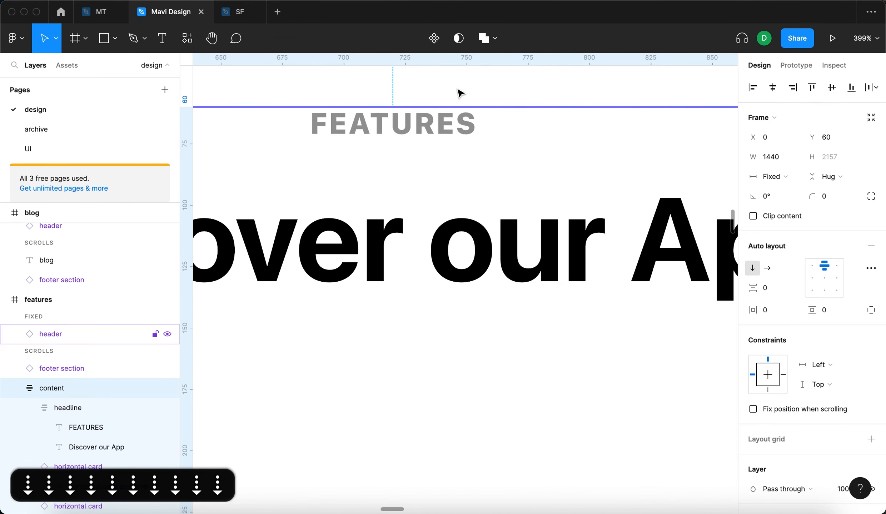
key(Down)
key(Up)
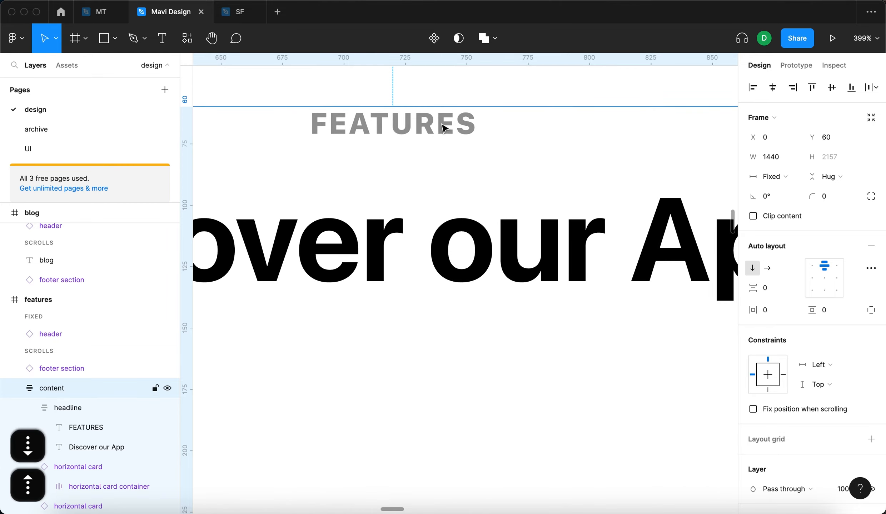
Step: Move the blog page frame down to leave more space beneath the features page
scroll(431, 157, down, 12)
click(324, 83)
scroll(324, 83, down, 3)
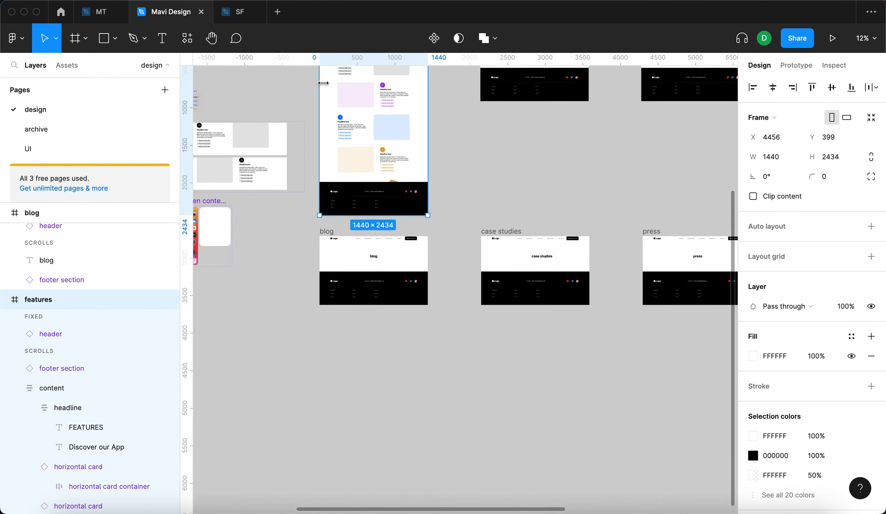
drag(326, 230, 324, 283)
click(356, 273)
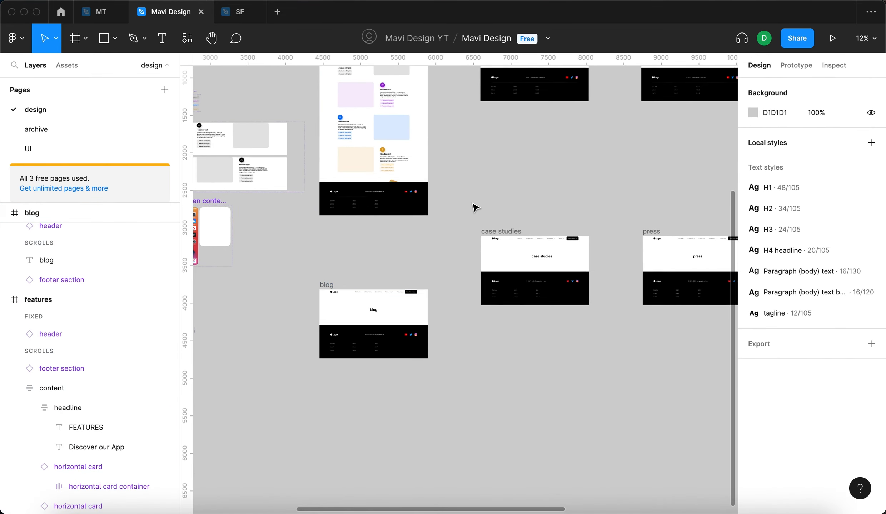
Step: Set the top padding of the features page's content frame to 96
scroll(432, 178, up, 2)
scroll(431, 178, left, 2)
click(431, 131)
scroll(432, 130, up, 3)
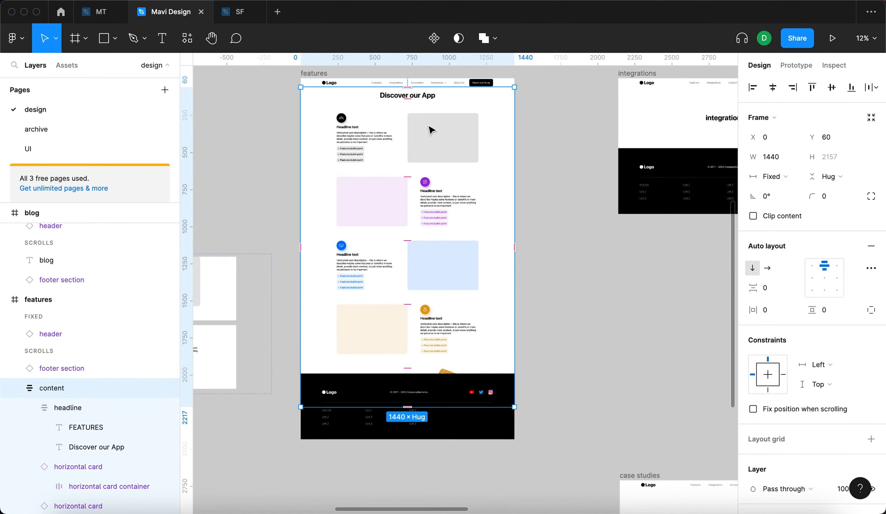
click(871, 310)
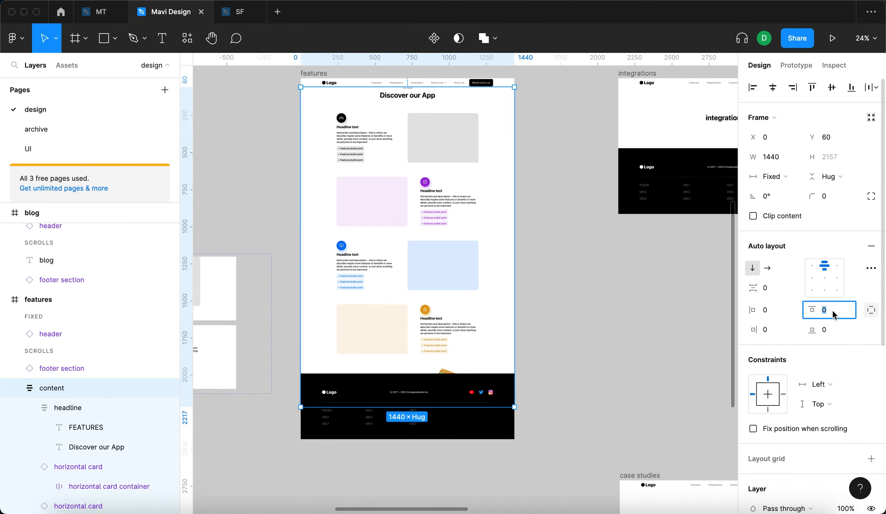
key(super+z)
key(super+z)
text(96)
key(Return)
click(378, 77)
scroll(378, 76, down, 3)
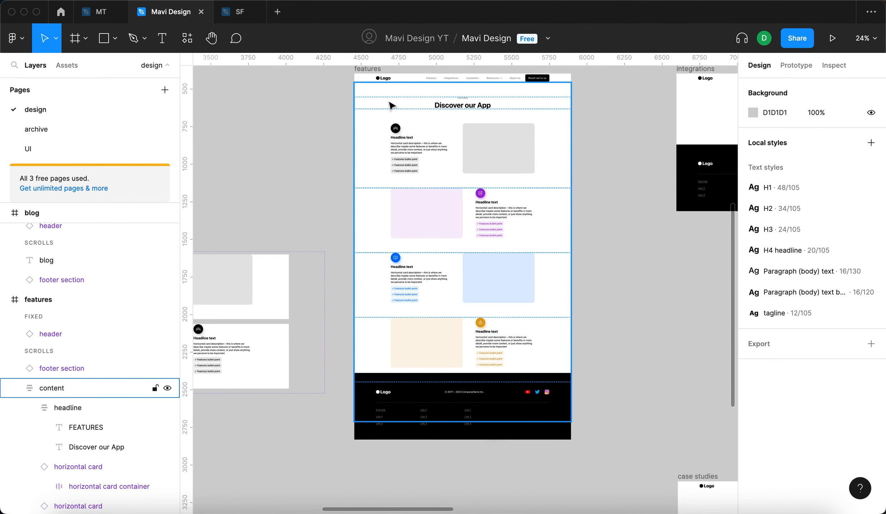
Step: Extend the features page frame to a height of 3052 and shift its footer section below the CTA banner, at Y 2494
click(370, 69)
drag(558, 440, 562, 359)
scroll(658, 254, down, 5)
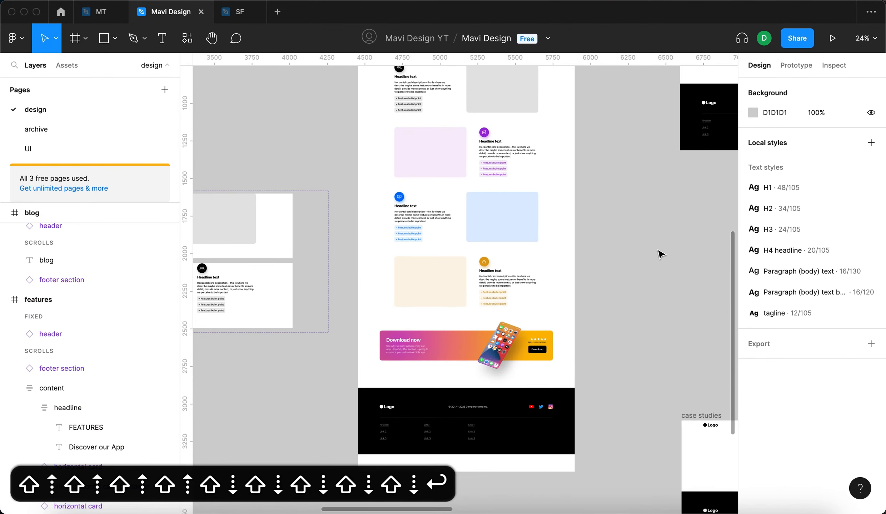
Step: Cut the footer section from the features page and paste it into the content auto-layout frame, after the CTA section container
click(589, 352)
scroll(590, 348, up, 5)
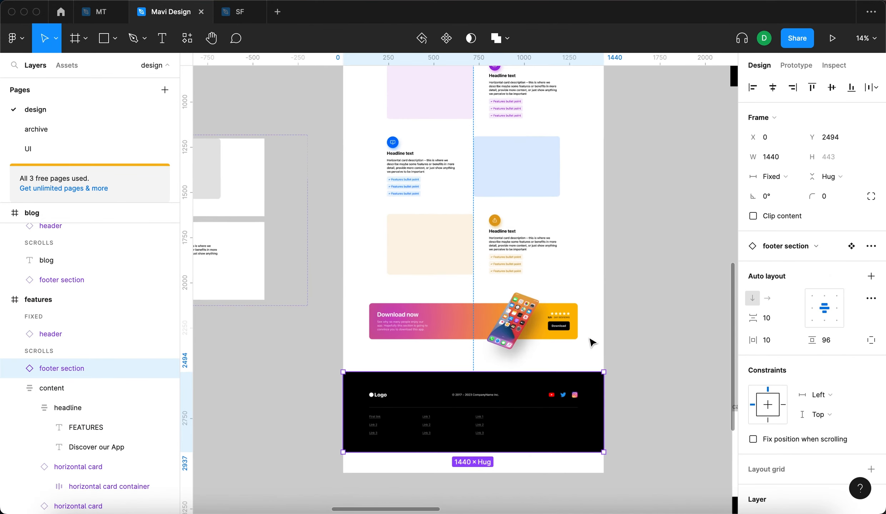
key(cmd+x)
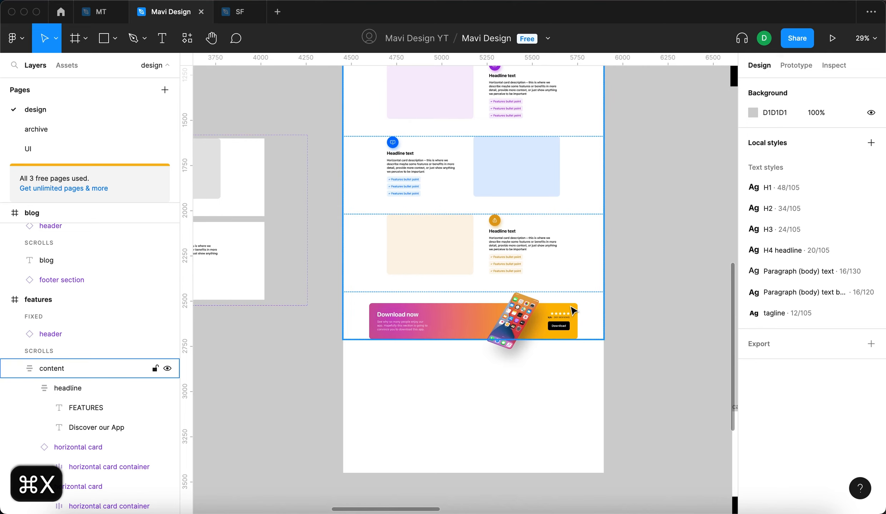
click(540, 297)
scroll(537, 293, down, 5)
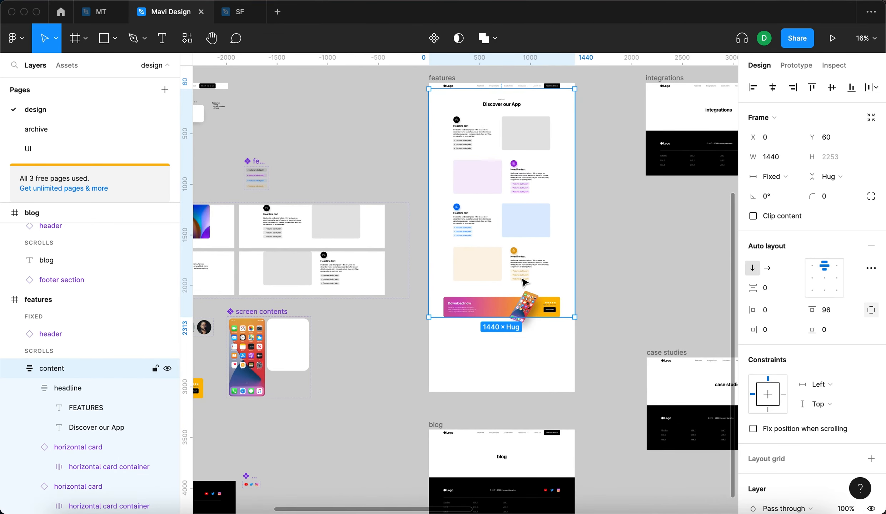
key(super+v)
scroll(563, 352, up, 5)
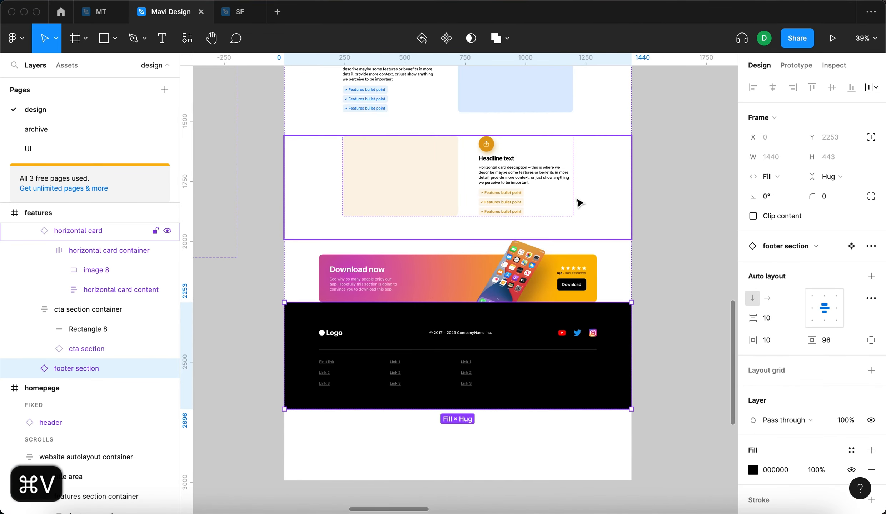
Step: Give the CTA section container on the features page a bottom padding of about 96 to separate the banner from the footer
click(88, 309)
scroll(505, 311, down, 3)
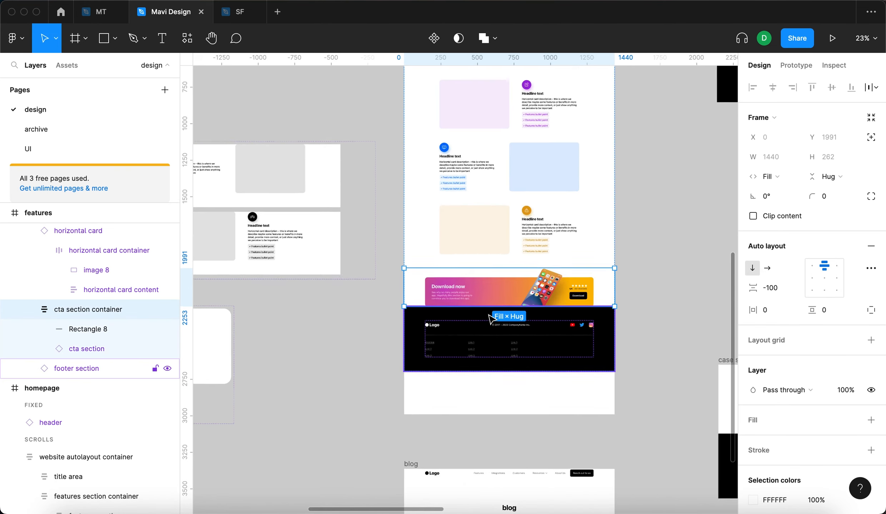
scroll(607, 307, up, 5)
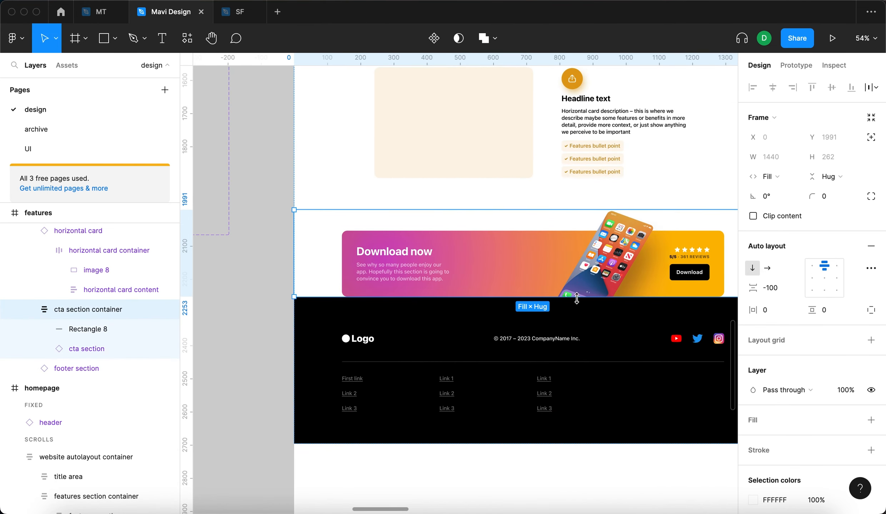
scroll(586, 304, right, 5)
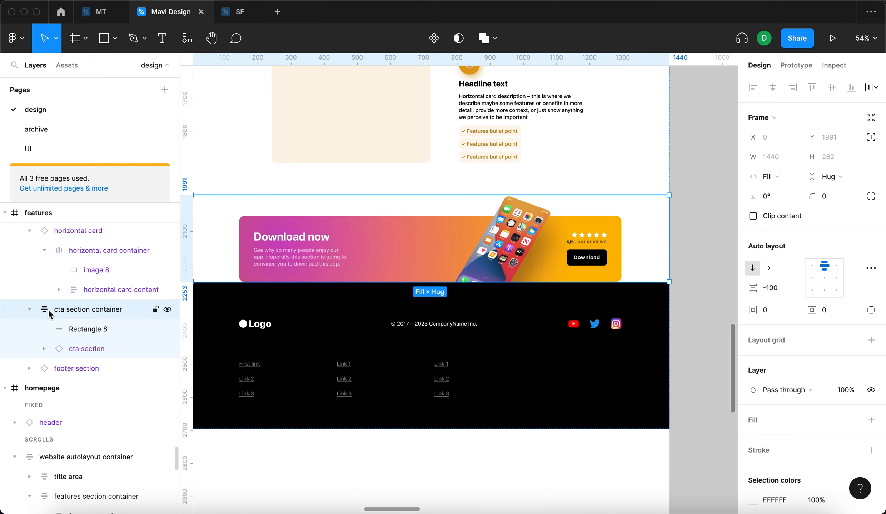
click(871, 310)
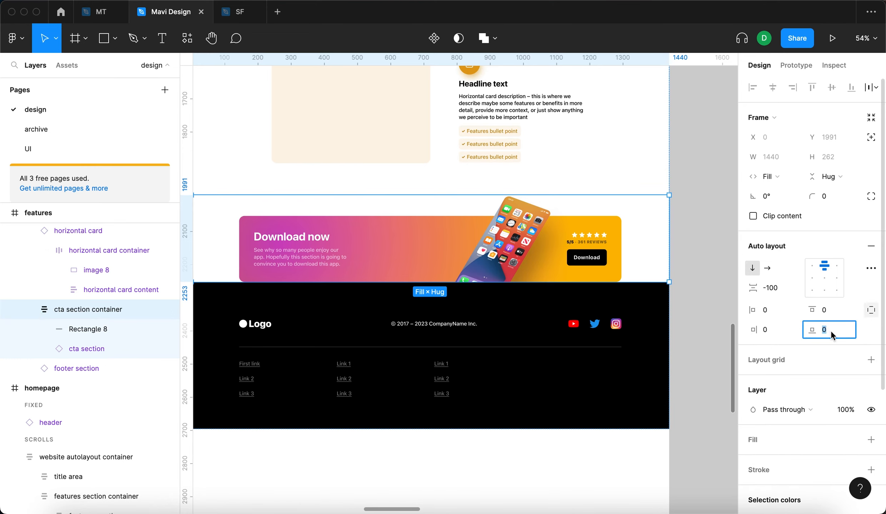
key(shift+Up)
key(shift+Up)
key(shift+Up)
key(shift+Up)
key(shift+Up)
key(shift+Up)
key(shift+Up)
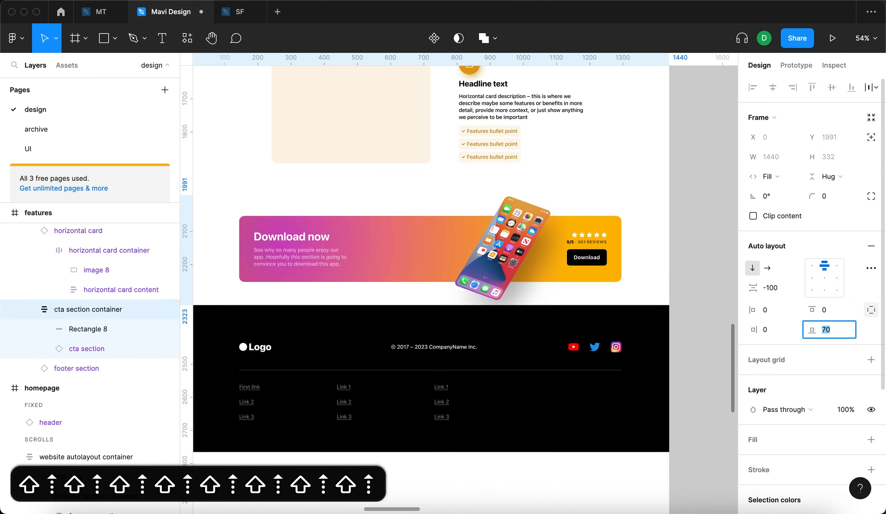
key(shift+Up)
key(shift+Up)
key(shift+Up)
key(Escape)
key(Escape)
Step: Shorten the features page frame so its lower edge meets the bottom of the footer
scroll(335, 266, down, 5)
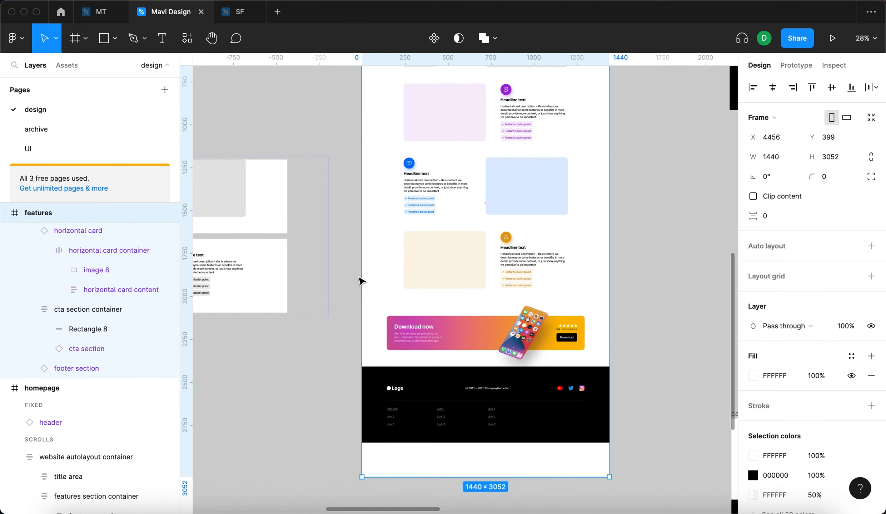
drag(563, 478, 567, 443)
click(460, 475)
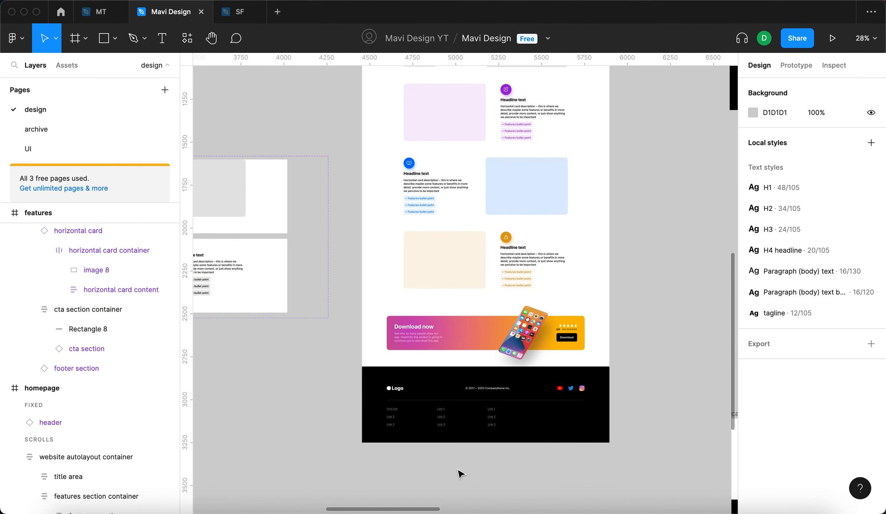
Step: Run the prototype preview and follow the header logo link to the homepage to view its features section
scroll(304, 223, up, 5)
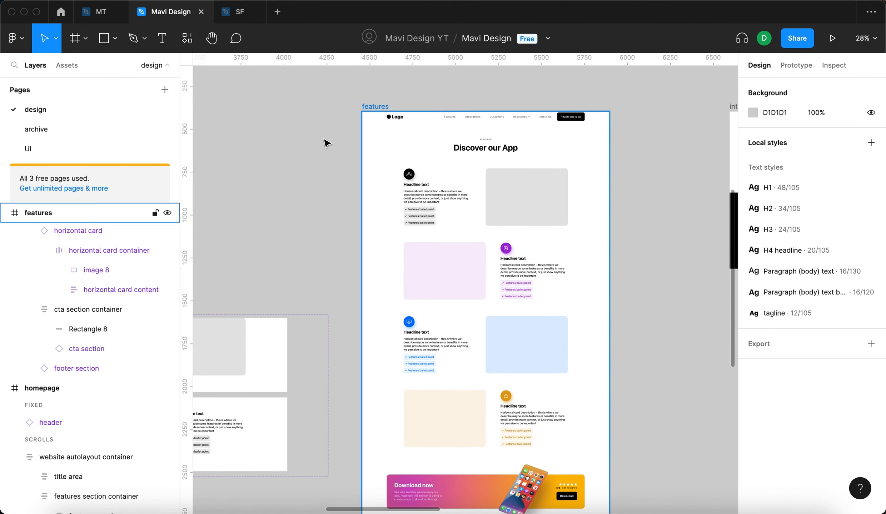
scroll(379, 134, left, 5)
click(833, 38)
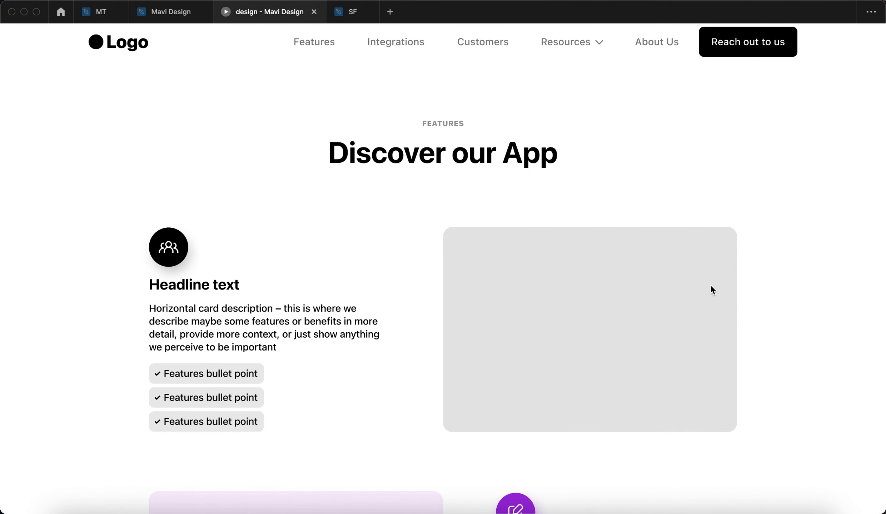
click(176, 155)
click(120, 45)
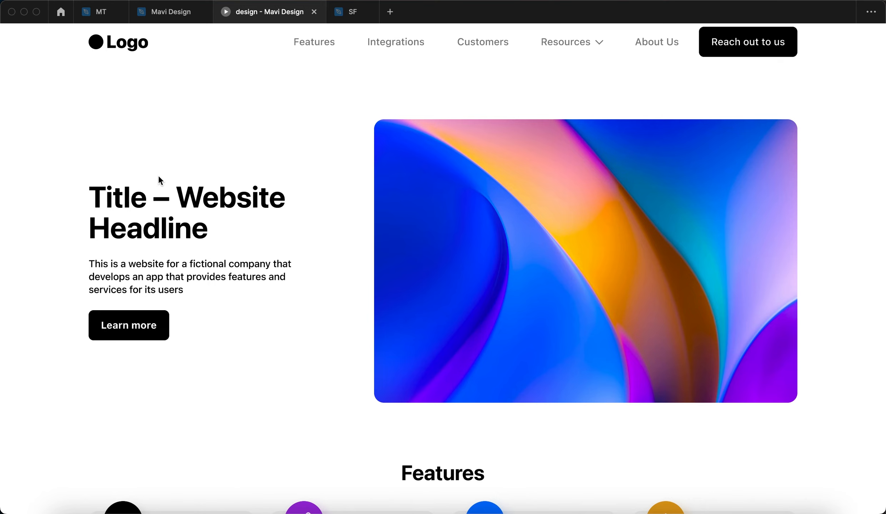
scroll(158, 175, down, 5)
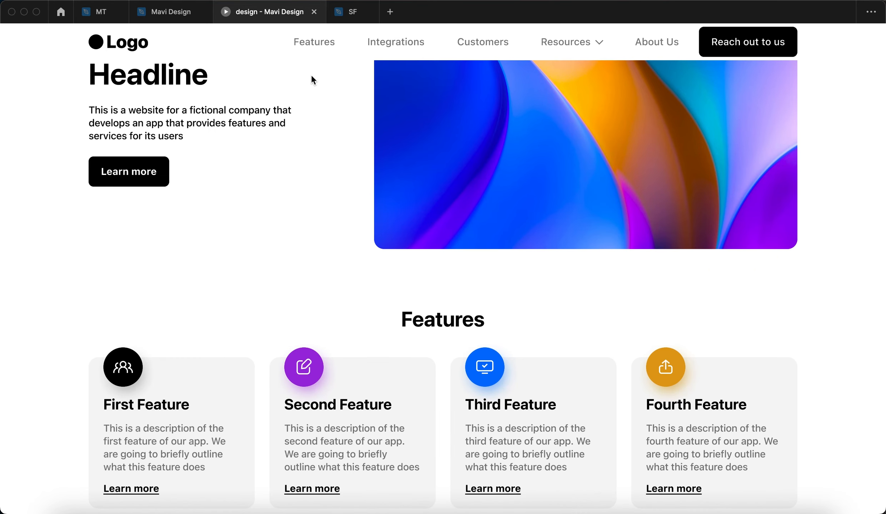
Step: Follow the Features link in the preview header and review the page's headline, four feature cards, CTA banner and footer
click(303, 49)
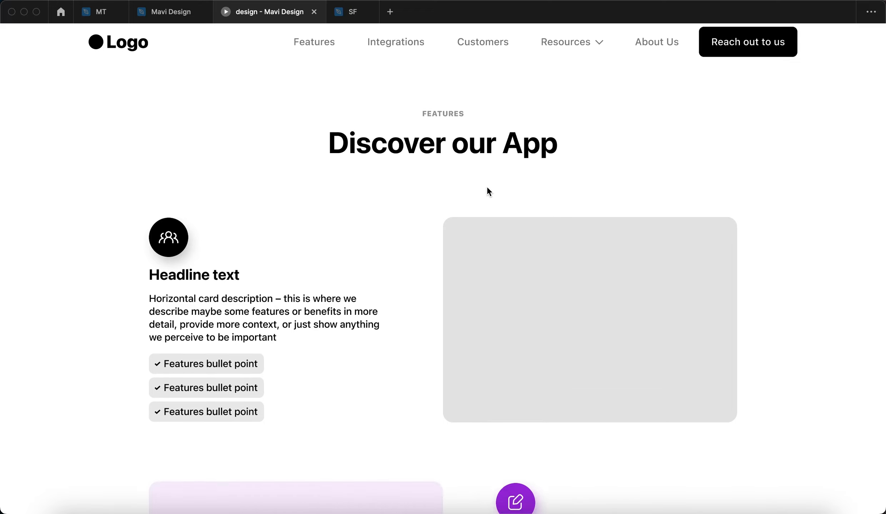
scroll(100, 192, down, 10)
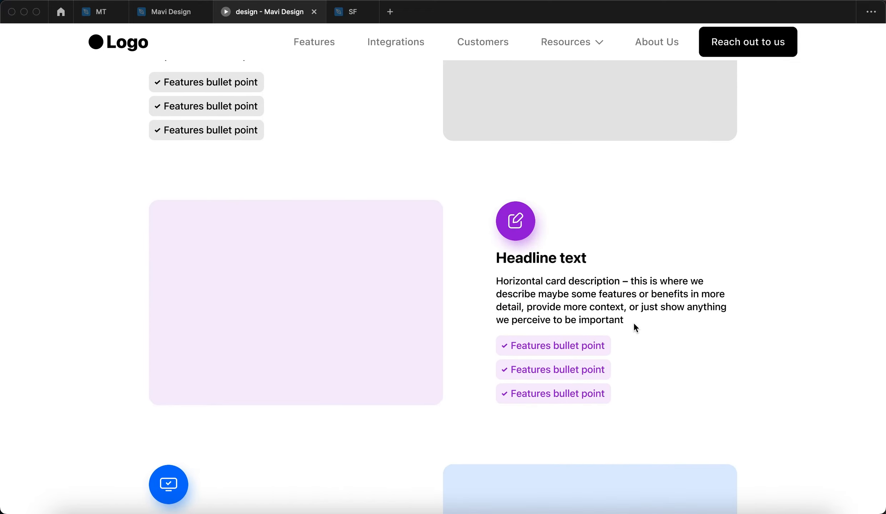
scroll(633, 325, down, 5)
scroll(528, 256, up, 2)
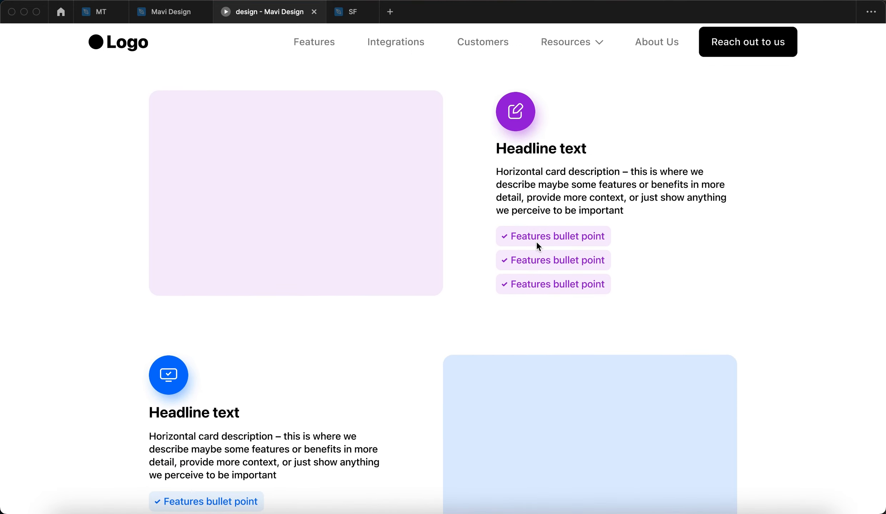
scroll(667, 212, down, 4)
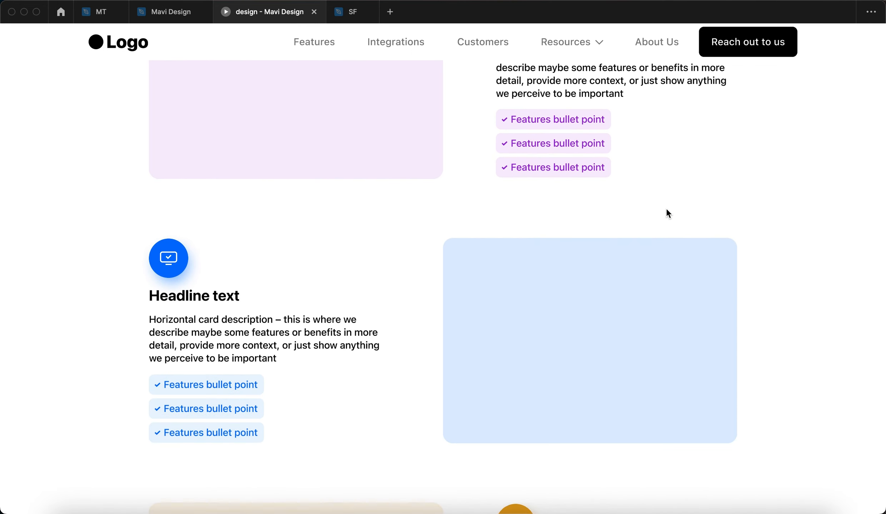
scroll(634, 184, down, 4)
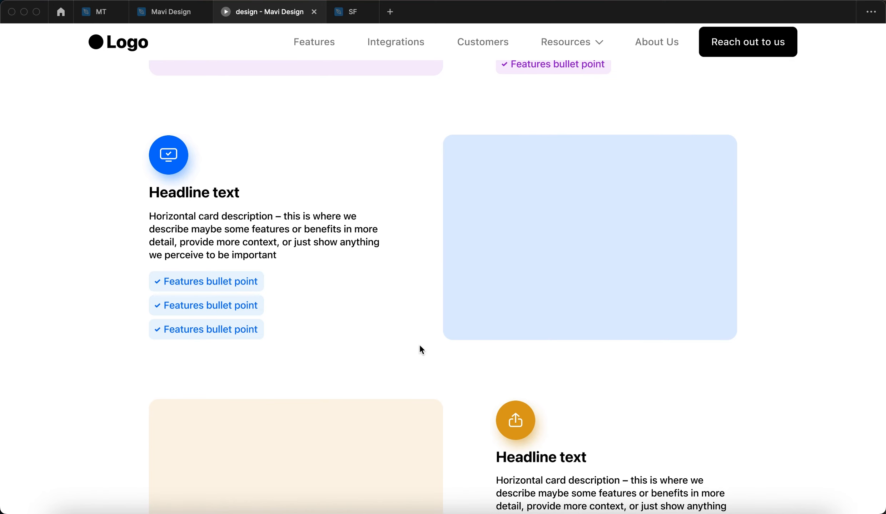
scroll(731, 329, down, 6)
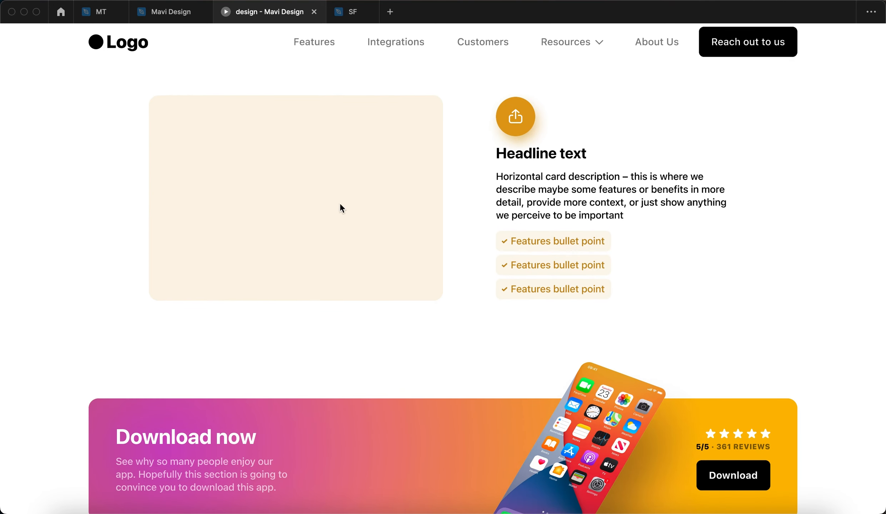
scroll(364, 292, down, 3)
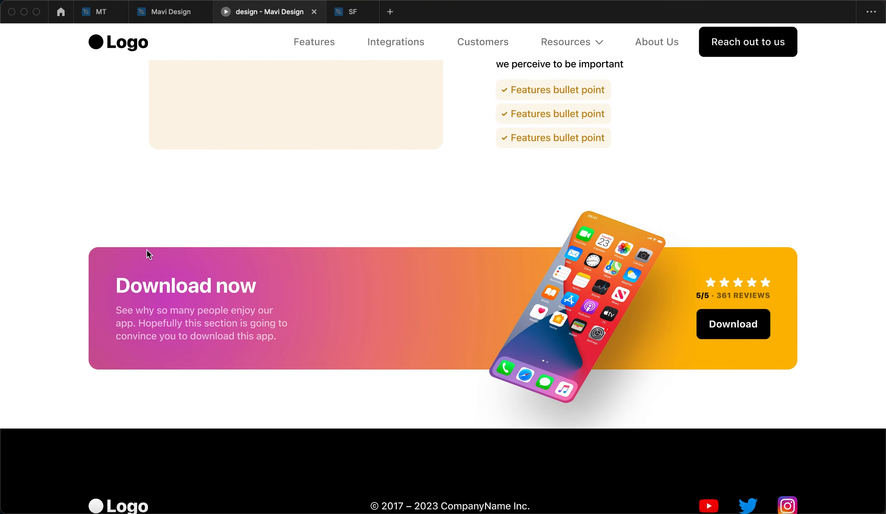
scroll(680, 386, down, 4)
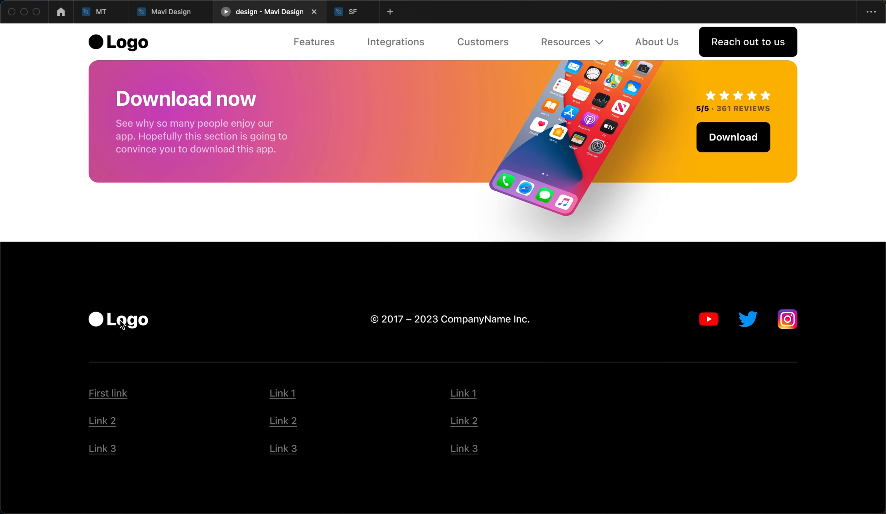
Step: Return to the homepage in the preview and inspect the links and button of its features section
click(112, 47)
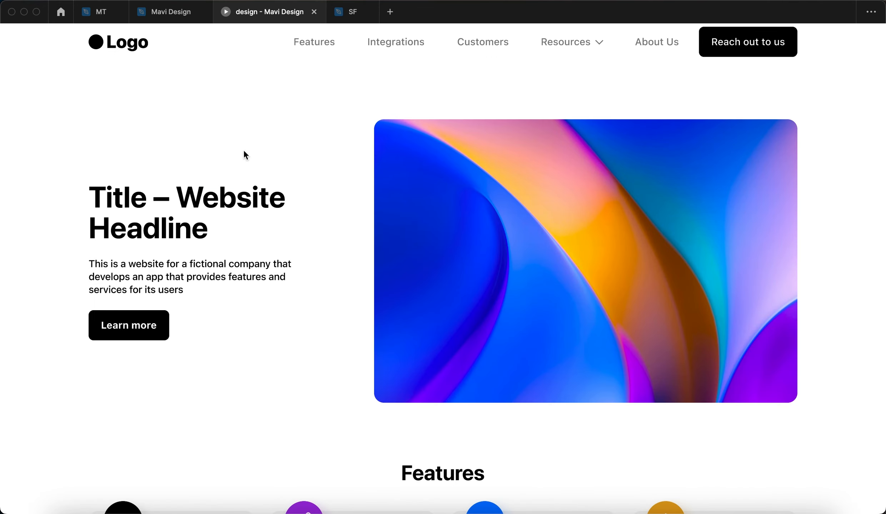
scroll(291, 204, down, 3)
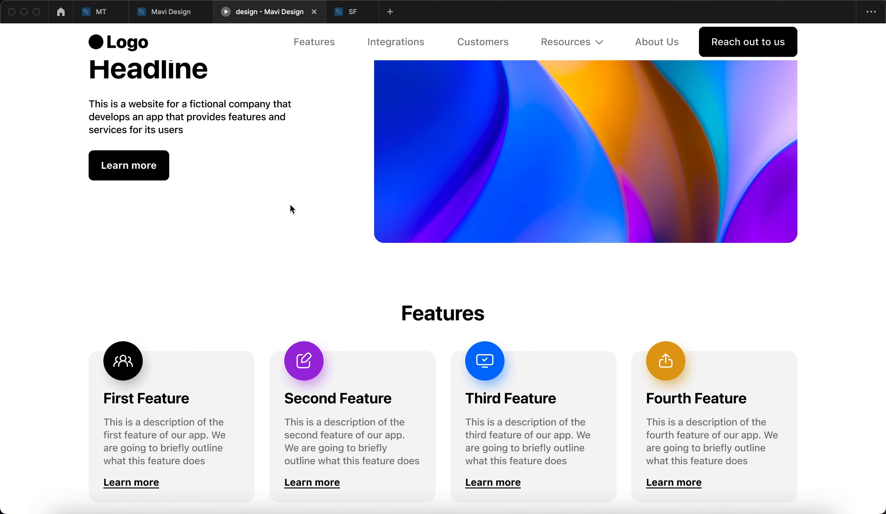
scroll(290, 203, down, 3)
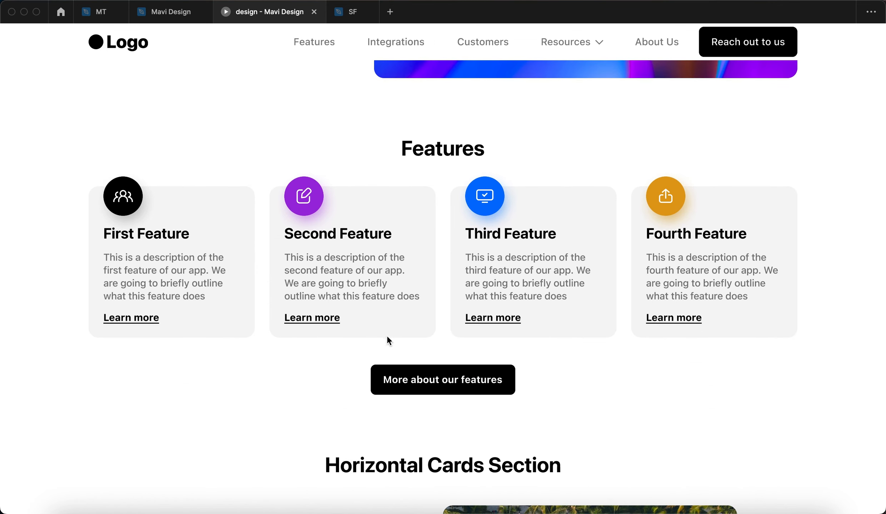
Step: In the design file, link the homepage's "More about our features" button to the features frame with an On click, Navigate to, Instant interaction
click(170, 12)
scroll(375, 177, down, 6)
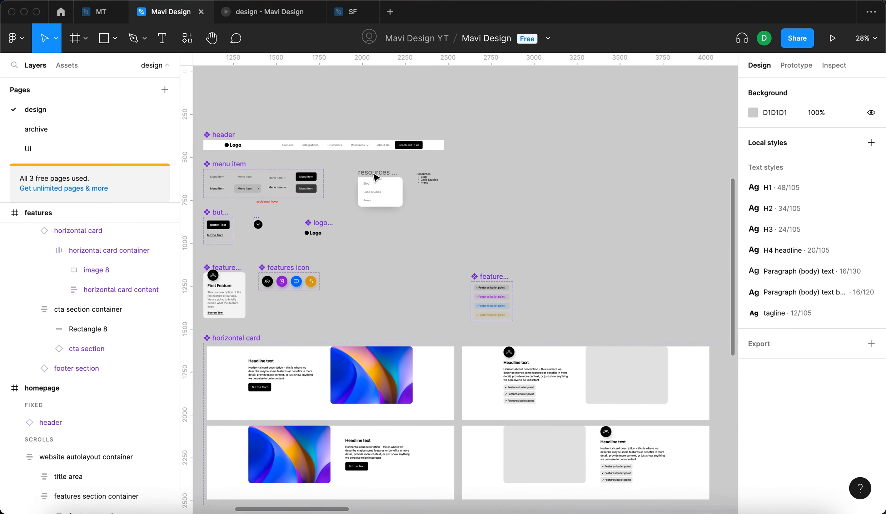
scroll(334, 340, up, 5)
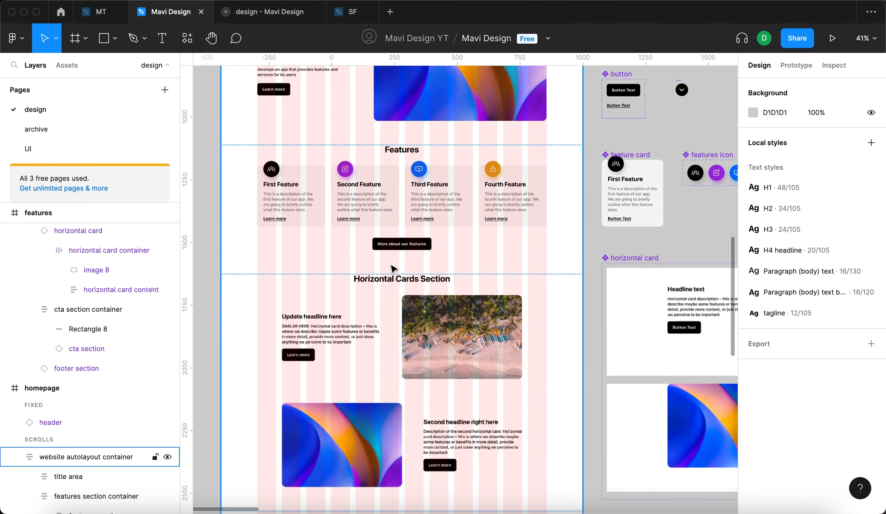
click(404, 247)
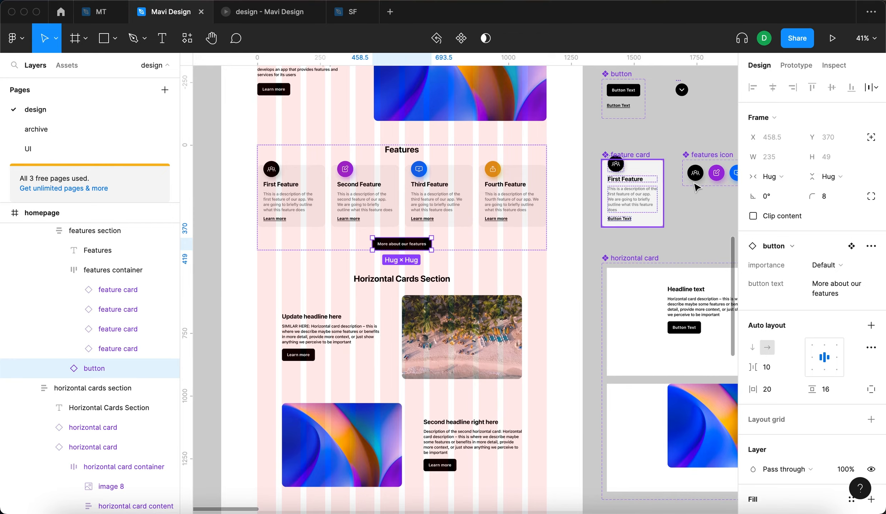
scroll(400, 243, up, 4)
scroll(424, 257, down, 4)
click(811, 66)
scroll(348, 246, down, 3)
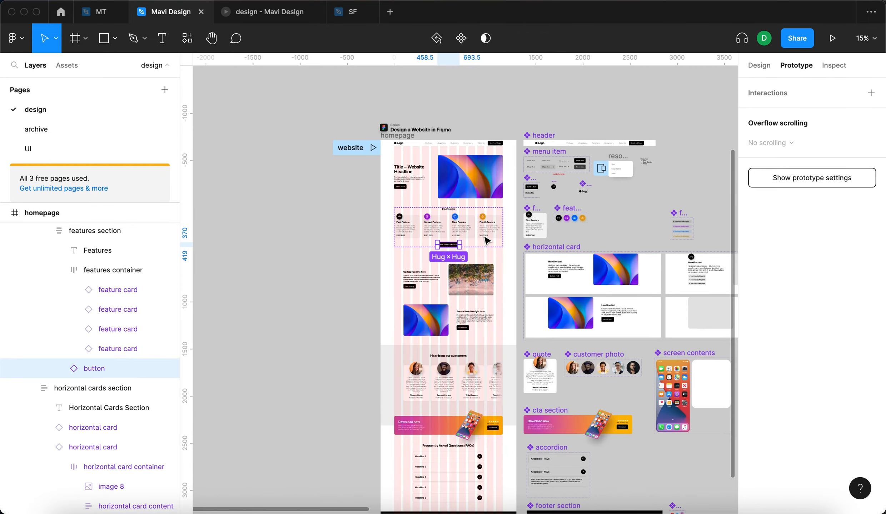
drag(595, 215, 574, 202)
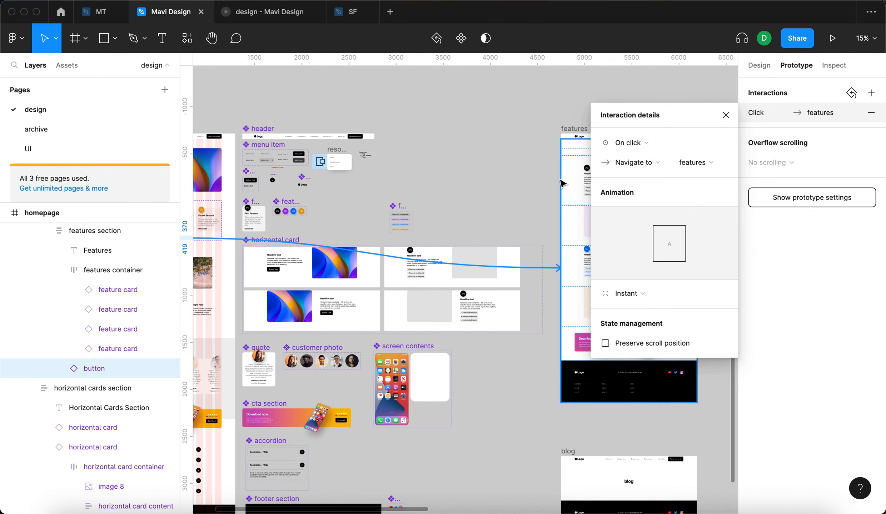
click(518, 193)
Step: Return to the prototype preview and test the "More about our features" button, checking the start of the features page it leads to
click(292, 13)
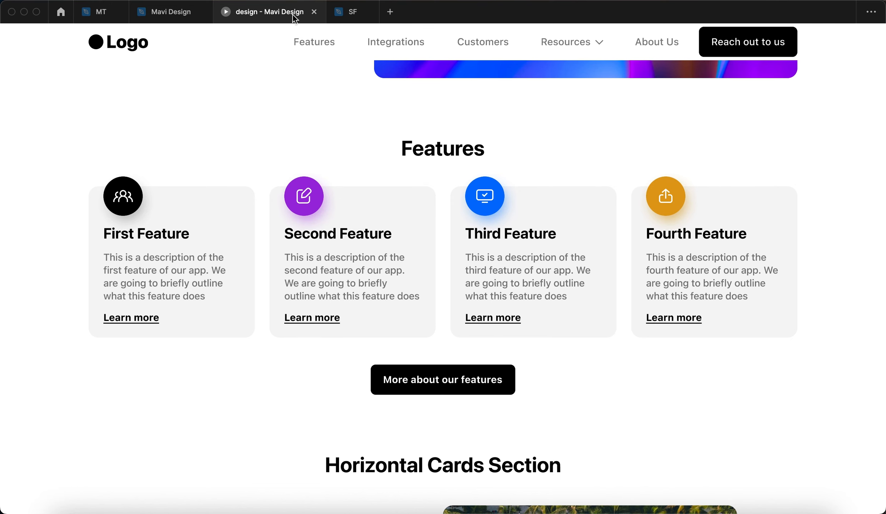
click(252, 417)
click(417, 390)
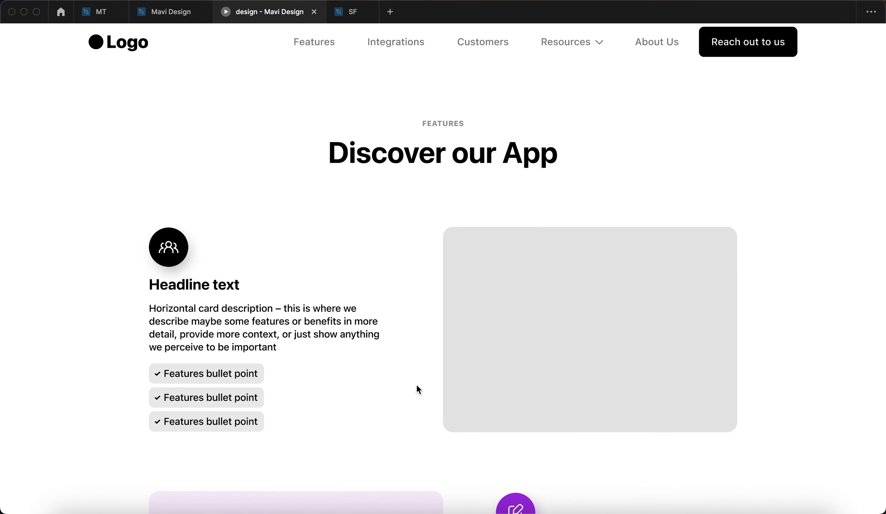
scroll(449, 404, down, 10)
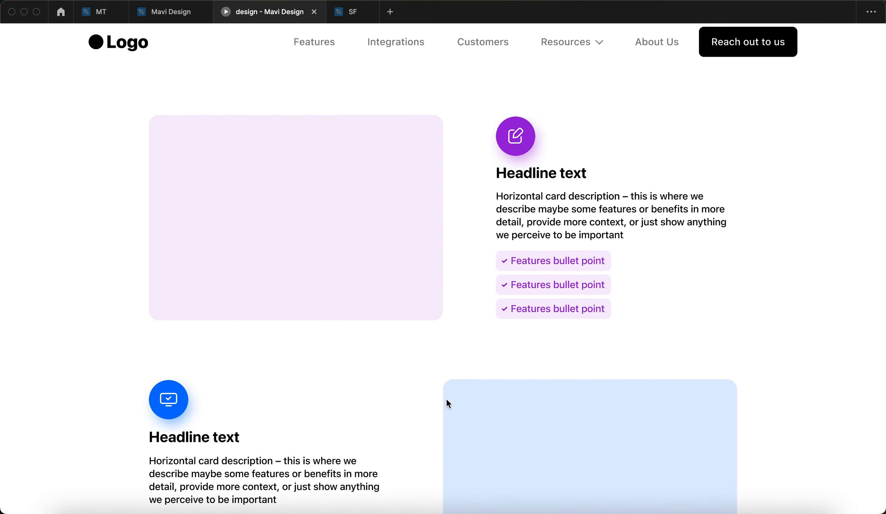
scroll(640, 210, up, 10)
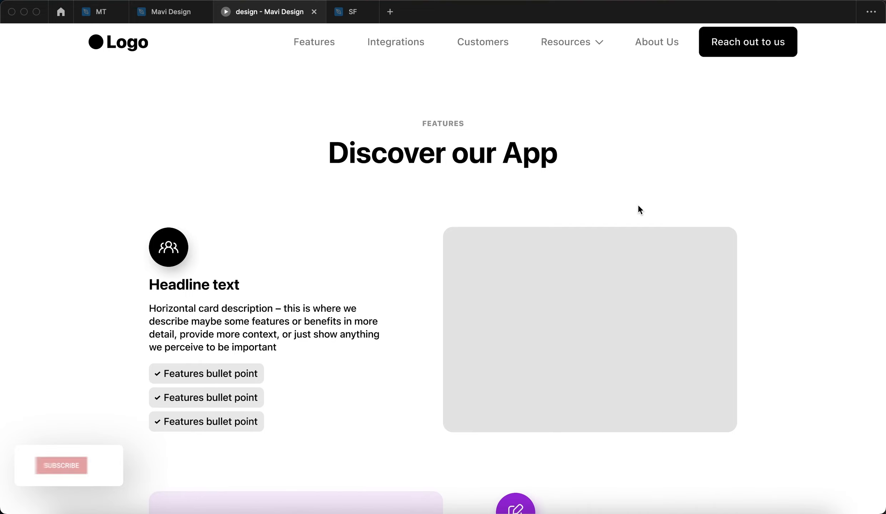
Step: Review the features page in the preview from its headline through the four feature cards and "Download now" banner to the footer
scroll(590, 295, down, 7)
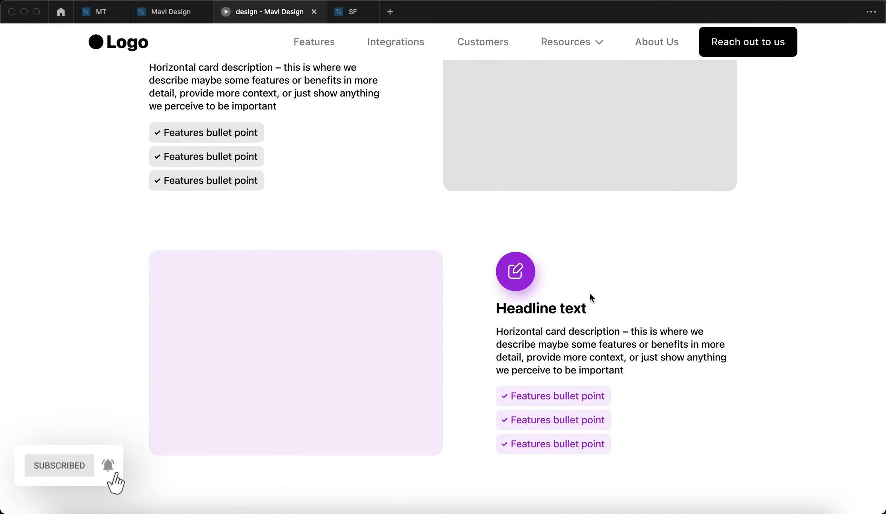
scroll(589, 293, up, 5)
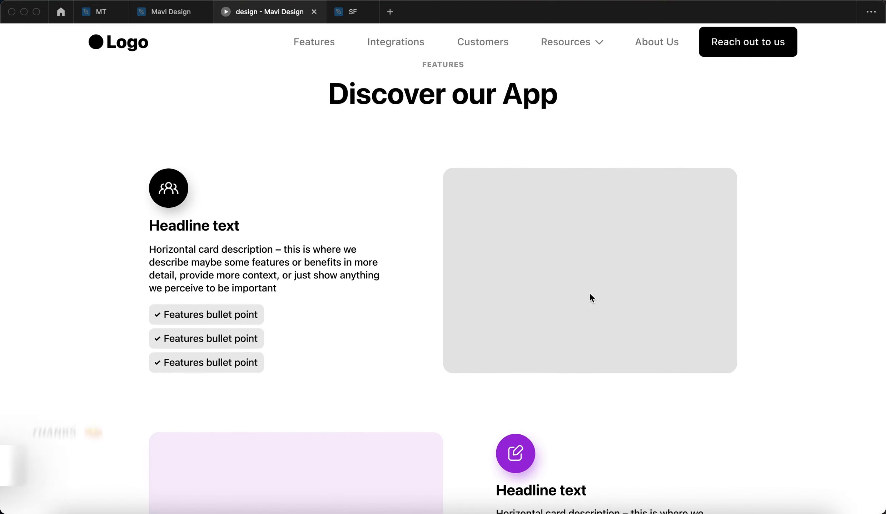
scroll(590, 294, up, 2)
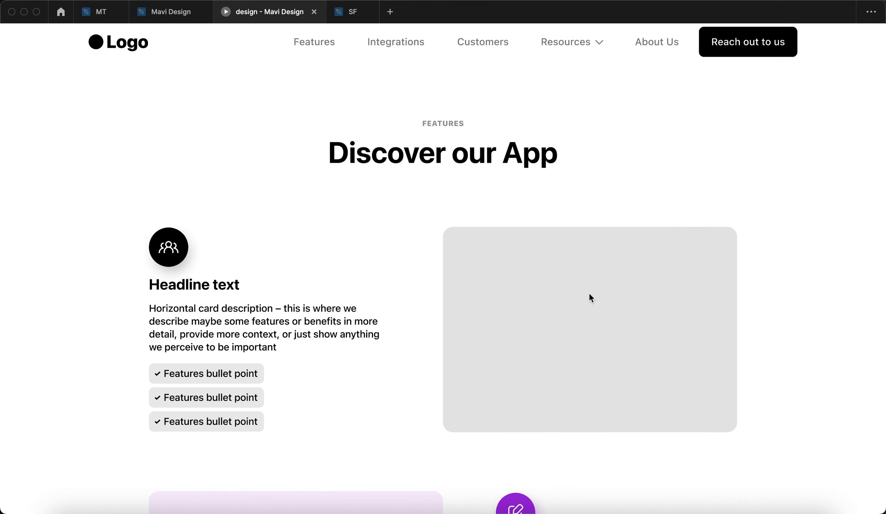
scroll(589, 295, down, 3)
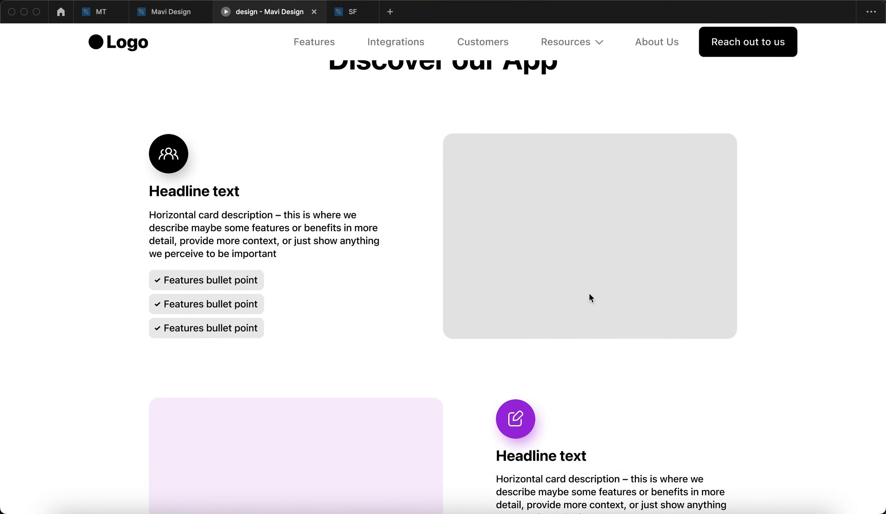
scroll(591, 298, down, 1)
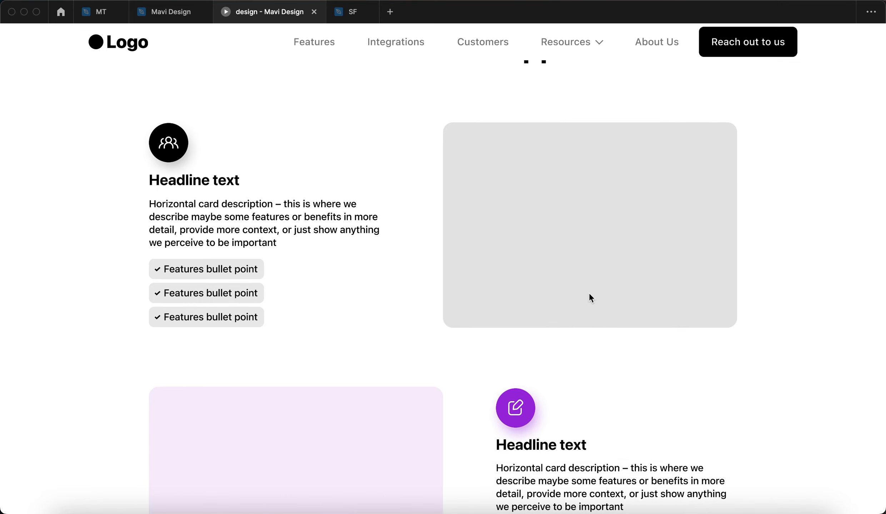
scroll(590, 298, down, 3)
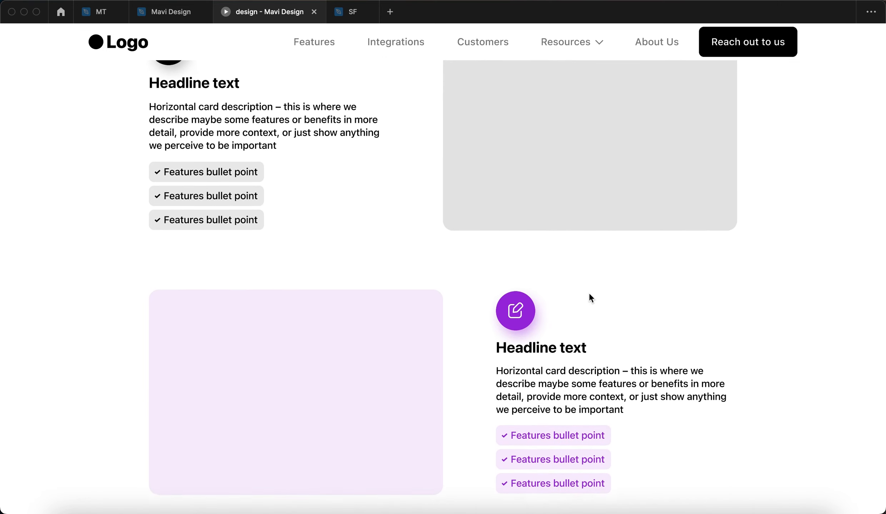
scroll(590, 295, down, 4)
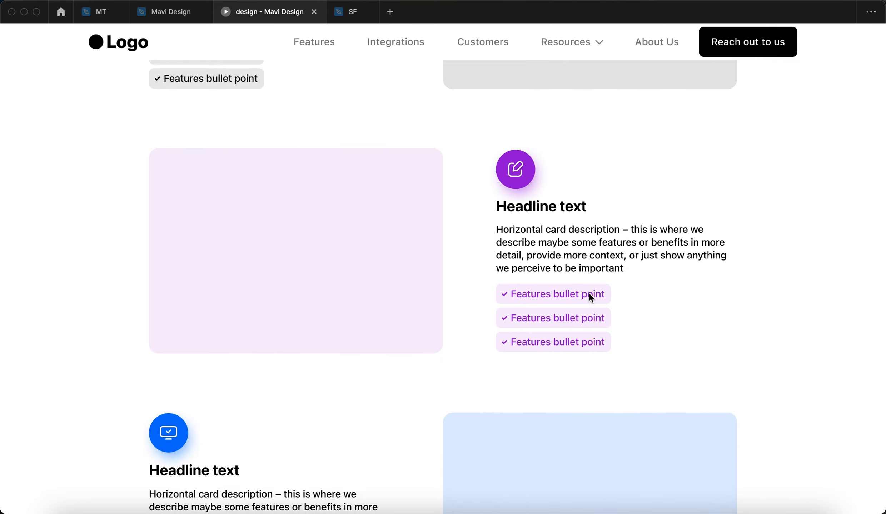
scroll(591, 298, down, 10)
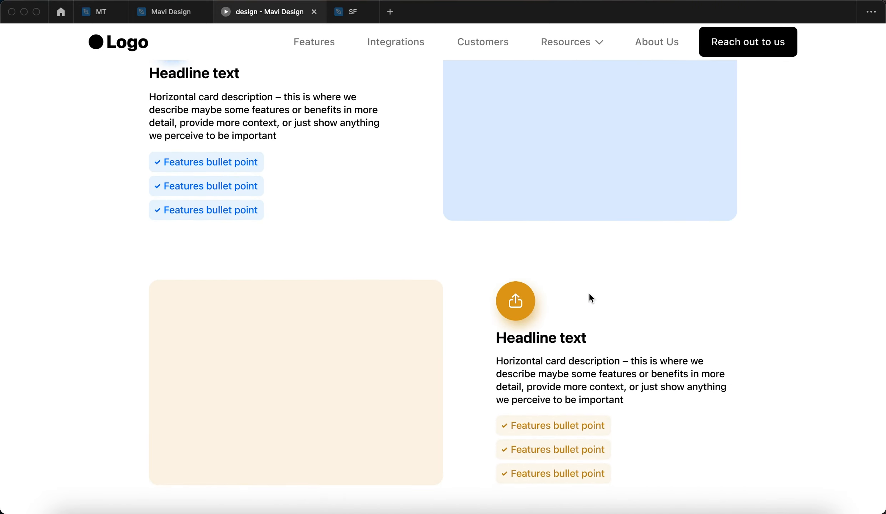
scroll(589, 293, down, 4)
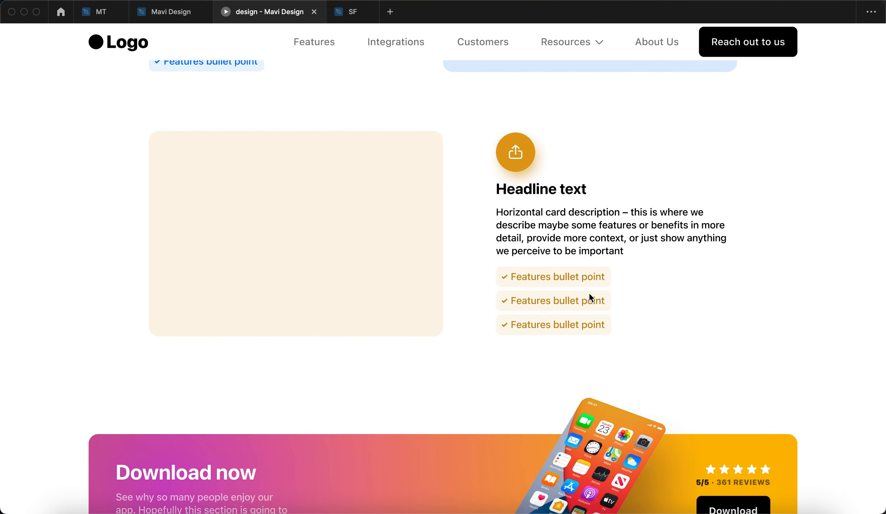
scroll(589, 293, down, 5)
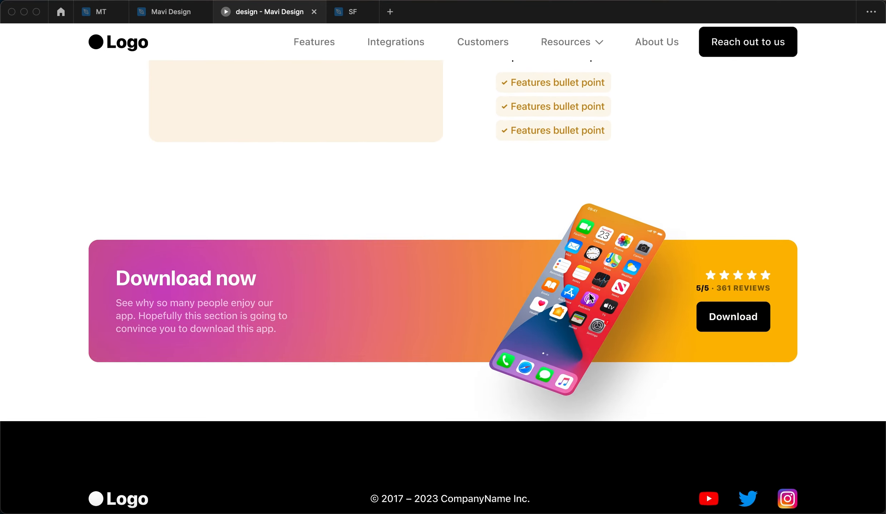
scroll(589, 293, down, 2)
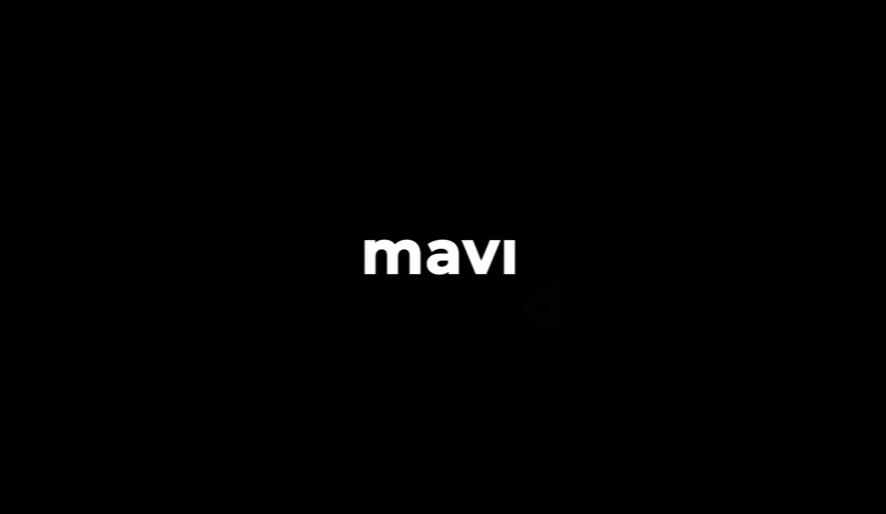